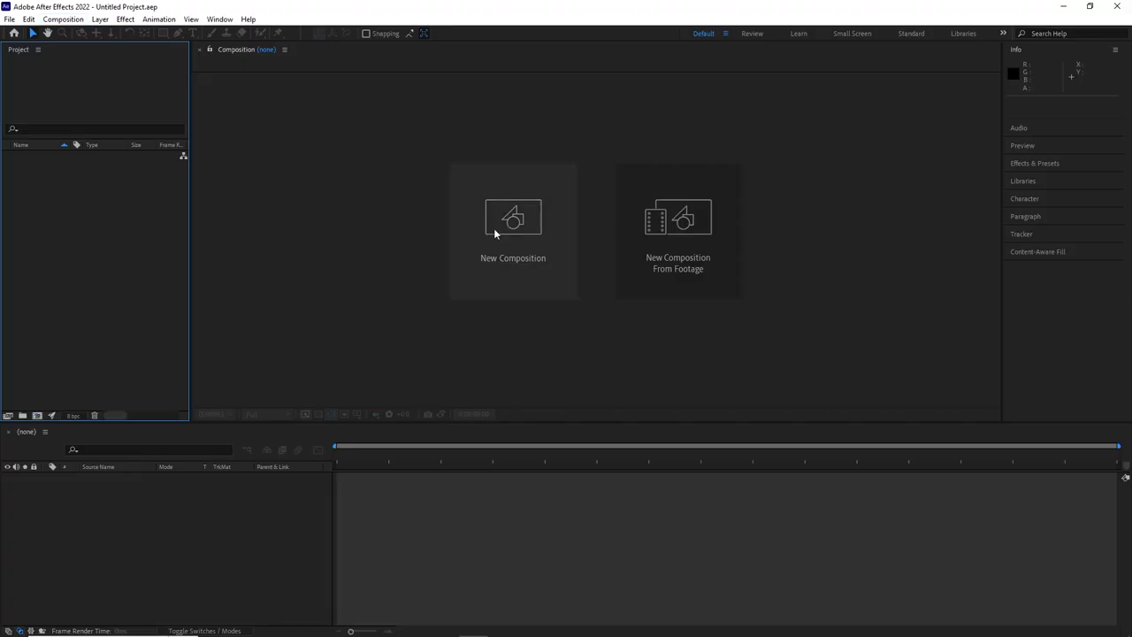
Step: Create a composition named Main at 1080×1920 with a 0:00:15:00 duration
left_click(493, 228)
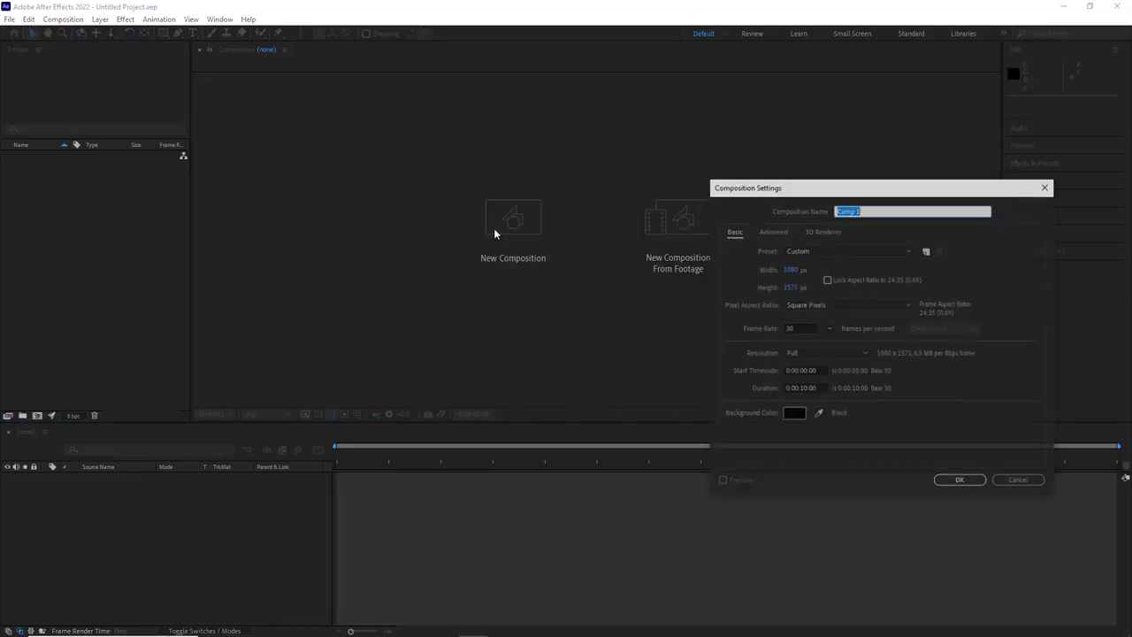
type("Main")
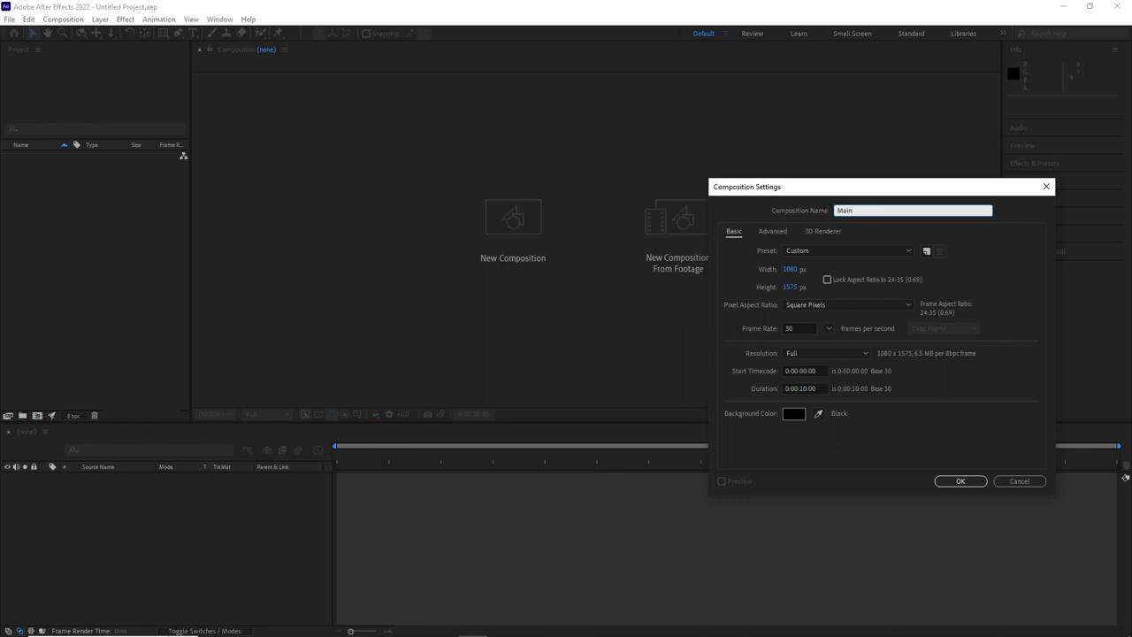
left_click(804, 287)
type("1920")
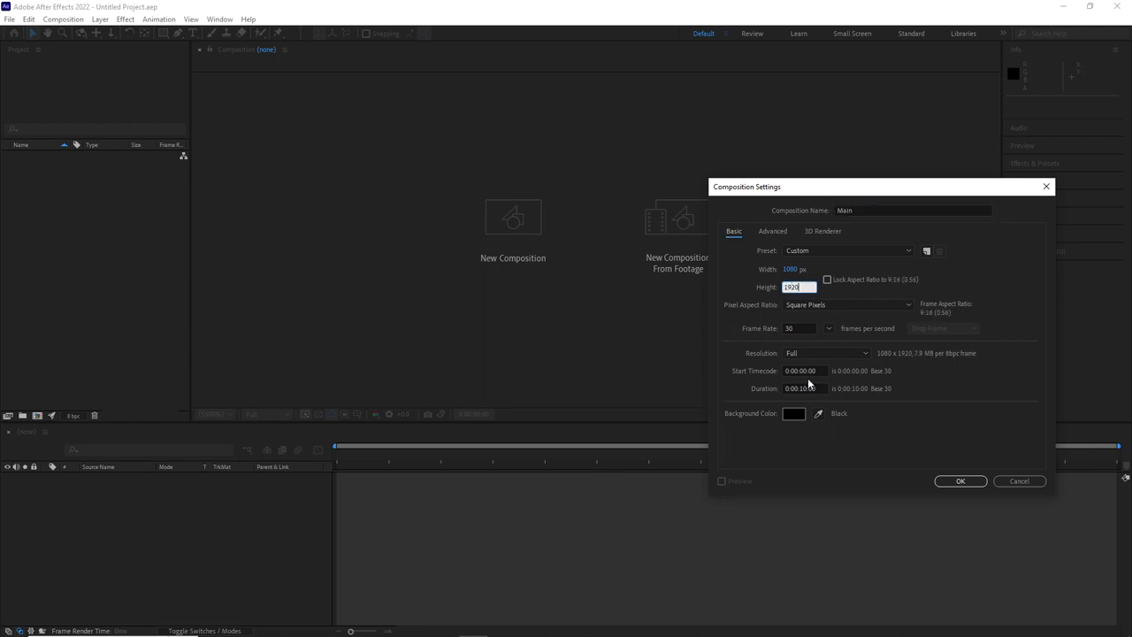
left_click(804, 388)
left_click(889, 432)
left_click(961, 480)
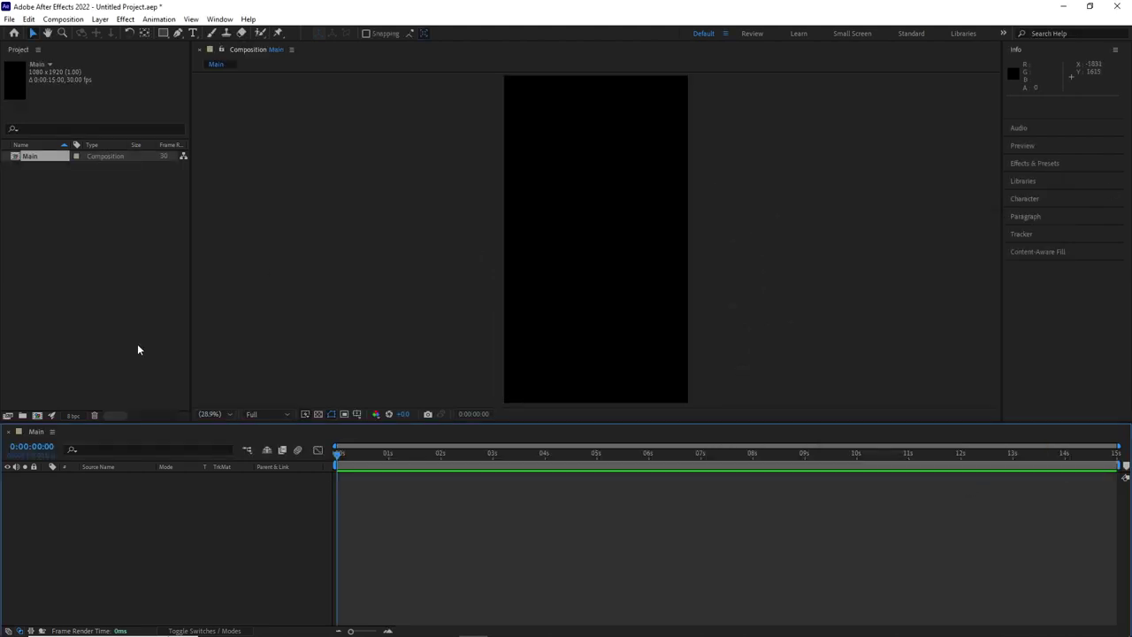
Step: Add a new project folder named clipart
right_click(113, 270)
left_click(137, 292)
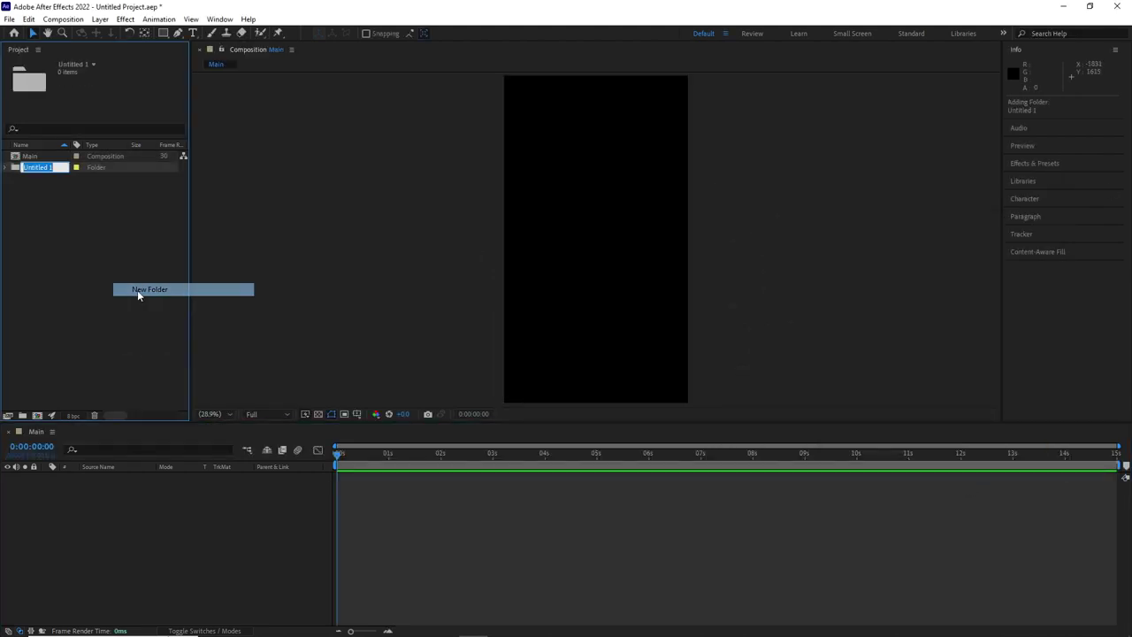
type("clipar")
key("Return")
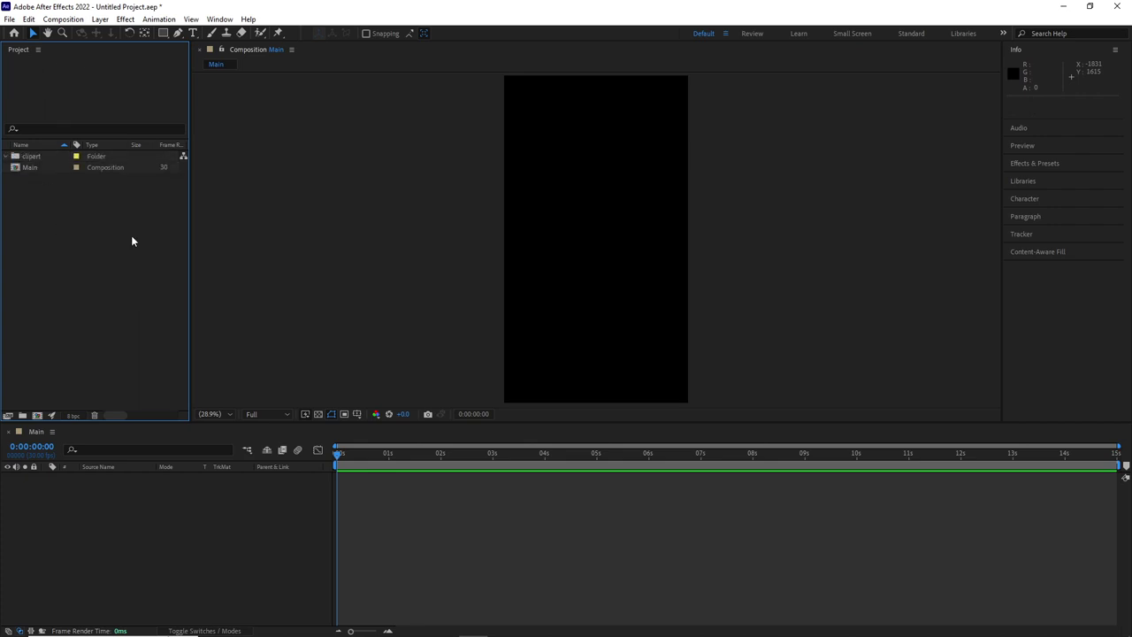
Step: Import BG-01.jpg and place it as a layer in Main
double_click(131, 236)
left_click(142, 120)
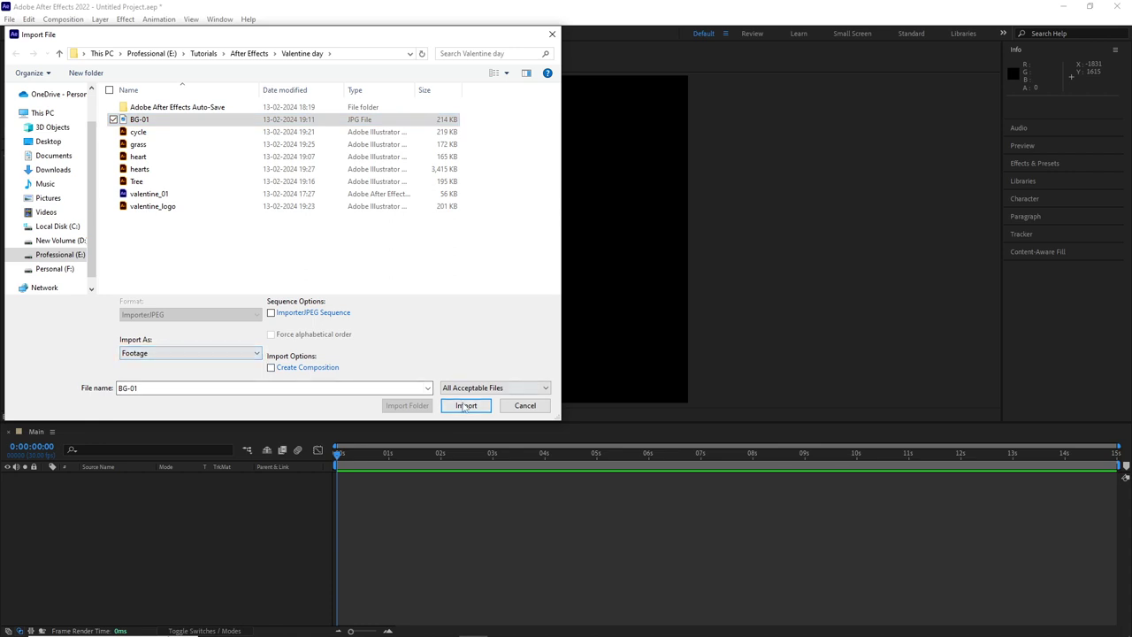
left_click(466, 405)
mouse_move(34, 157)
left_mouse_down()
mouse_move(104, 531)
mouse_move(111, 521)
left_mouse_up()
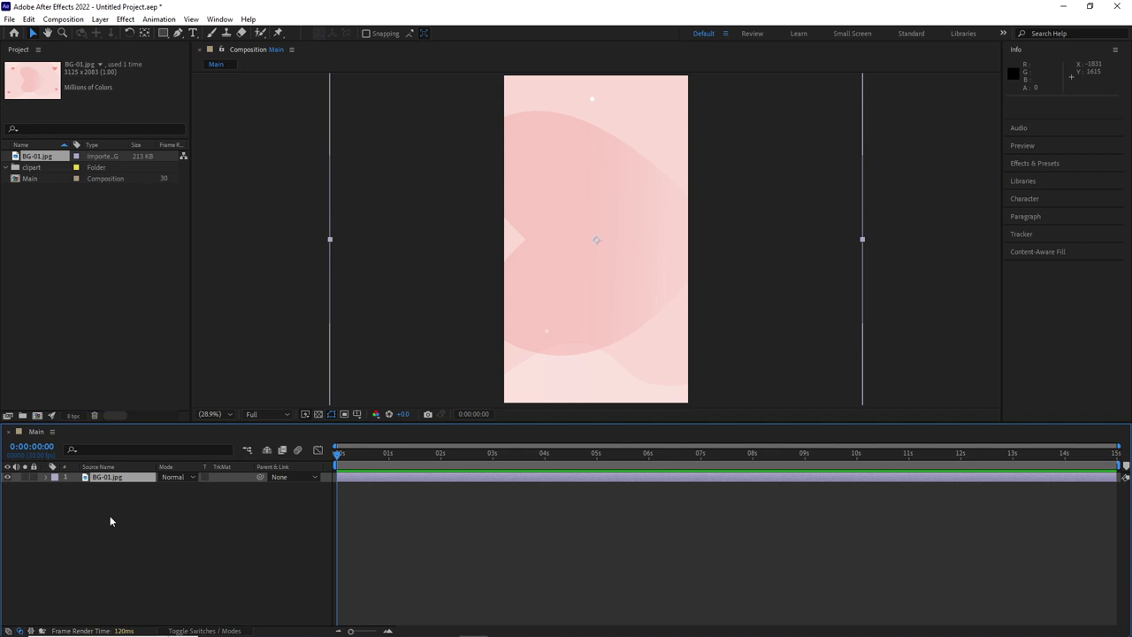
Step: Scale the BG-01 background layer to 63%
key("s")
left_click(175, 487)
type("92")
key("Return")
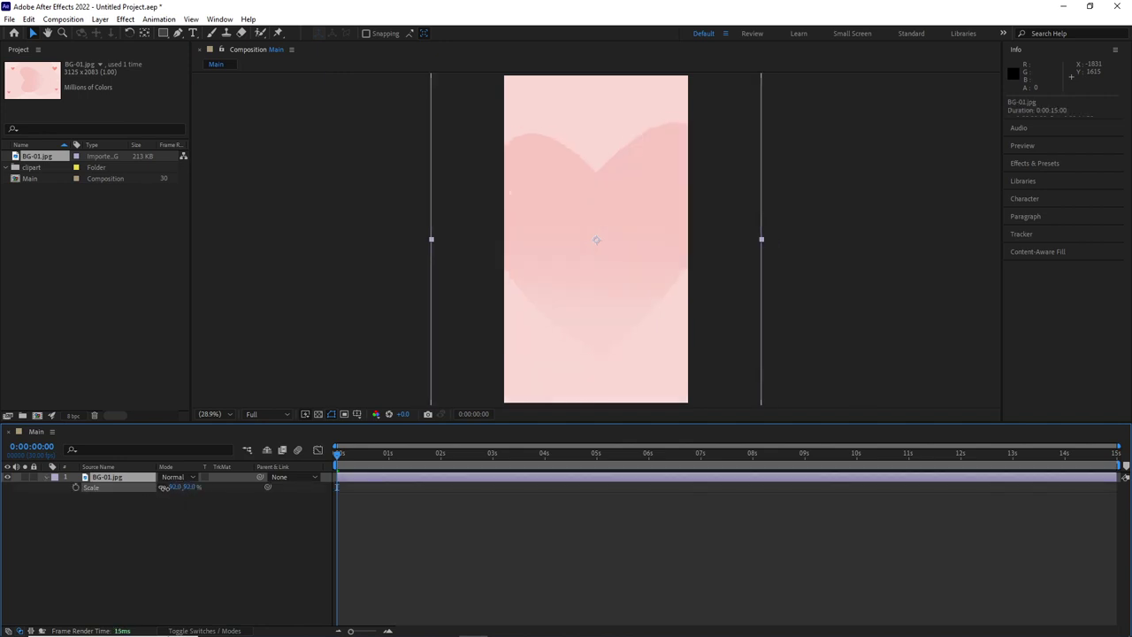
left_click_drag(162, 487, 133, 487)
left_click(177, 486)
type("63")
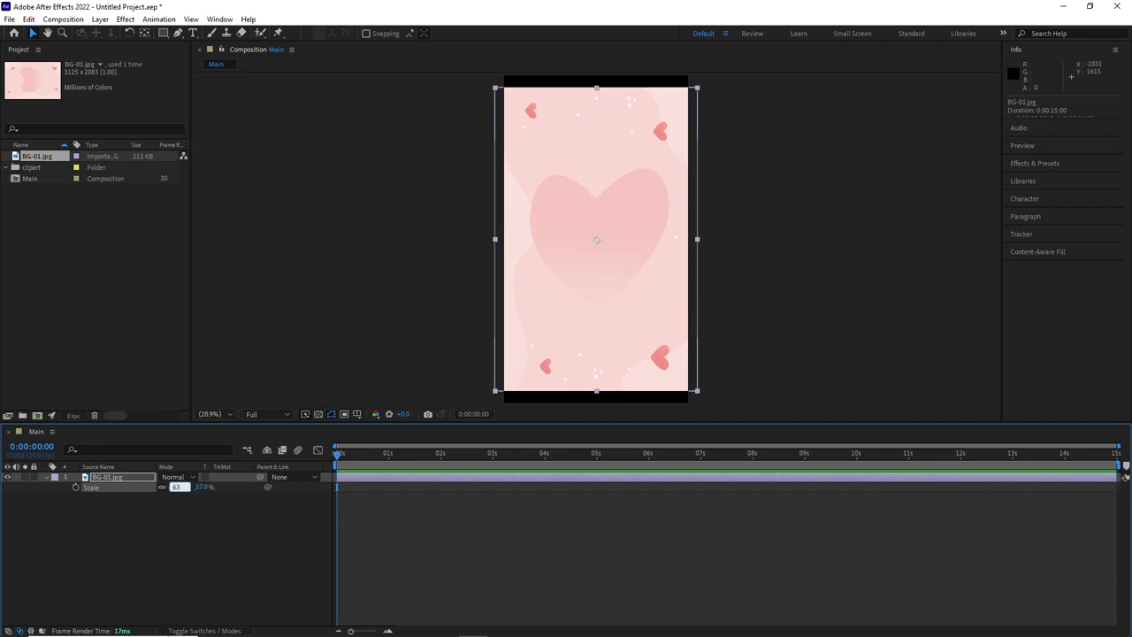
left_click(157, 537)
left_click(47, 477)
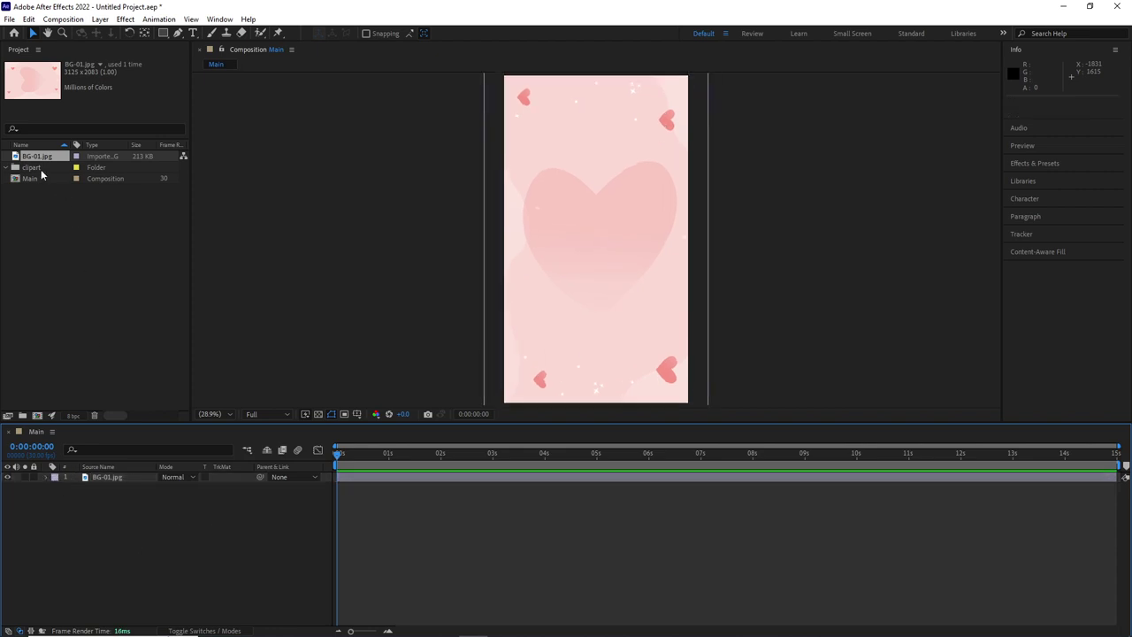
Step: File BG-01.jpg under clipart, import heart.ai as a Composition, and move heart Layers into clipart
left_click_drag(37, 157, 39, 168)
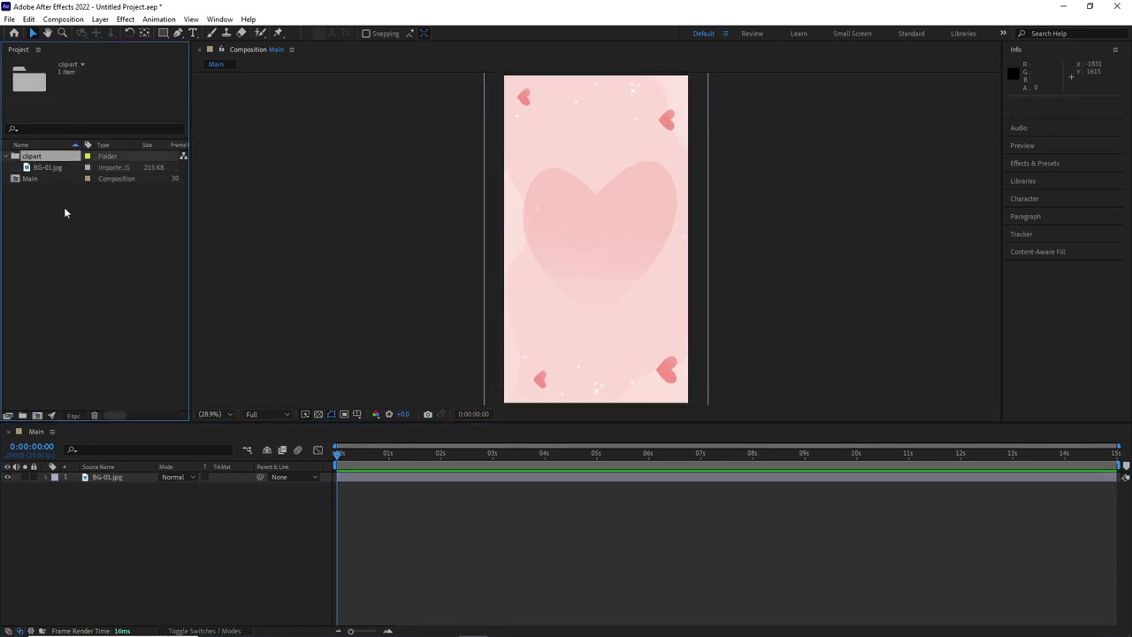
double_click(67, 212)
left_click(145, 156)
left_click(252, 353)
left_click(227, 384)
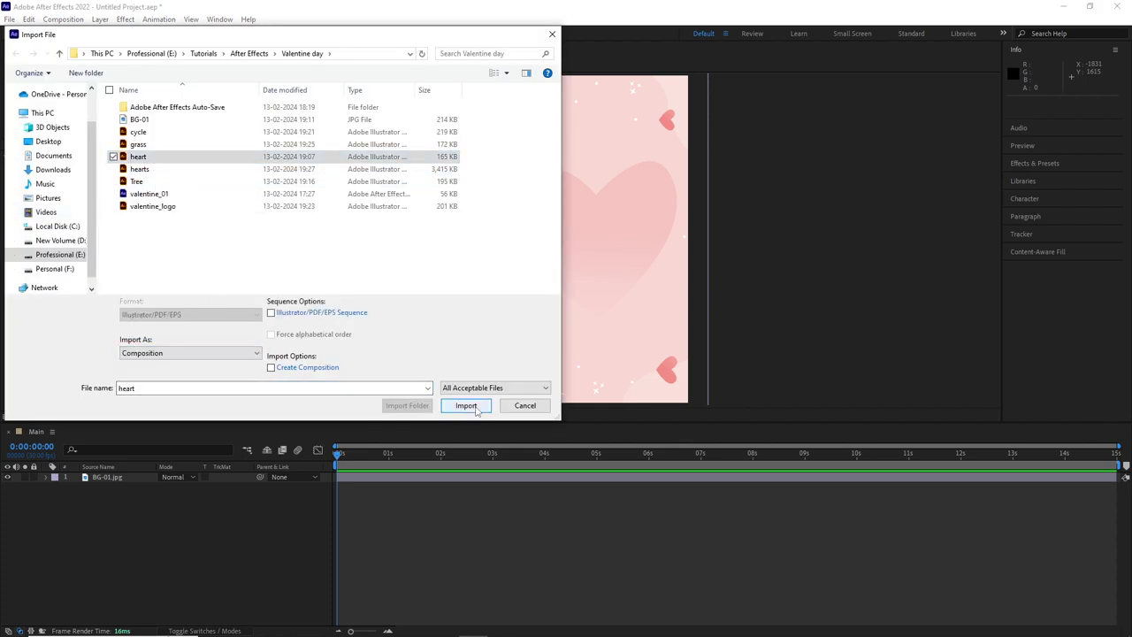
left_click(469, 405)
left_click_drag(39, 189, 36, 165)
left_click(19, 180)
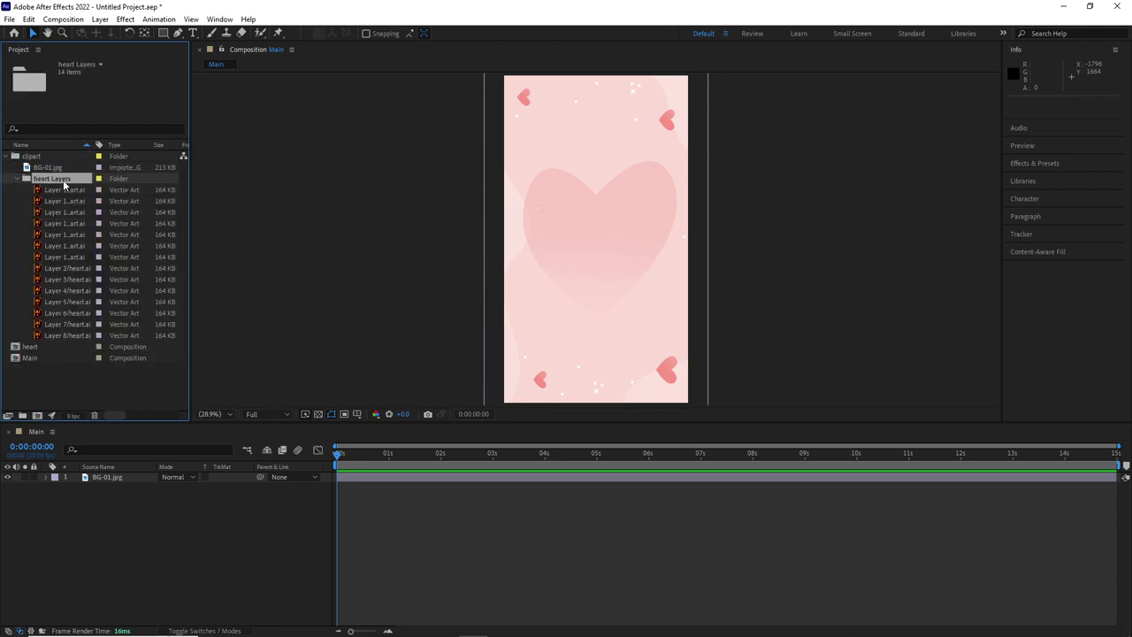
left_click(18, 180)
Step: Nest the heart composition in Main above BG-01, then open the heart composition
double_click(32, 191)
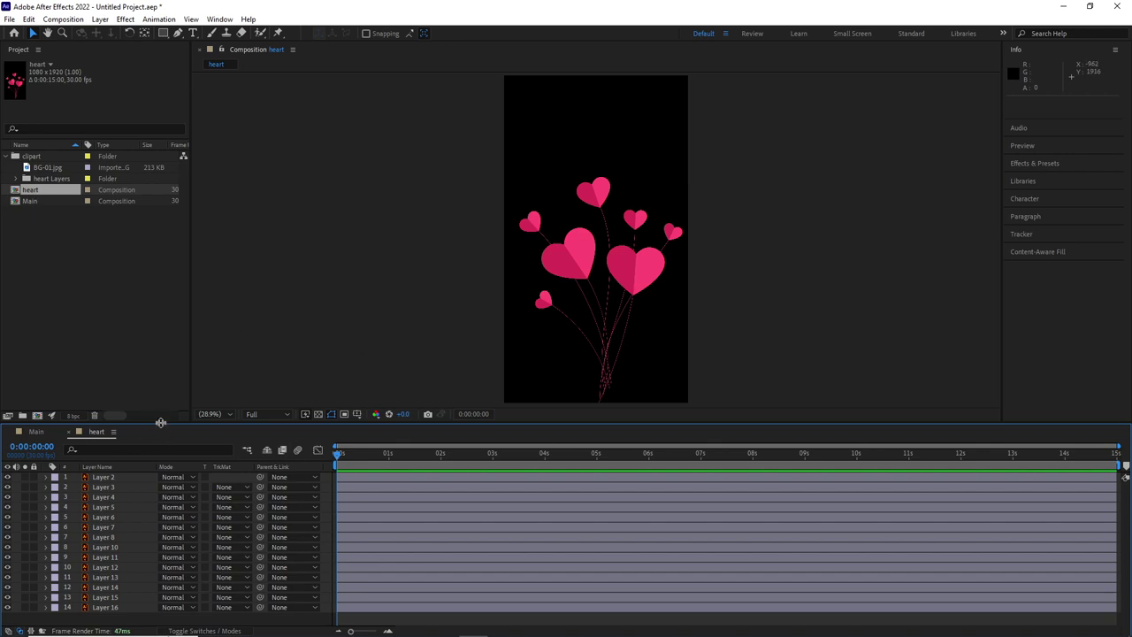
left_click_drag(161, 421, 179, 371)
double_click(35, 200)
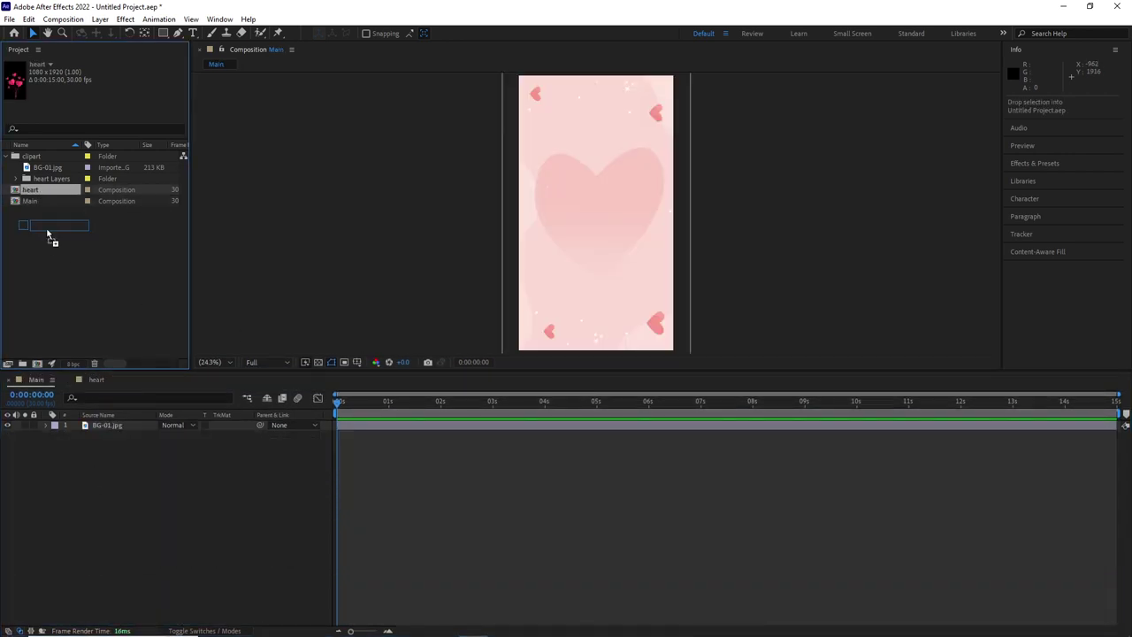
left_click_drag(30, 190, 132, 438)
left_click(341, 401)
left_click_drag(100, 435, 100, 424)
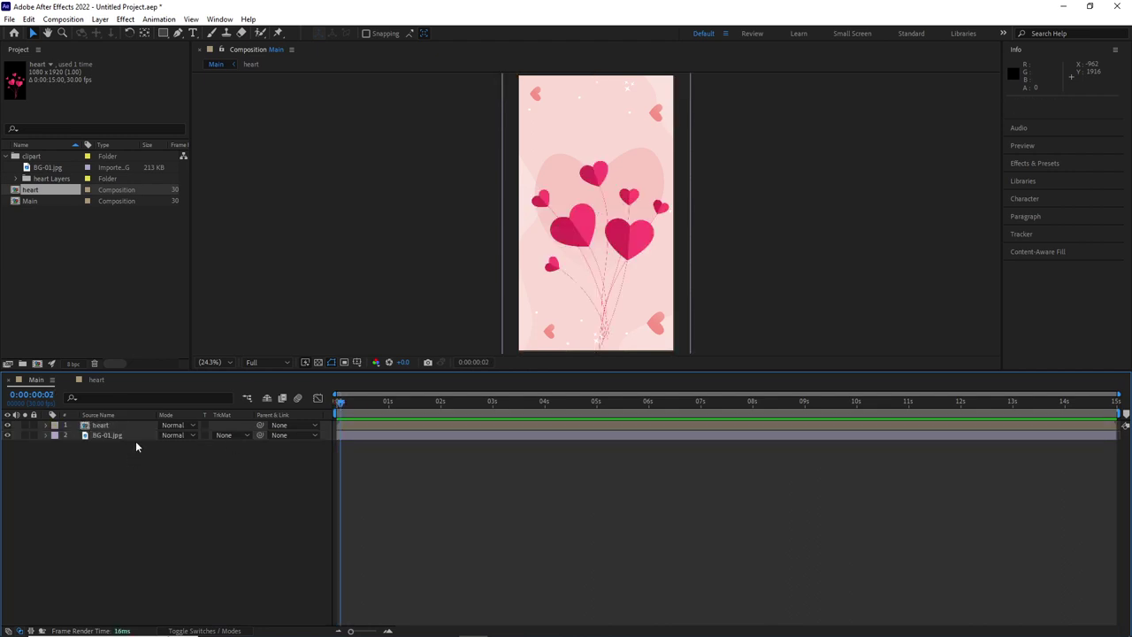
double_click(34, 190)
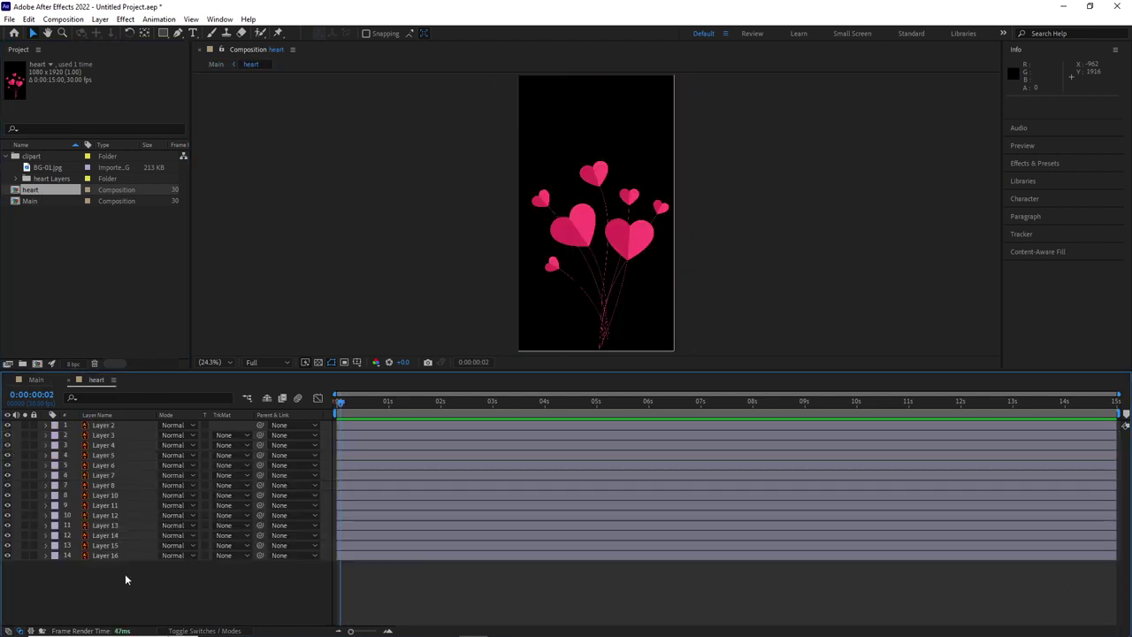
Step: Convert all heart-comp layers with Layer > Create > Create Shapes from Vector Layer
key("ctrl+a")
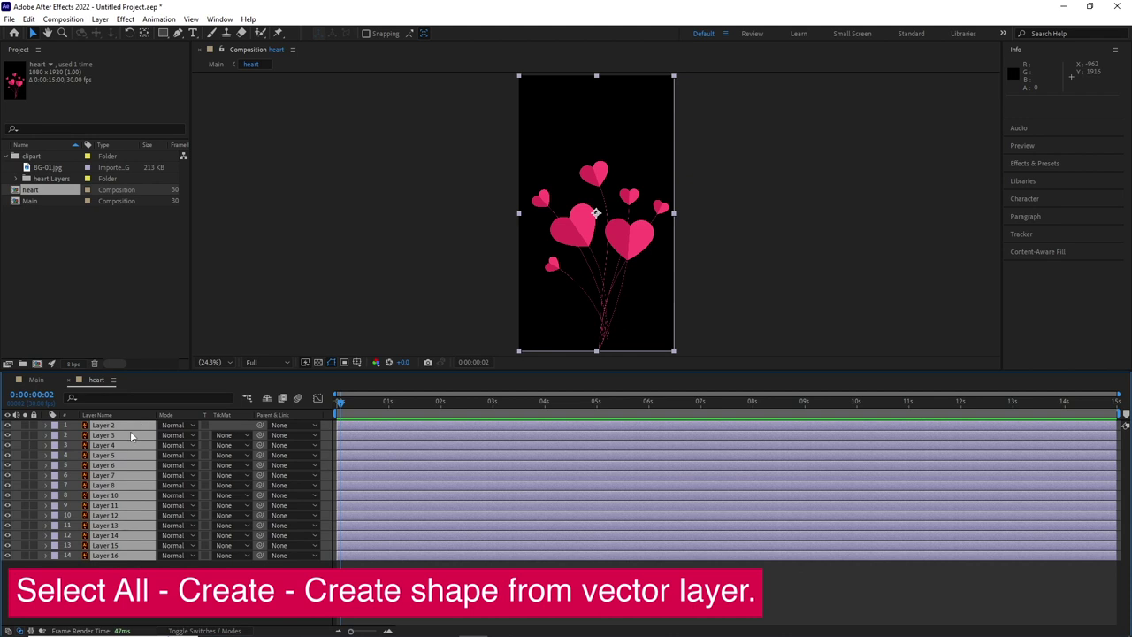
left_click(100, 19)
mouse_move(212, 366)
left_click(311, 404)
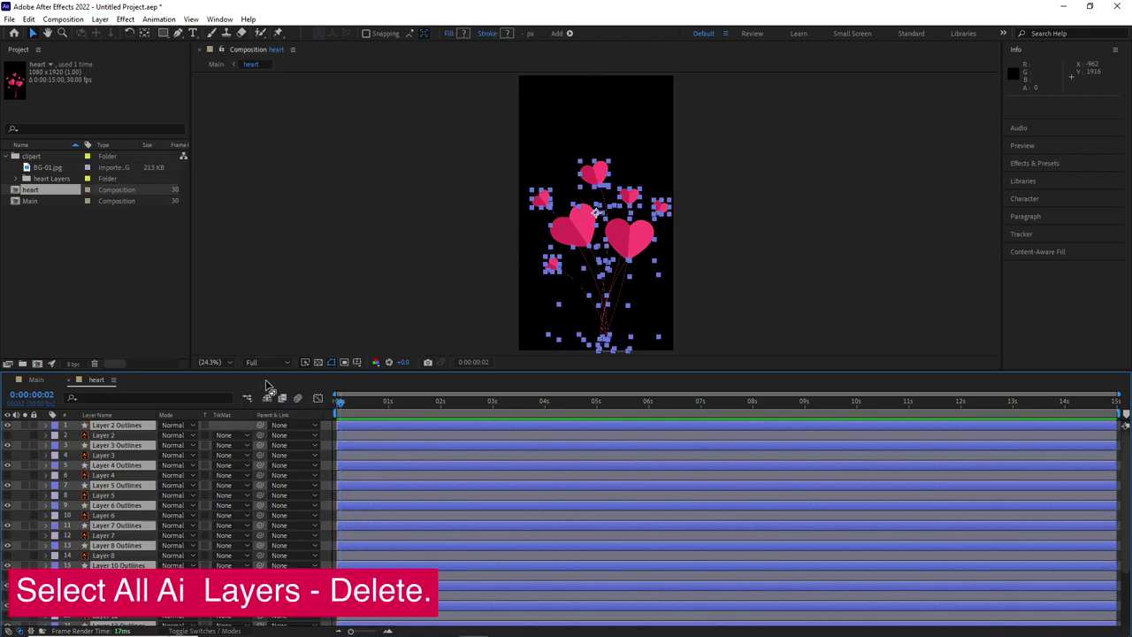
left_click_drag(271, 371, 285, 276)
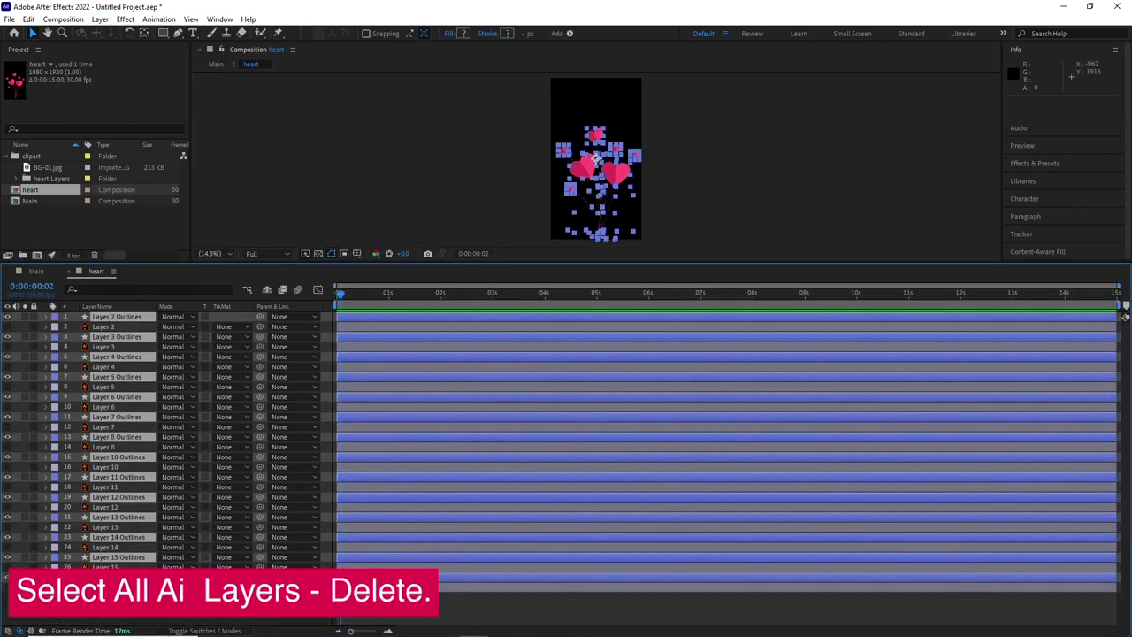
Step: Select the original Illustrator layers and delete them, keeping the Outlines layers
left_click(105, 587)
left_click(105, 567, "ctrl")
left_click(104, 546, "ctrl")
left_click(105, 526, "ctrl")
left_click(104, 507, "ctrl")
left_click(105, 486, "ctrl")
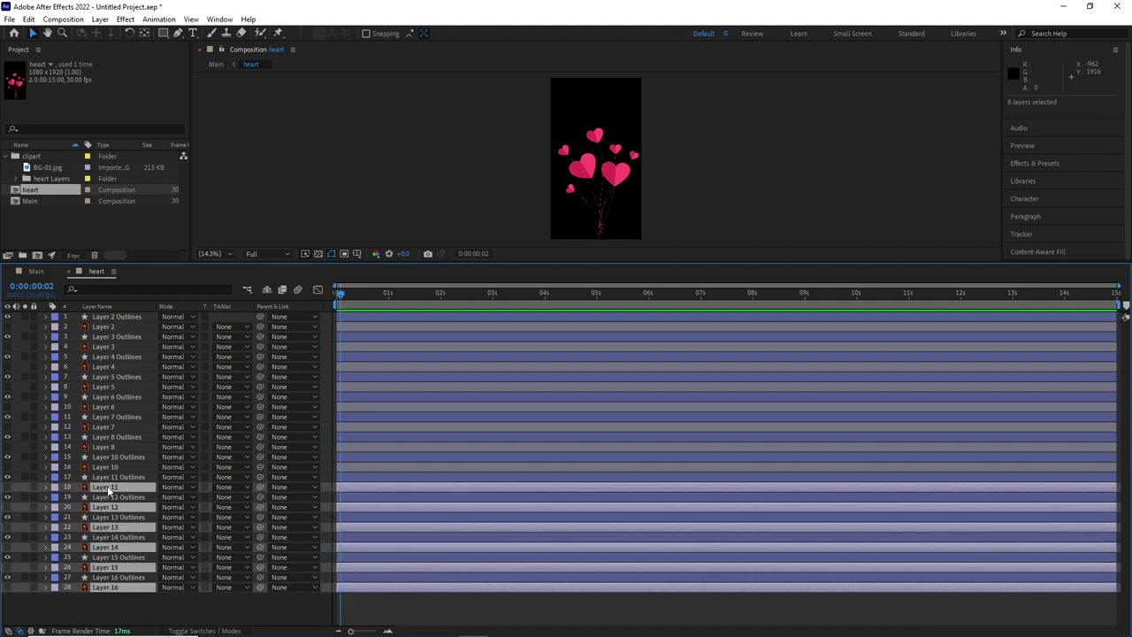
left_click(105, 466, "ctrl")
left_click(104, 446, "ctrl")
left_click(105, 427, "ctrl")
left_click(104, 406, "ctrl")
left_click(105, 386, "ctrl")
left_click(104, 366, "ctrl")
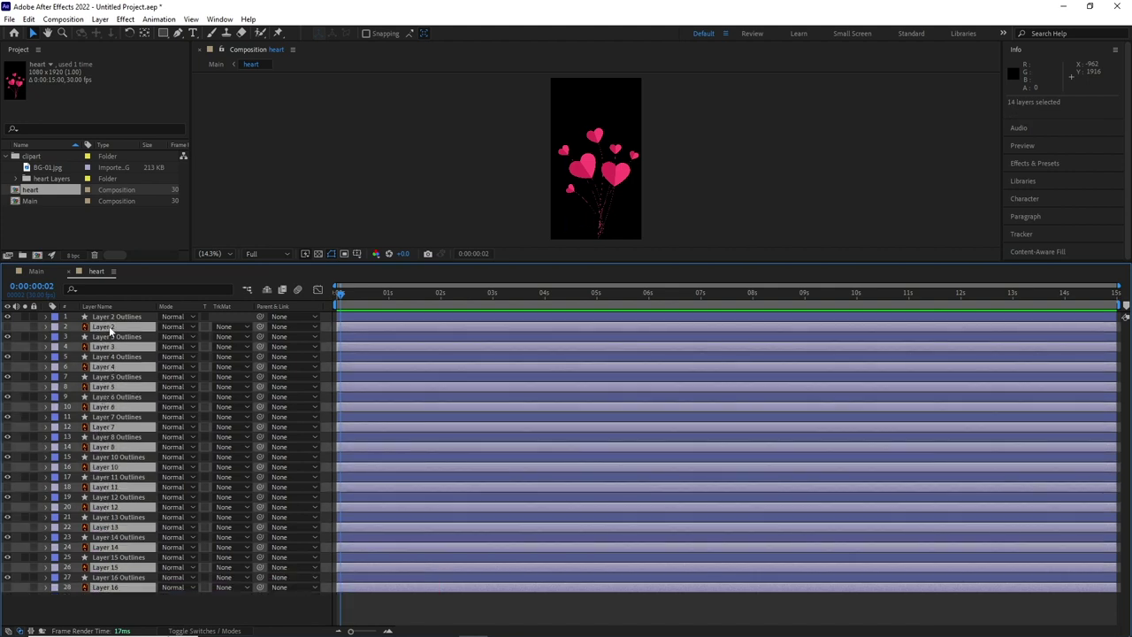
key("Delete")
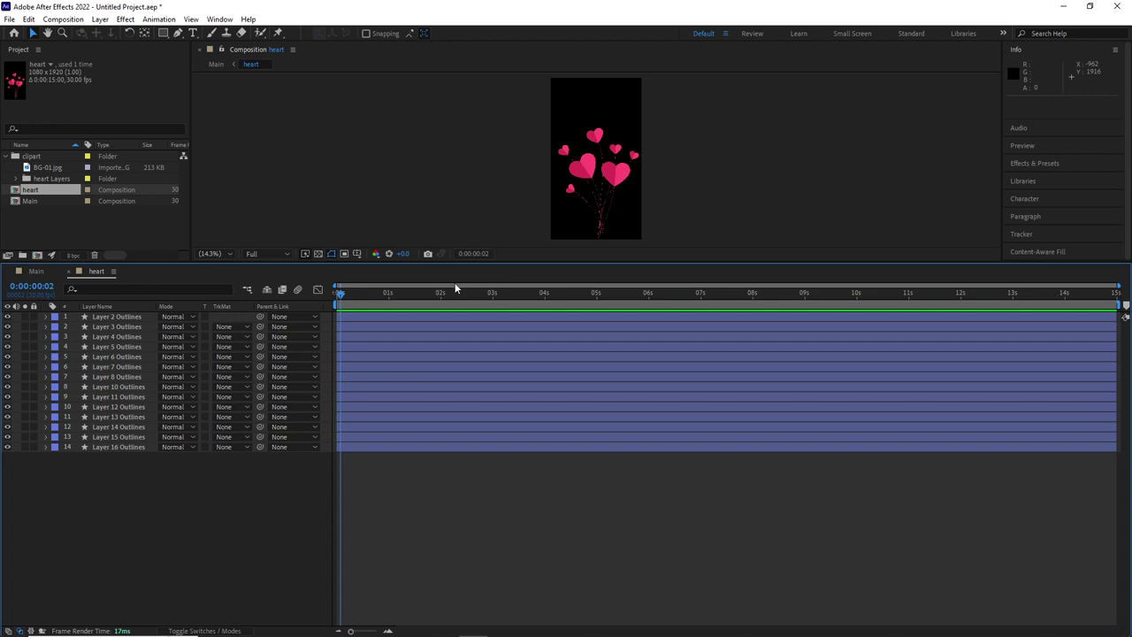
Step: Enlarge the viewer and turn off visibility for heart layers 4 through 12
left_click_drag(484, 265, 531, 404)
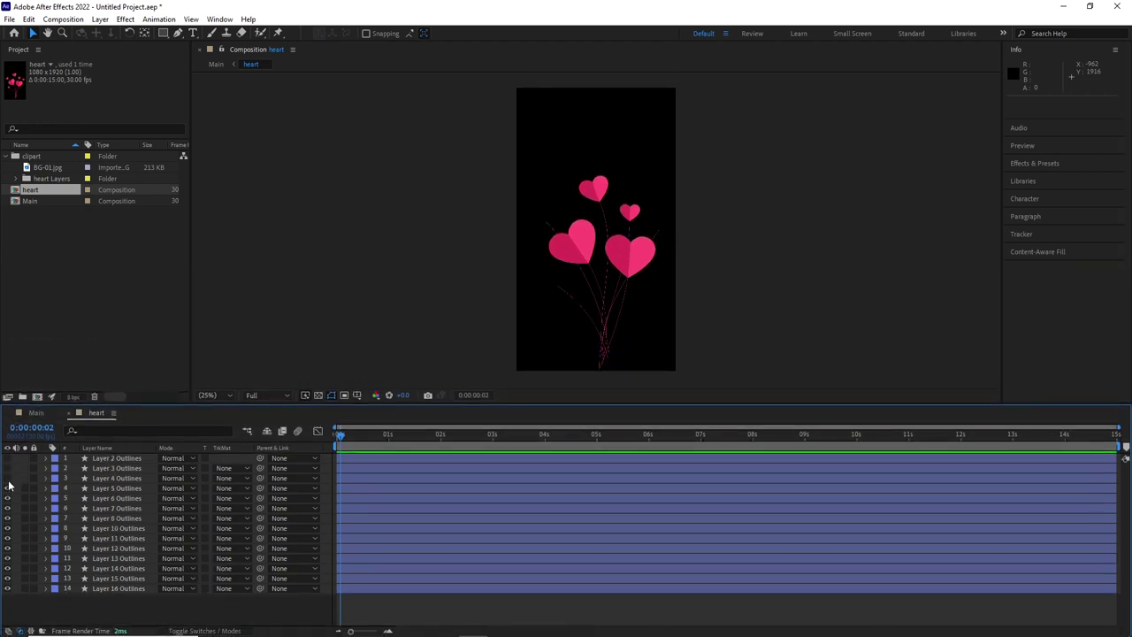
left_click_drag(9, 486, 9, 520)
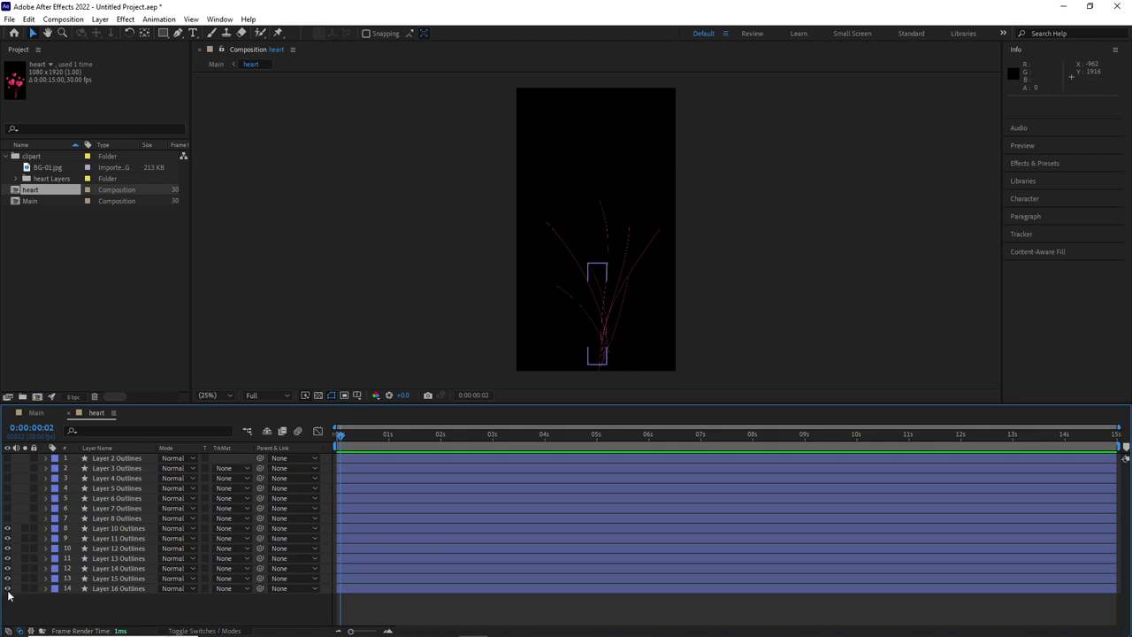
left_click_drag(8, 529, 8, 590)
Step: Add a Stroke to Layer 16 Outlines' shape contents
left_click(50, 590)
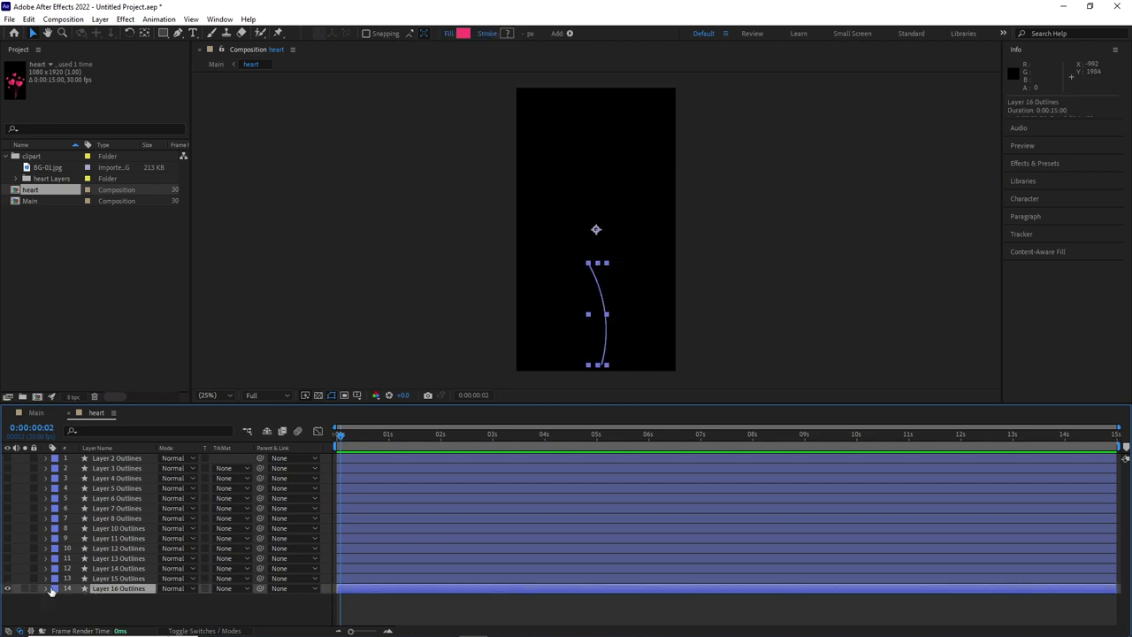
left_click(46, 589)
left_click(247, 598)
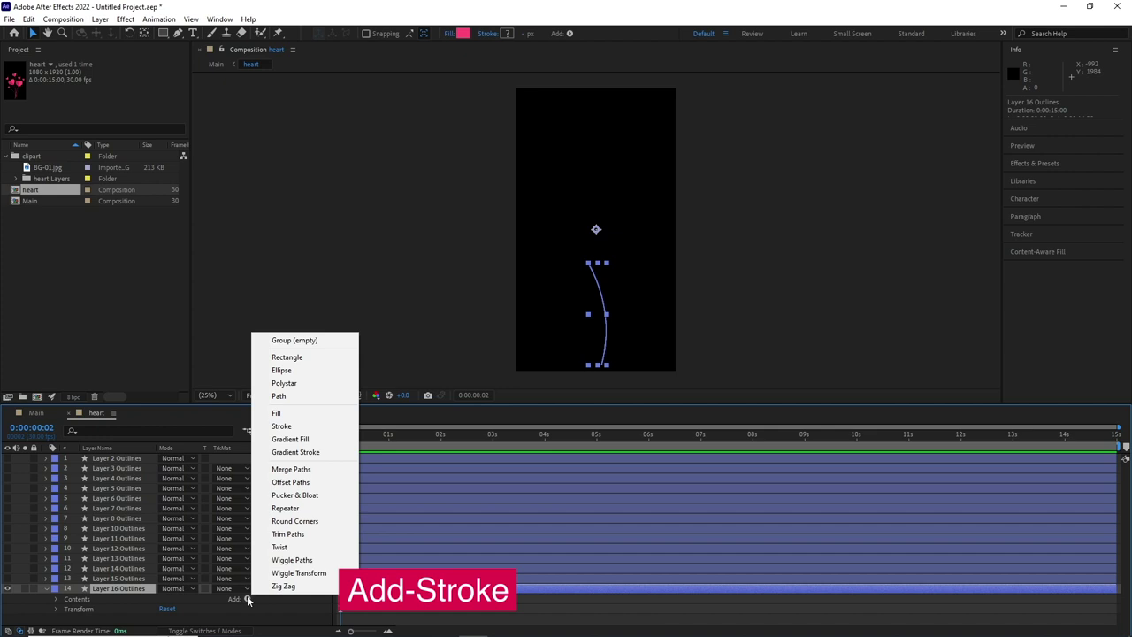
left_click(282, 426)
Step: Set the branch's fill to None and stroke colour to FF4774, adjusting the stroke width
left_click_drag(648, 403, 648, 316)
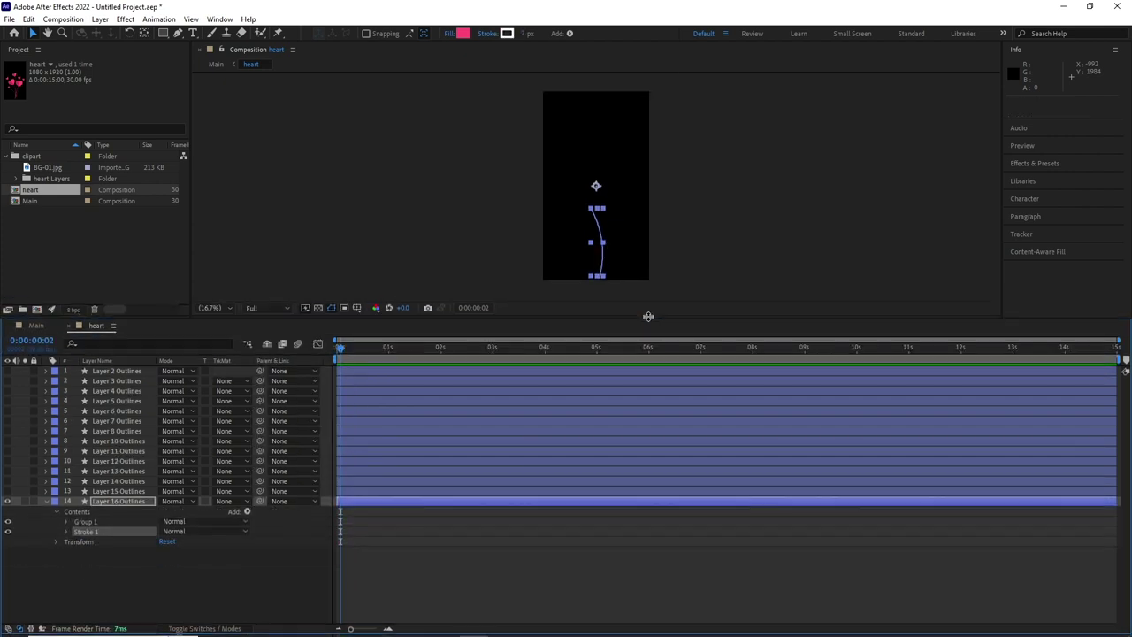
left_click(448, 34)
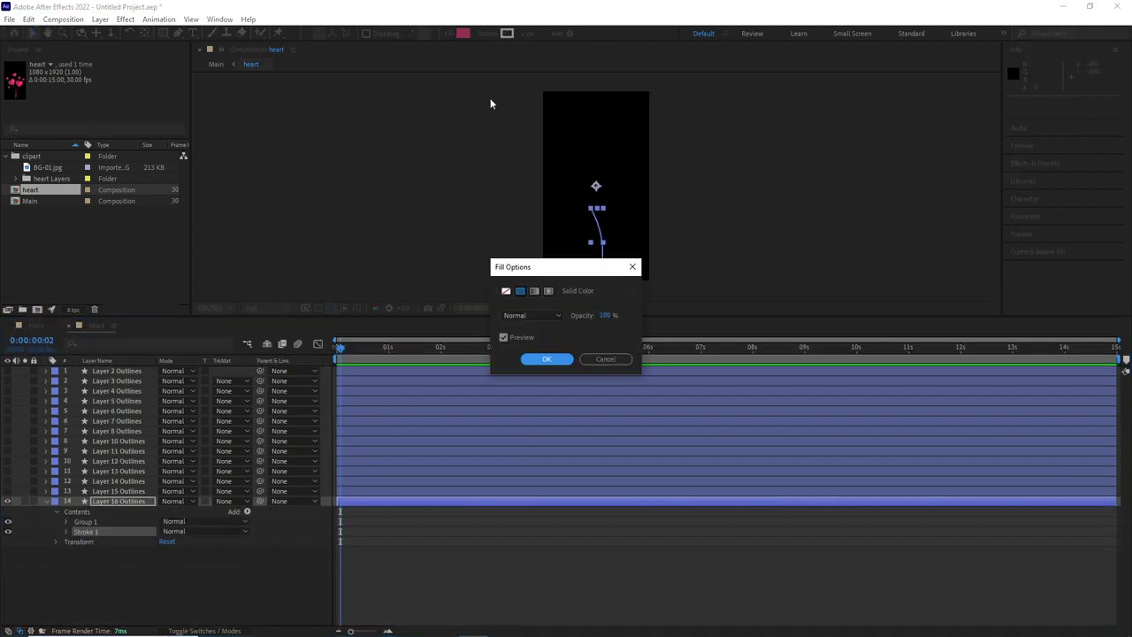
left_click(506, 291)
left_click(545, 358)
left_click(507, 33)
right_click(621, 387)
left_click(518, 437)
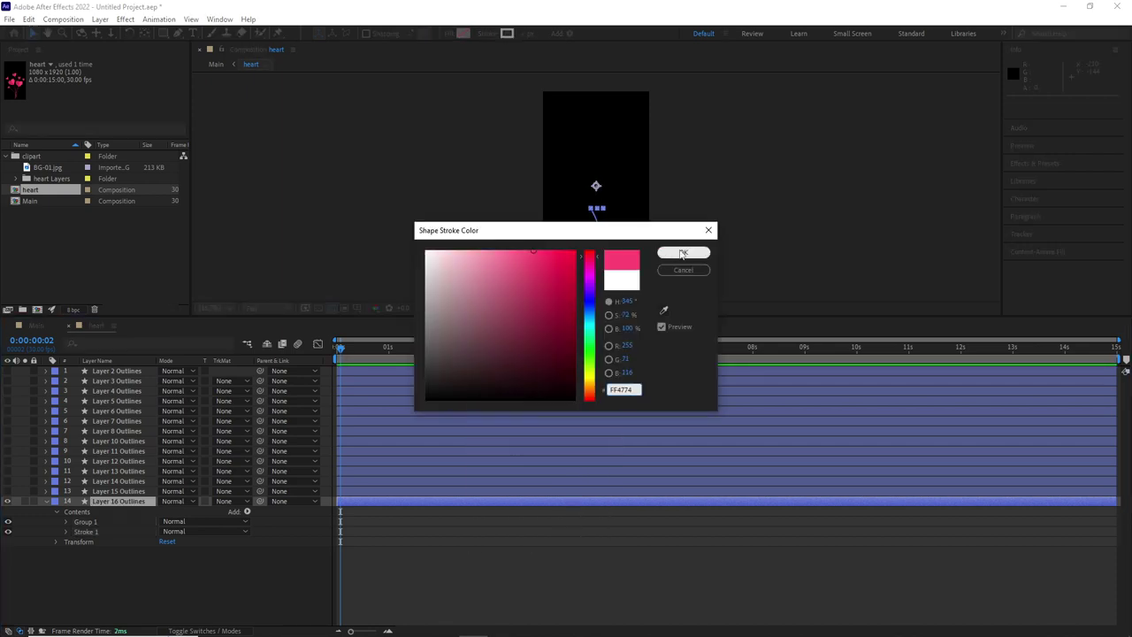
left_click(678, 254)
left_click(522, 34)
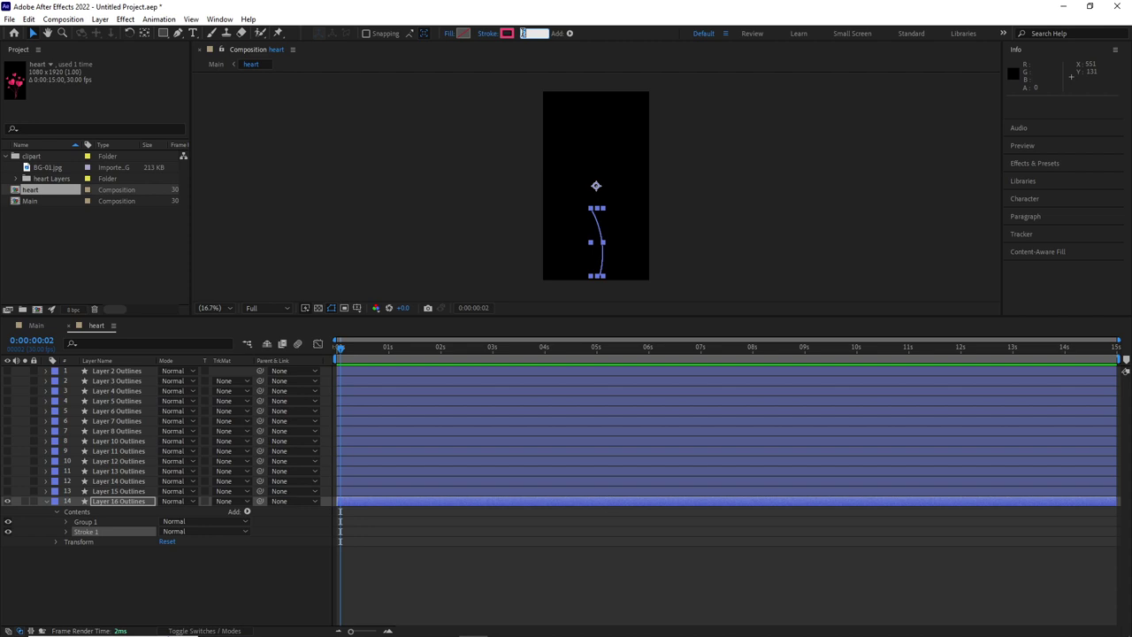
left_click(275, 568)
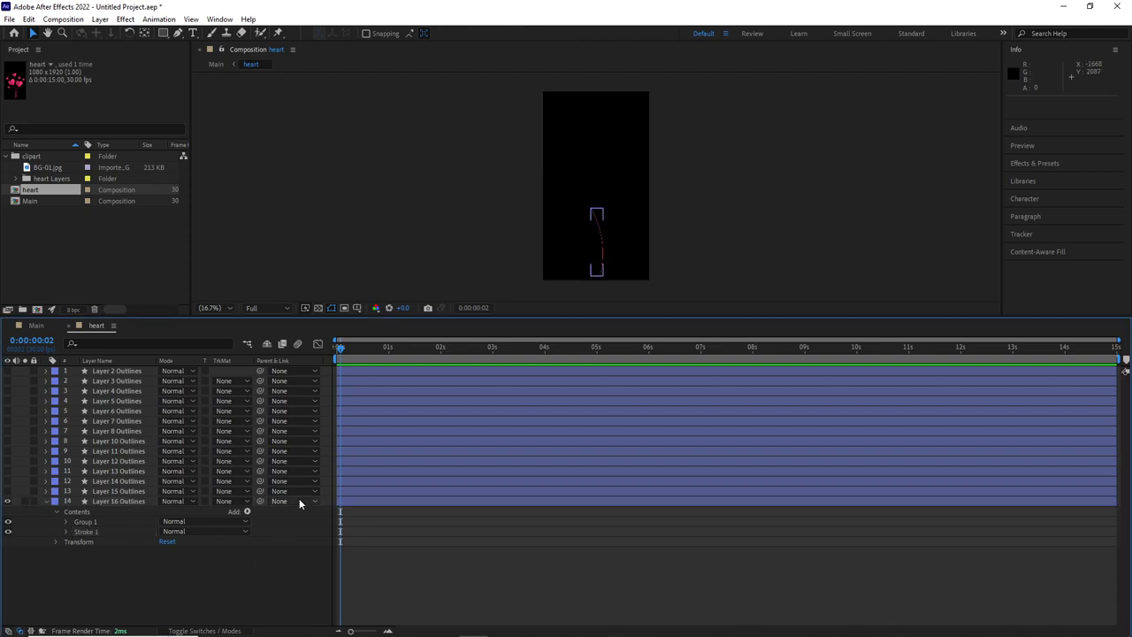
Step: Add Trim Paths to Layer 16 Outlines with End keyframed 0% at 0s to 100% at 2s
left_click(247, 511)
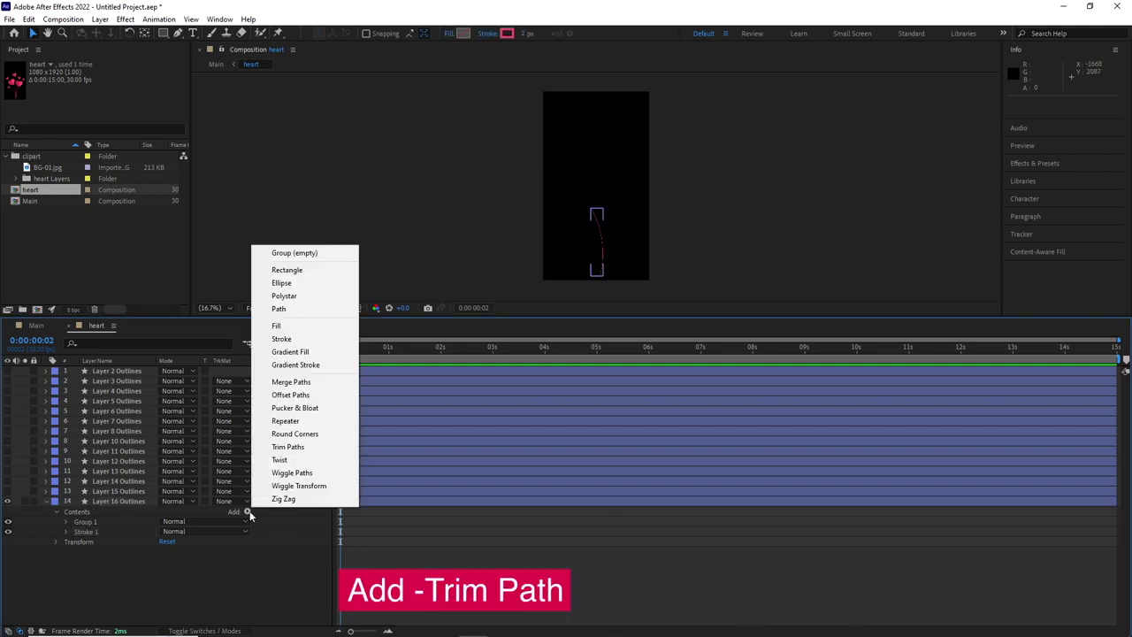
left_click(283, 448)
left_click(66, 532)
mouse_move(385, 348)
left_mouse_down()
mouse_move(447, 348)
mouse_move(382, 348)
left_mouse_up()
left_click(86, 551)
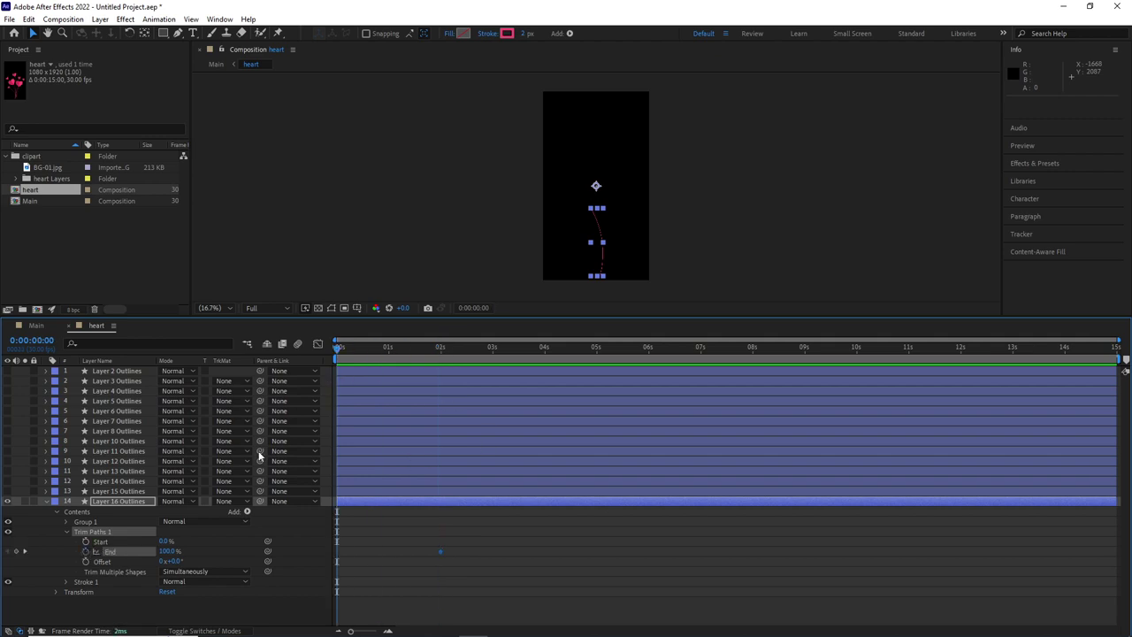
type("0")
key("Return")
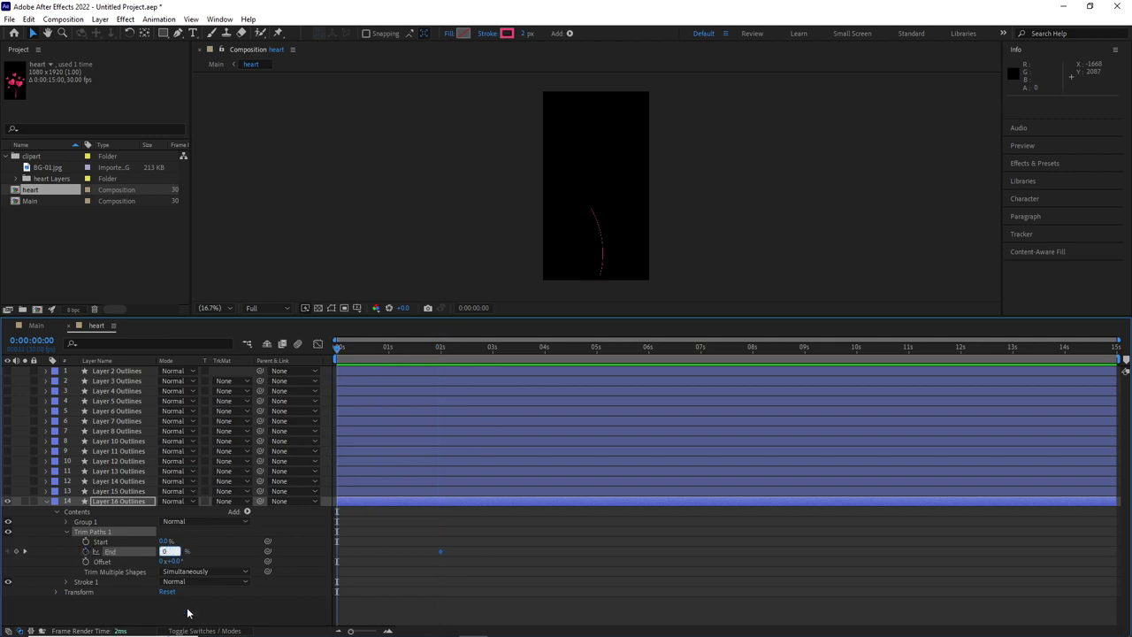
Step: Preview the draw-on with the viewer at 50% zoom, then collapse the layer properties
left_click_drag(338, 347, 417, 384)
left_click(213, 307)
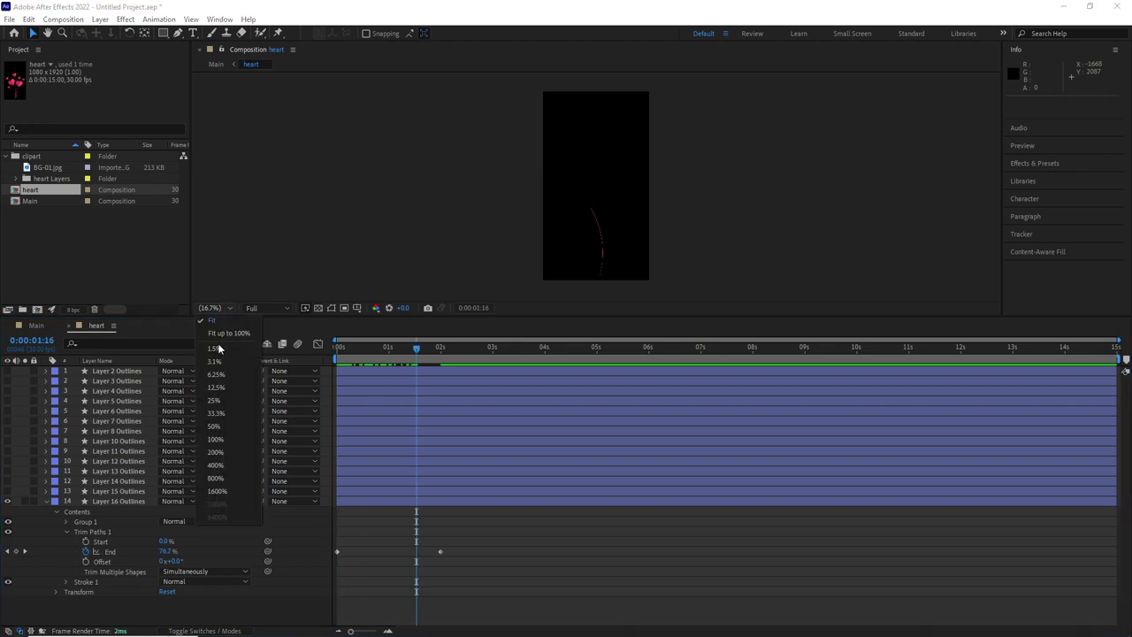
left_click(222, 414)
left_click_drag(761, 126, 751, 89)
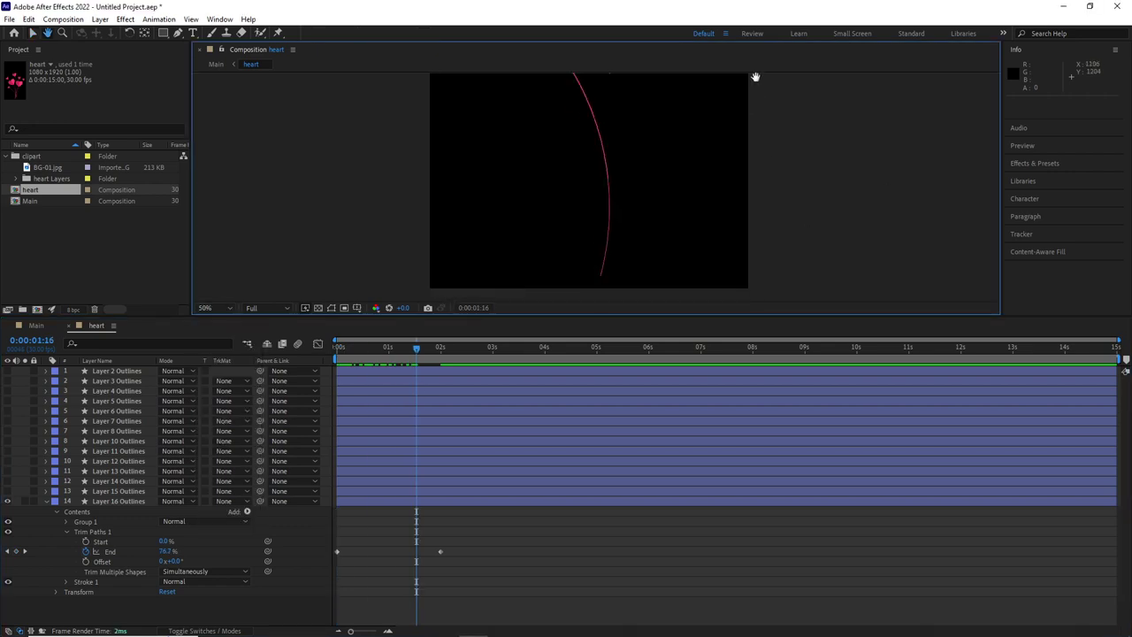
left_click_drag(340, 346, 374, 397)
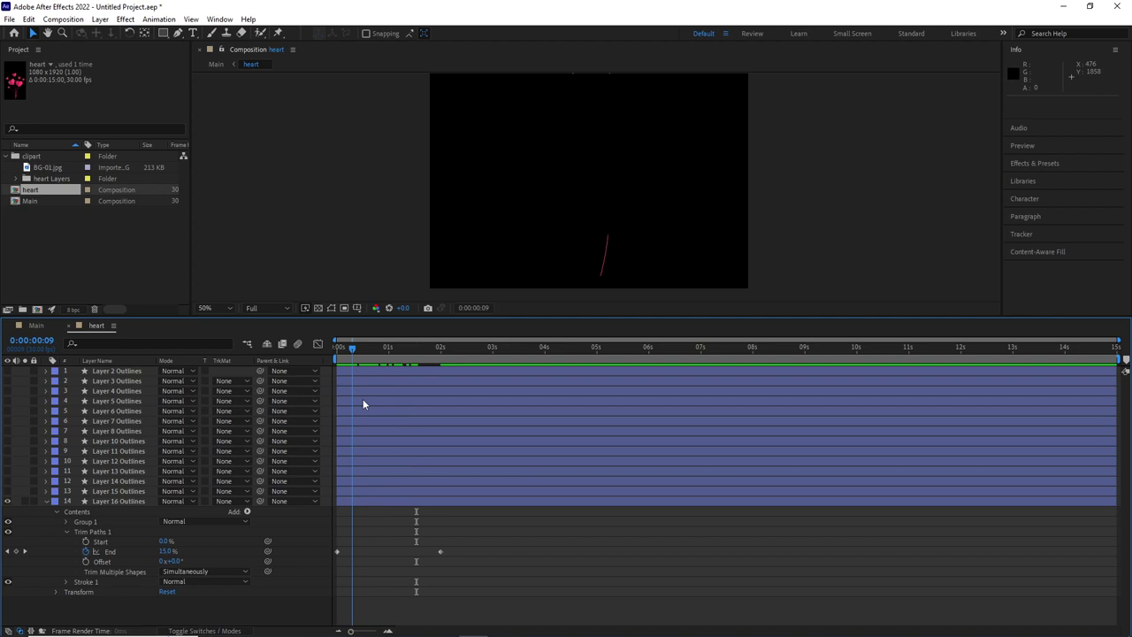
left_click(67, 526)
left_click(88, 528)
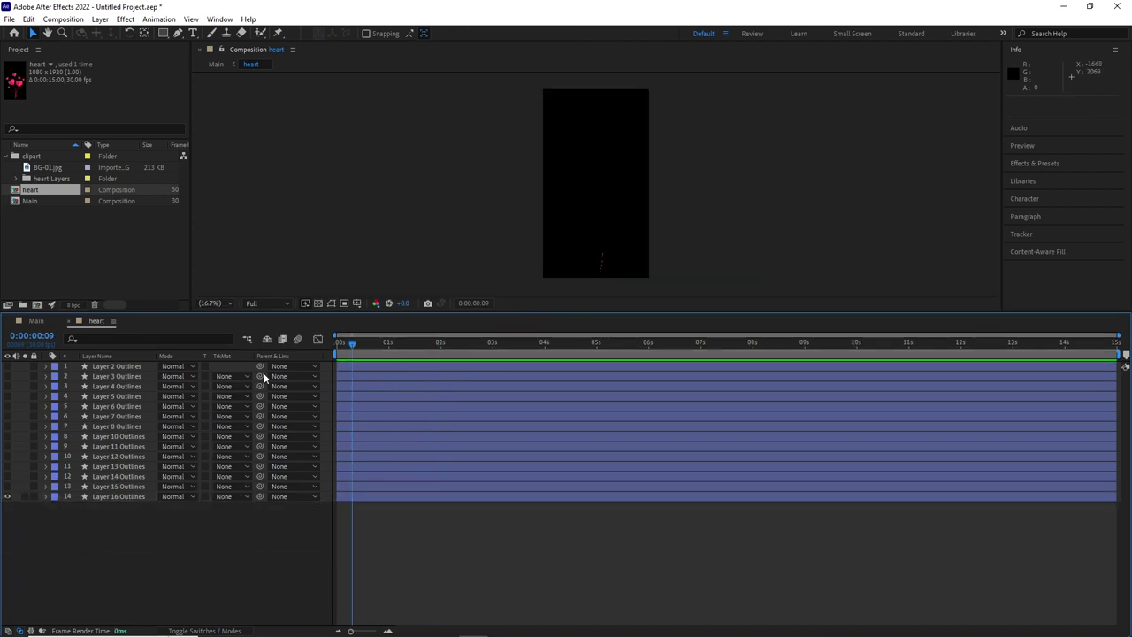
Step: Add a Stroke to Layer 15 Outlines' shape contents
left_click(102, 487)
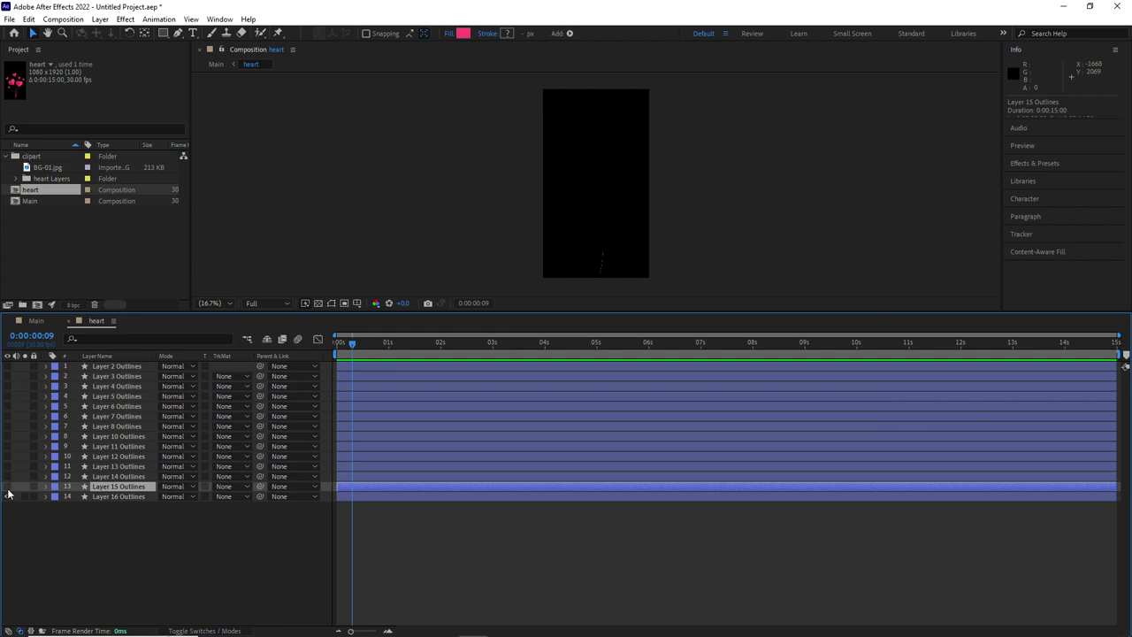
left_click(46, 488)
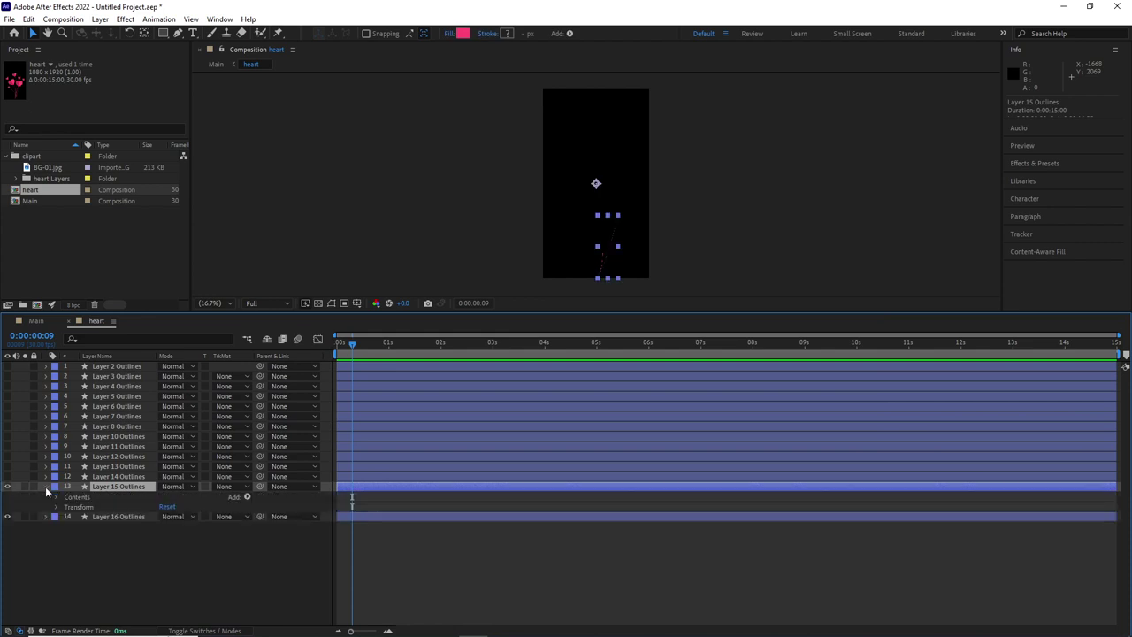
left_click(246, 498)
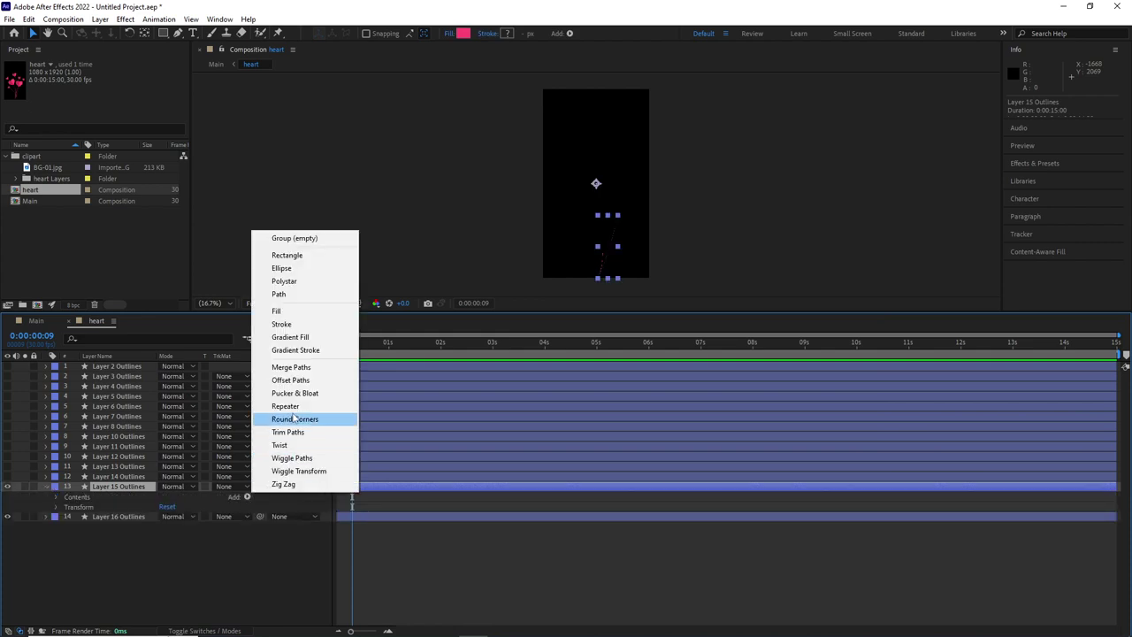
left_click(281, 323)
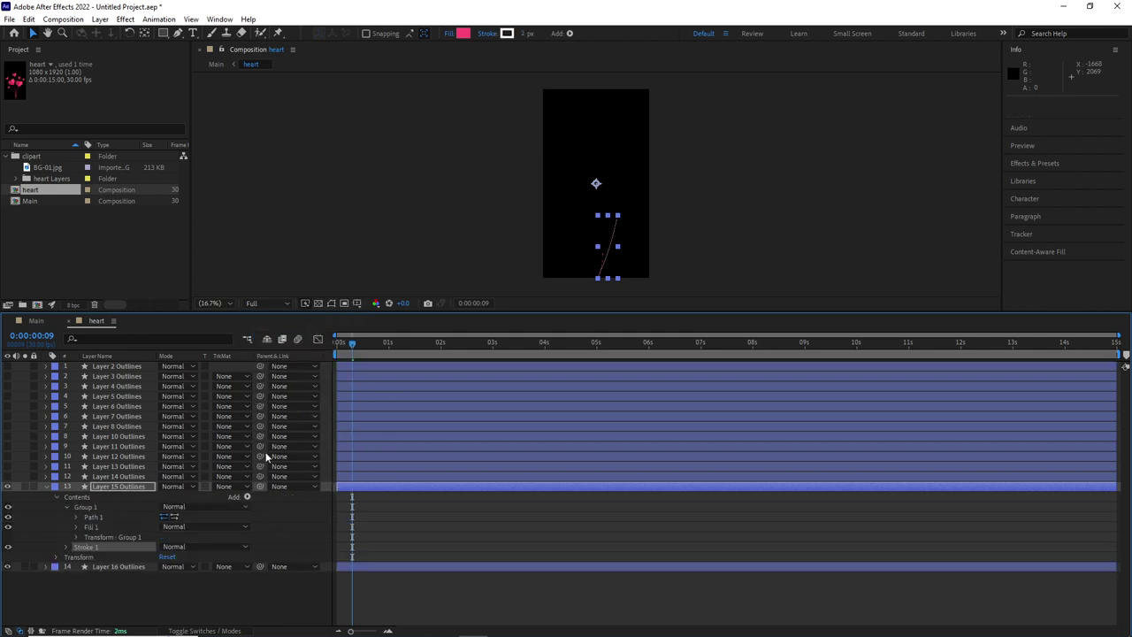
Step: Give Layer 15 no fill and the pasted pink FF4774 stroke colour
left_click(447, 35)
left_click(508, 291)
left_click(543, 359)
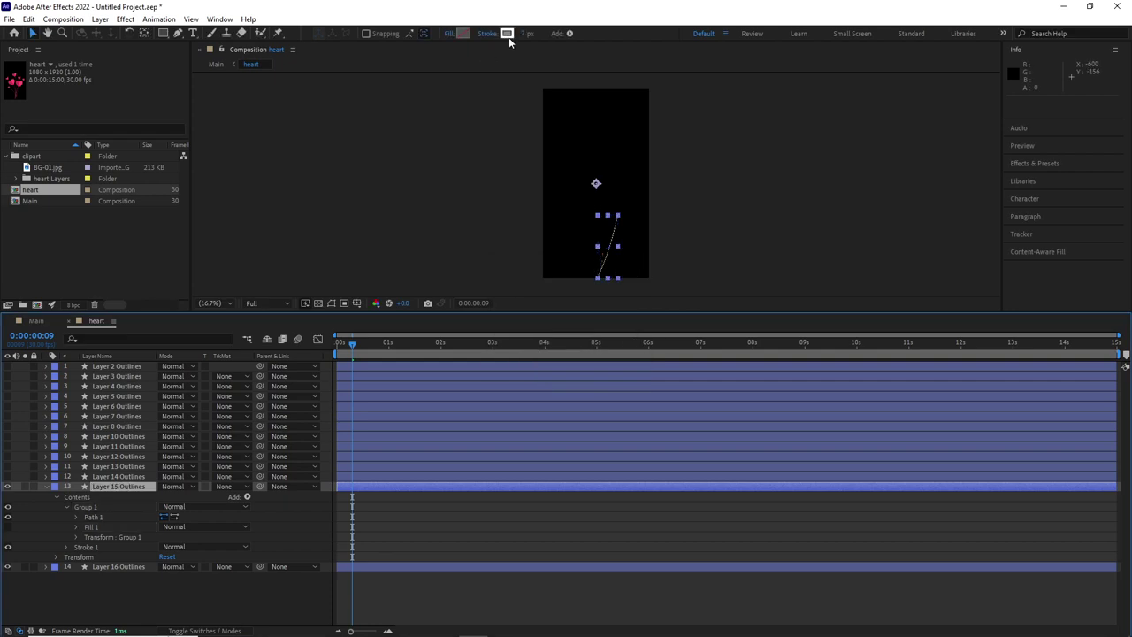
left_click(507, 33)
right_click(631, 386)
left_click(531, 437)
left_click(682, 252)
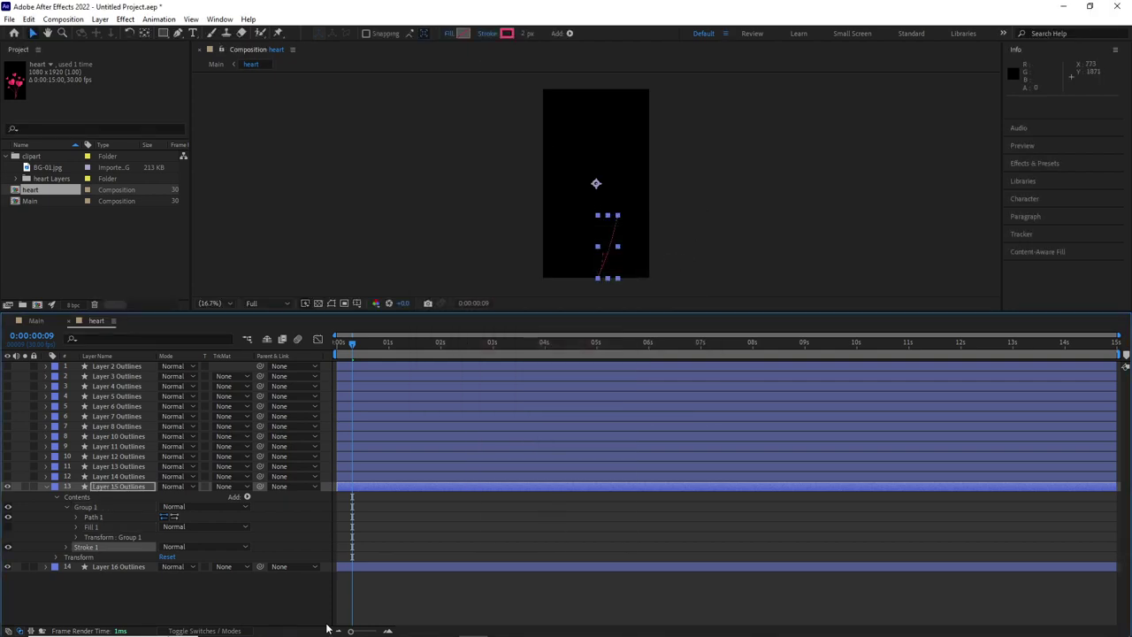
left_click(221, 594)
Step: Add Trim Paths to Layer 15 with End keyframed from 0% at start to 100% at 2s
key("space")
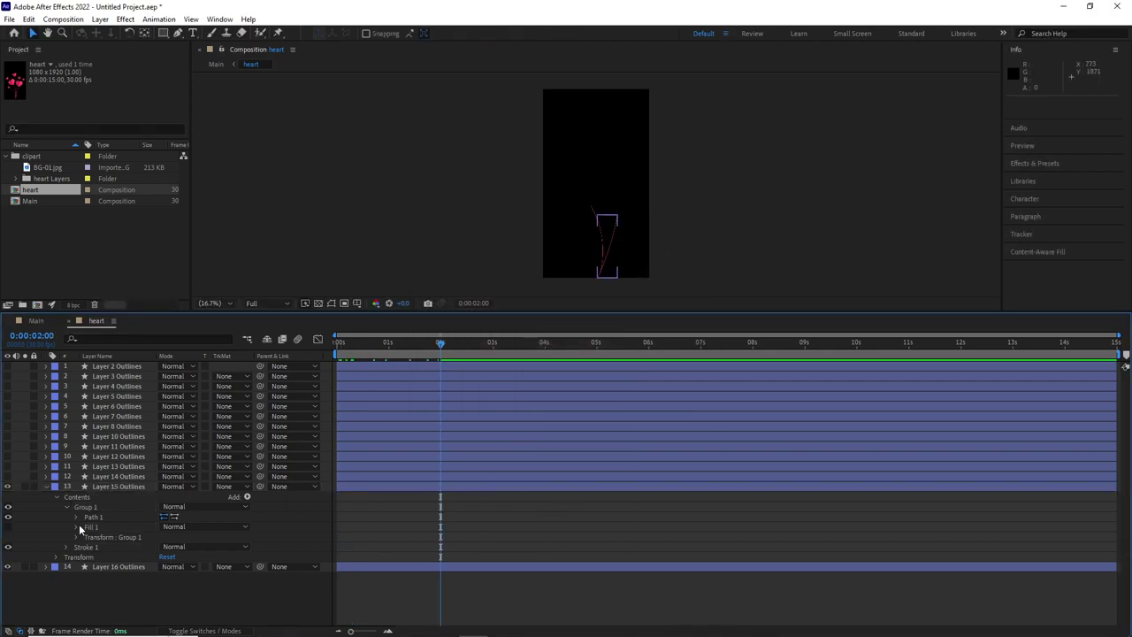
left_click(250, 497)
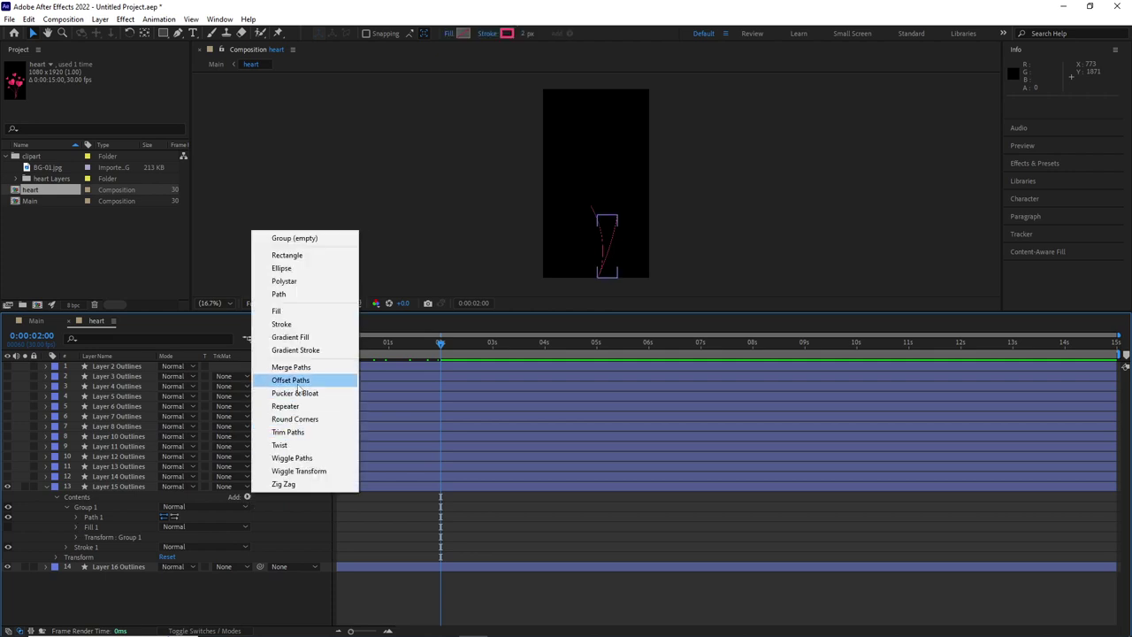
left_click(303, 425)
left_click(68, 551)
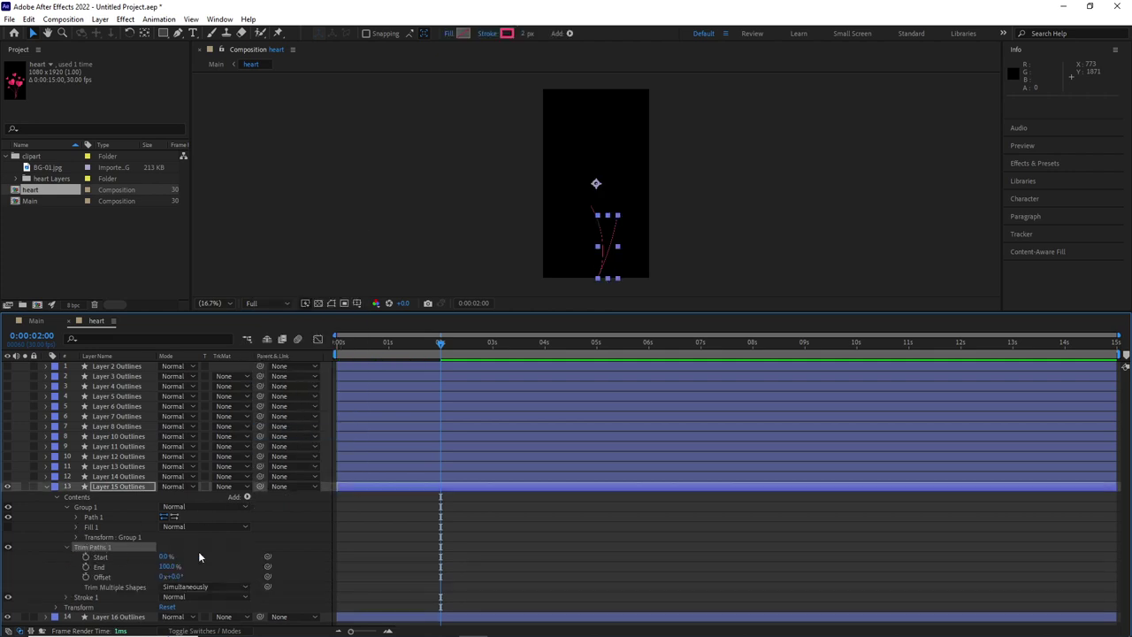
left_click(85, 566)
key("Home")
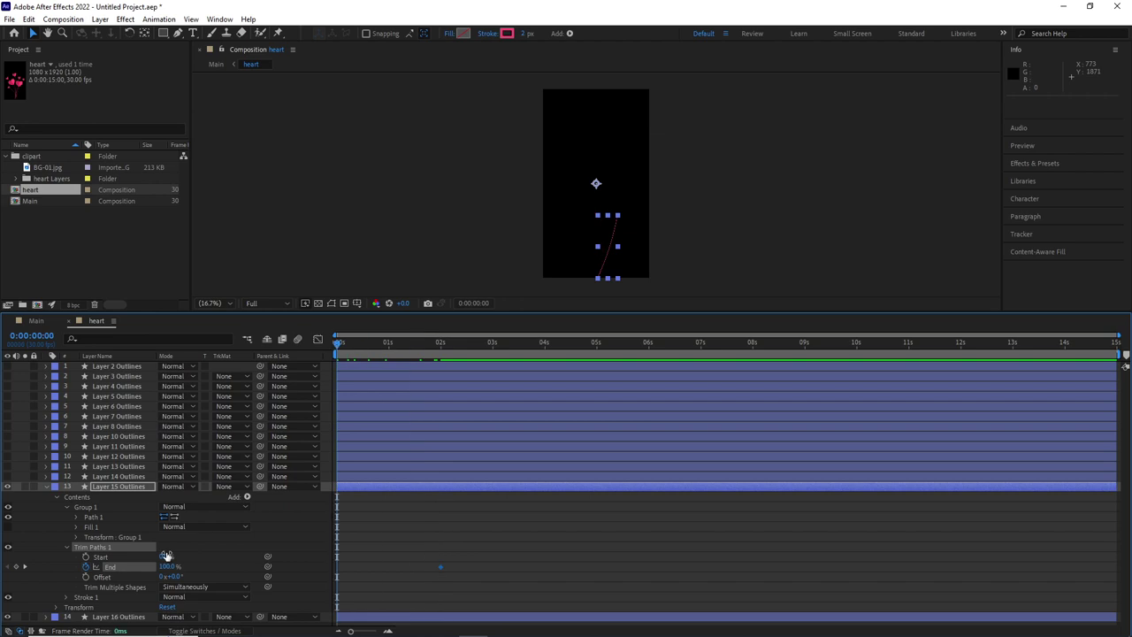
left_click_drag(167, 566, 129, 568)
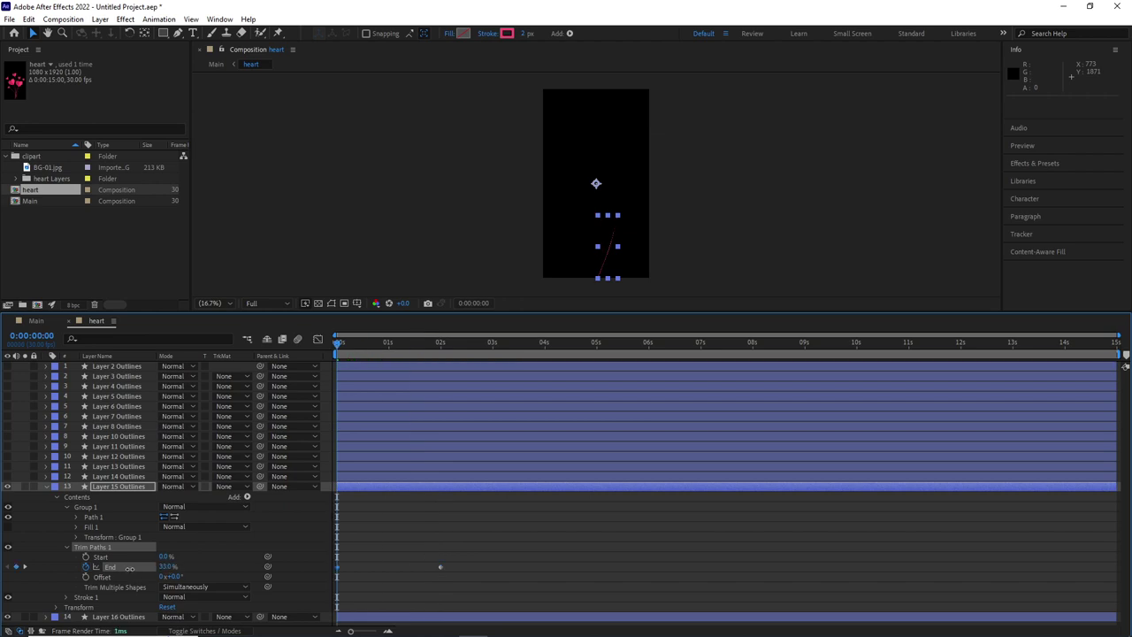
left_click(46, 487)
key("space")
Step: Give Layer 14 Outlines the same pink unfilled stroke and Trim Paths End draw-on
left_click(118, 476)
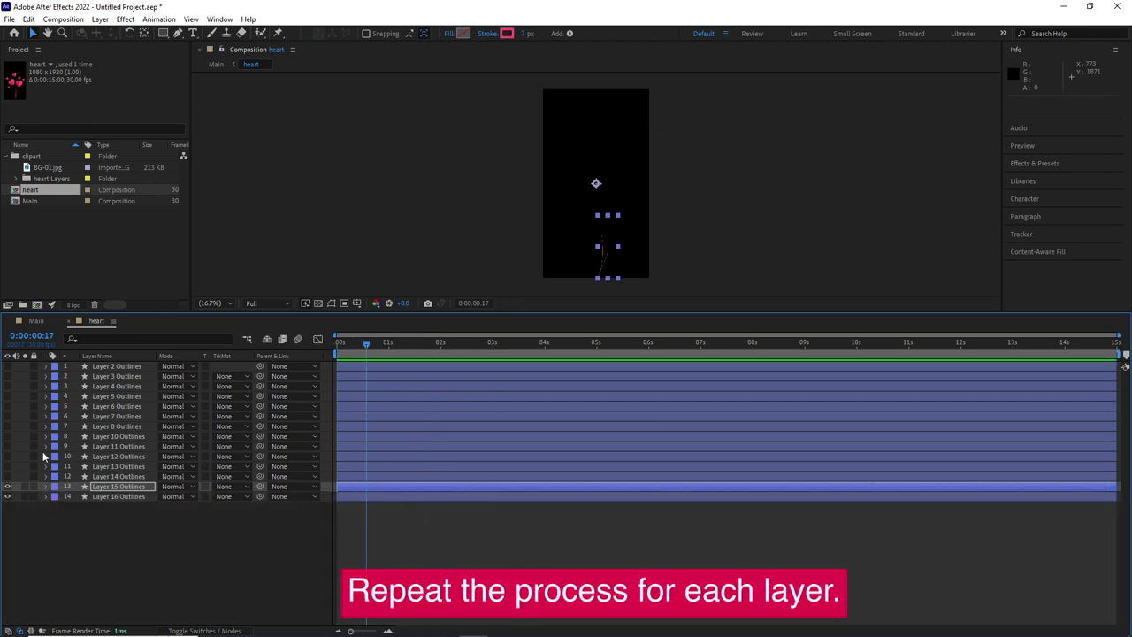
left_click(449, 33)
left_click(507, 32)
key("Escape")
left_click(46, 476)
left_click(506, 32)
left_click(682, 253)
left_click(246, 486)
left_click(292, 442)
key("Home")
left_click(86, 526)
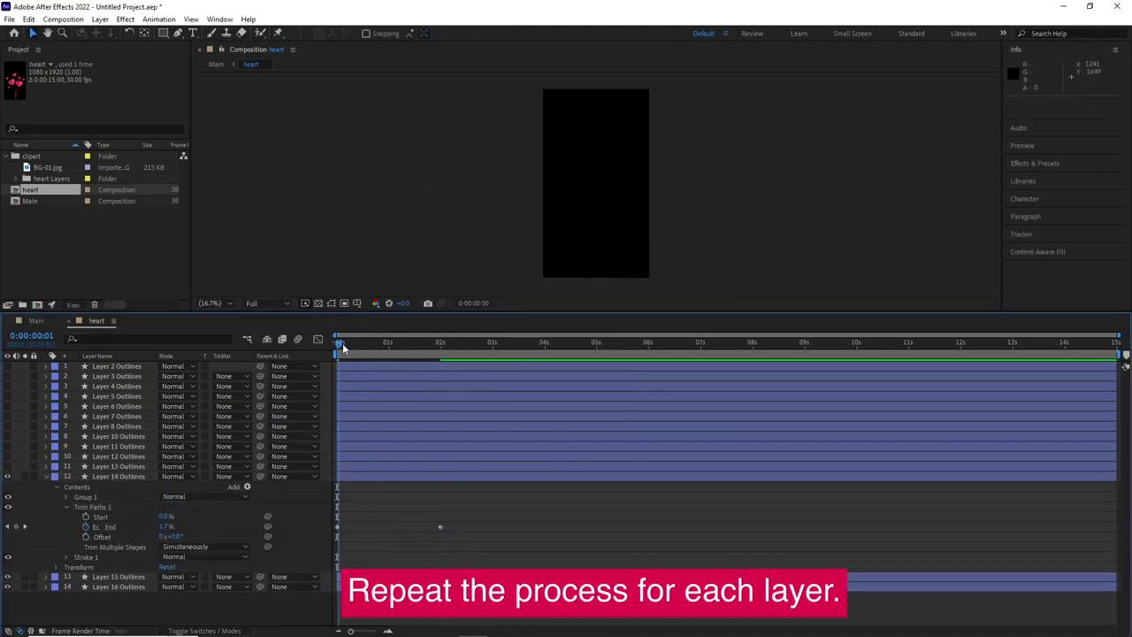
Step: Play back the branch draw-on animation in an enlarged viewer
key("space")
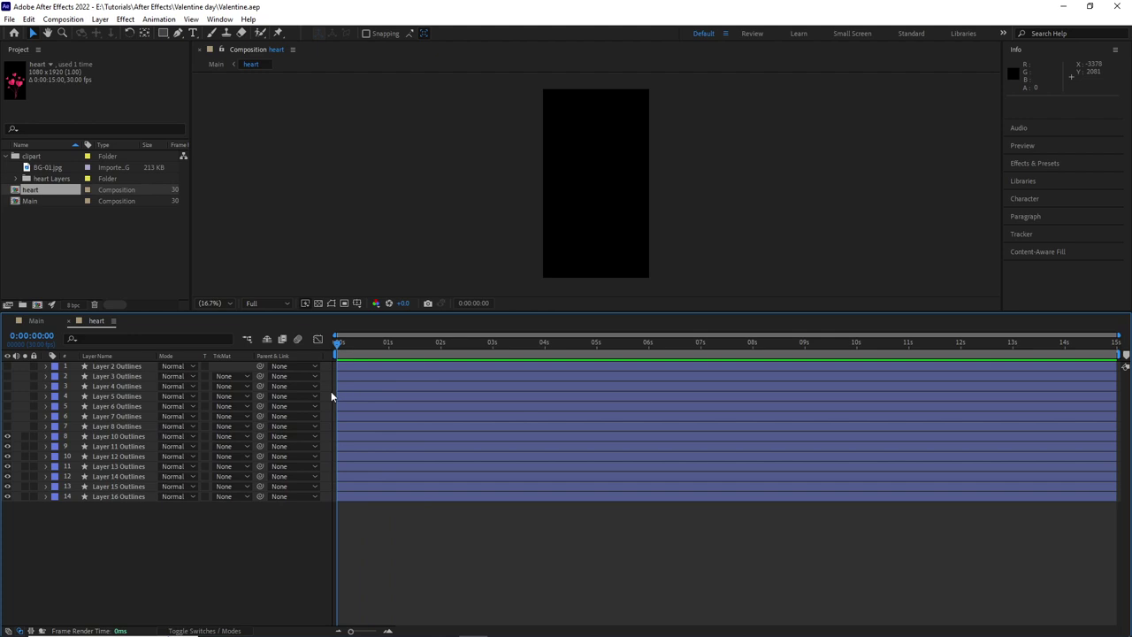
left_click_drag(567, 312, 589, 501)
key("space")
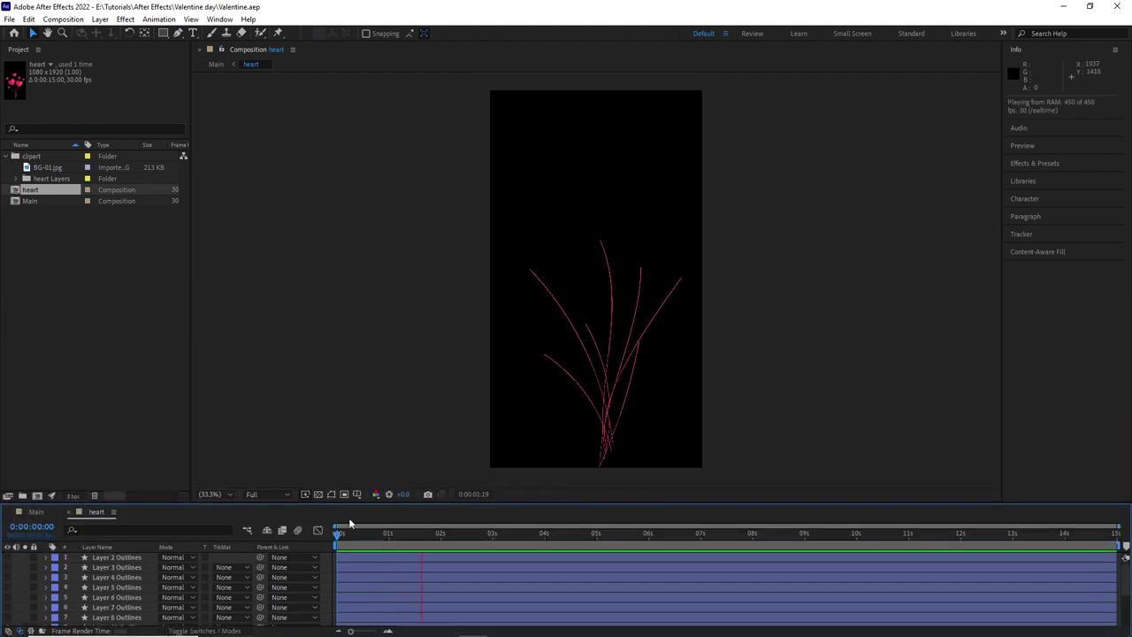
key("space")
left_click_drag(566, 502, 566, 383)
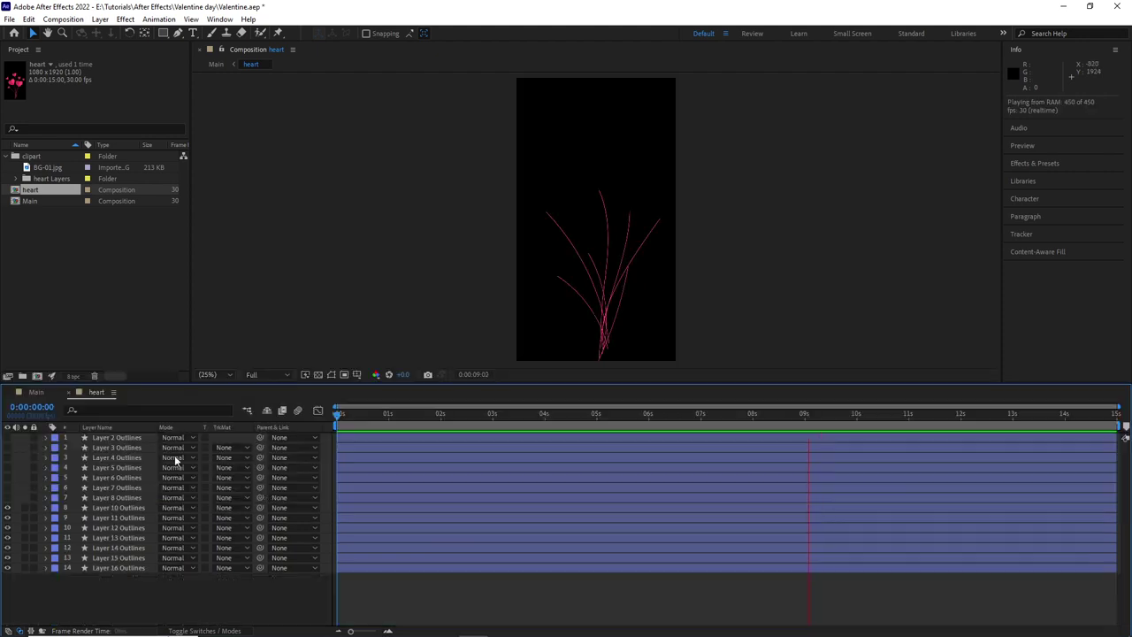
Step: Easy Ease the End keyframes of Layers 10–16 Outlines and select them in the speed graph
left_click(100, 567)
left_click(112, 508, "shift")
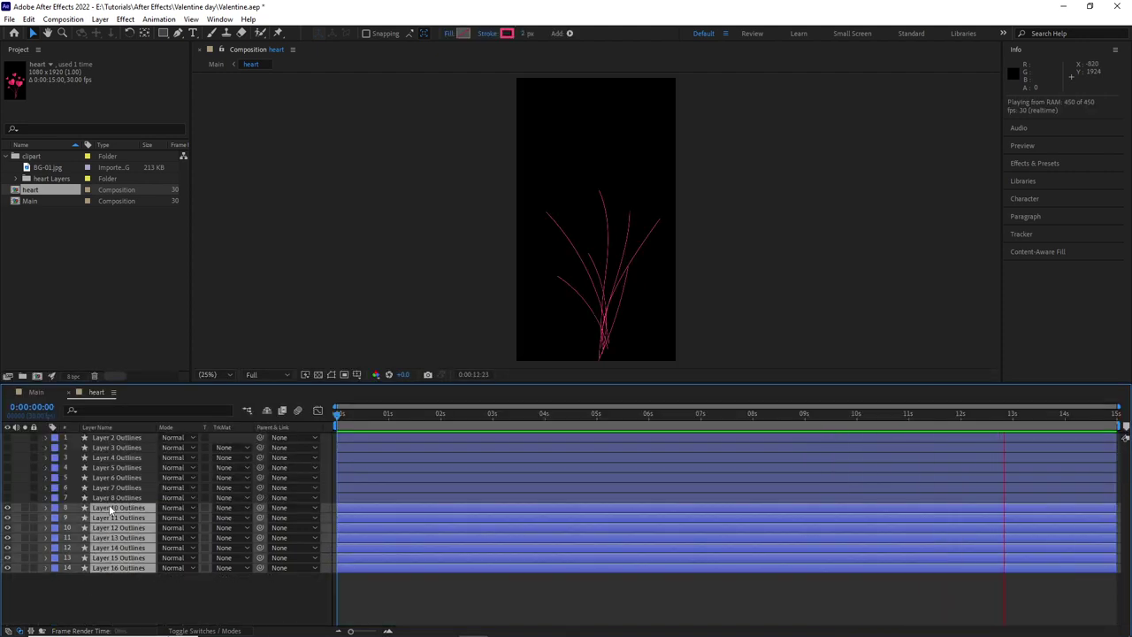
key("u")
key("ctrl+alt+a")
key("F9")
left_click_drag(698, 385, 700, 310)
left_click(318, 337)
mouse_move(493, 555)
left_mouse_down()
mouse_move(332, 610)
mouse_move(345, 591)
left_mouse_up()
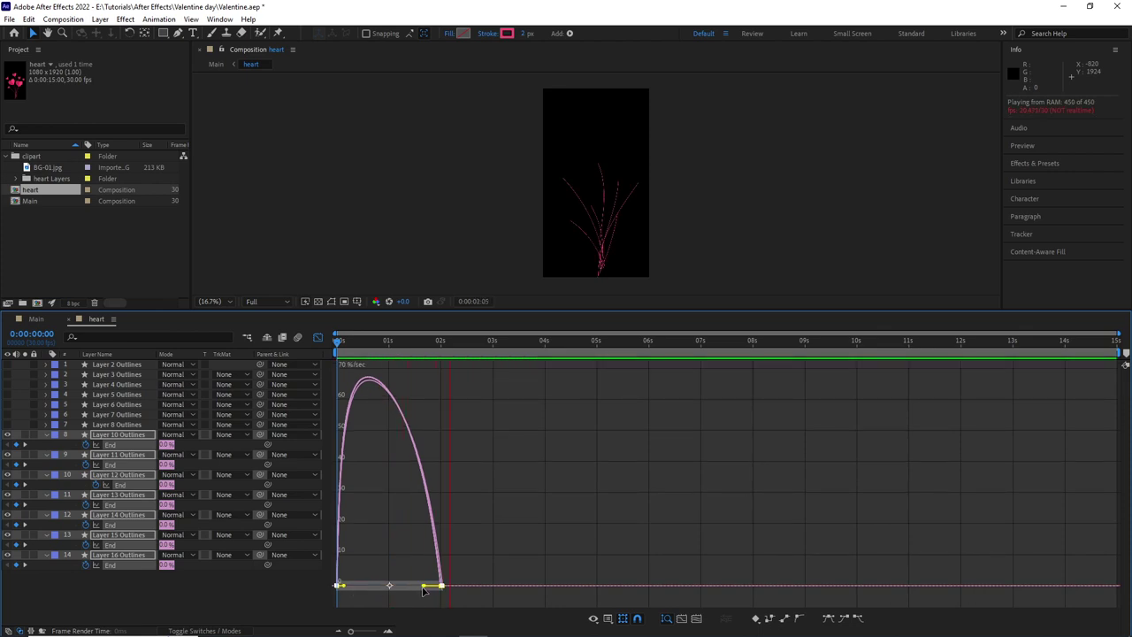
Step: Steepen the stem growth ease by dragging the speed-curve influence handles, then preview the stems
left_click_drag(423, 588, 417, 586)
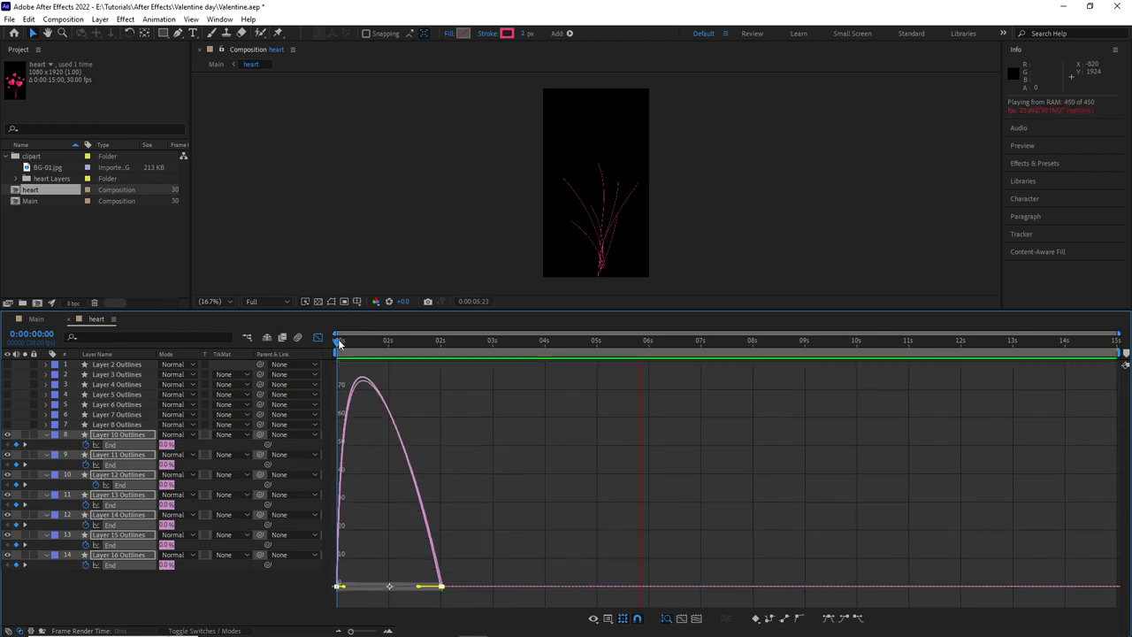
left_click(338, 343)
key("space")
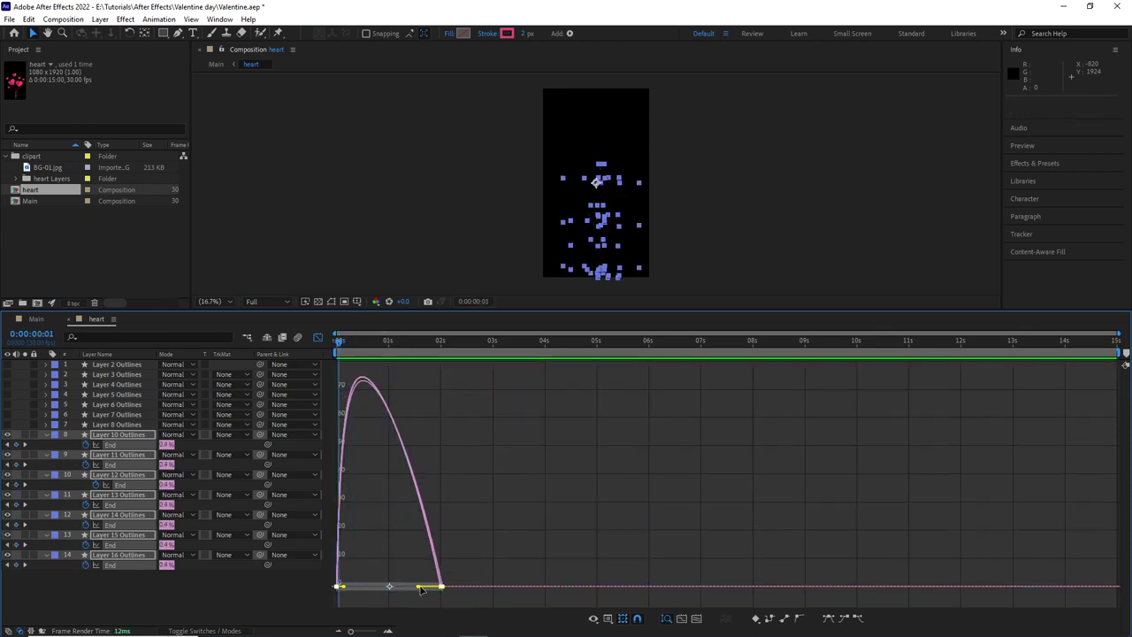
left_click_drag(420, 590, 409, 588)
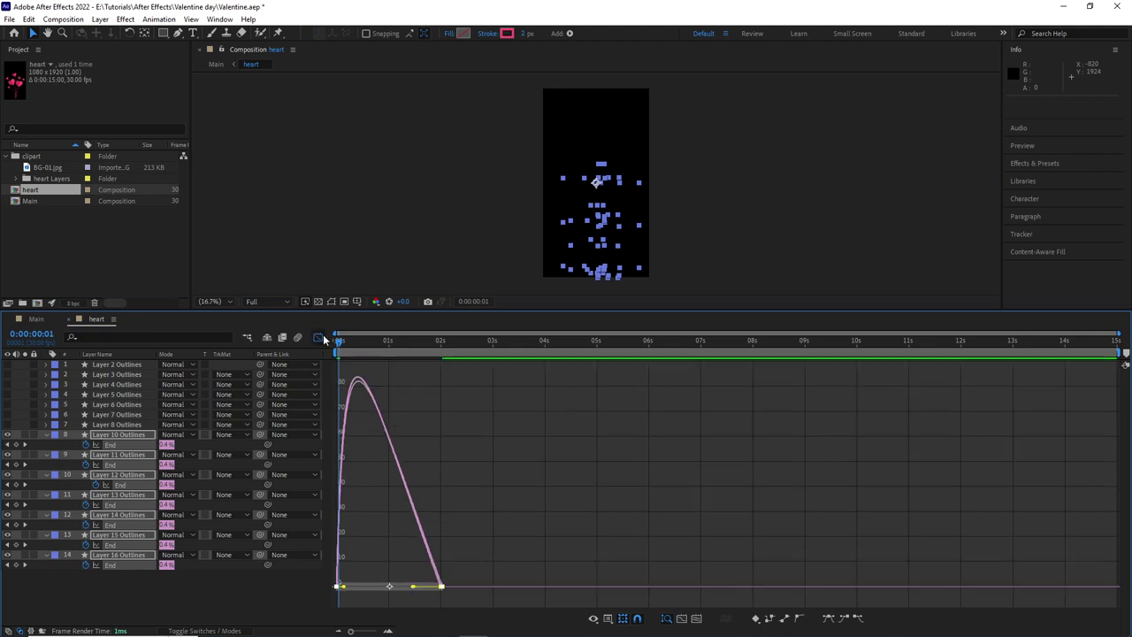
left_click(317, 337)
key("Page_Down")
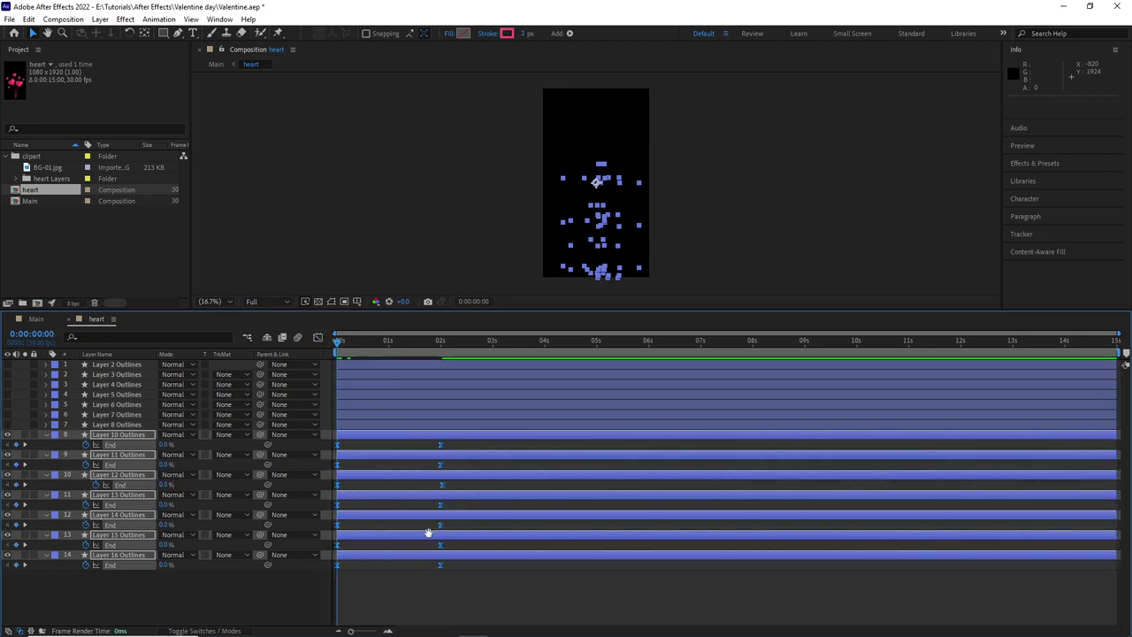
key("space")
left_click(342, 344)
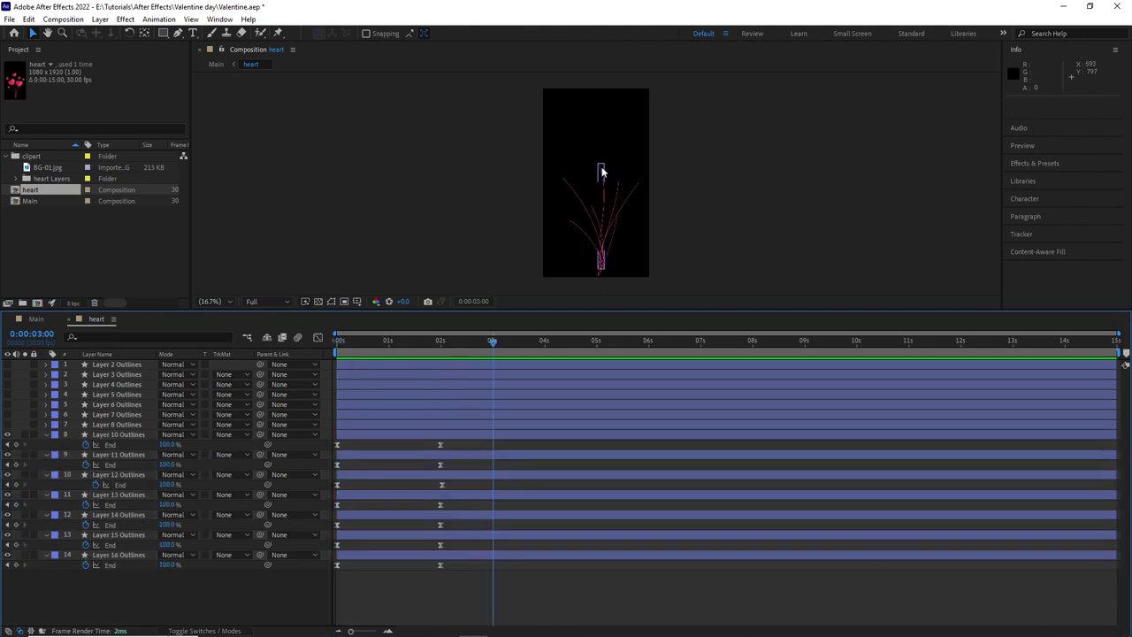
Step: Stagger the stems' End keyframes, delaying Layer 12 to about 3 s and moving Layer 16 earlier
left_click(601, 170)
mouse_move(440, 485)
left_mouse_down()
mouse_move(501, 485)
mouse_move(477, 464)
left_mouse_up()
left_click(440, 464)
left_click_drag(477, 343, 458, 344)
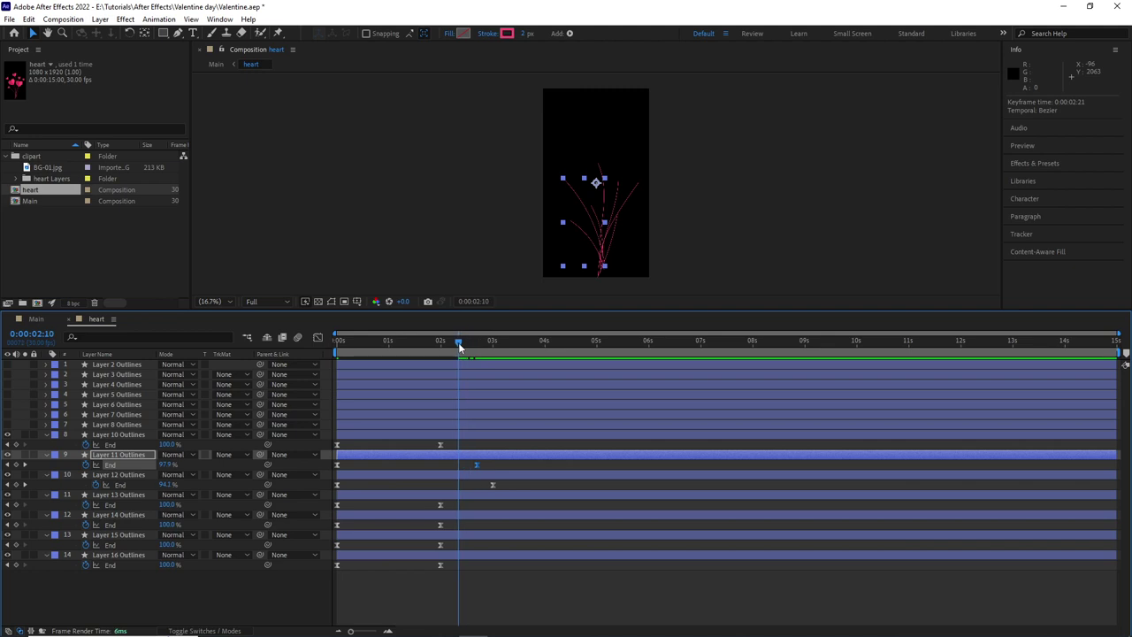
left_click(627, 205)
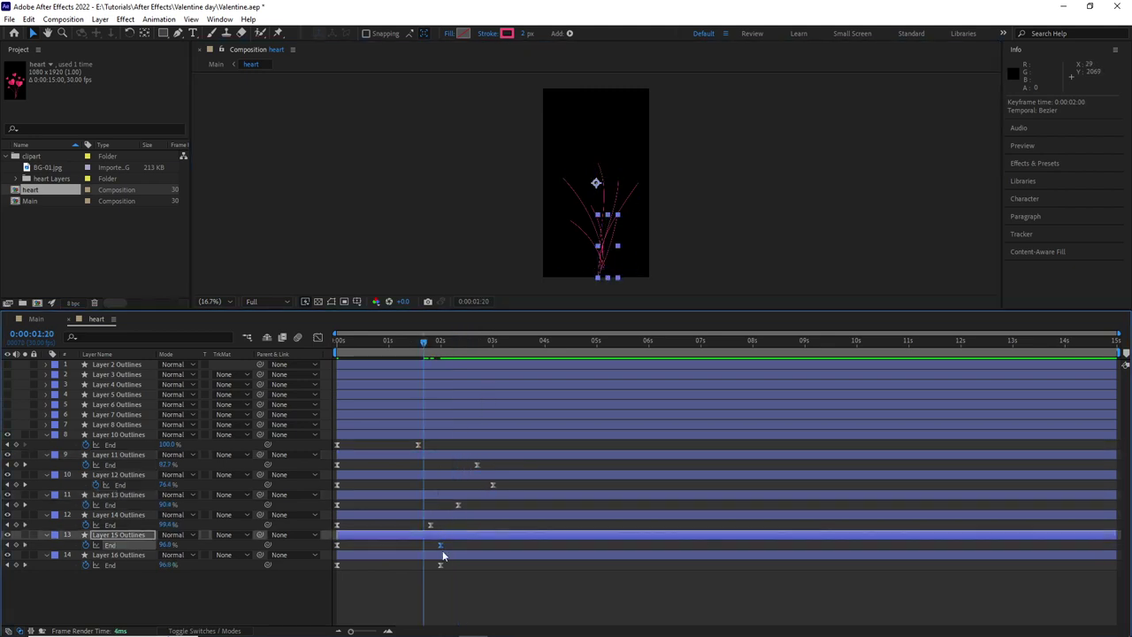
left_click_drag(441, 563, 425, 568)
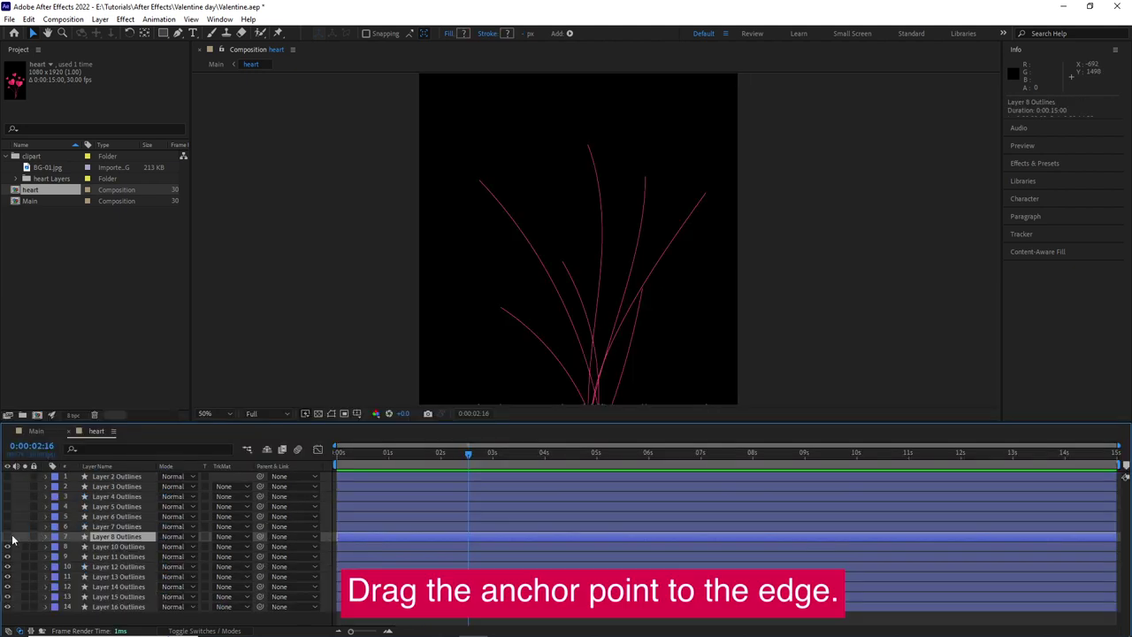
Step: Show the Layer 8 heart and move its anchor point to the bottom tip with Pan Behind
left_click(8, 537)
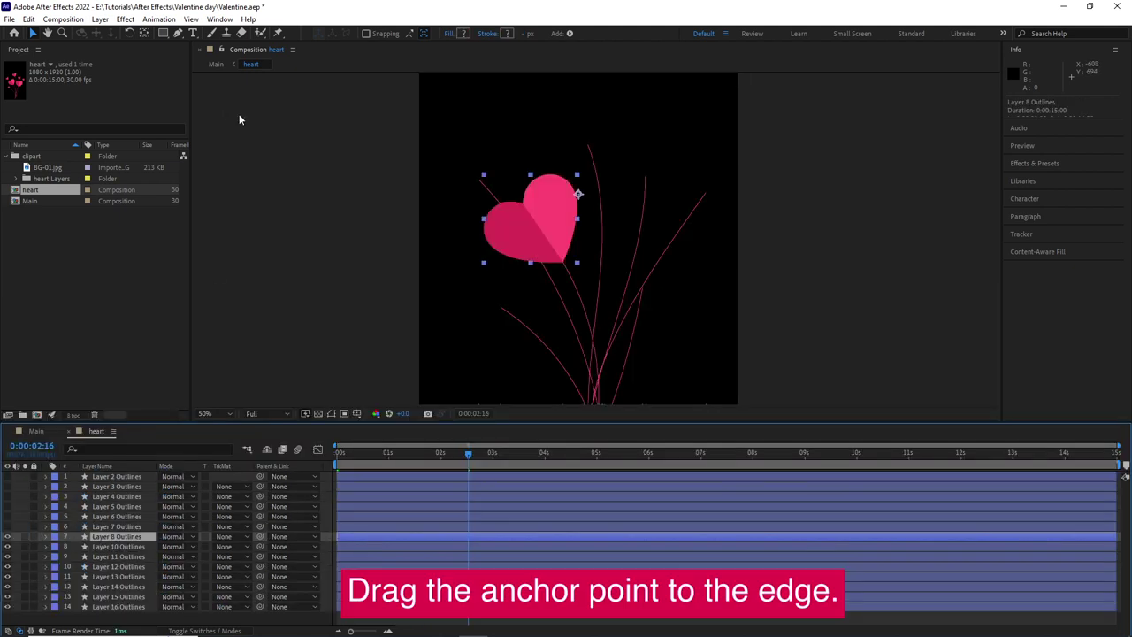
key("y")
left_click_drag(578, 193, 557, 267)
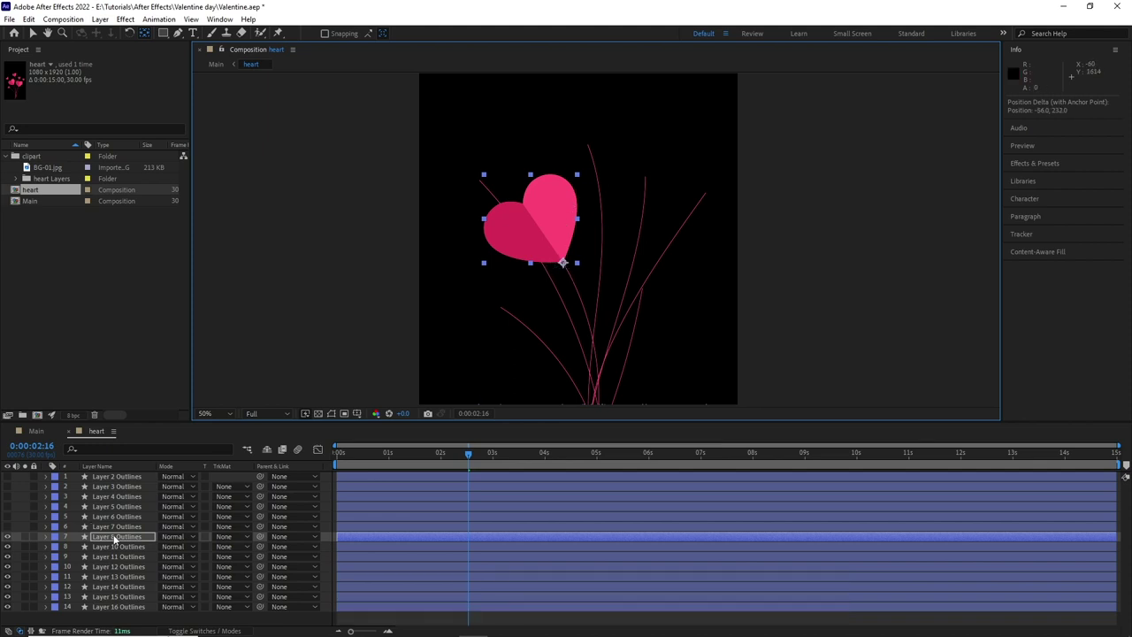
key("s")
Step: Keyframe Layer 8's Scale at 100% at 3:00 and 0% at 1:20, then reveal Layer 7's heart
left_click_drag(444, 456, 493, 516)
key("alt+shift+s")
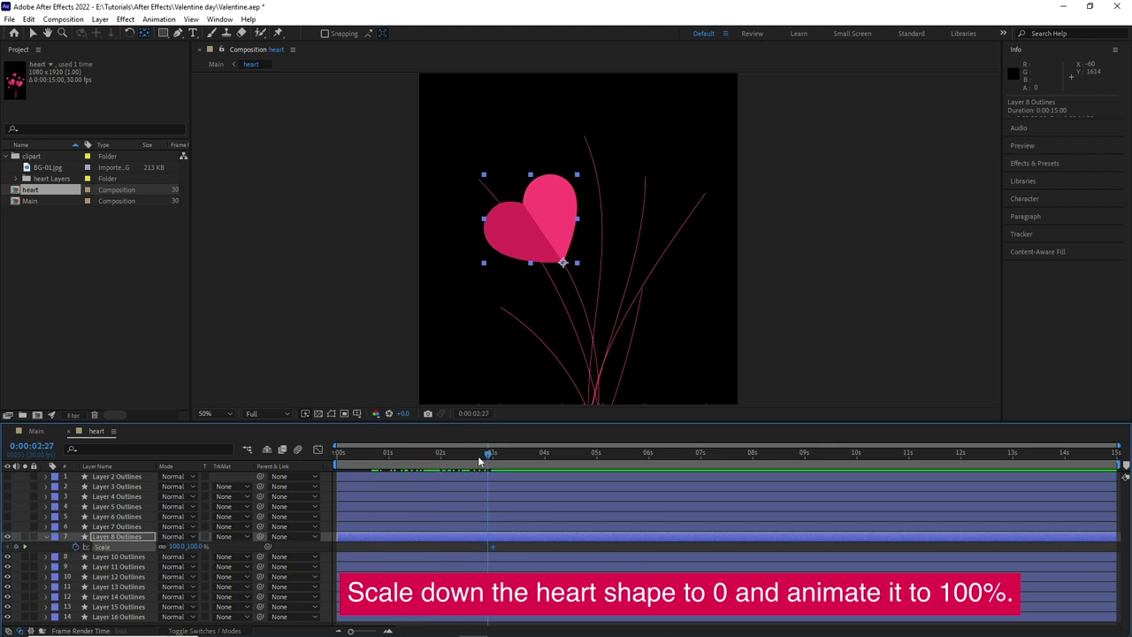
left_click_drag(429, 471, 420, 476)
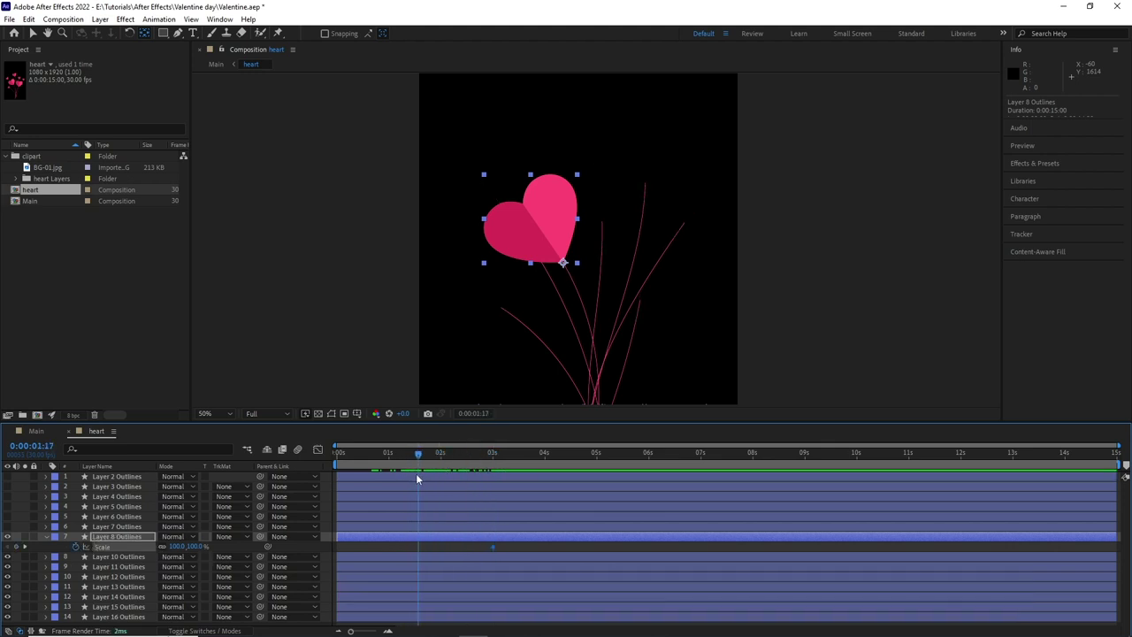
left_click(177, 545)
left_click(228, 546)
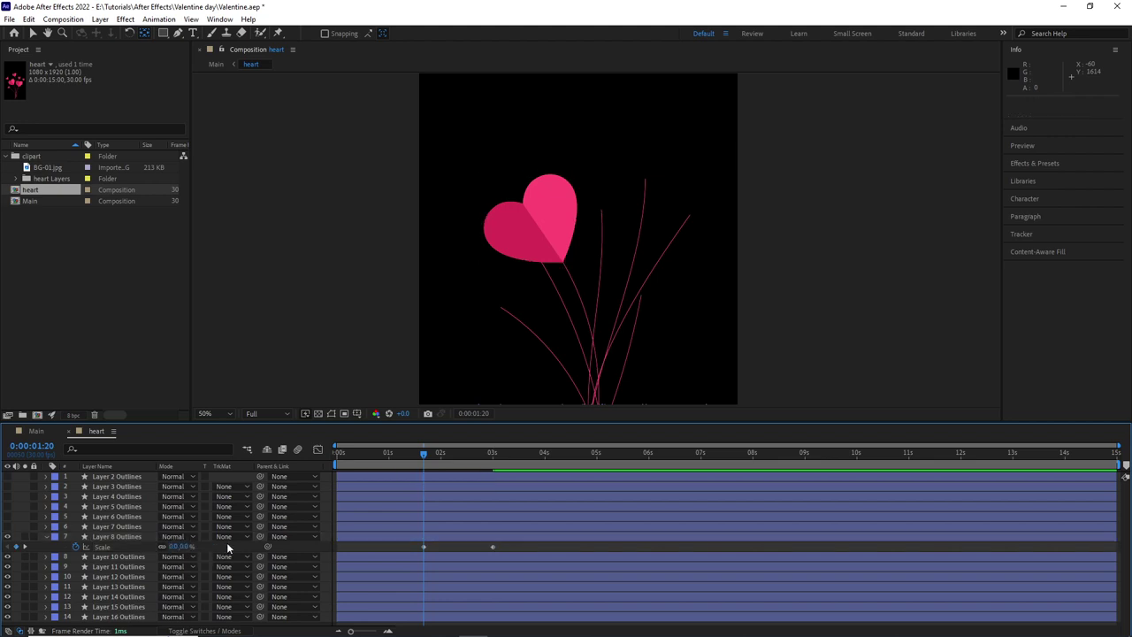
mouse_move(433, 453)
left_mouse_down()
mouse_move(492, 492)
mouse_move(490, 466)
left_mouse_up()
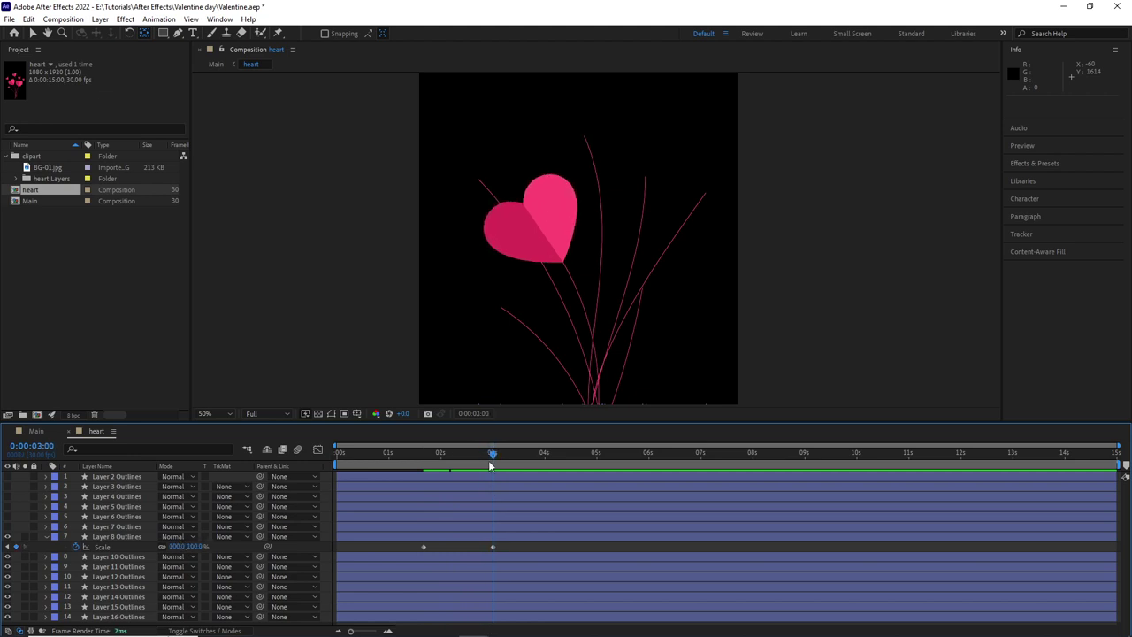
left_click(115, 526)
left_click(7, 527)
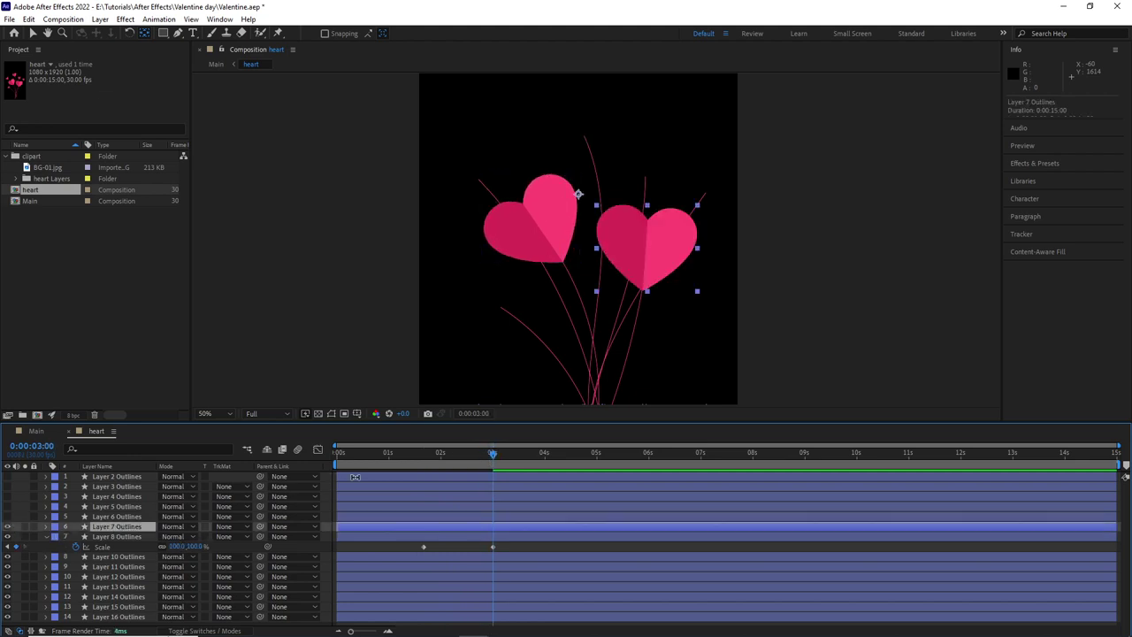
Step: Move Layer 7's anchor to its heart tip and keyframe Scale from 0% at 2:00 to 100% around 3:11
left_click(456, 462)
left_click_drag(455, 463, 431, 488)
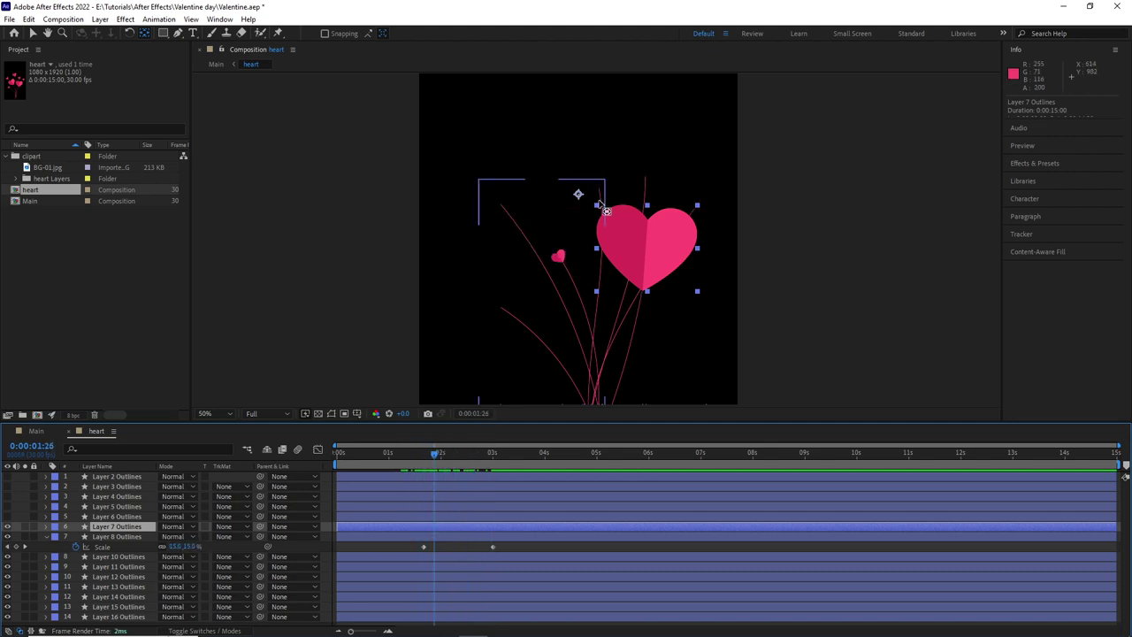
left_click_drag(578, 193, 644, 292)
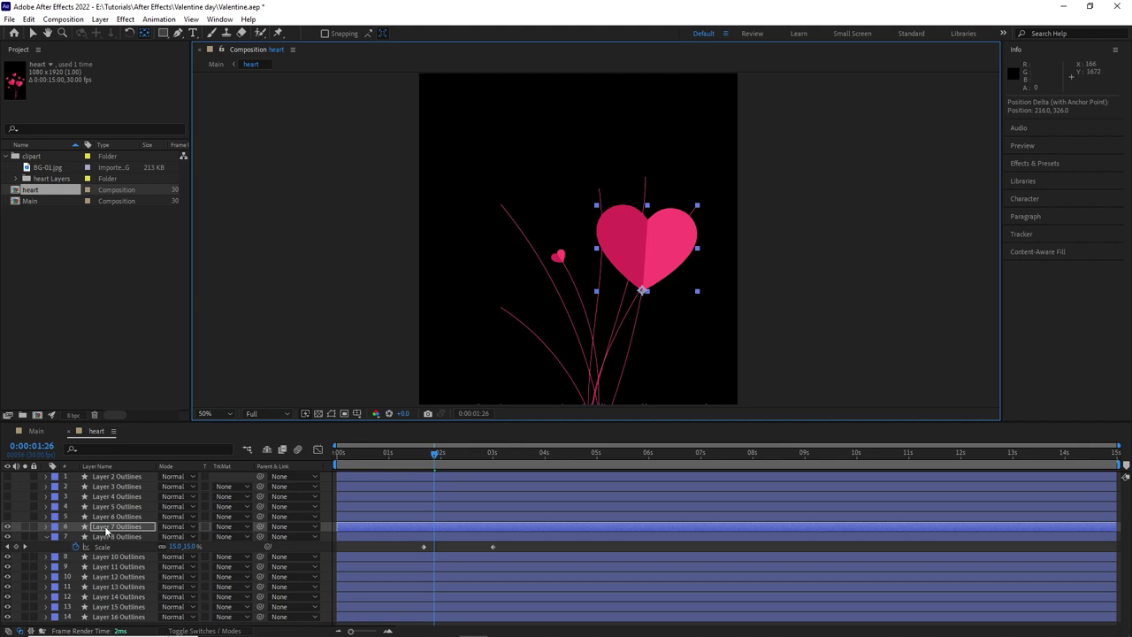
key("s")
left_click(441, 453)
left_click(75, 537)
mouse_move(443, 456)
left_mouse_down()
mouse_move(521, 486)
mouse_move(509, 497)
left_mouse_up()
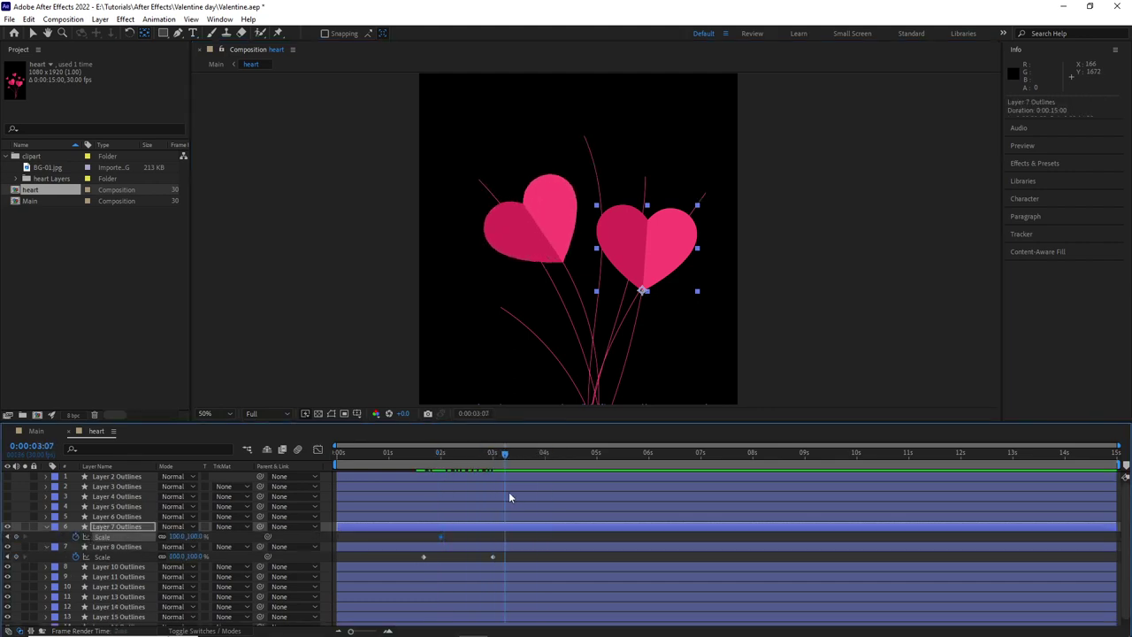
left_click(16, 537)
left_click_drag(511, 455, 442, 454)
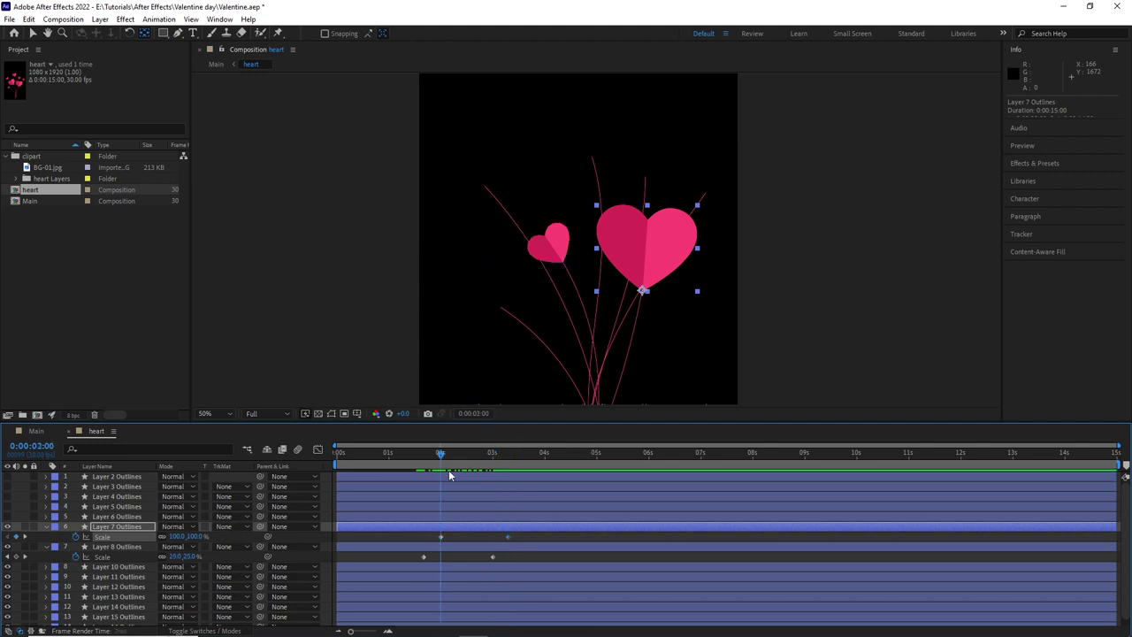
left_click(442, 539)
left_click(177, 536)
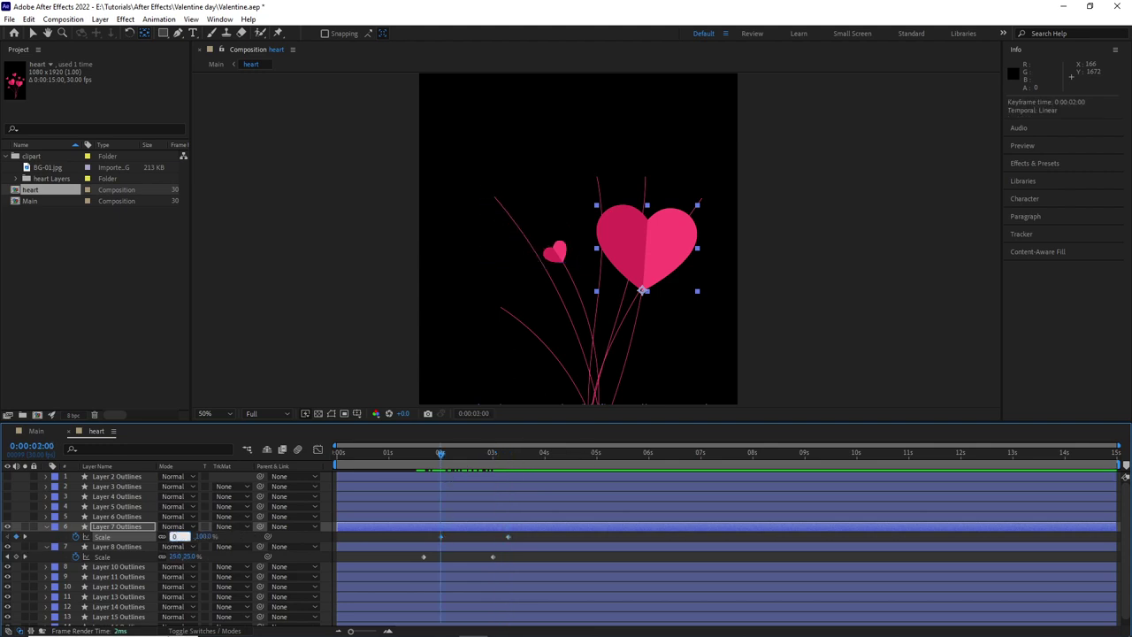
key("Return")
left_click_drag(441, 455, 507, 460)
Step: Move Layer 6's anchor to the top heart's tip and add Scale keyframes from 3:00 to 4:00
left_click(98, 517)
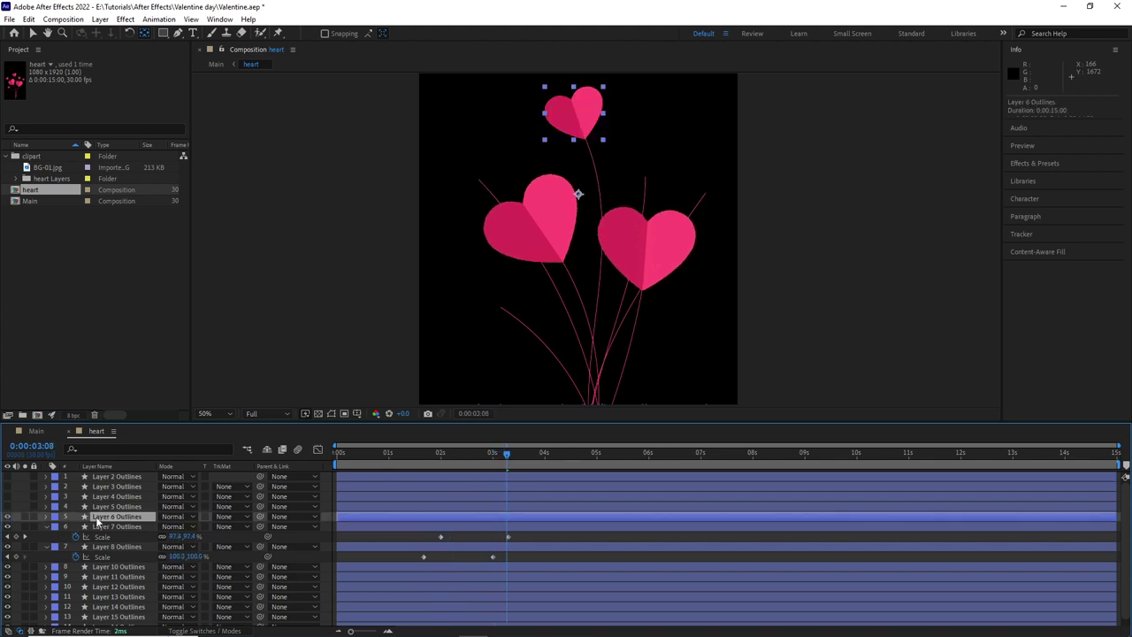
key("s")
left_click_drag(579, 195, 587, 139)
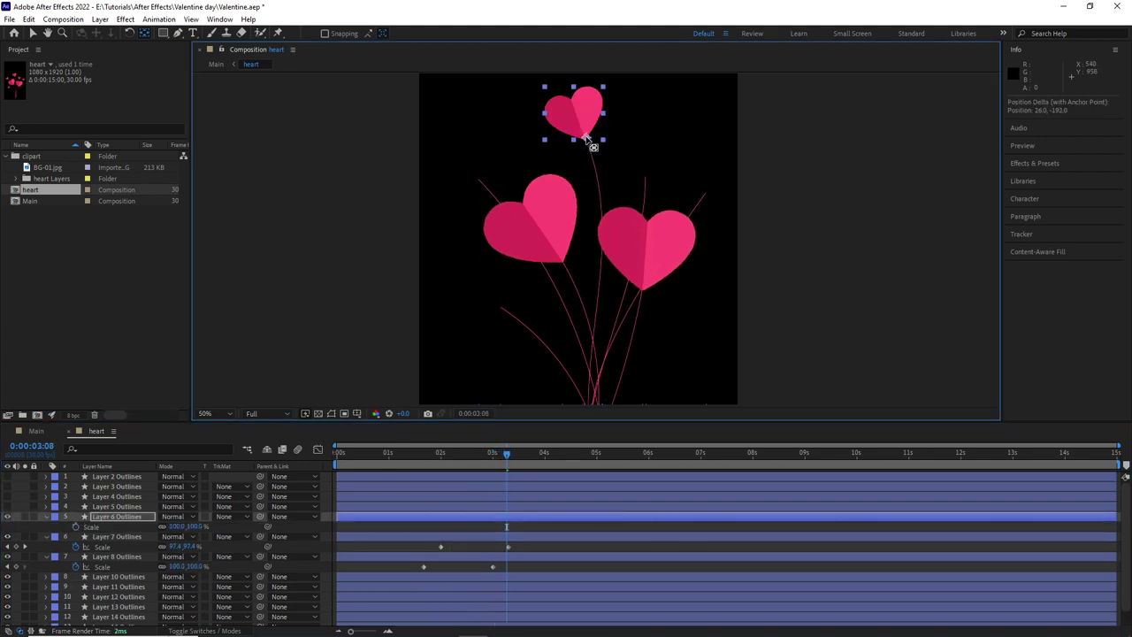
left_click_drag(511, 466, 492, 460)
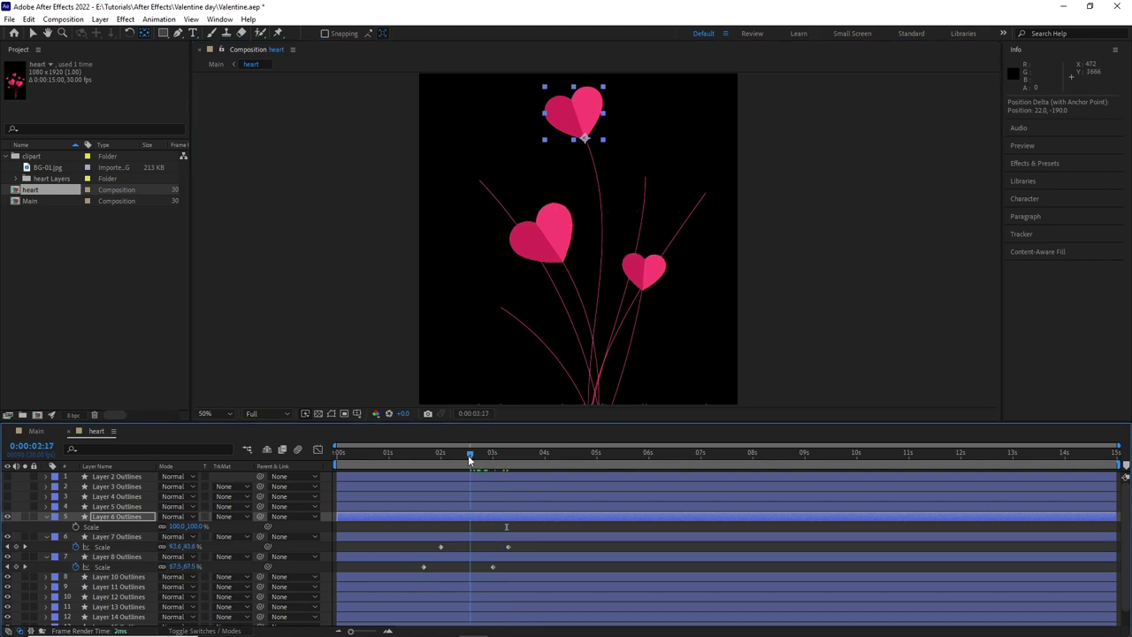
left_click(75, 526)
left_click_drag(177, 526, 133, 526)
left_click_drag(492, 453, 544, 453)
left_click_drag(177, 526, 221, 526)
Step: Keyframe Layer 5's heart Scale from 0% at 4 s to 100% at 5 s
key("ctrl+Up")
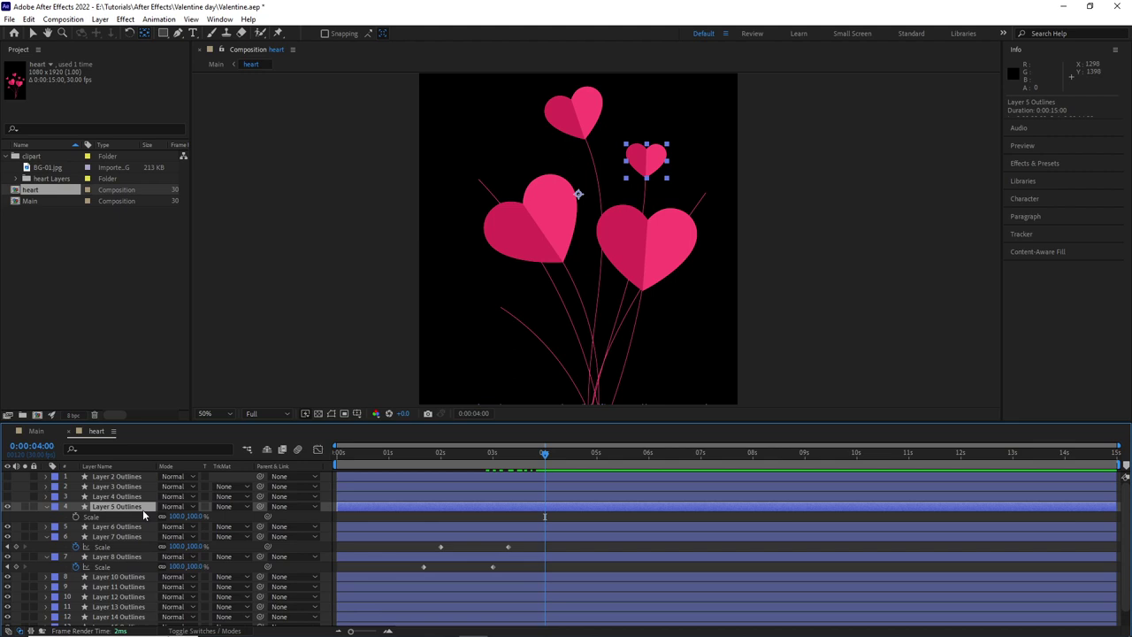
left_click(648, 175)
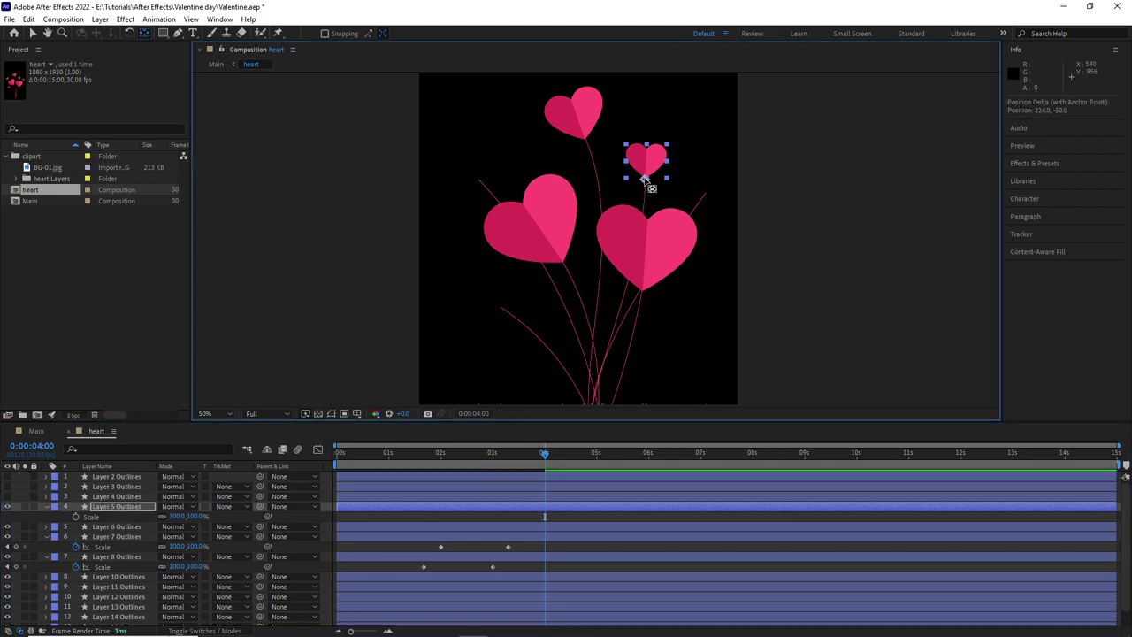
left_click(75, 516)
left_click(177, 516)
type("0")
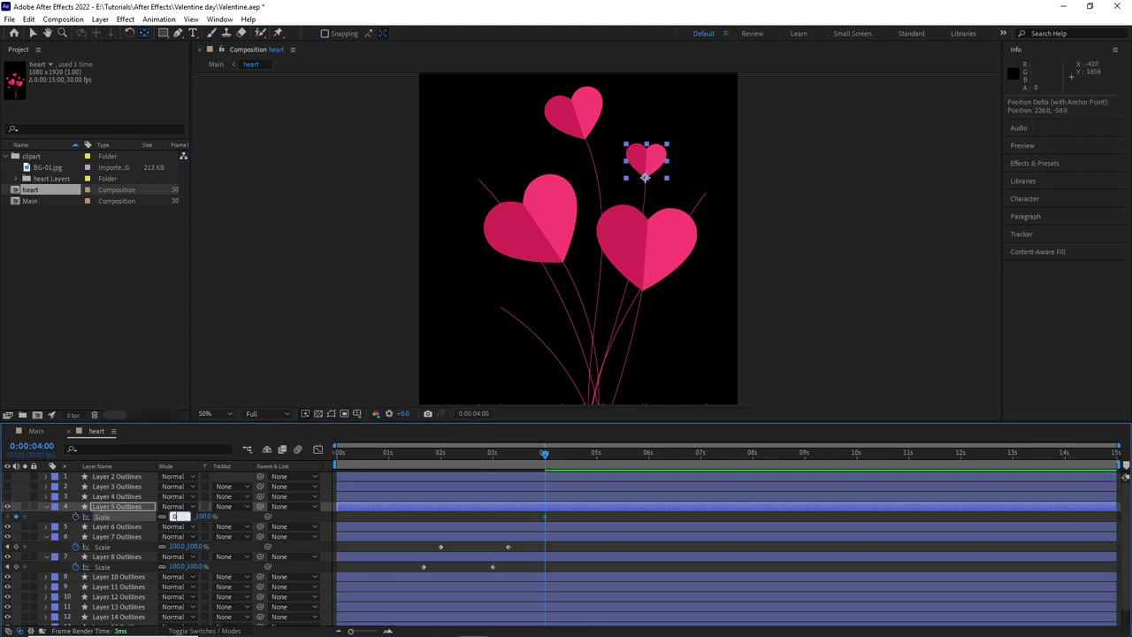
key("Return")
left_click(597, 467)
left_click(176, 517)
type("100")
key("Return")
Step: Move Layer 4's anchor toward its tip and keyframe Scale from 0% at 5:01 to 100%
left_click(64, 498)
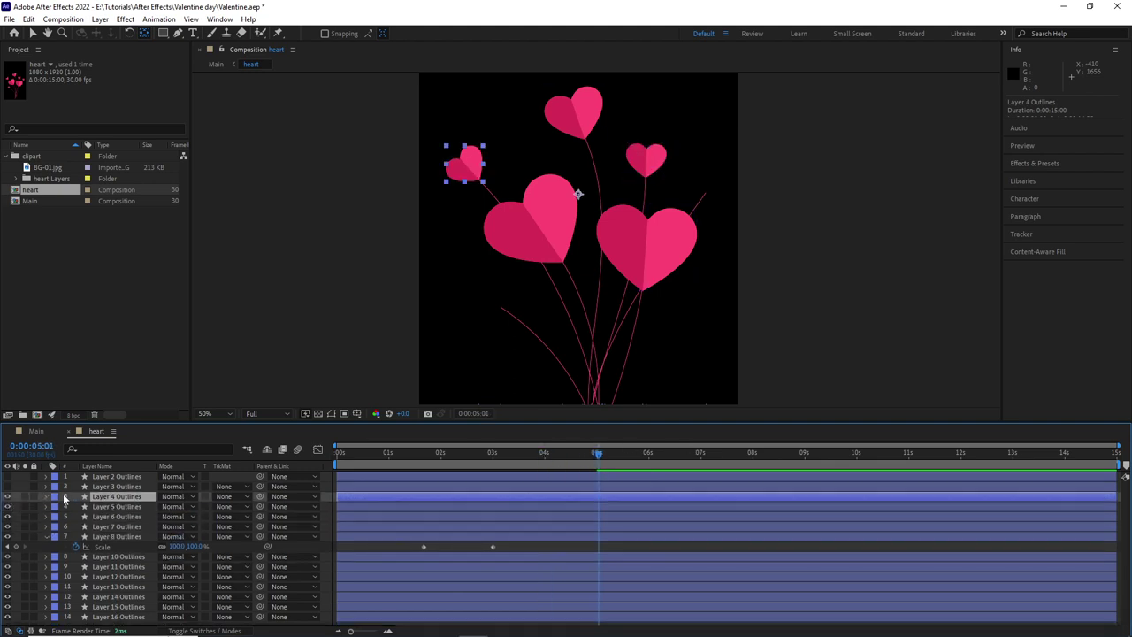
key("s")
left_click(482, 184)
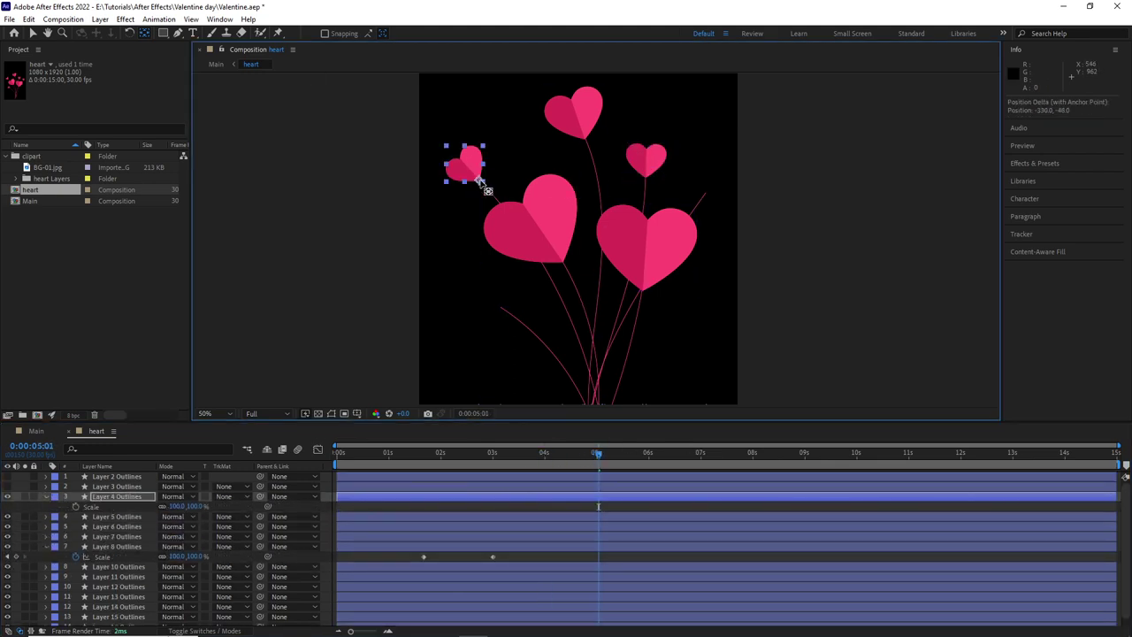
left_click(75, 506)
left_click(176, 506)
type("0")
key("Return")
left_click(650, 455)
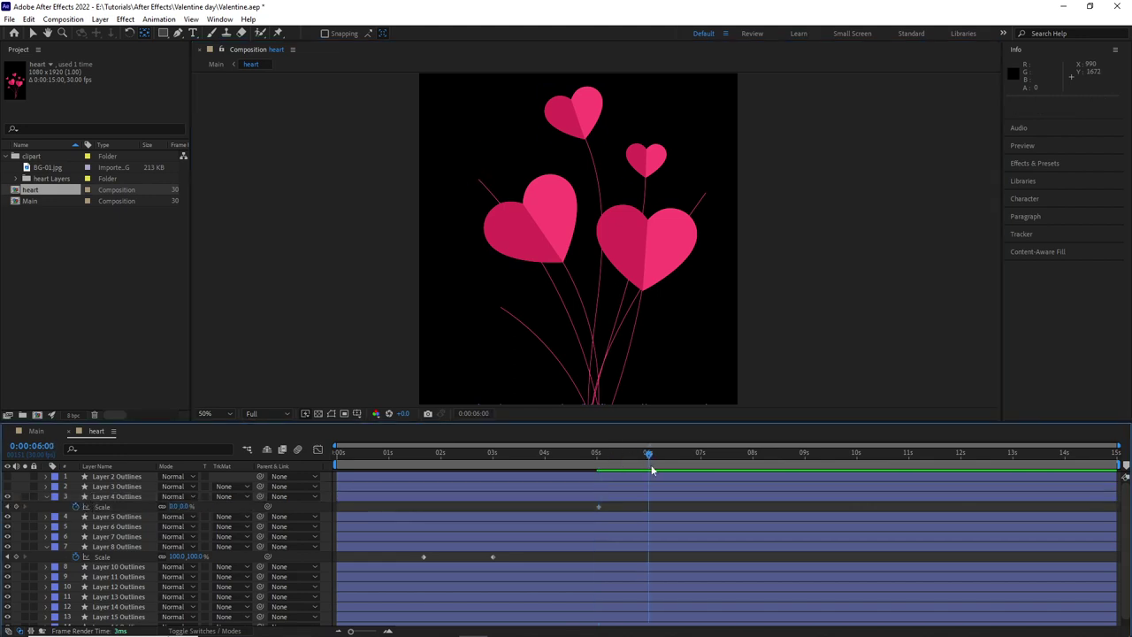
type("00")
key("Return")
Step: Keyframe the small lower-left heart's Scale from 0% at 6 s to 100% at 7 s
left_click(116, 486)
key("s")
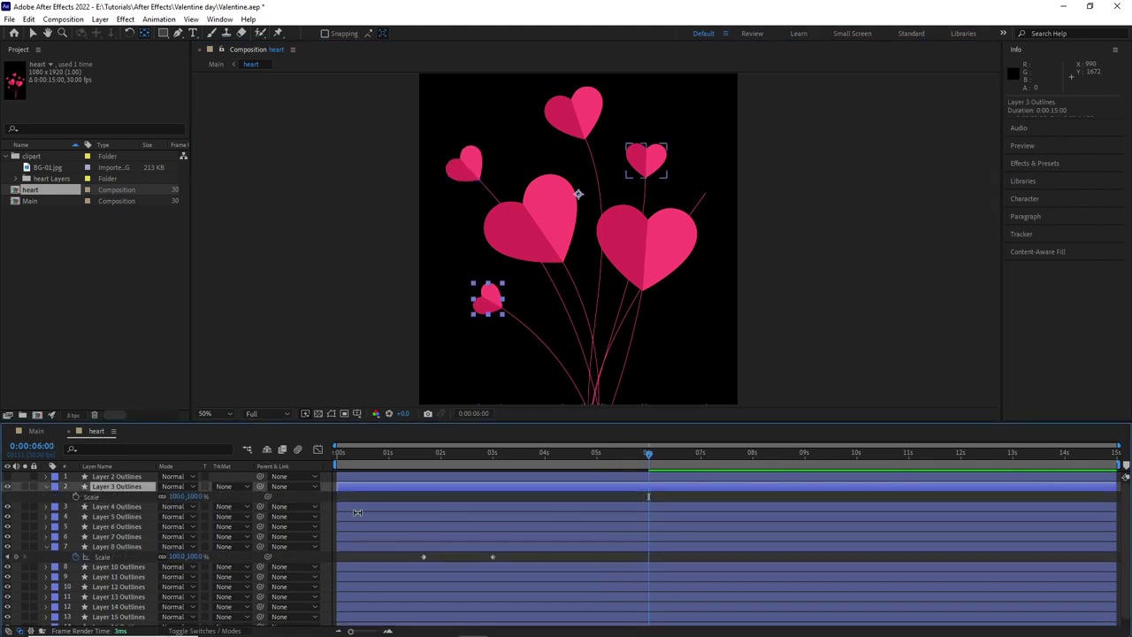
left_click(75, 496)
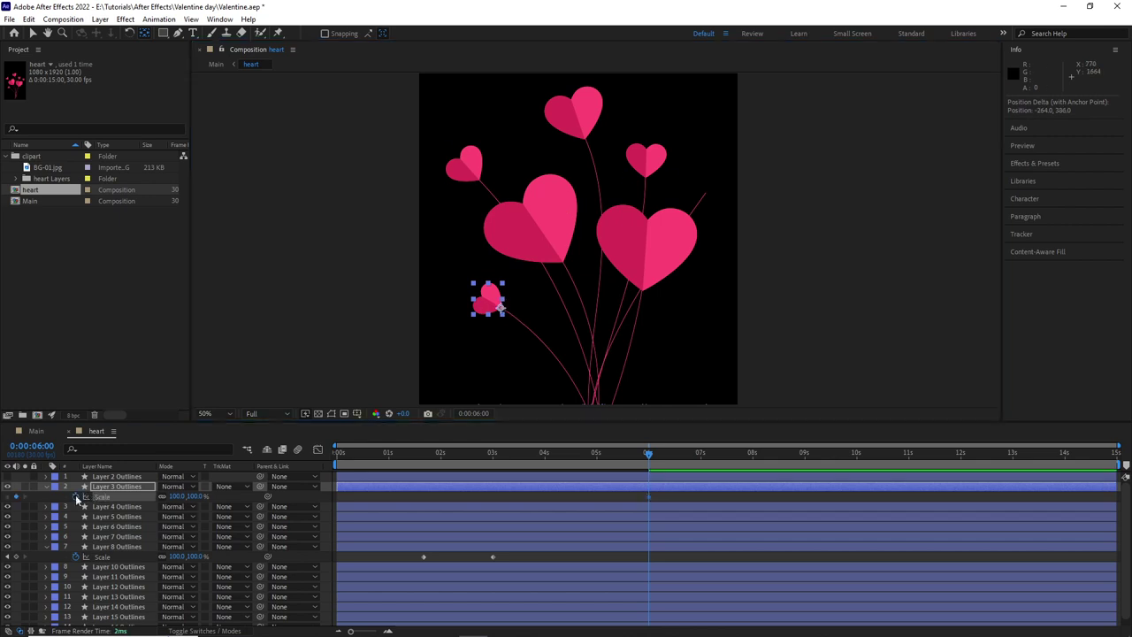
left_click(176, 496)
type("0")
key("Return")
left_click(700, 455)
left_click(176, 496)
type("100")
key("Return")
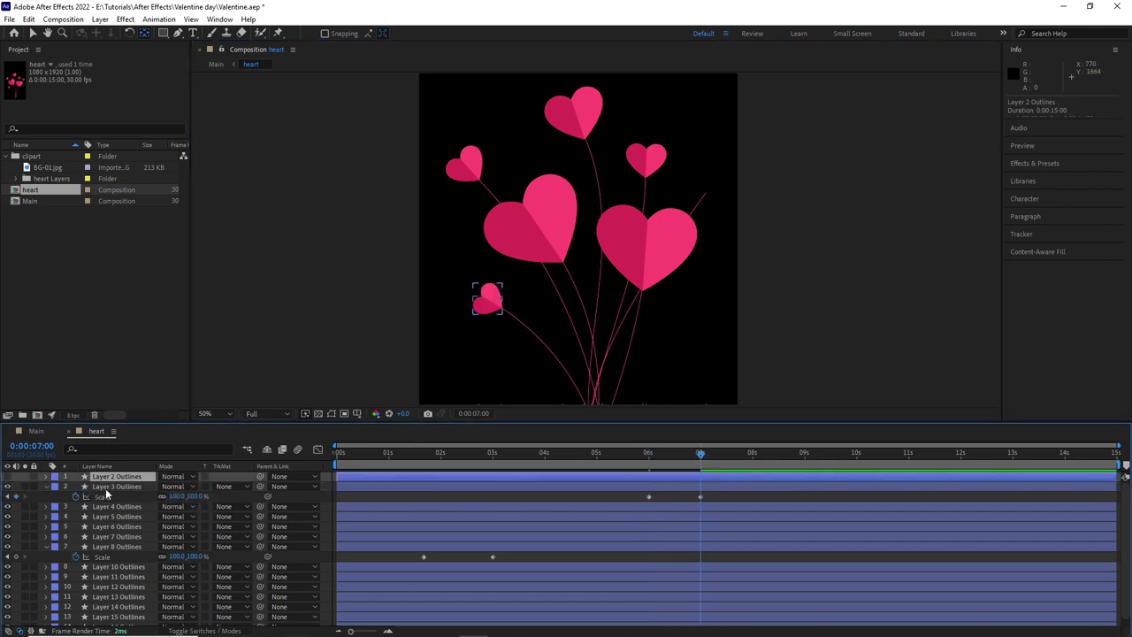
Step: Give the Layer 2 heart a 0% Scale keyframe at 7 s, then preview the hearts at 8 s
left_click(116, 476)
key("s")
left_click(75, 487)
left_click(176, 487)
type("0")
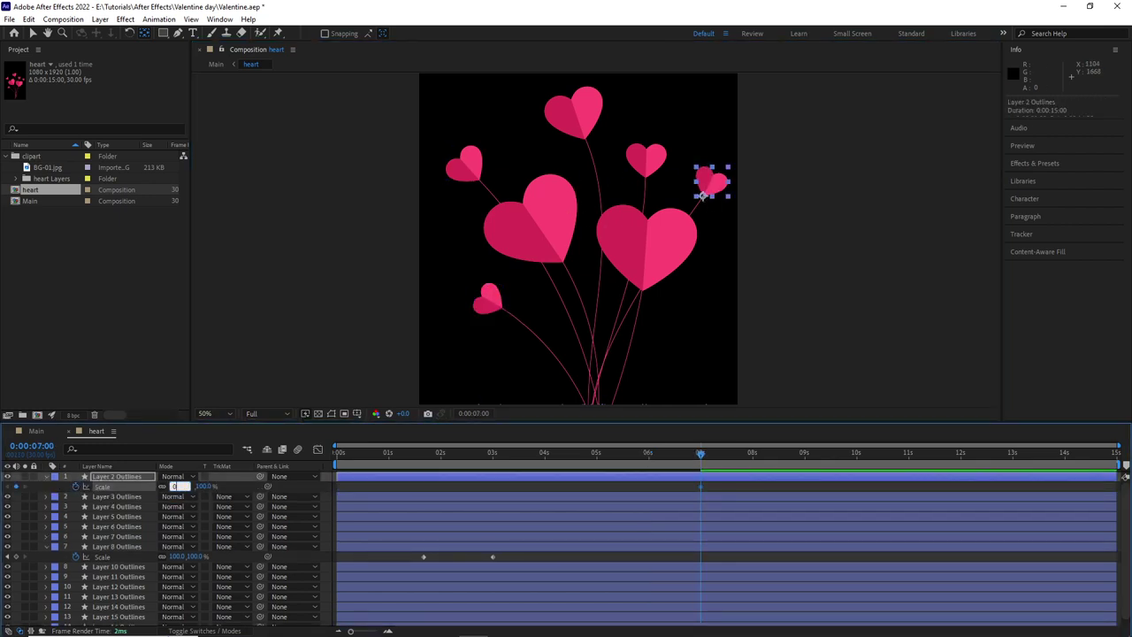
key("Return")
left_click(753, 456)
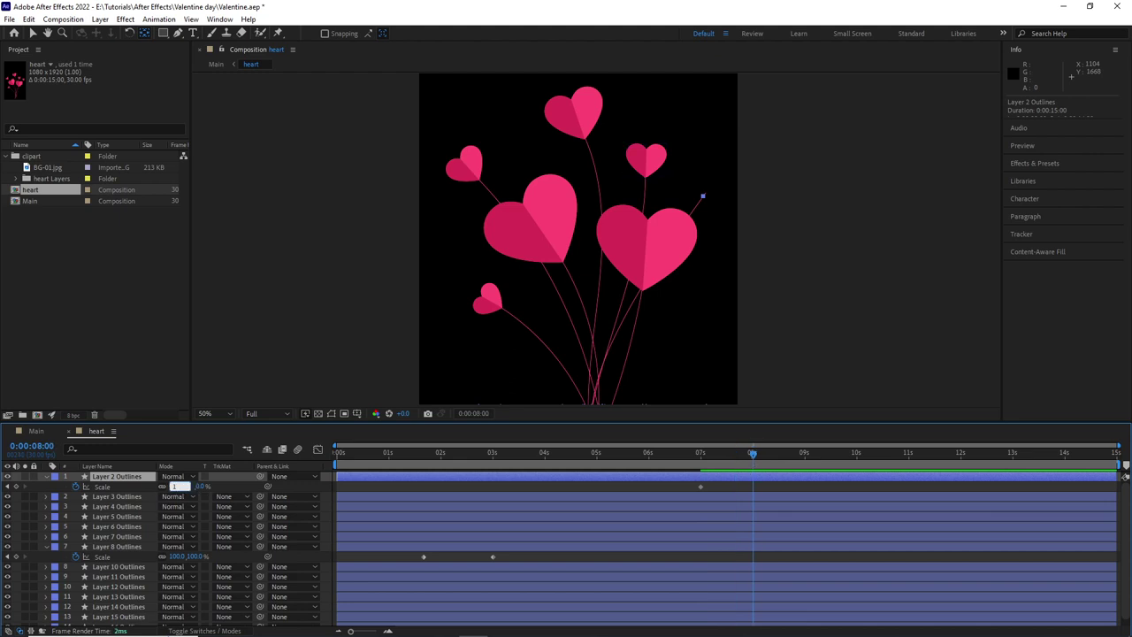
key("space")
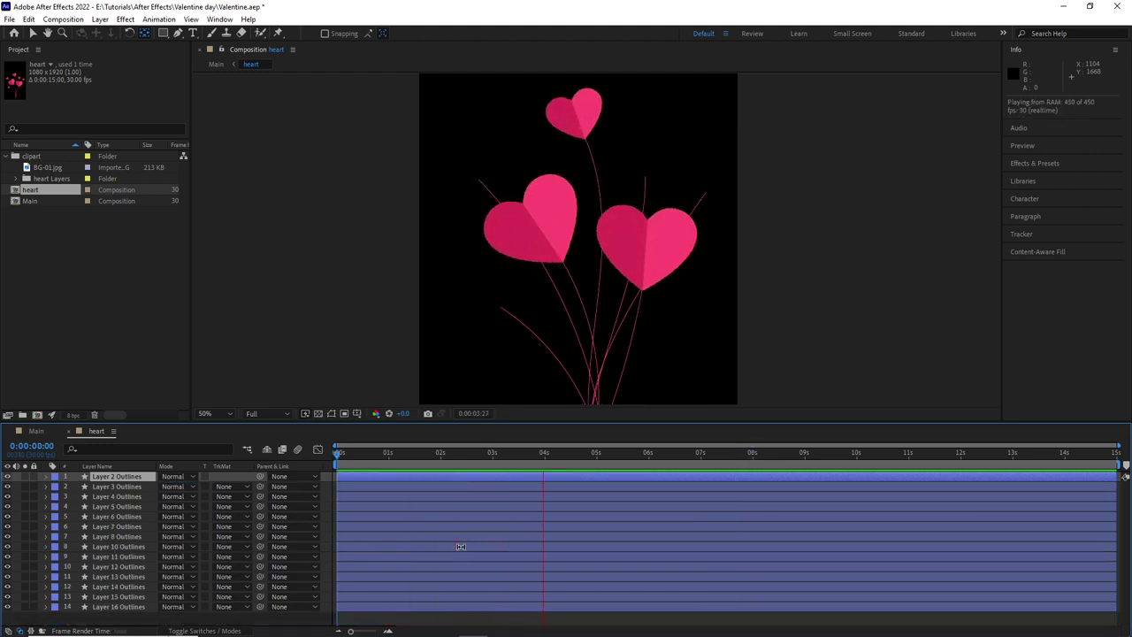
key("space")
Step: Drag a heart's Scale keyframe earlier to about 2:04 and check it around 3 s
key("s")
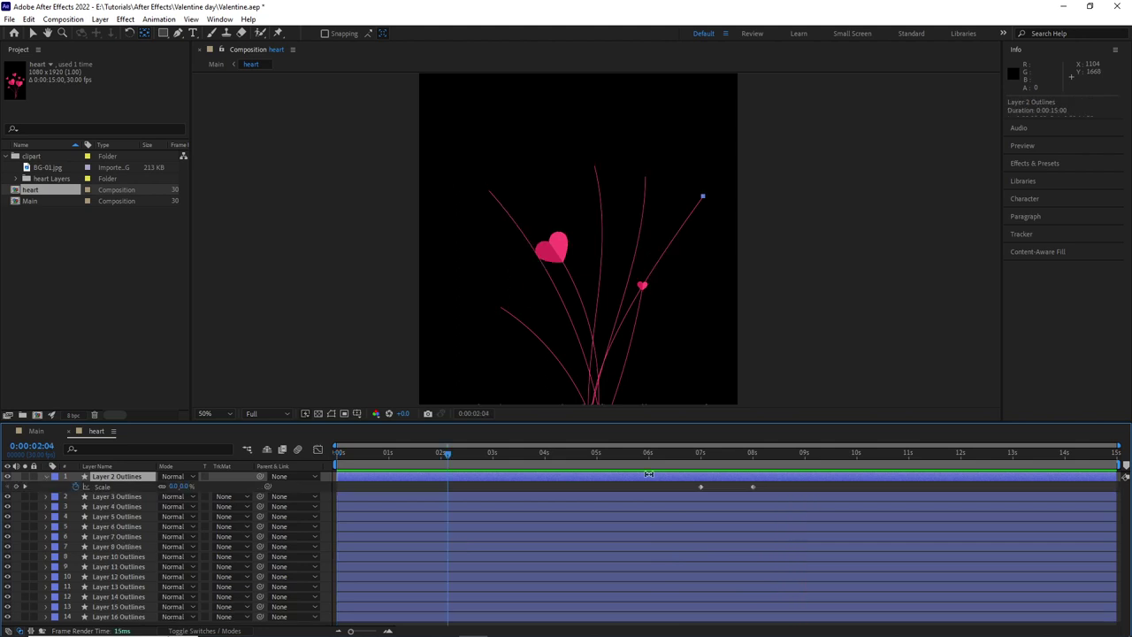
left_click_drag(700, 486, 446, 486)
left_click(503, 452)
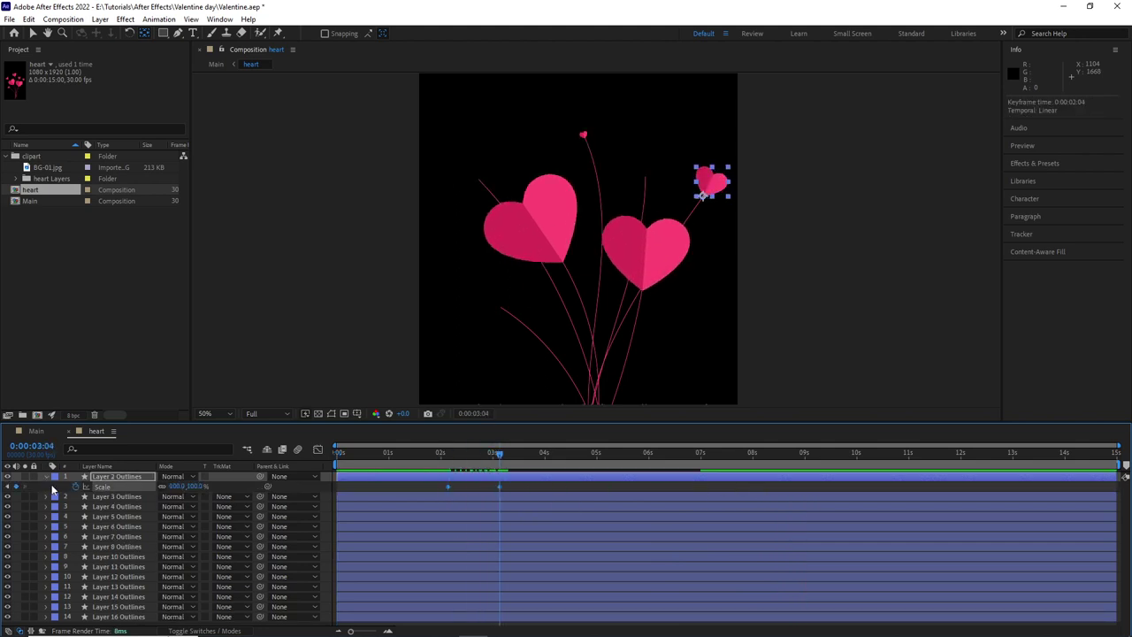
key("s")
left_click_drag(499, 452, 763, 544)
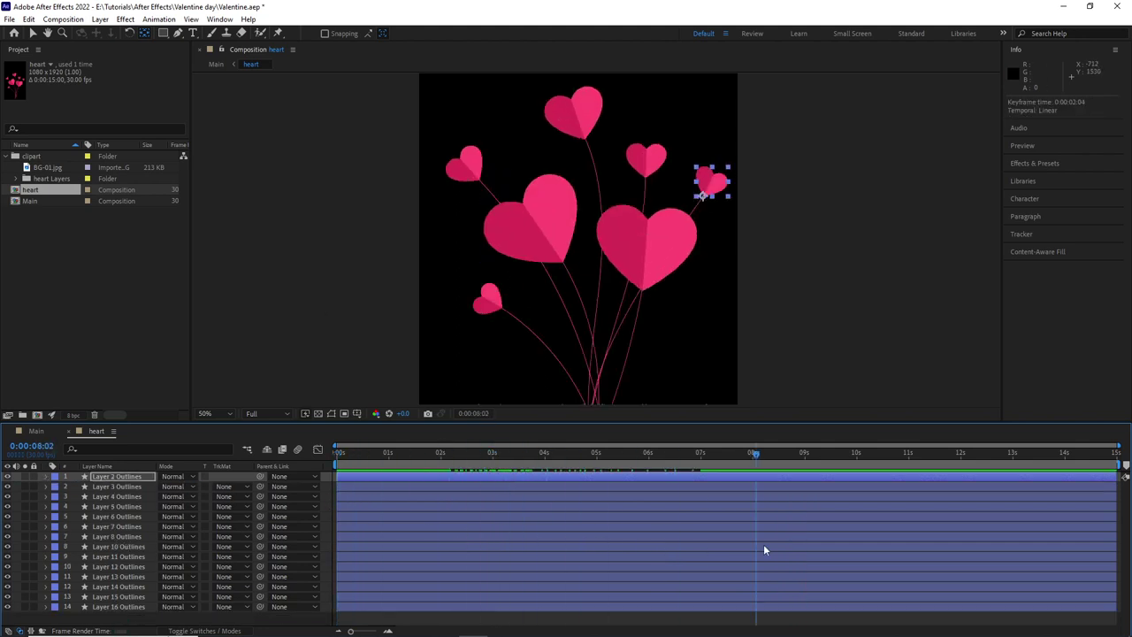
Step: Shift the small heart's two Scale keyframes to 2–3 seconds and review the hearts popping in
left_click(492, 305)
key("s")
left_click_drag(763, 452, 441, 518)
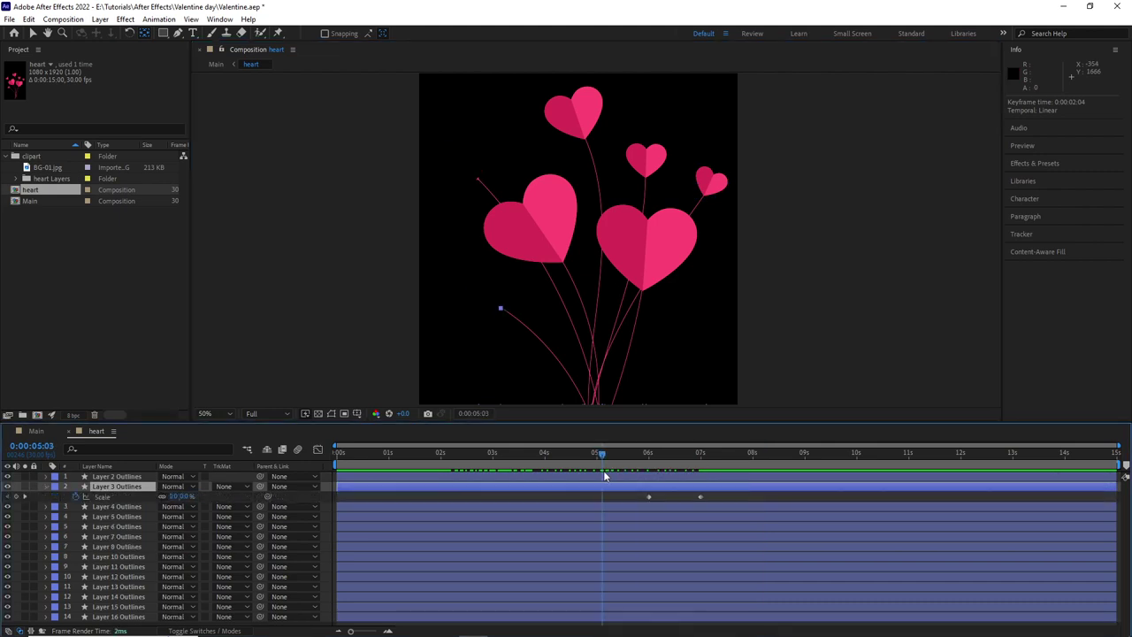
mouse_move(709, 492)
left_mouse_down()
mouse_move(440, 497)
mouse_move(441, 516)
left_mouse_up()
left_click(464, 469)
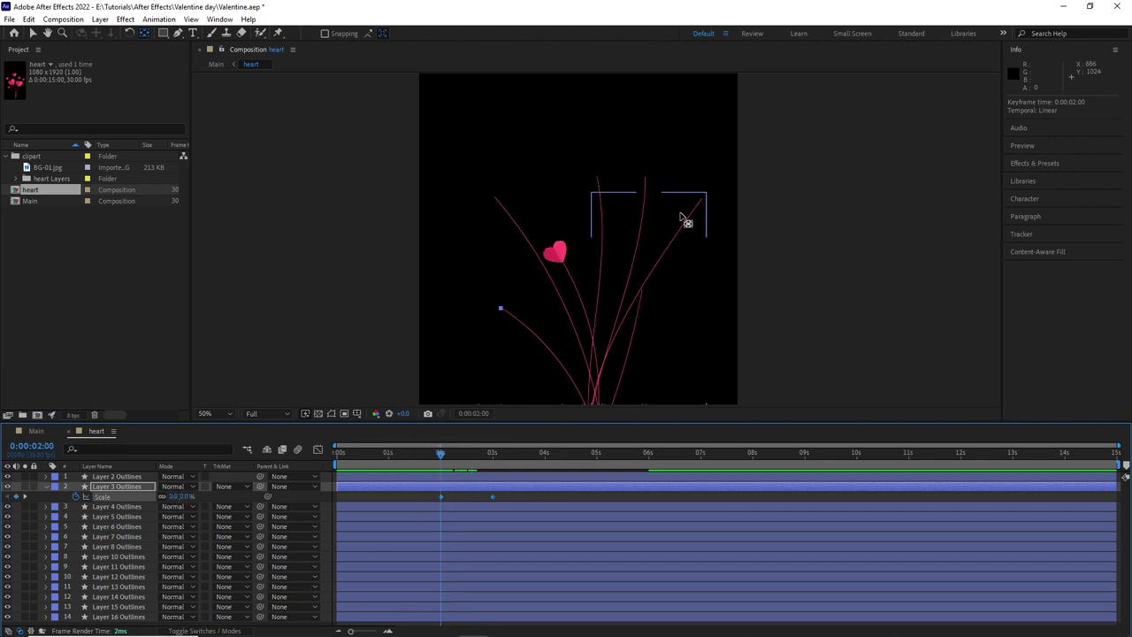
left_click(643, 178)
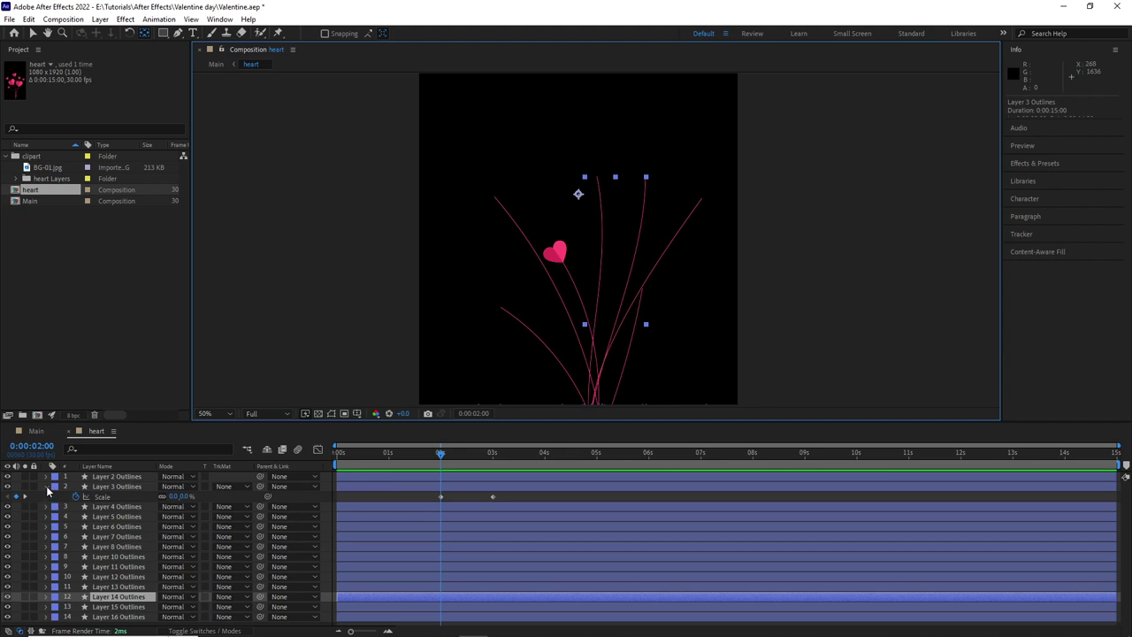
left_click_drag(495, 452, 644, 452)
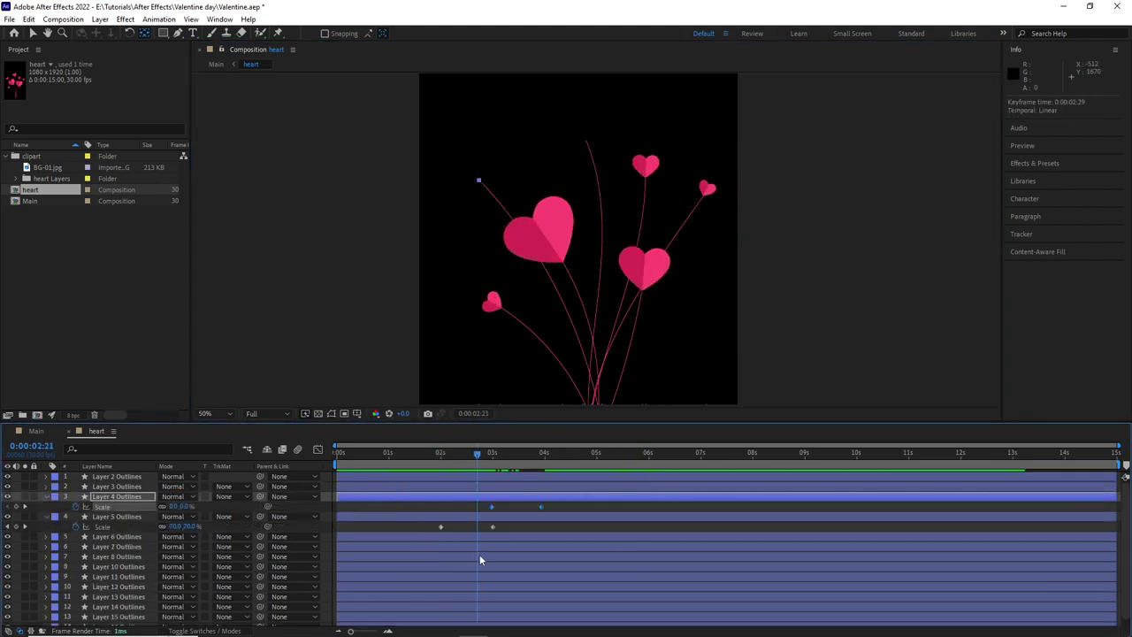
key("space")
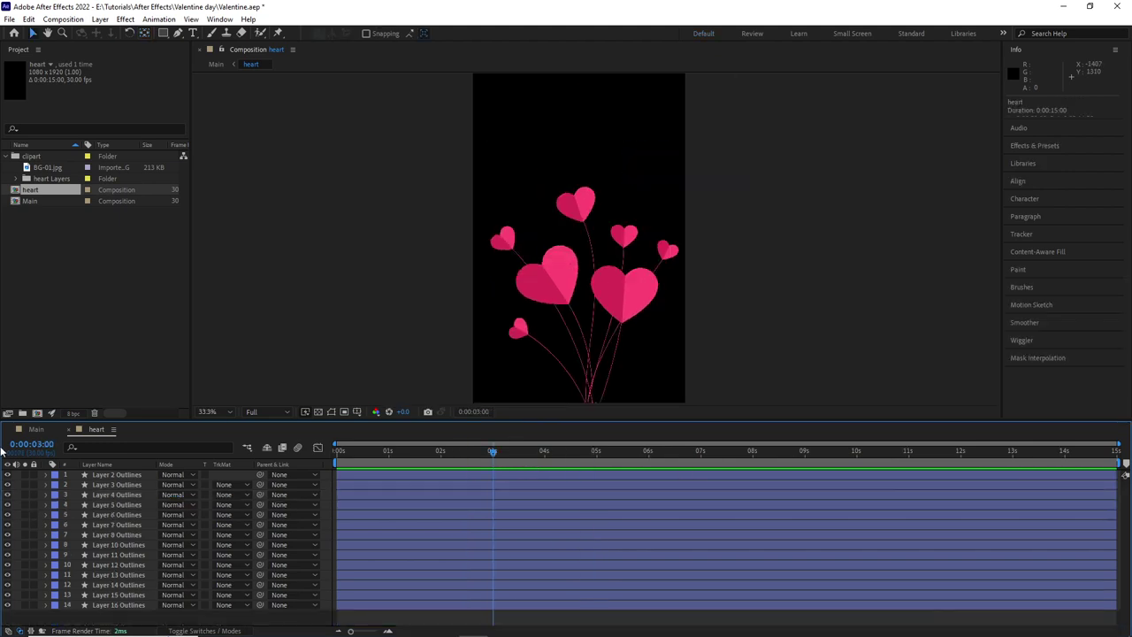
Step: Open the Main composition and set the heart layer's Scale to 75%
double_click(28, 202)
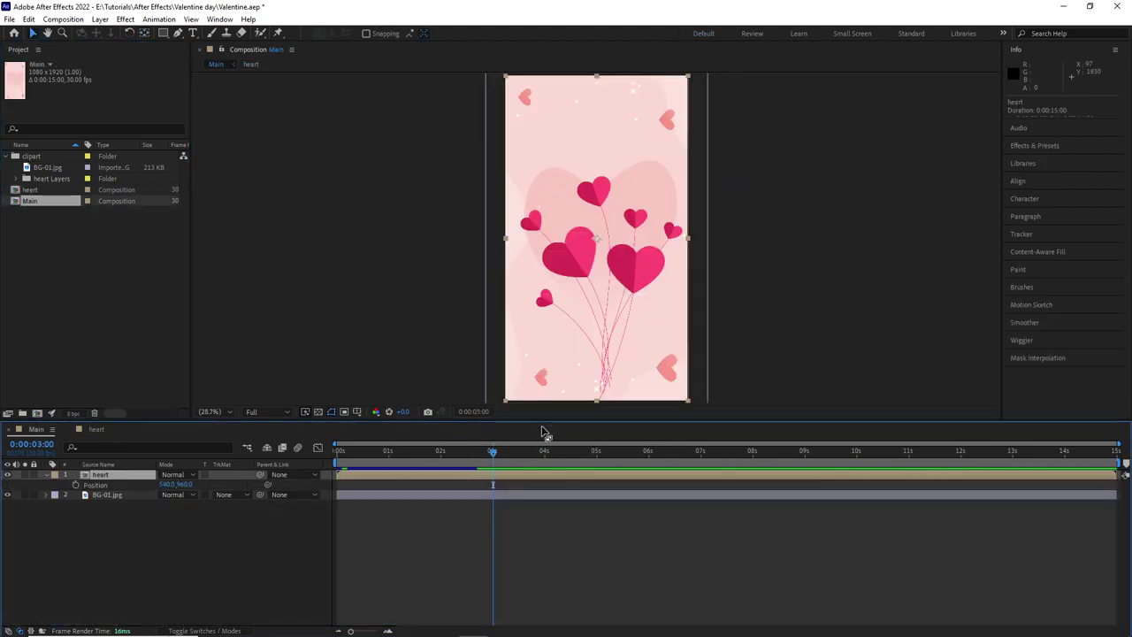
left_click(159, 512)
left_click(126, 477)
left_click(184, 556)
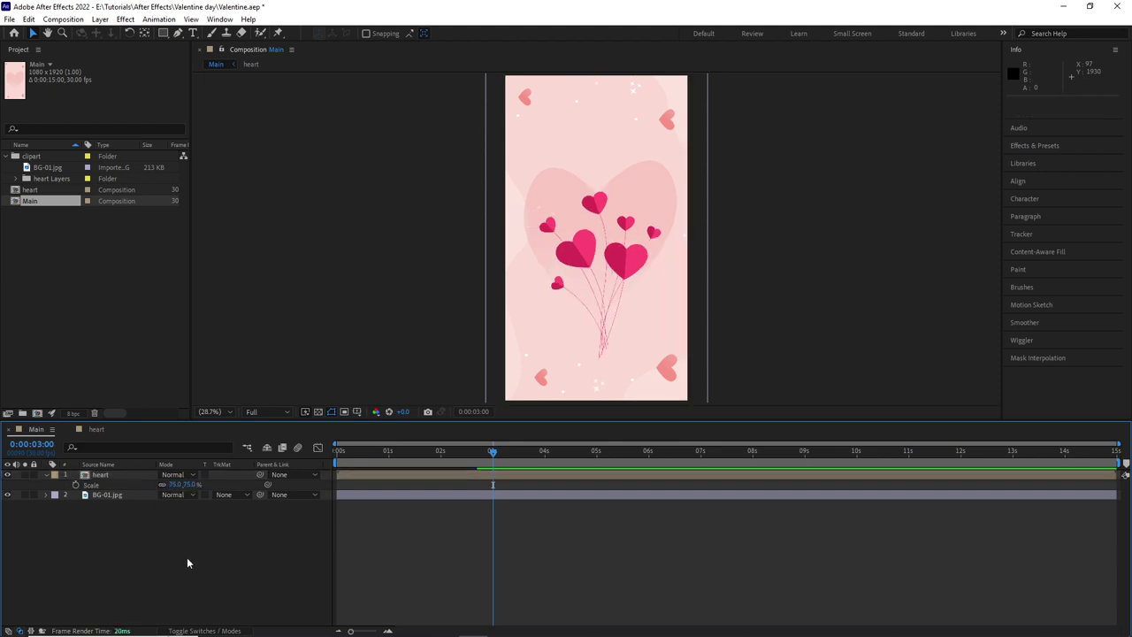
Step: Rotate the hearts to 35 degrees, shift their Position down and to the left, and preview
left_click(140, 475)
key("p")
mouse_move(184, 485)
left_mouse_down()
mouse_move(221, 484)
mouse_move(146, 481)
left_mouse_up()
type("45")
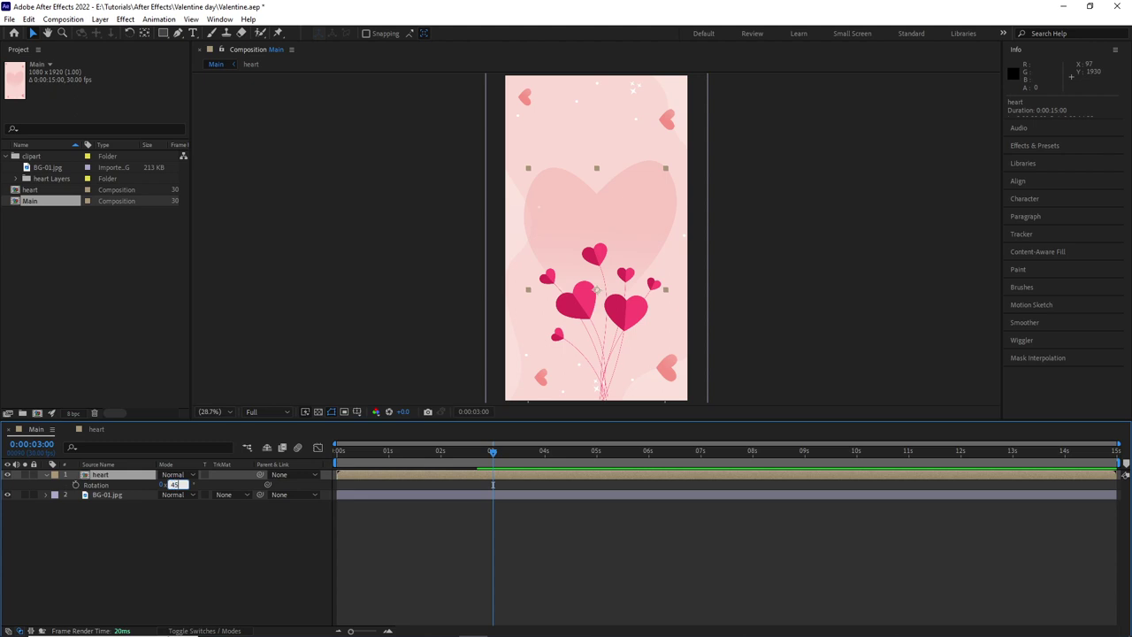
key("Return")
left_click(174, 485)
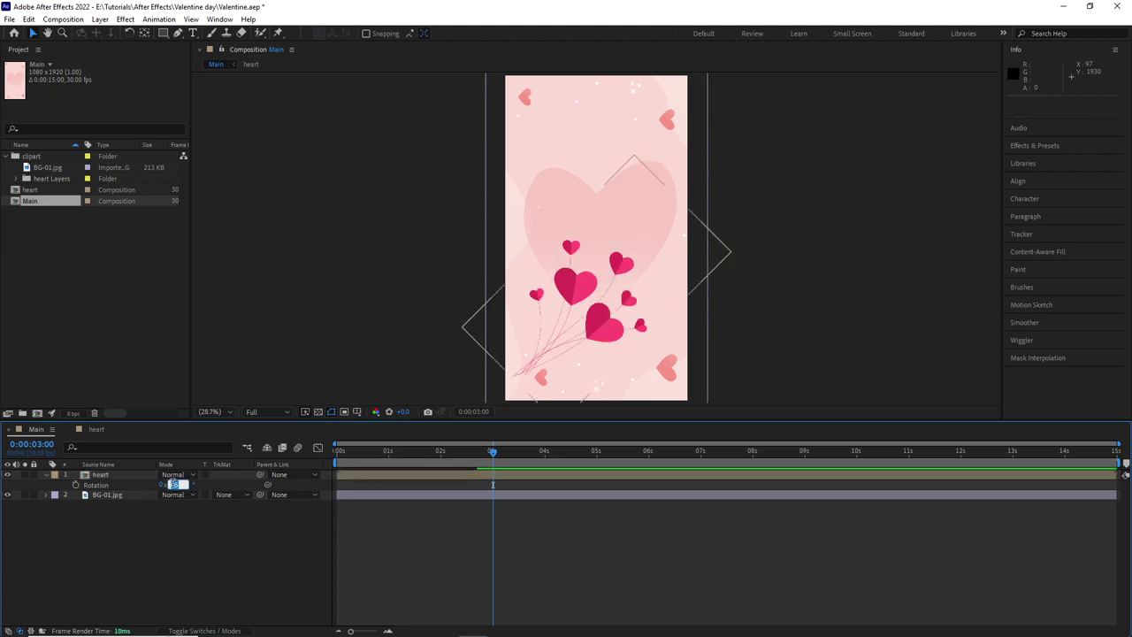
type("35")
key("Return")
left_click(137, 479)
left_click_drag(178, 484, 102, 485)
left_click(159, 564)
key("space")
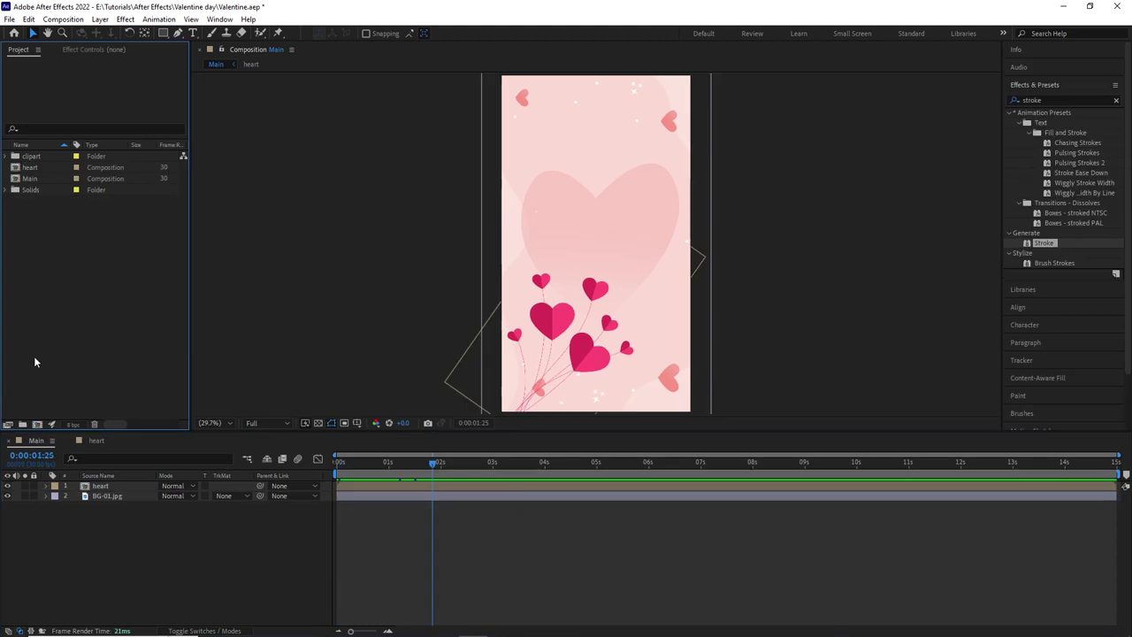
Step: Create a new composition named Valetine_text with an edited duration
key("ctrl+k")
type("Valetine_text")
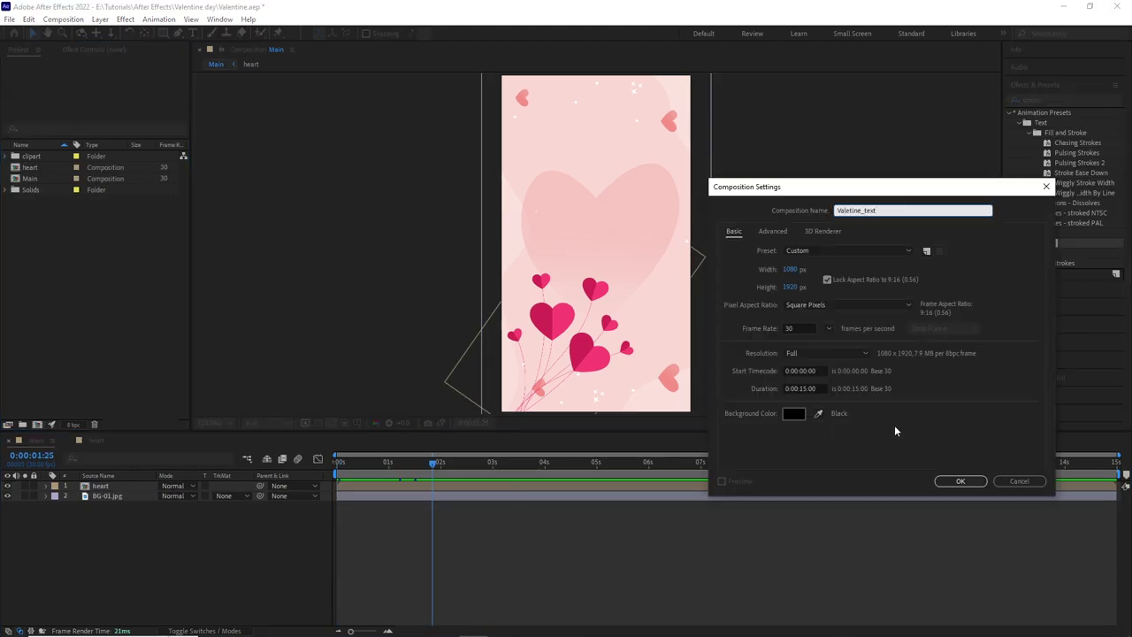
left_click(803, 388)
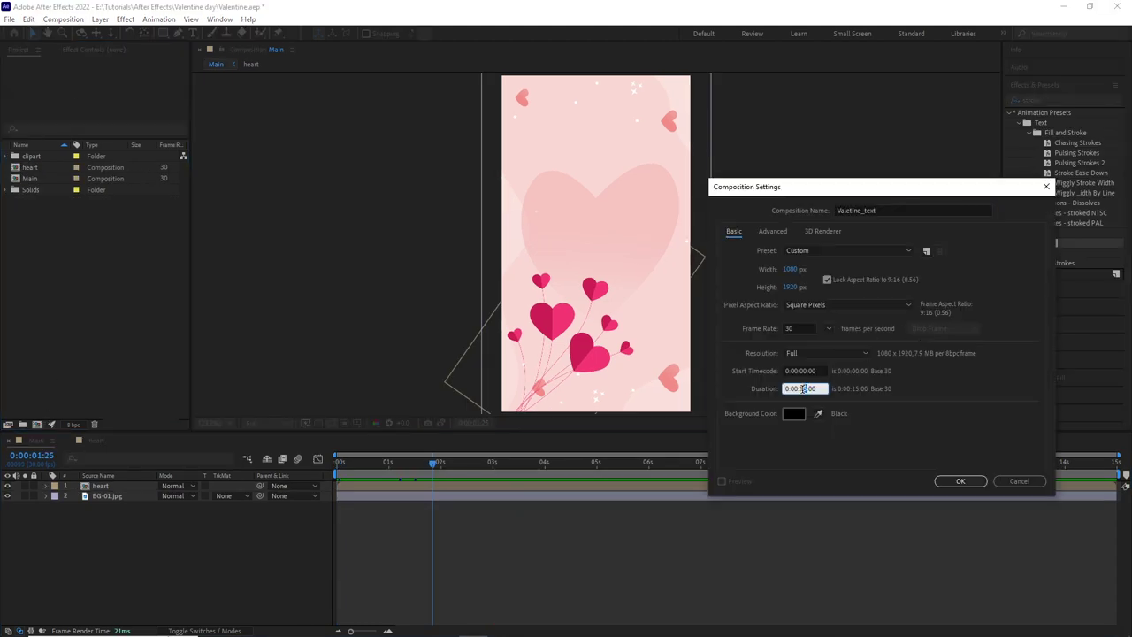
left_click(954, 479)
Step: Add a text layer reading 'Happy Valentine' with 'Day' on a second line
right_click(106, 513)
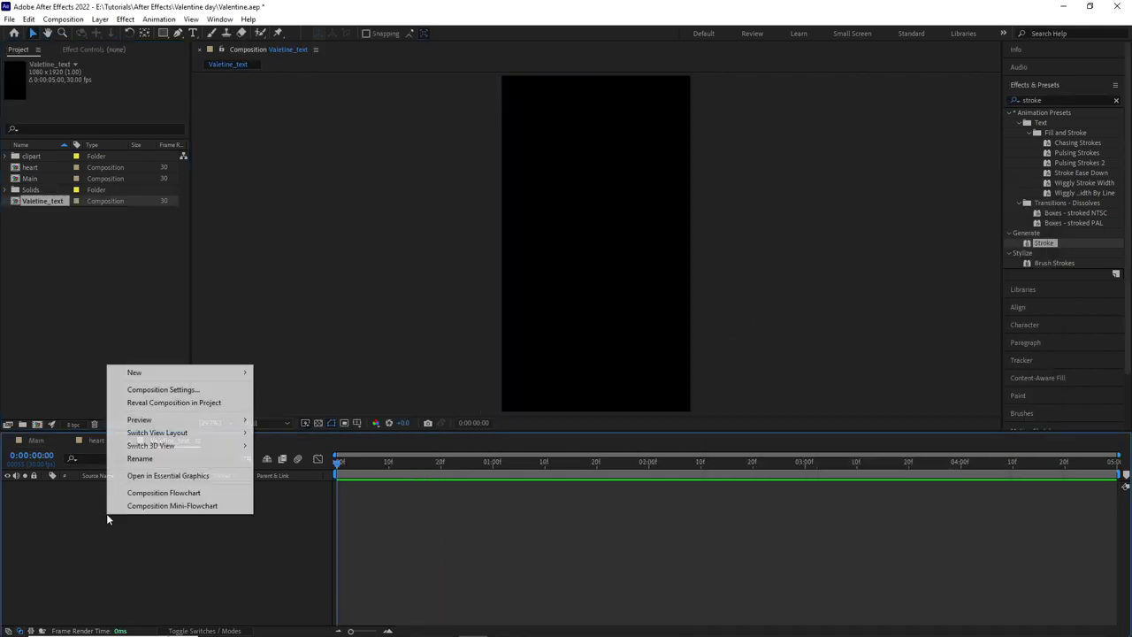
mouse_move(133, 372)
left_click(305, 390)
type("Happy")
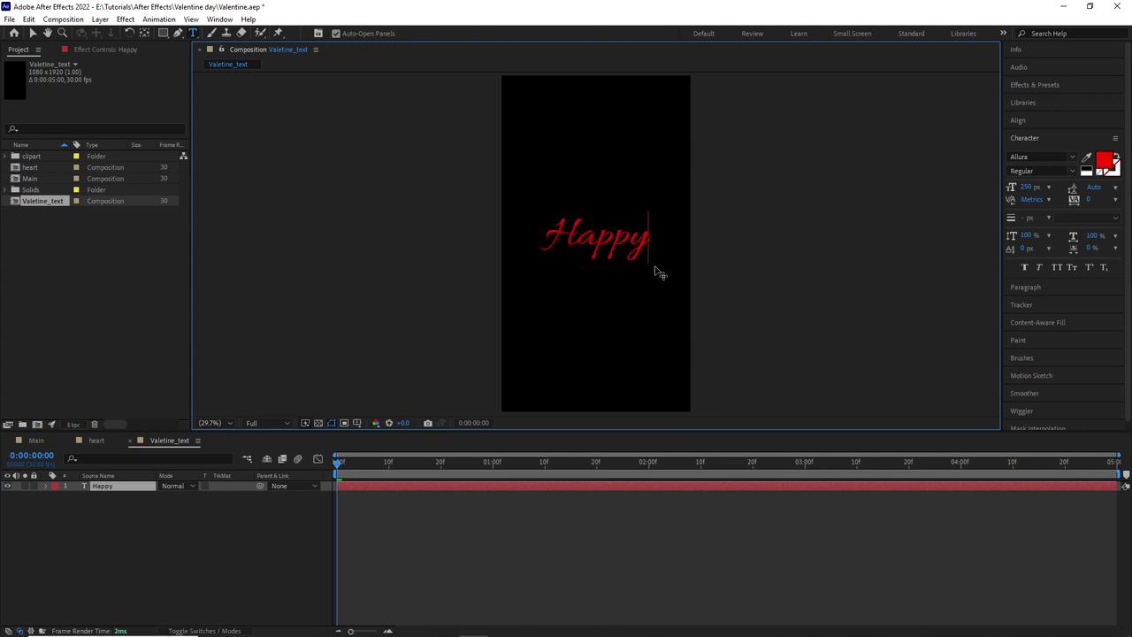
type("Valentib")
key("BackSpace")
type("ne")
key("Return")
type("Day")
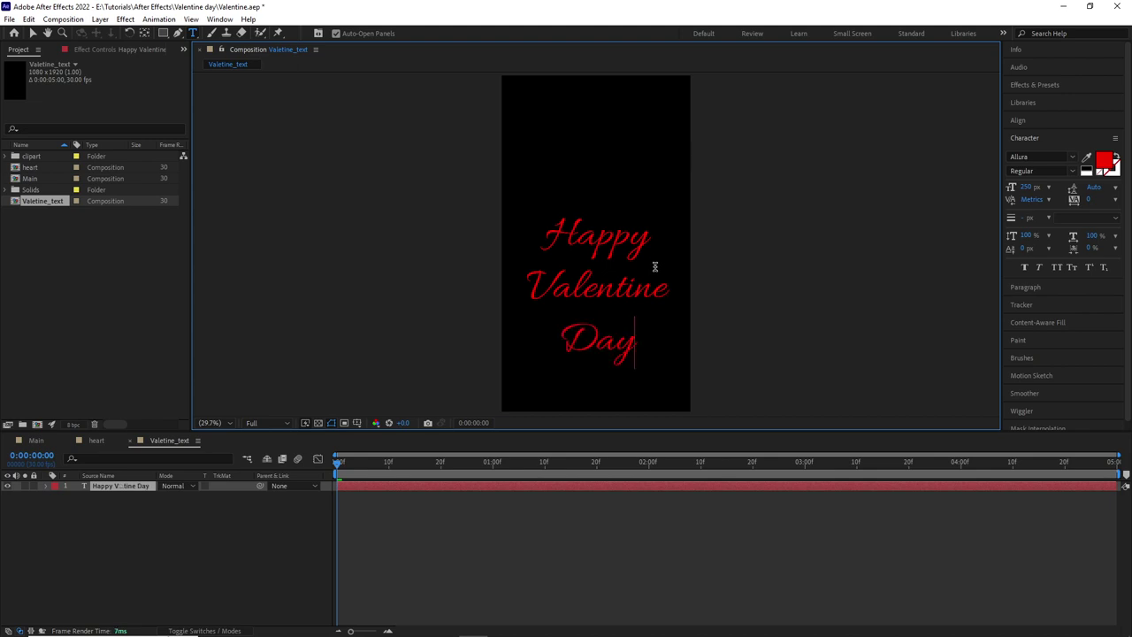
Step: Apply the Valentine script font to the title and centre it vertically in the composition
key("ctrl+a")
left_click(1043, 157)
type("valen")
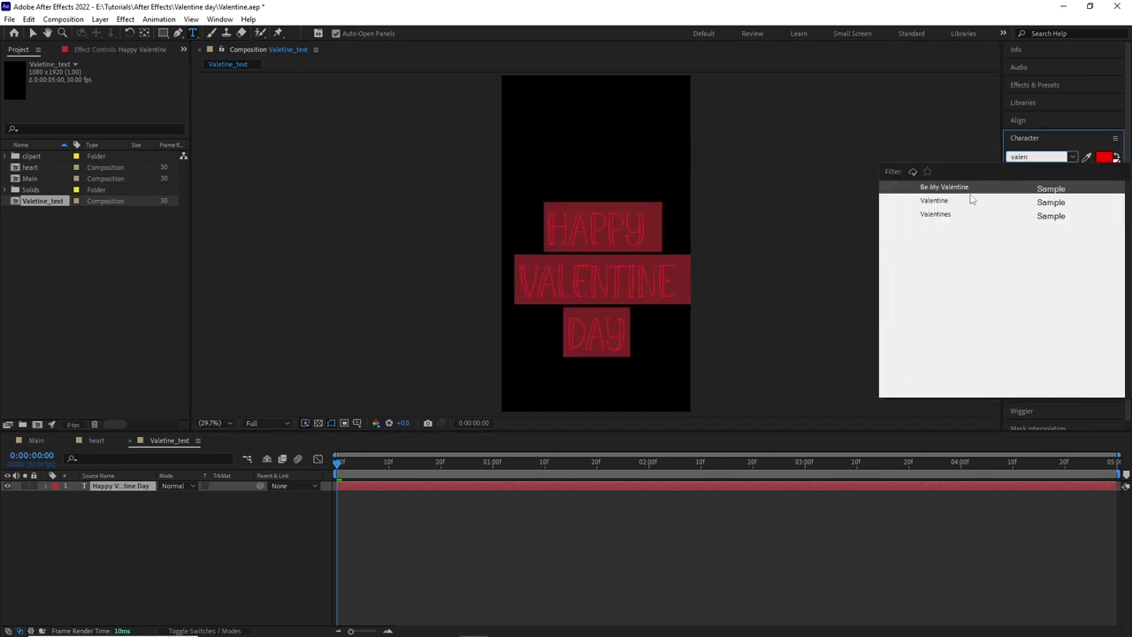
left_click(971, 199)
left_click(120, 485)
left_click(1018, 120)
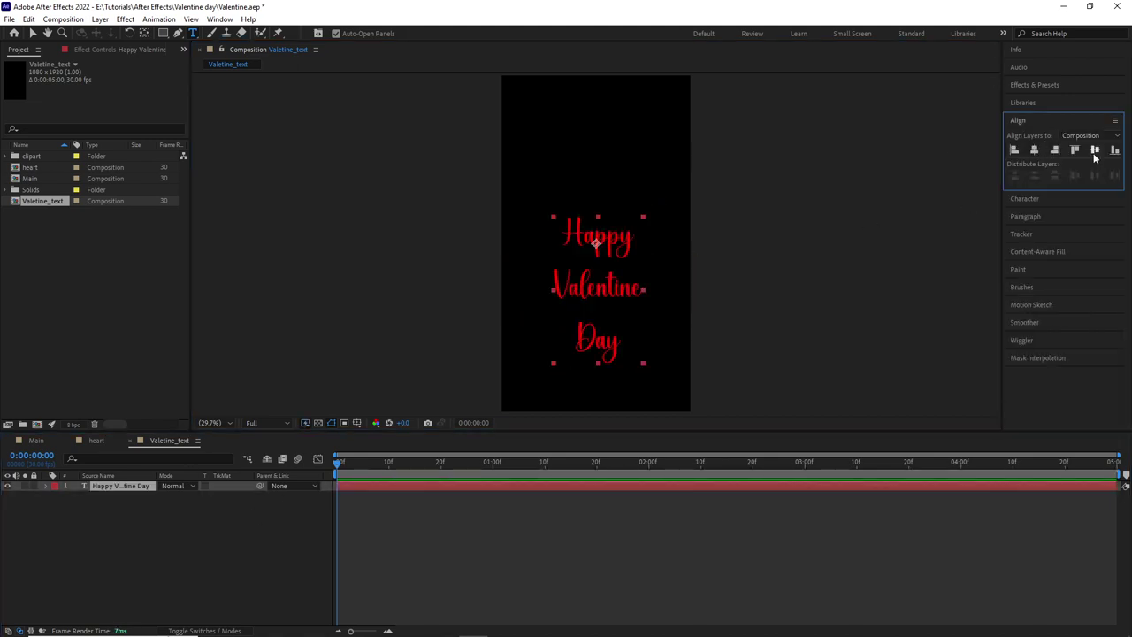
left_click(1095, 150)
Step: Set the title's line spacing to 225 and font size to 275 px
left_click(1039, 198)
left_click(1115, 187)
left_click(1086, 370)
left_click(1116, 187)
left_click(1089, 390)
left_click(1096, 186)
type("150200225")
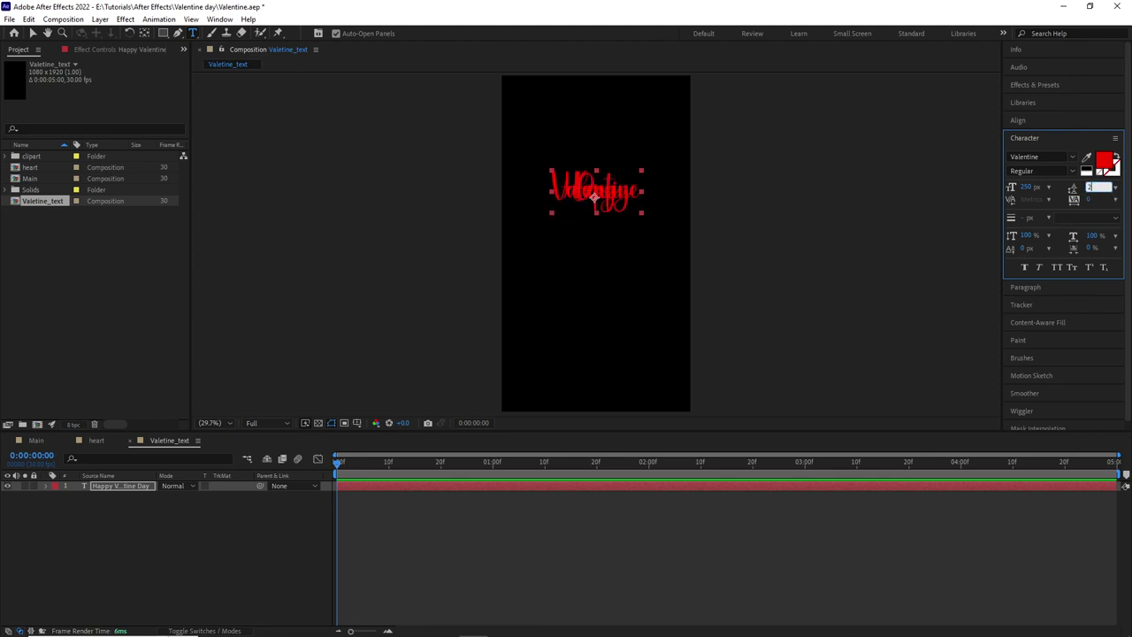
left_click(154, 509)
left_click(1030, 187)
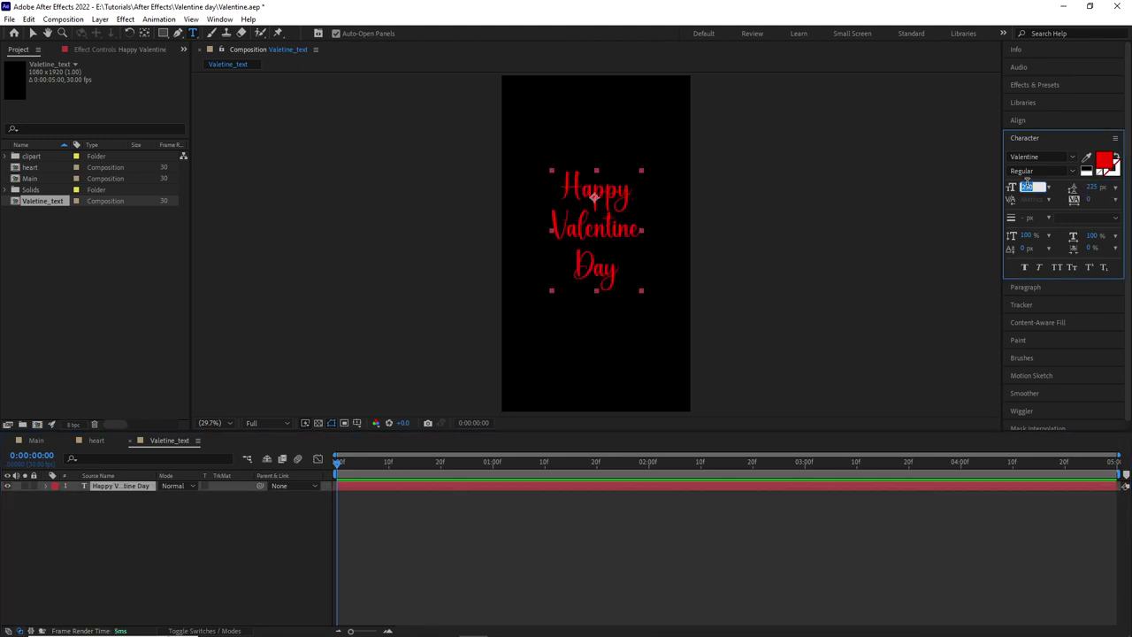
type("275")
key("Return")
Step: Change the title fill colour to pink #F0A1A1
left_click(1105, 163)
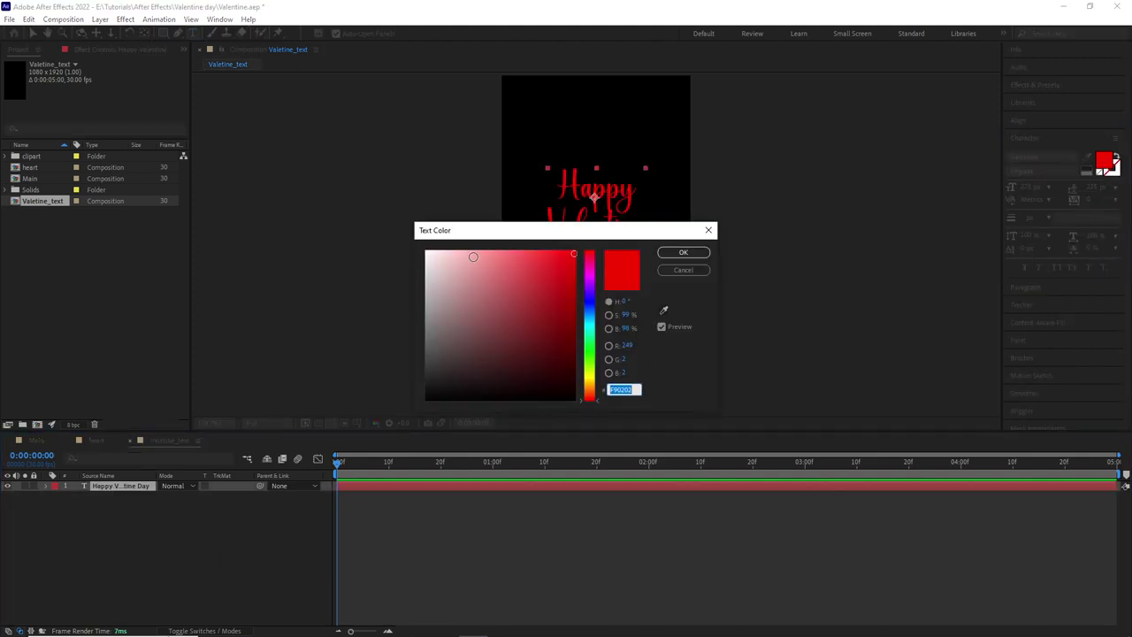
type("F0A1A1")
key("Return")
left_click(681, 253)
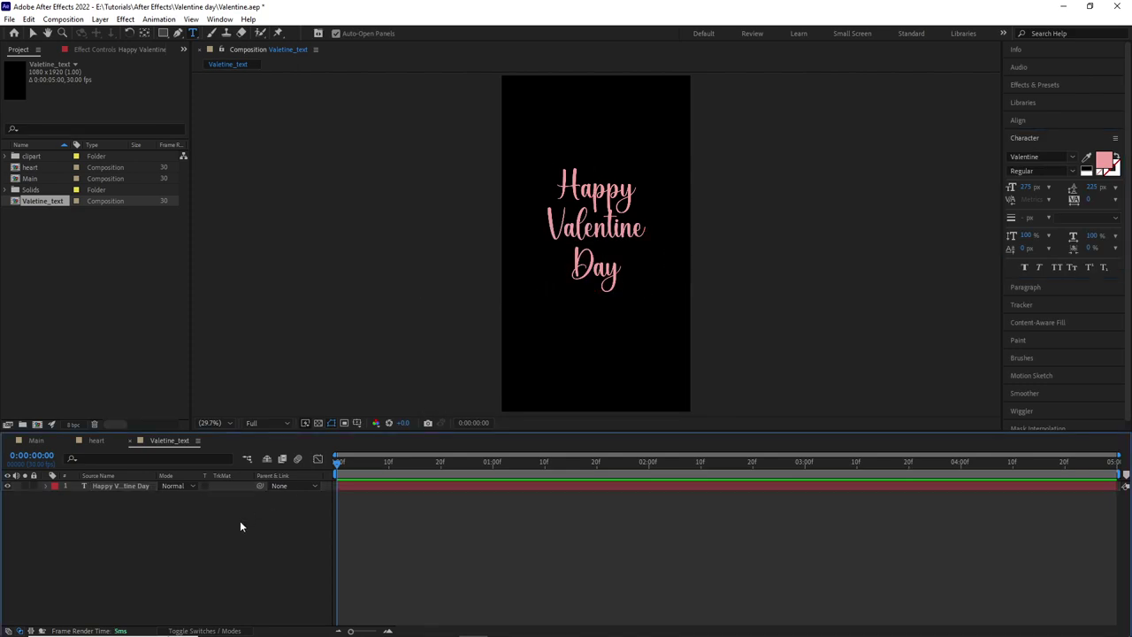
Step: Open the Valentine_text composition, deselect the text layer and view it at 100%
double_click(36, 178)
left_click(37, 157)
left_click(41, 181)
double_click(45, 202)
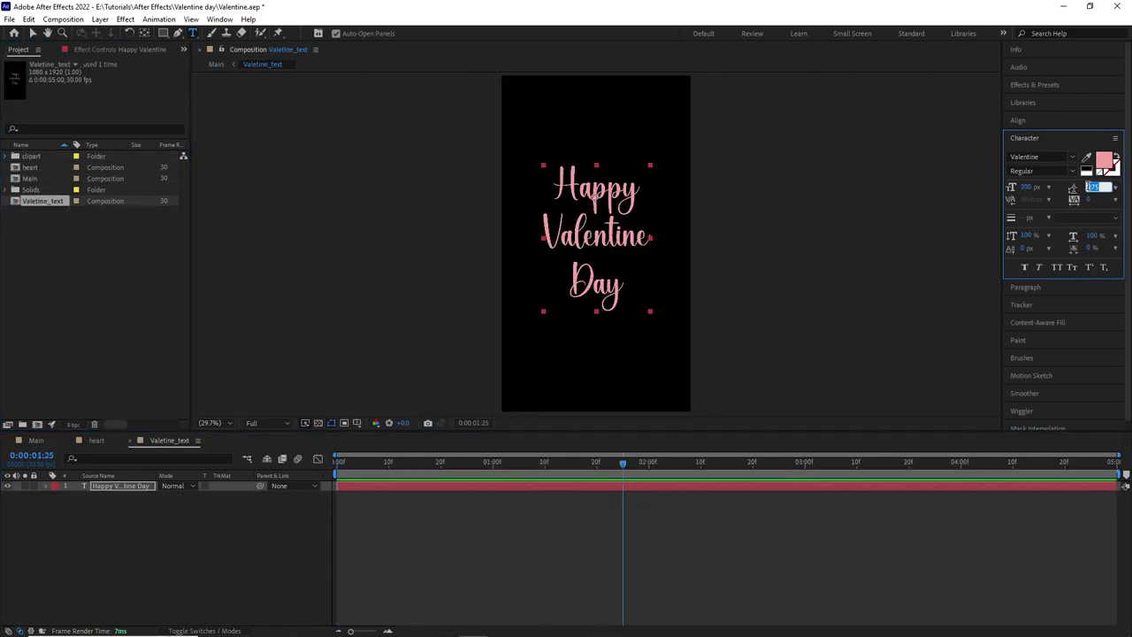
left_click(1099, 187)
type("300")
left_click(224, 541)
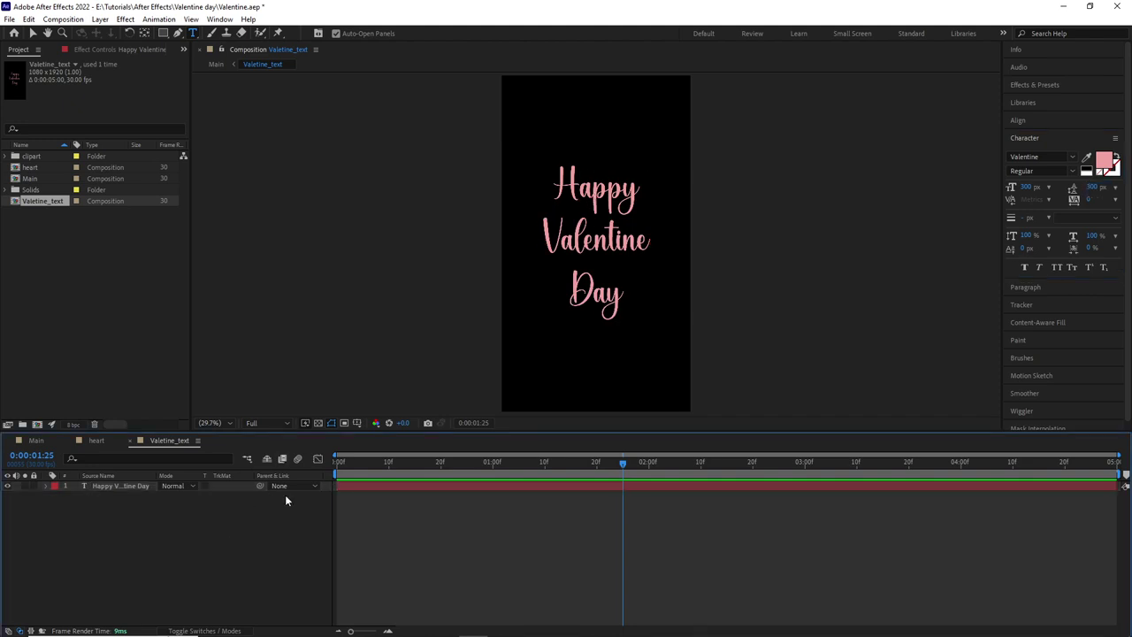
key("slash")
Step: With the title layer selected, pen a mask path along the H of 'Happy', fixing misplaced points
scroll(664, 174, "up", 5)
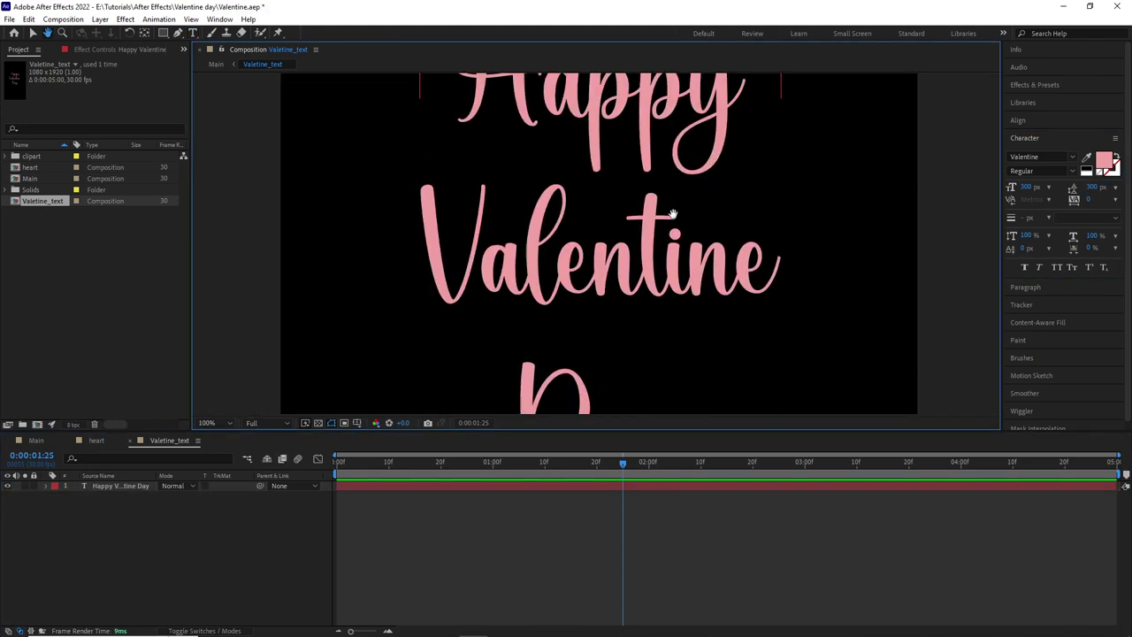
left_click(121, 487)
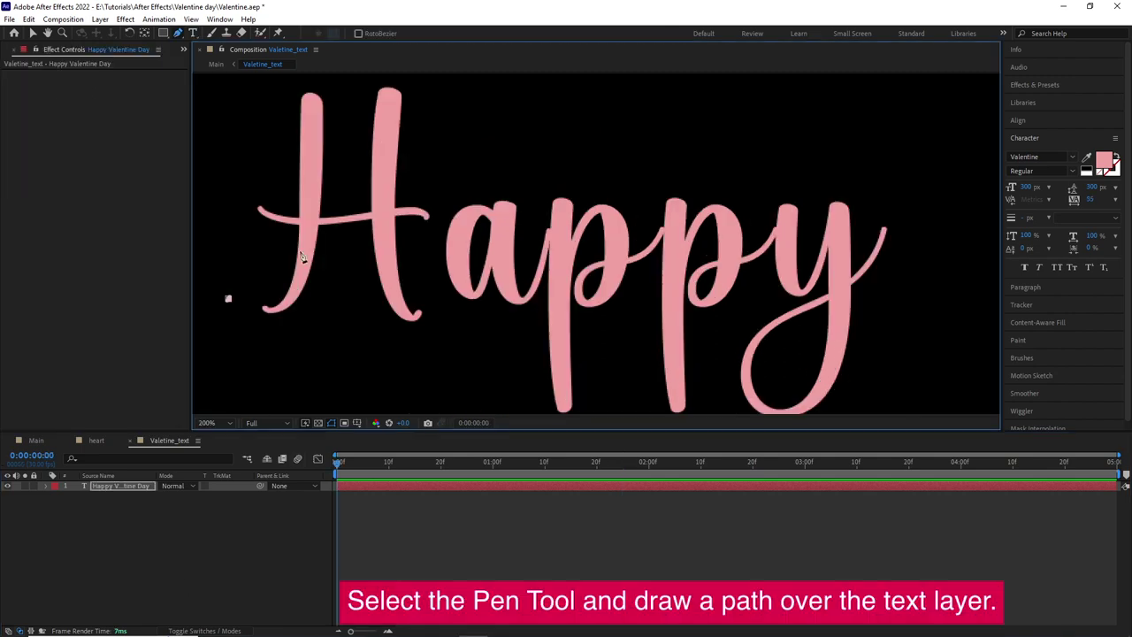
left_click_drag(304, 277, 287, 336)
left_click(312, 84)
scroll(344, 84, "up", 3)
left_click(311, 213)
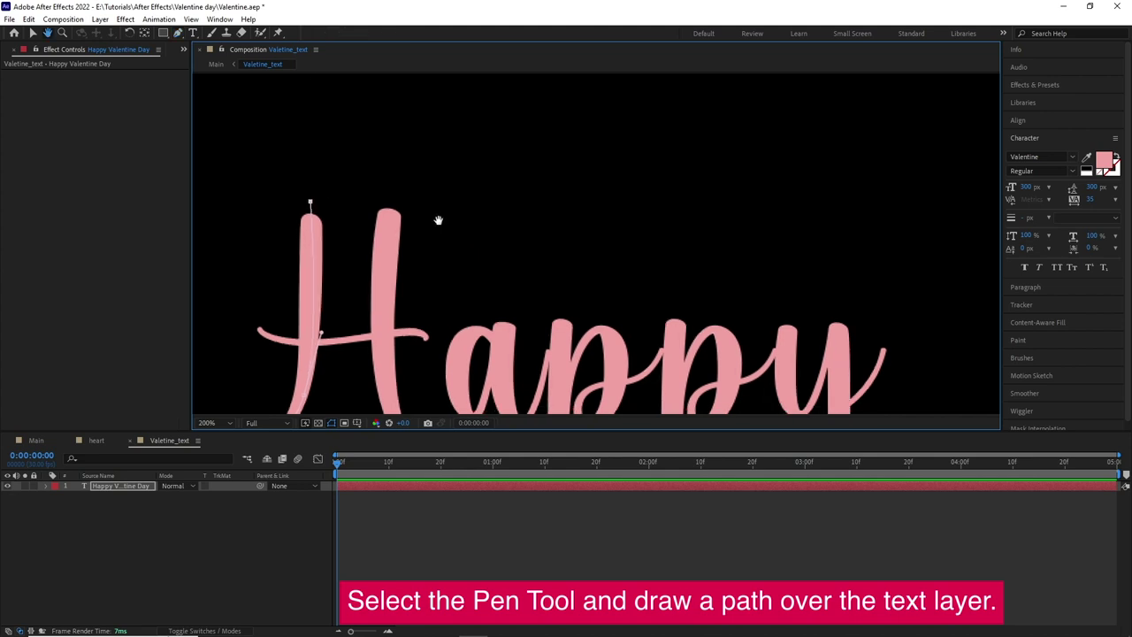
scroll(316, 239, "down", 3)
left_click_drag(383, 119, 375, 185)
left_click_drag(402, 341, 416, 347)
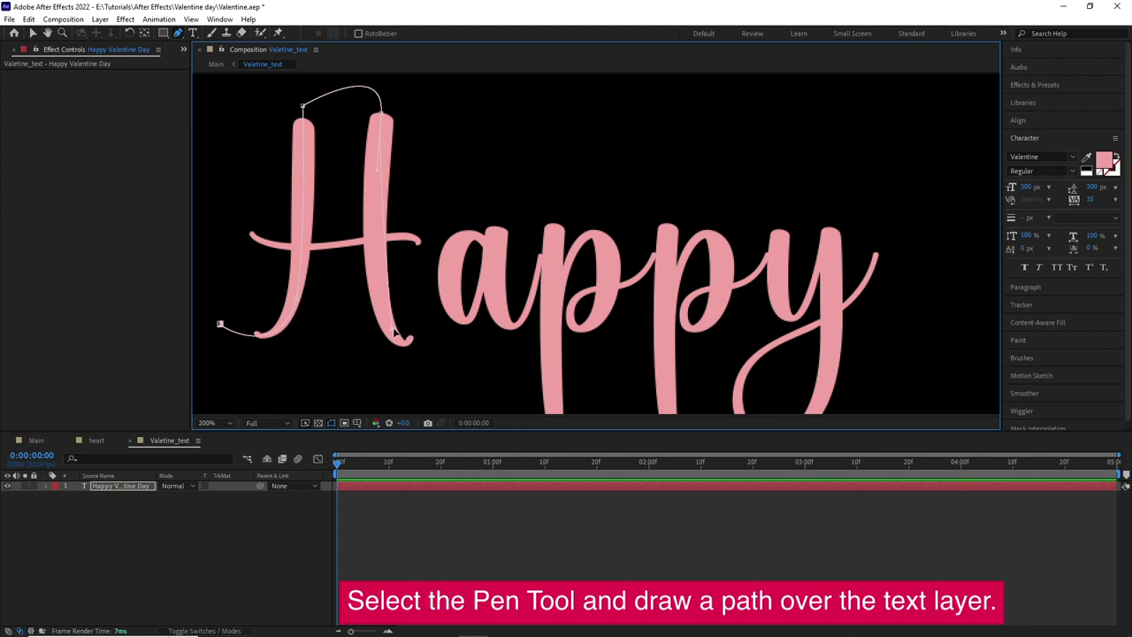
key("ctrl+z")
left_click_drag(415, 332, 428, 305)
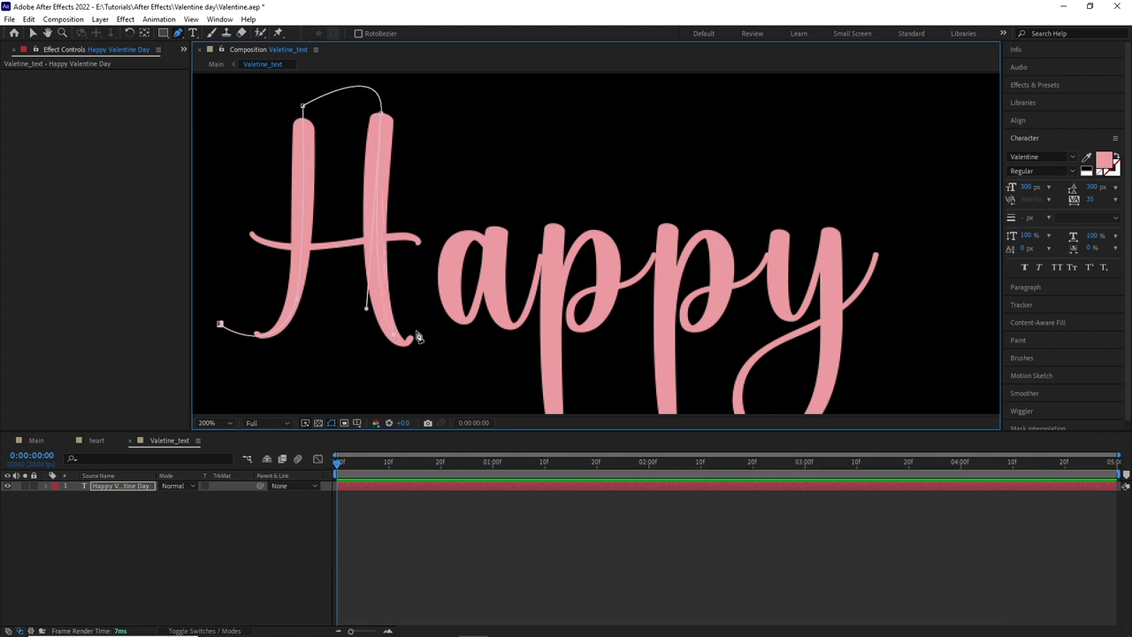
left_click(421, 241)
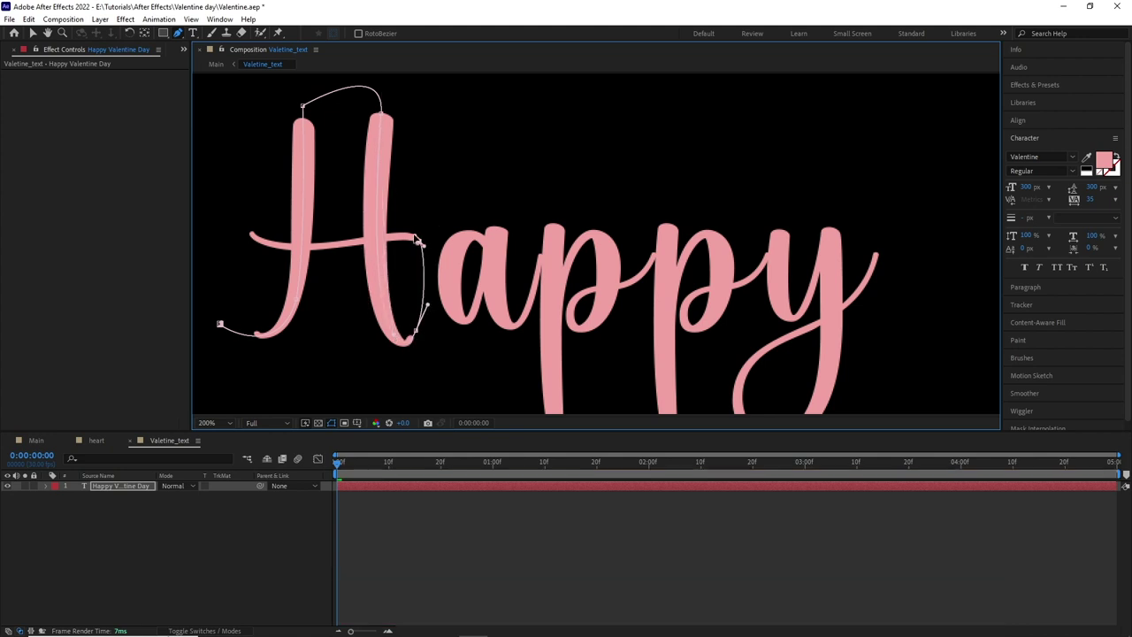
left_click_drag(237, 213, 225, 170)
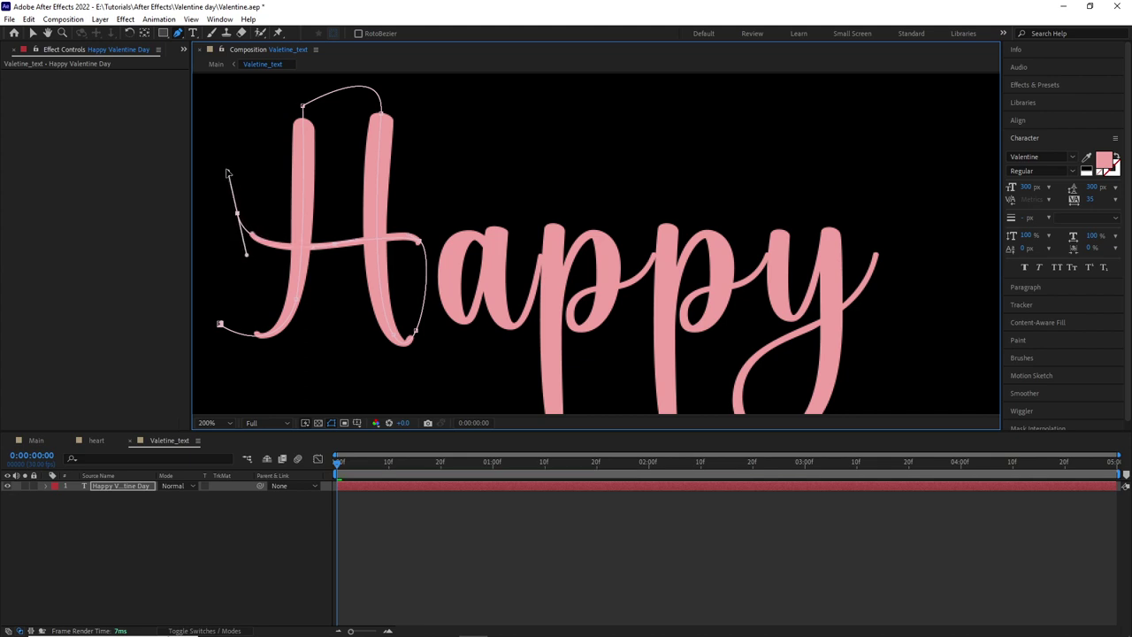
left_click_drag(323, 189, 307, 269)
left_click_drag(354, 119, 475, 173)
left_click_drag(425, 248, 451, 177)
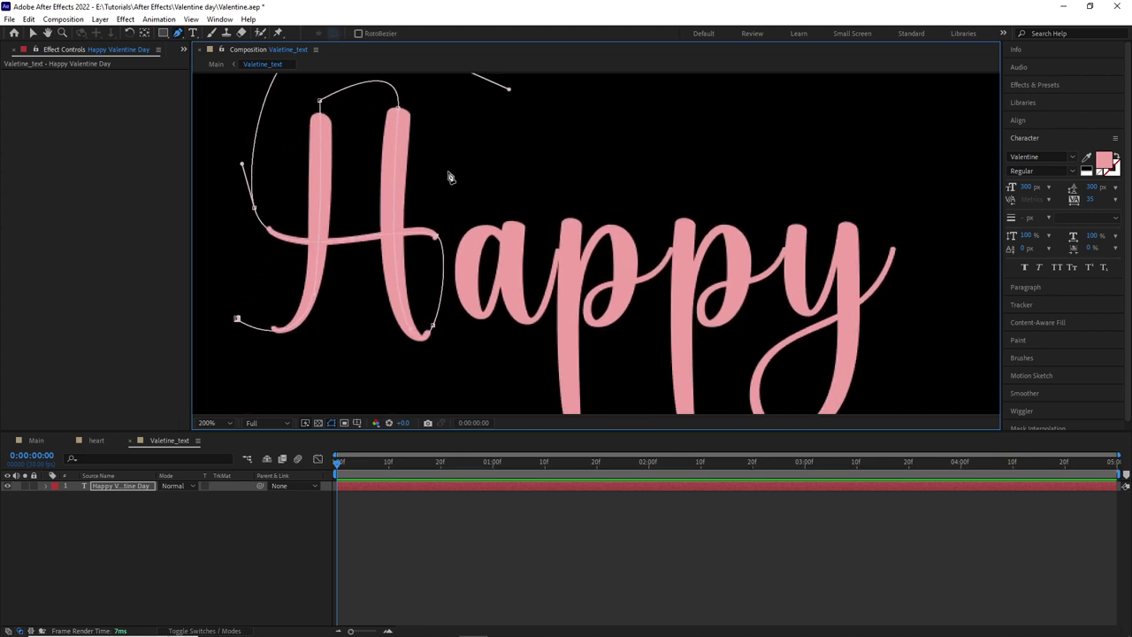
key("ctrl+z")
key("v")
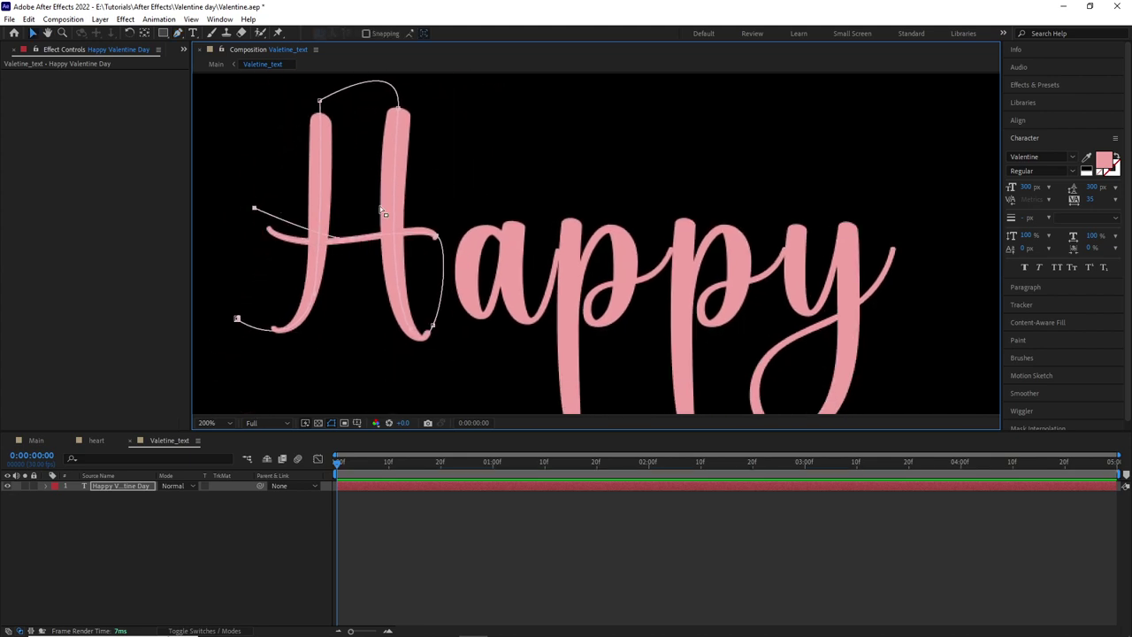
mouse_move(259, 215)
left_mouse_down()
mouse_move(267, 224)
mouse_move(462, 200)
left_mouse_up()
key("g")
left_click(266, 224, "alt")
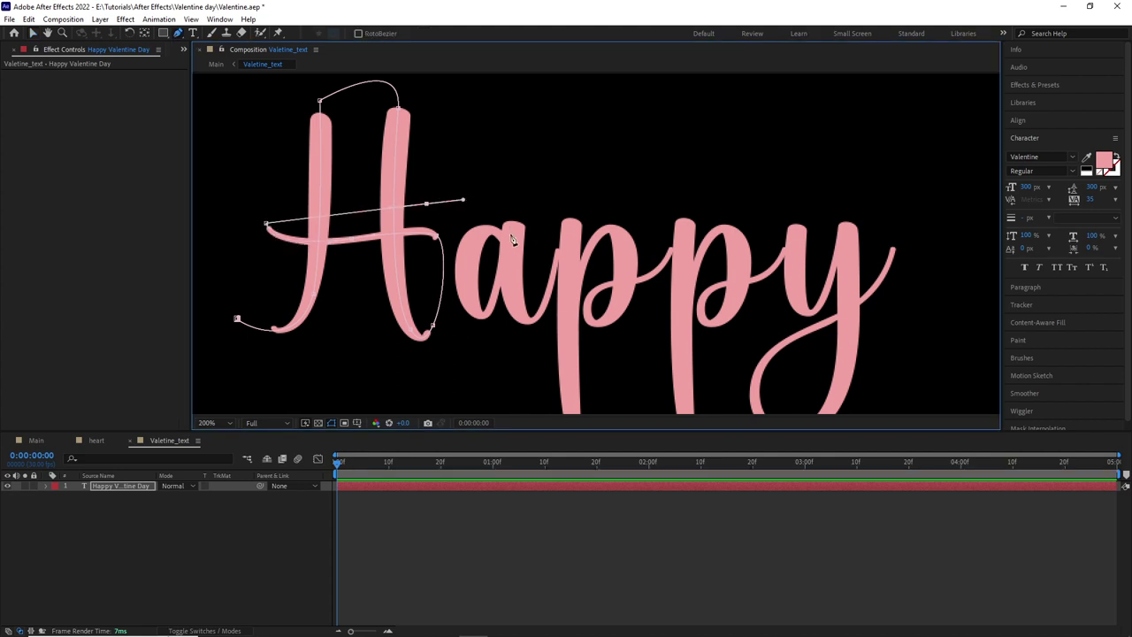
Step: Continue the mask path through the a, both p's and the y's descender loop
mouse_move(513, 237)
left_mouse_down()
mouse_move(543, 276)
mouse_move(518, 253)
left_mouse_up()
left_click(566, 203)
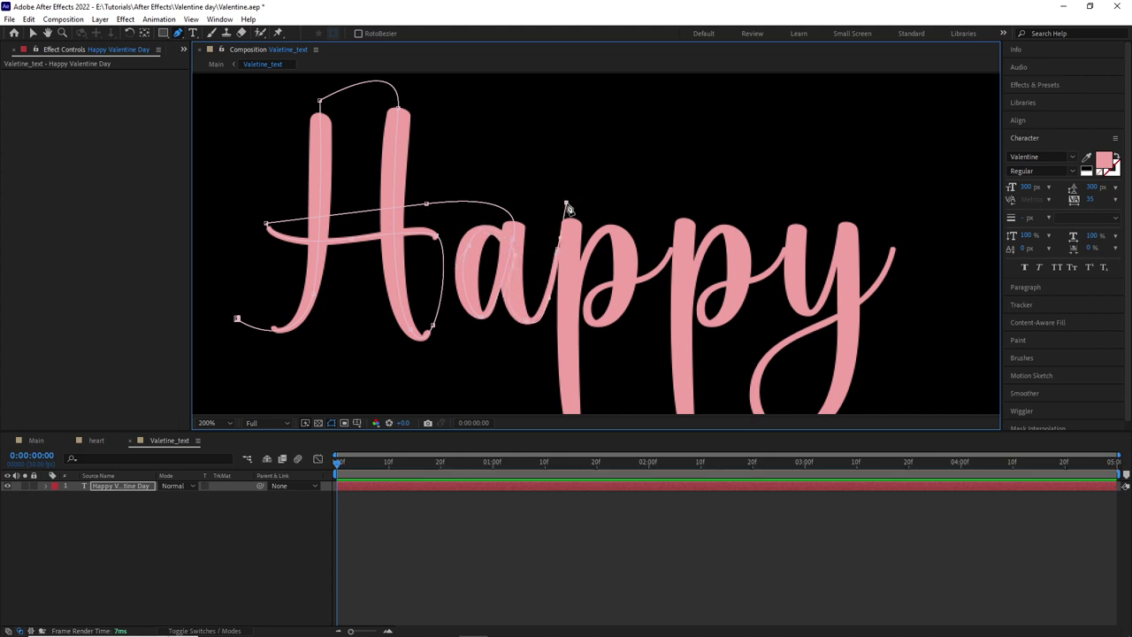
scroll(568, 344, "down", 3)
scroll(571, 340, "up", 2)
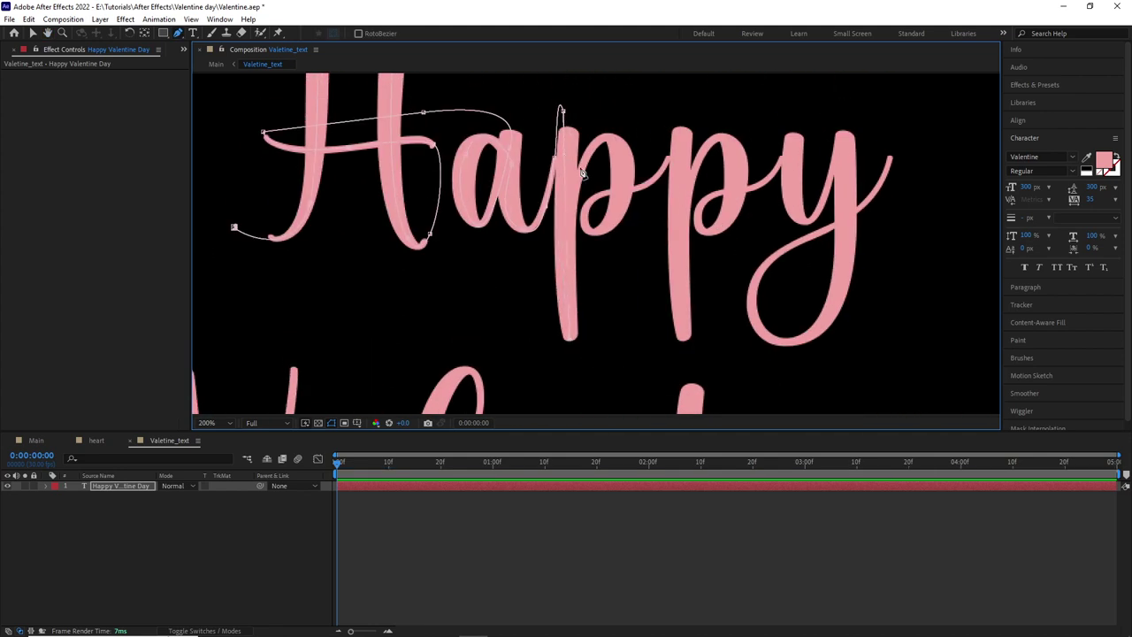
left_click_drag(595, 232, 618, 236)
scroll(596, 238, "down", 2)
scroll(611, 194, "right", 2)
left_click_drag(629, 130, 633, 79)
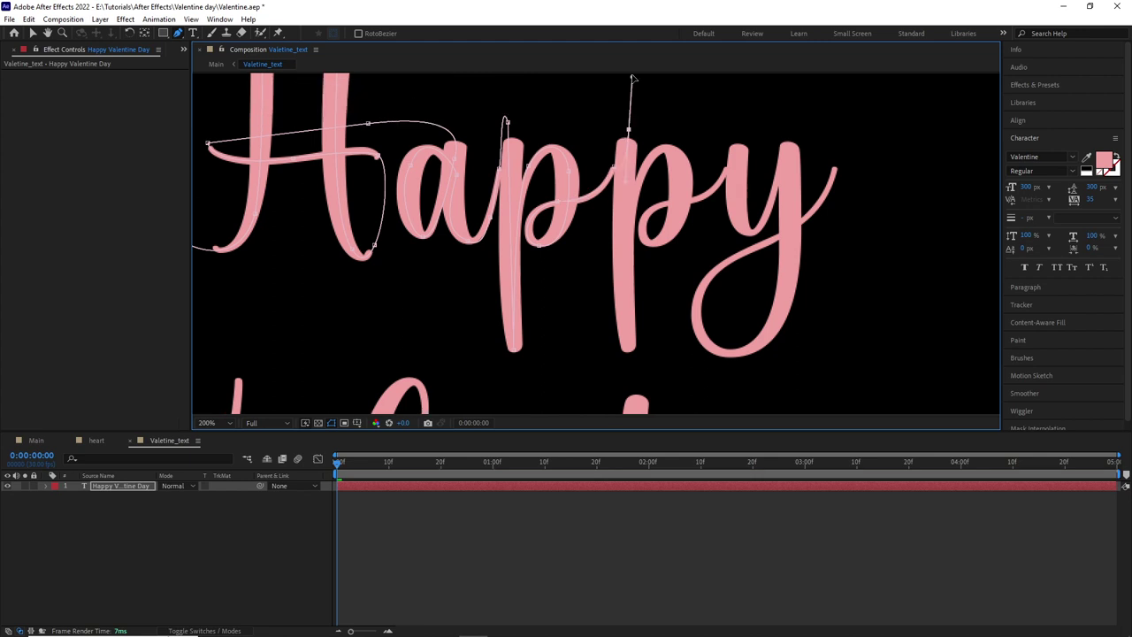
scroll(633, 186, "up", 1)
scroll(633, 185, "down", 2)
left_click_drag(607, 309, 623, 352)
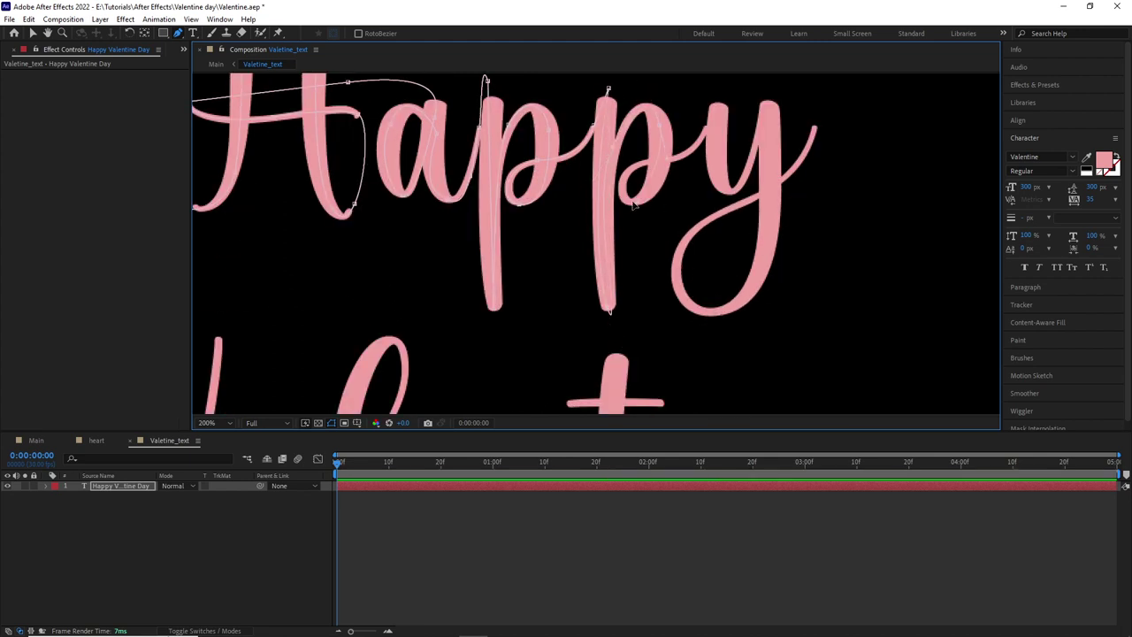
scroll(633, 204, "up", 1)
scroll(633, 204, "right", 1)
left_click_drag(646, 188, 674, 142)
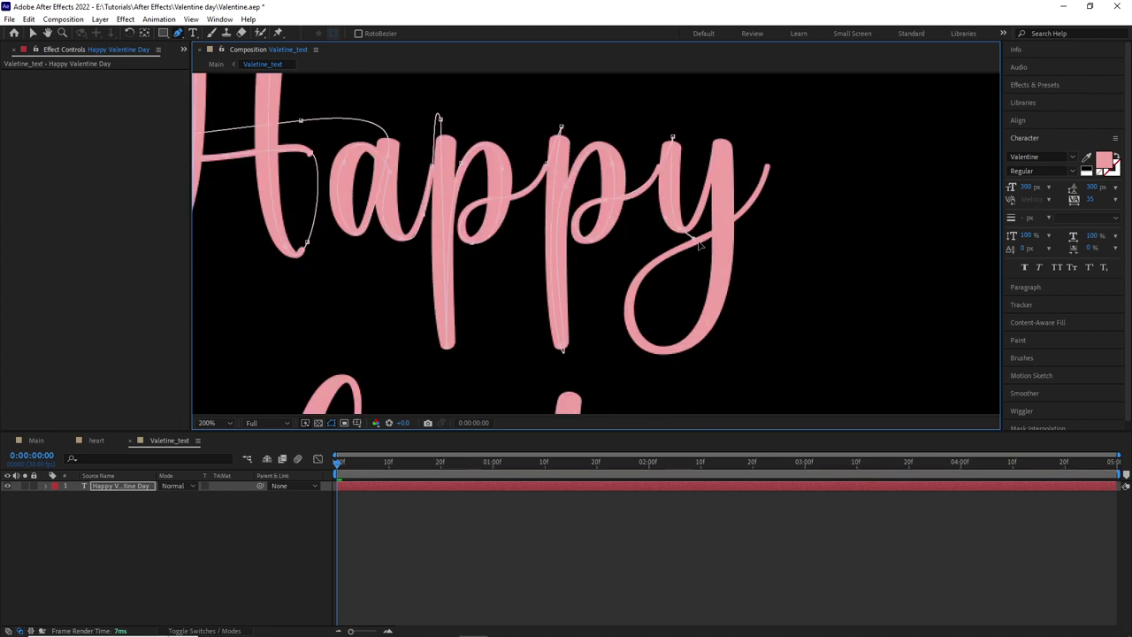
scroll(725, 141, "up", 1)
scroll(708, 345, "up", 1)
left_click_drag(753, 304, 708, 345)
scroll(707, 345, "down", 2)
mouse_move(653, 288)
left_mouse_down()
mouse_move(731, 344)
mouse_move(751, 329)
left_mouse_up()
scroll(591, 286, "up", 3)
scroll(662, 253, "down", 2)
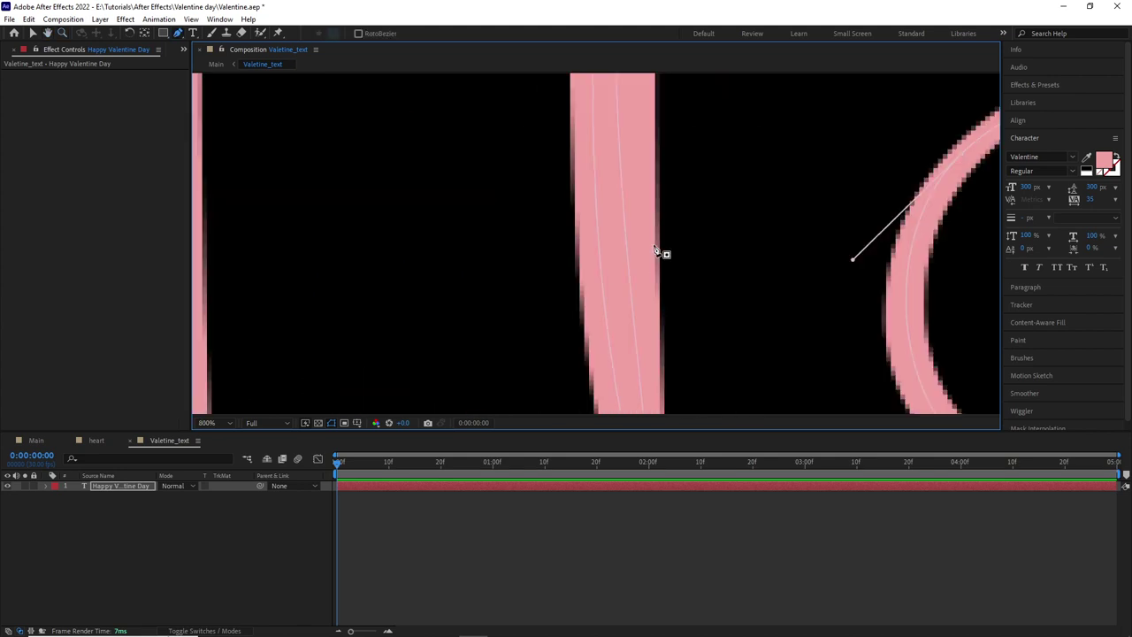
scroll(654, 250, "down", 3)
left_click(1036, 86)
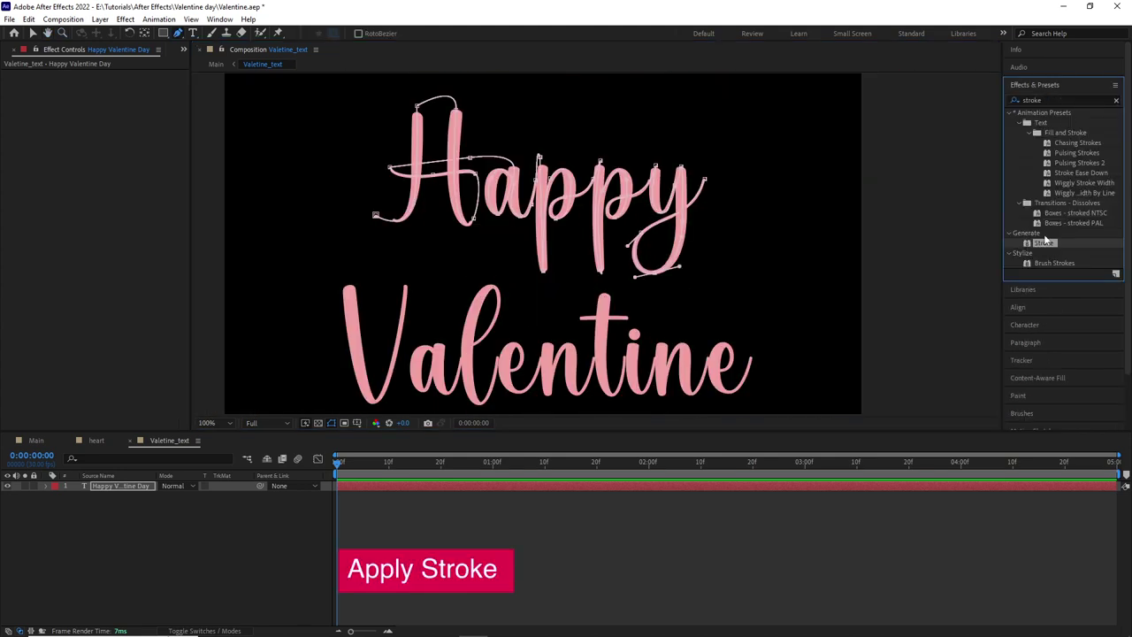
Step: Apply the Stroke effect to the title layer and set its brush size to about 11
double_click(1051, 243)
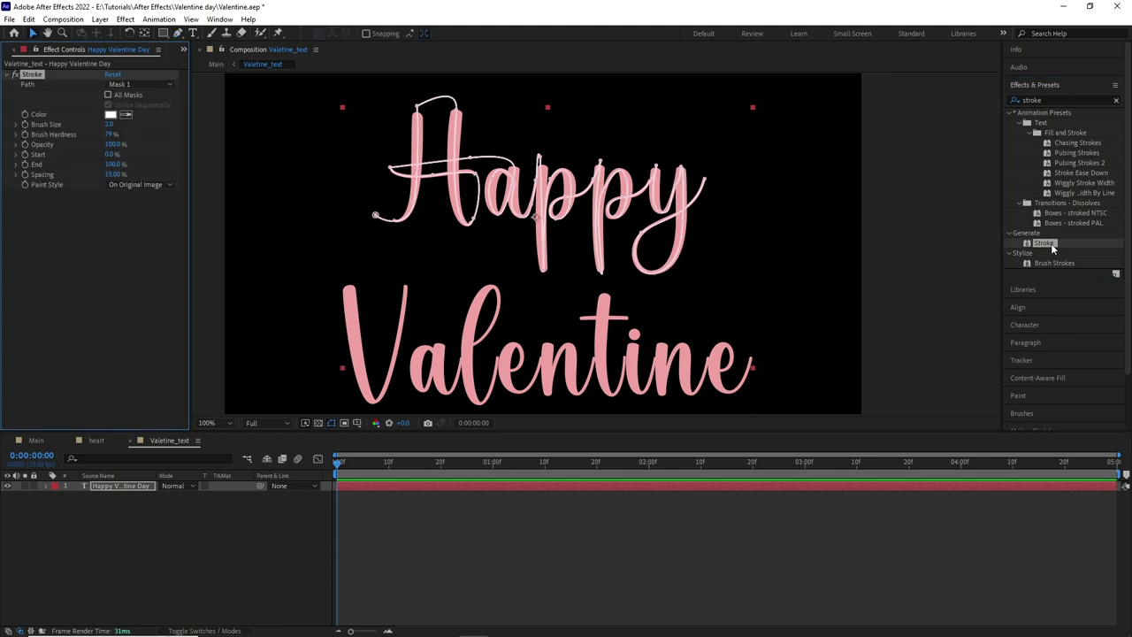
left_click_drag(107, 123, 244, 210)
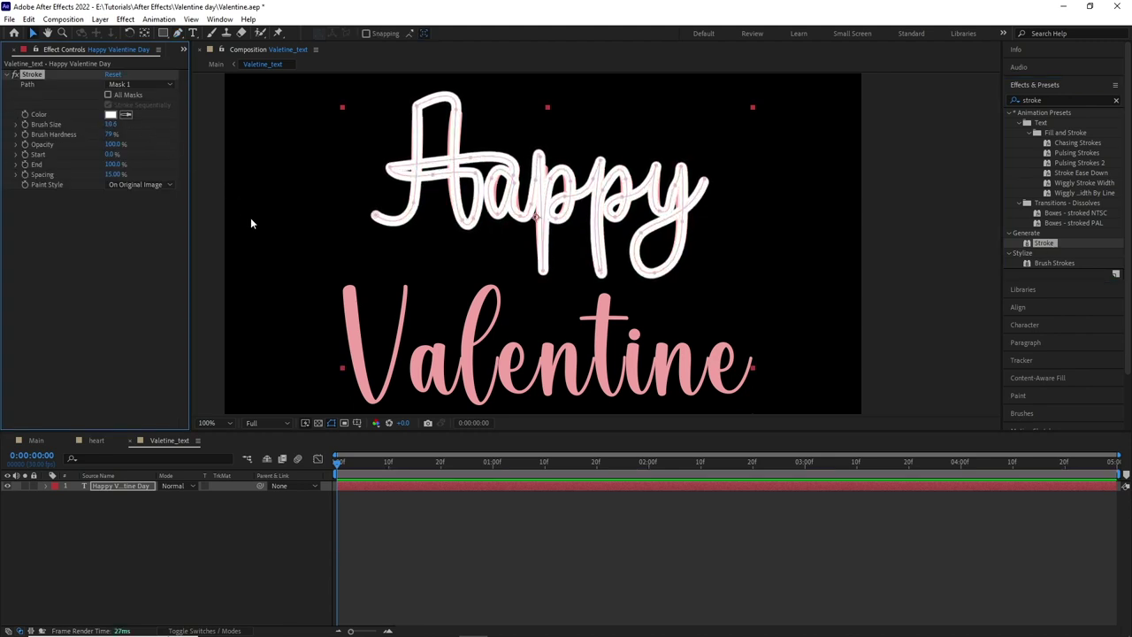
mouse_move(114, 136)
left_mouse_down()
mouse_move(195, 168)
mouse_move(254, 244)
left_mouse_up()
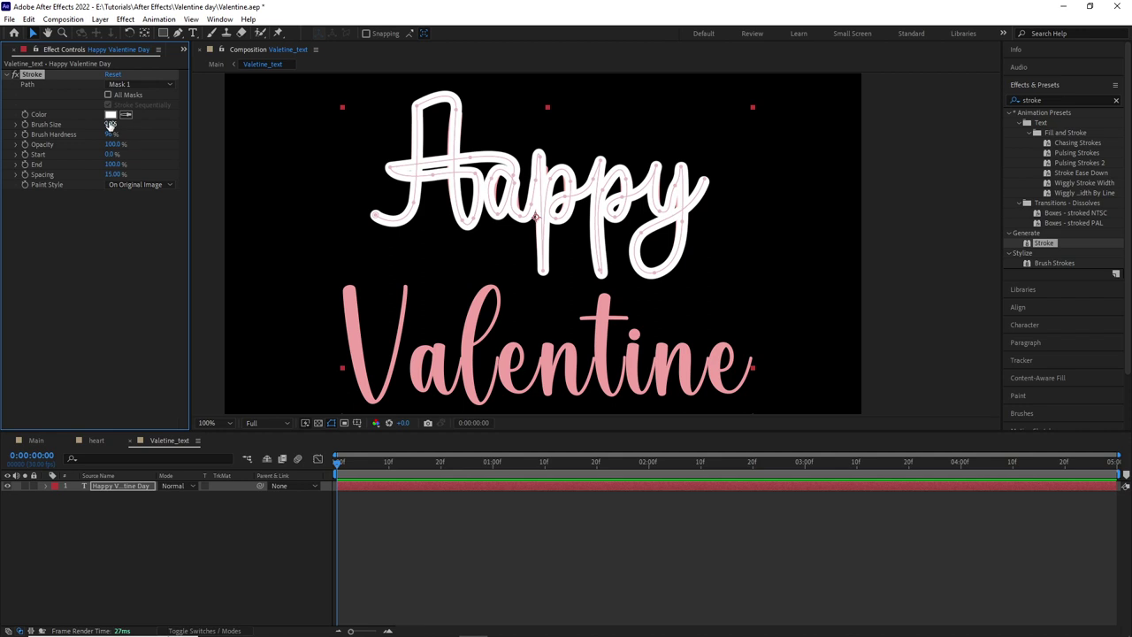
left_click_drag(110, 124, 147, 168)
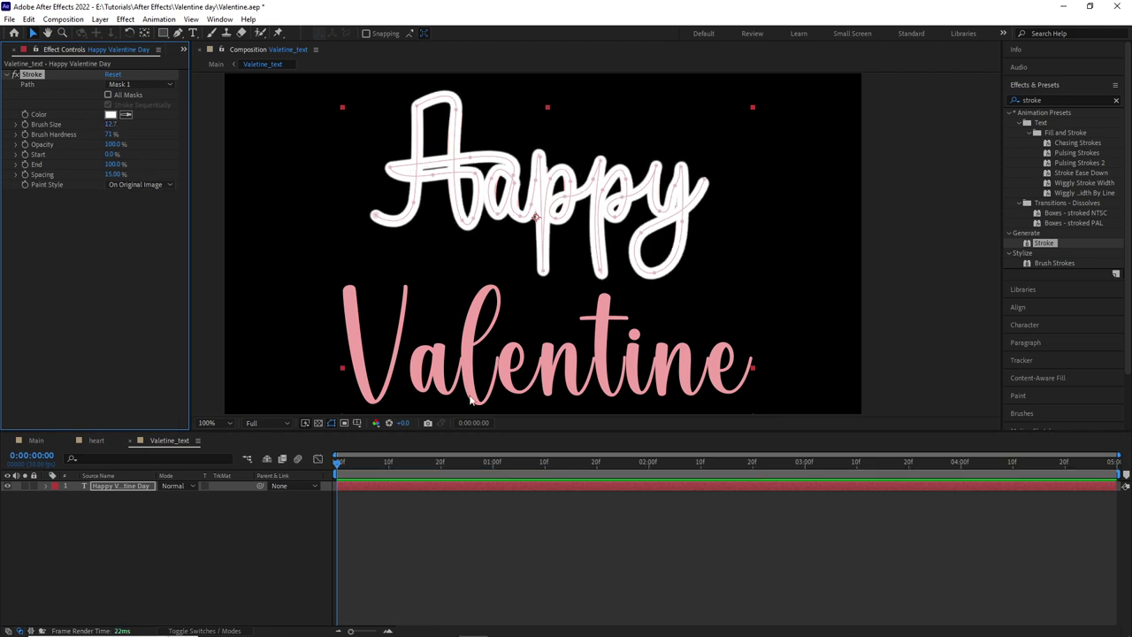
Step: Switch the Stroke paint style to Reveal Original Image and set End to 0% at 0:00:00:23
left_click_drag(339, 464, 559, 464)
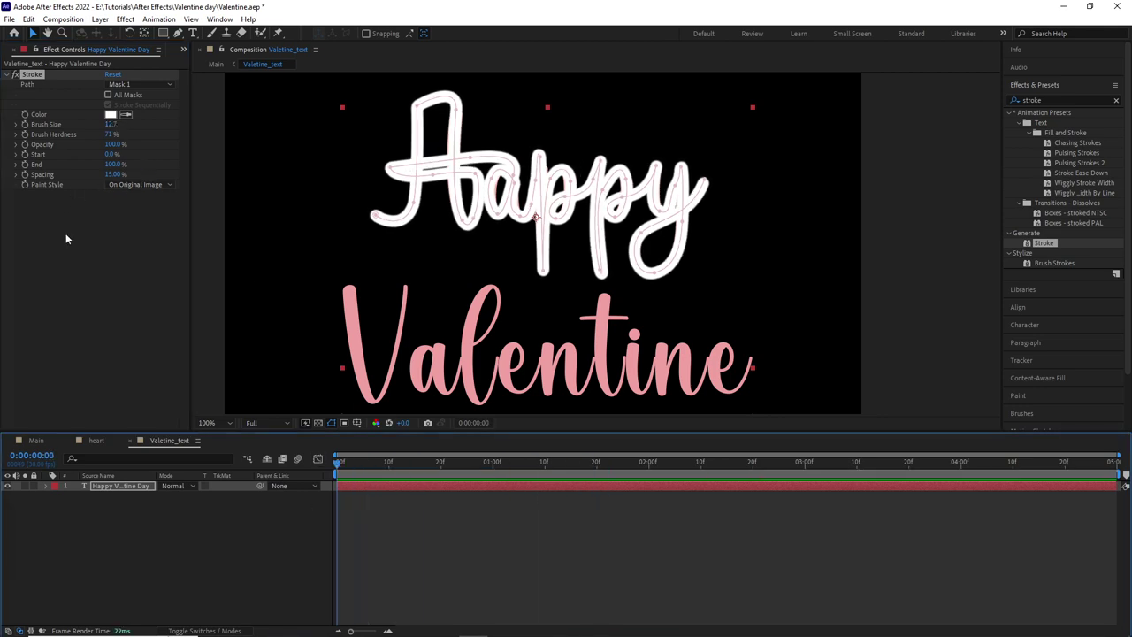
left_click(125, 86)
left_click(140, 184)
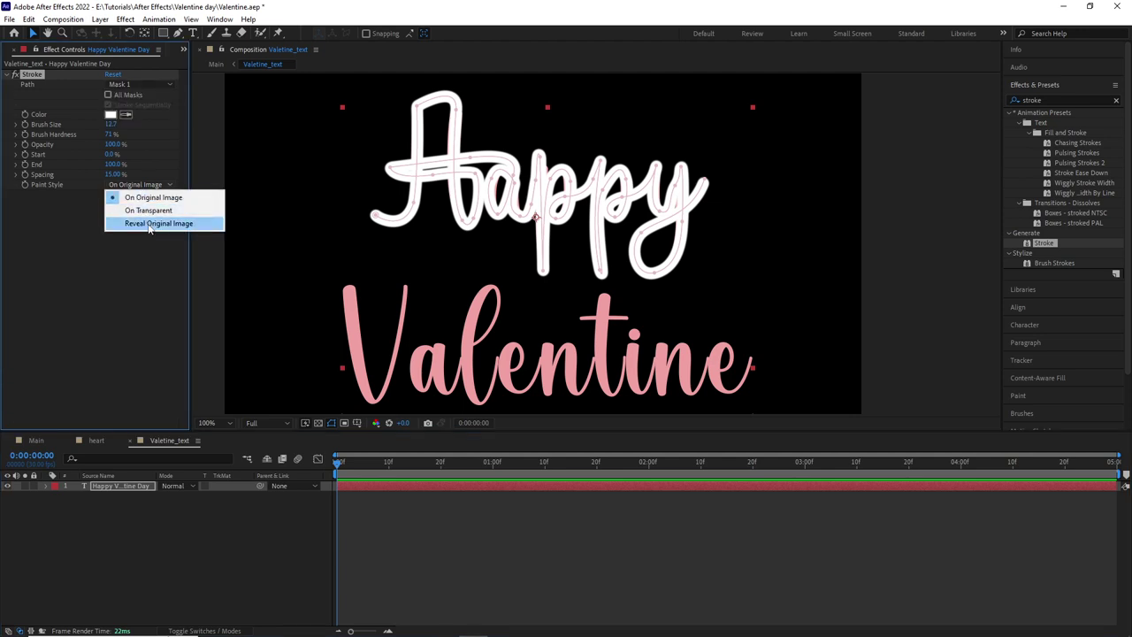
left_click(149, 224)
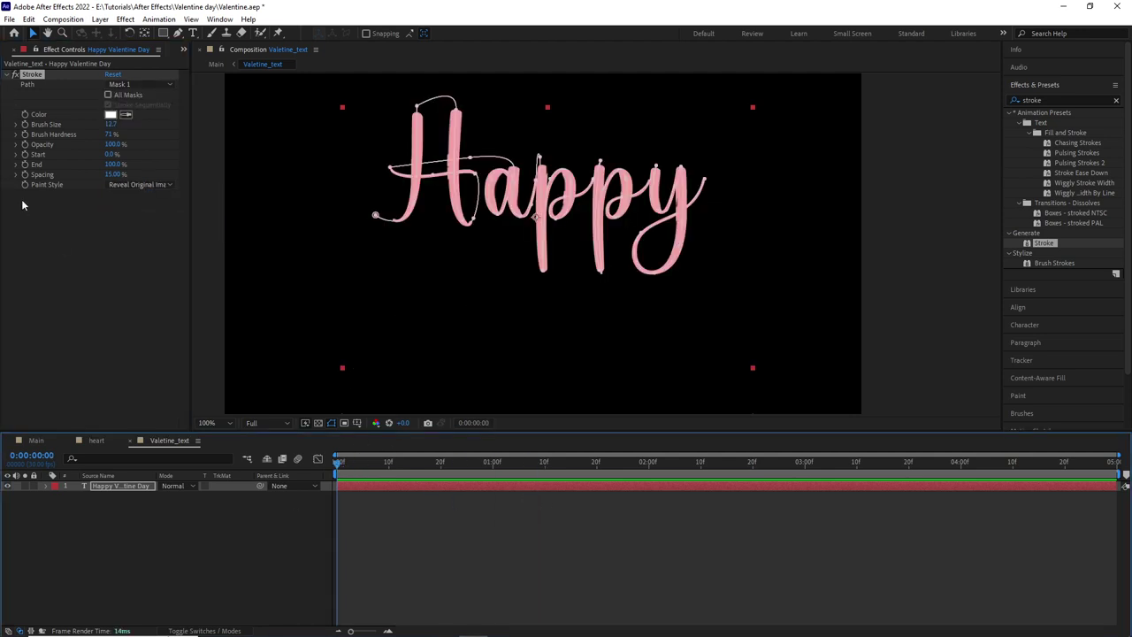
mouse_move(337, 469)
left_mouse_down()
mouse_move(457, 489)
mouse_move(312, 476)
left_mouse_up()
left_click(24, 171)
left_click_drag(114, 166, 35, 166)
Step: Move the final Stroke End keyframe later so 'Happy' writes on more slowly, and preview it
key("space")
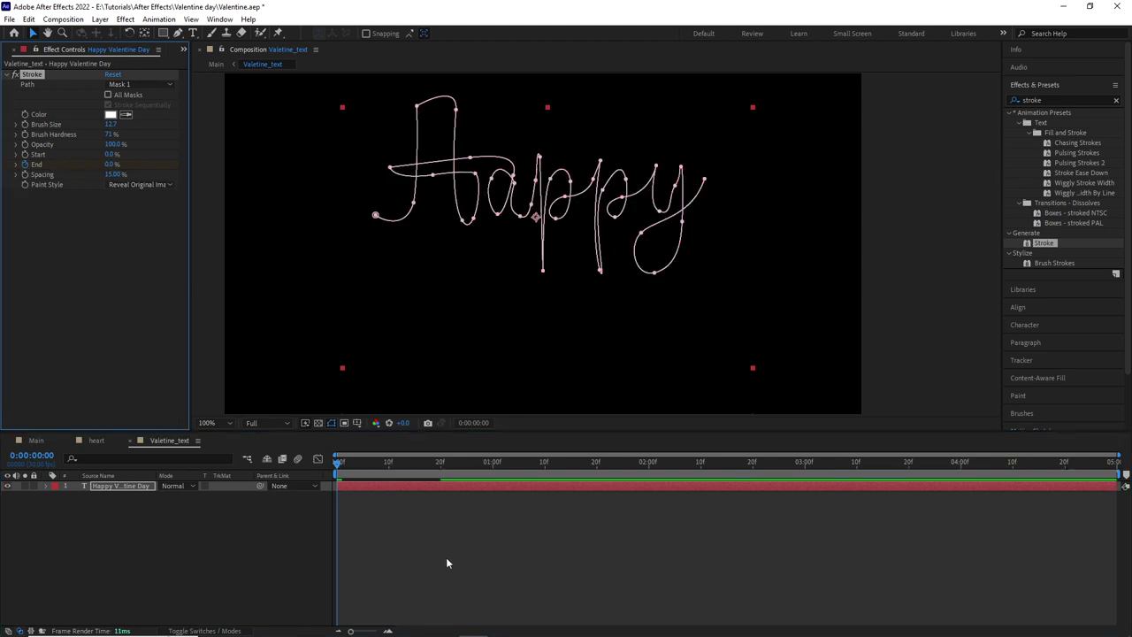
left_click(357, 467)
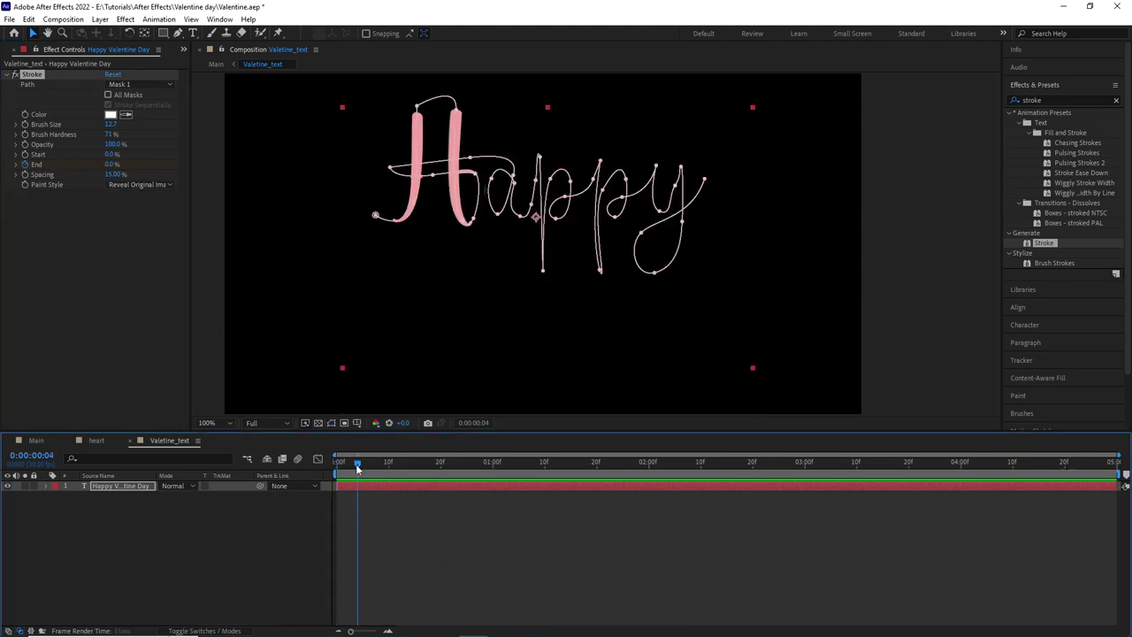
left_click(139, 485)
key("u")
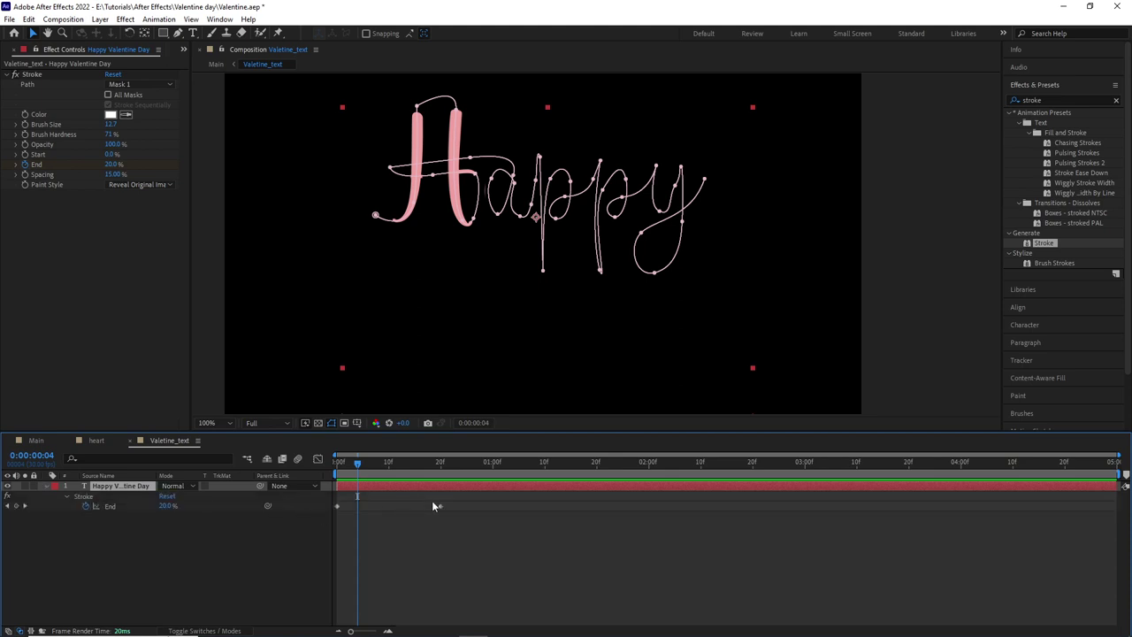
left_click_drag(441, 506, 648, 511)
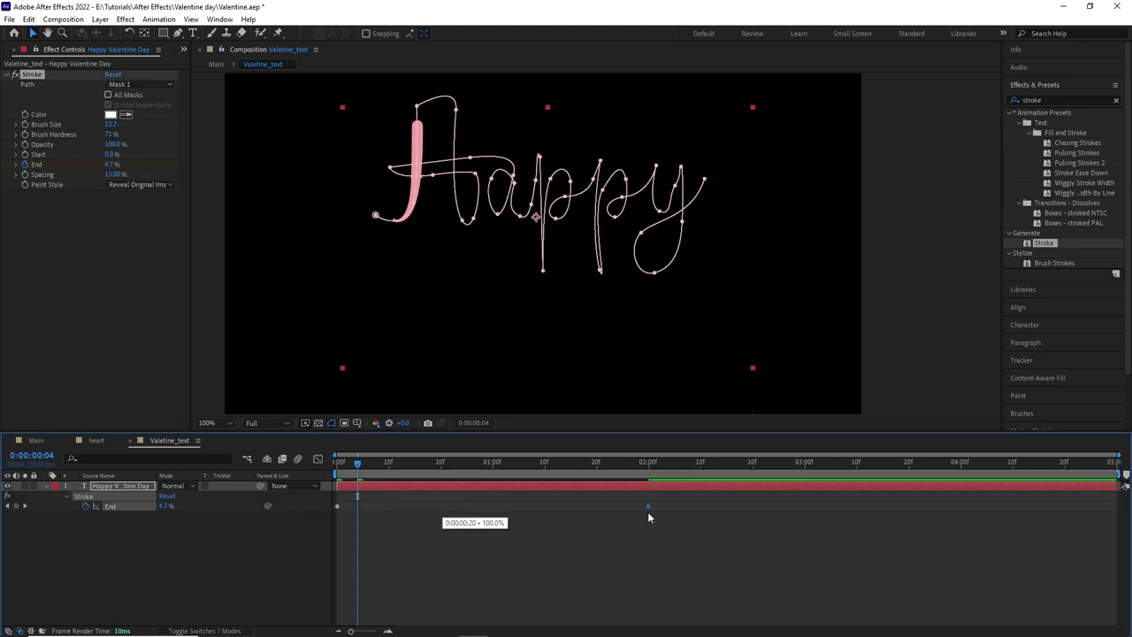
key("Home")
key("space")
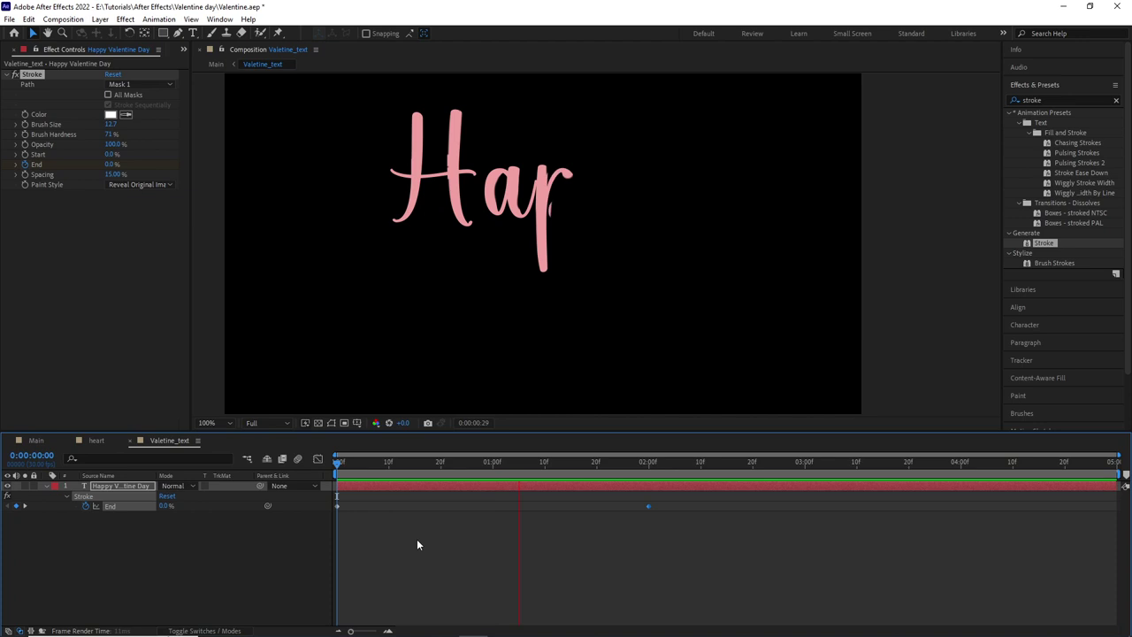
key("space")
left_click_drag(337, 462, 414, 464)
Step: Move the mask vertex at the top of the a leftward to follow the letter
scroll(460, 177, "up", 4)
key("g")
key("v")
key("Page_Down")
key("Page_Down")
key("Page_Down")
left_click_drag(687, 211, 657, 215)
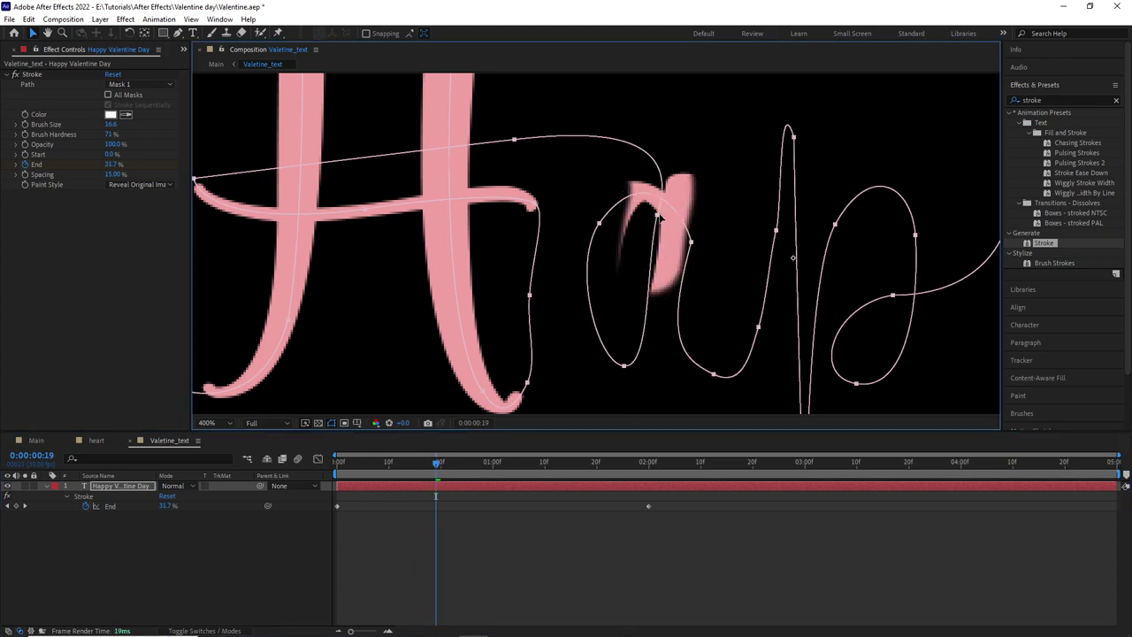
scroll(657, 215, "right", 3)
key("Page_Down")
key("Page_Down")
key("Page_Down")
key("g")
key("Page_Down")
key("Page_Down")
Step: Adjust the vertex at the top of the p and extend the y's tail with a new point
scroll(362, 221, "down", 1)
scroll(363, 221, "down", 1)
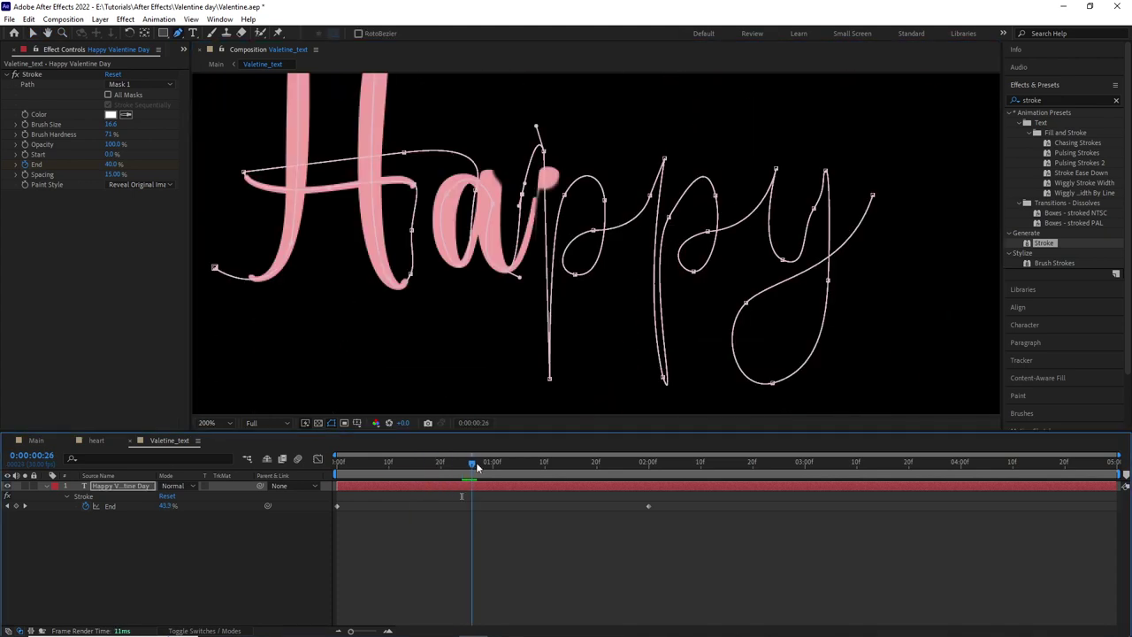
key("Page_Down")
key("Page_Down")
key("Page_Down")
scroll(546, 199, "down", 2)
key("Page_Down")
key("Page_Down")
key("Page_Down")
key("Page_Down")
key("Page_Down")
key("v")
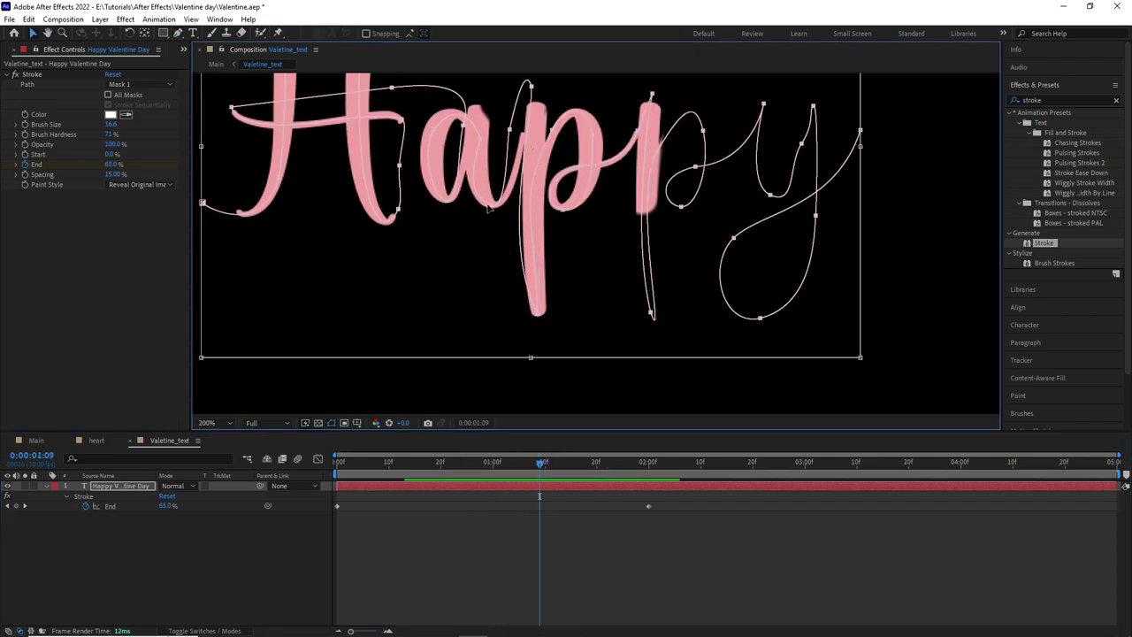
key("g")
left_click(652, 95)
key("Page_Down")
key("Page_Down")
key("Page_Down")
key("Page_Down")
key("Page_Down")
key("Page_Down")
key("Page_Down")
key("Page_Down")
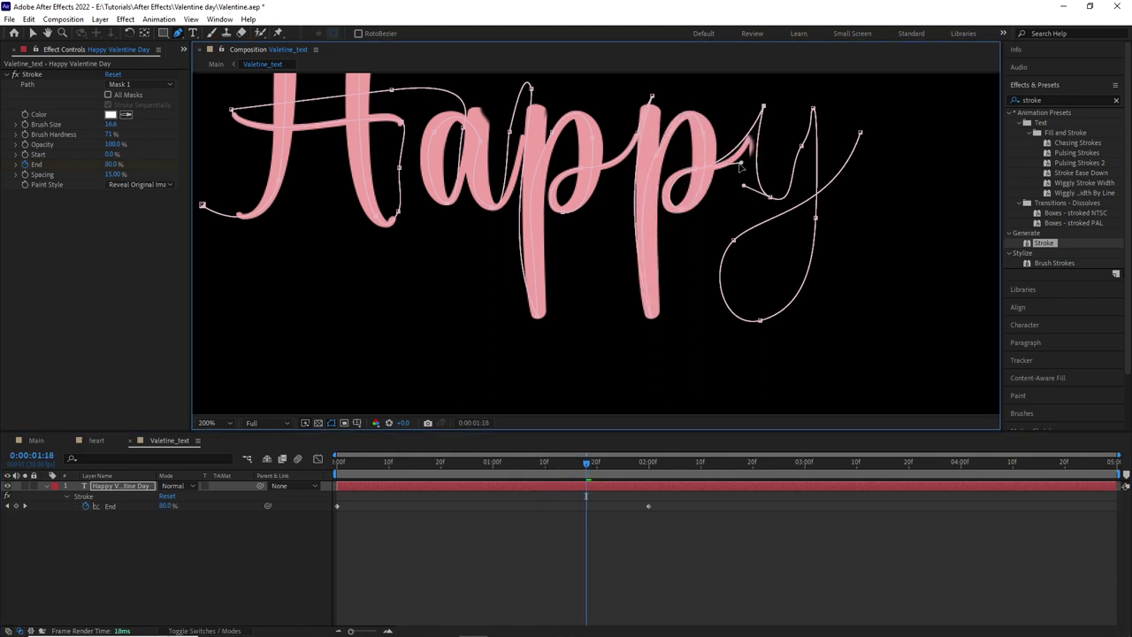
key("Page_Down")
key("Page_Down")
key("Page_Down")
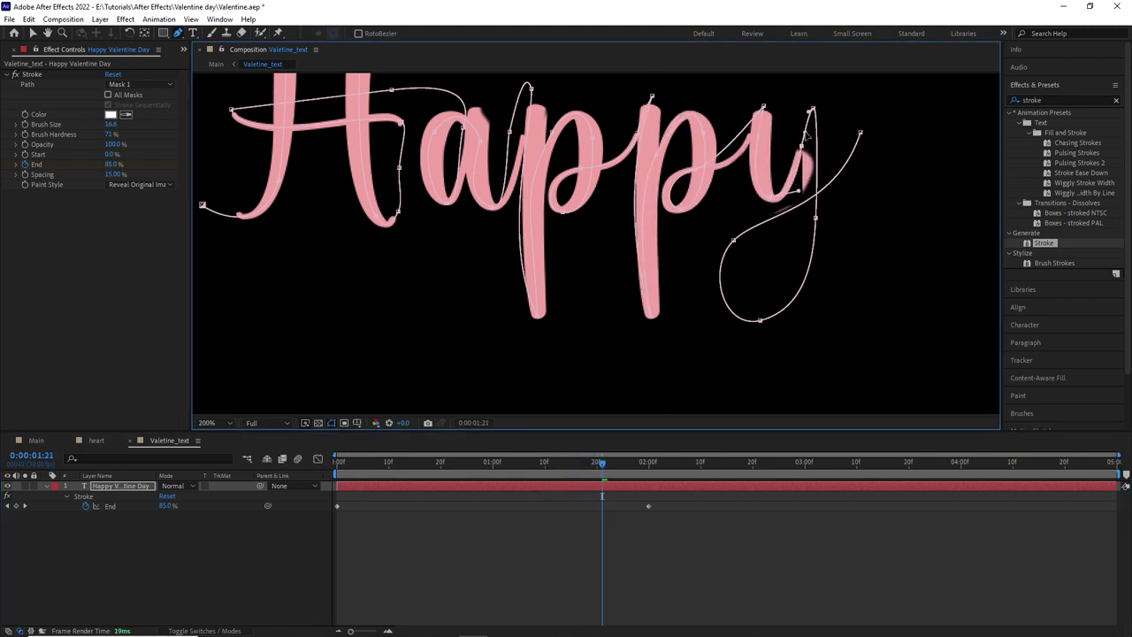
key("Page_Down")
key("Page_Down")
key("Page_Down")
key("Page_Down")
key("Page_Down")
key("Page_Down")
left_click_drag(838, 283, 800, 228)
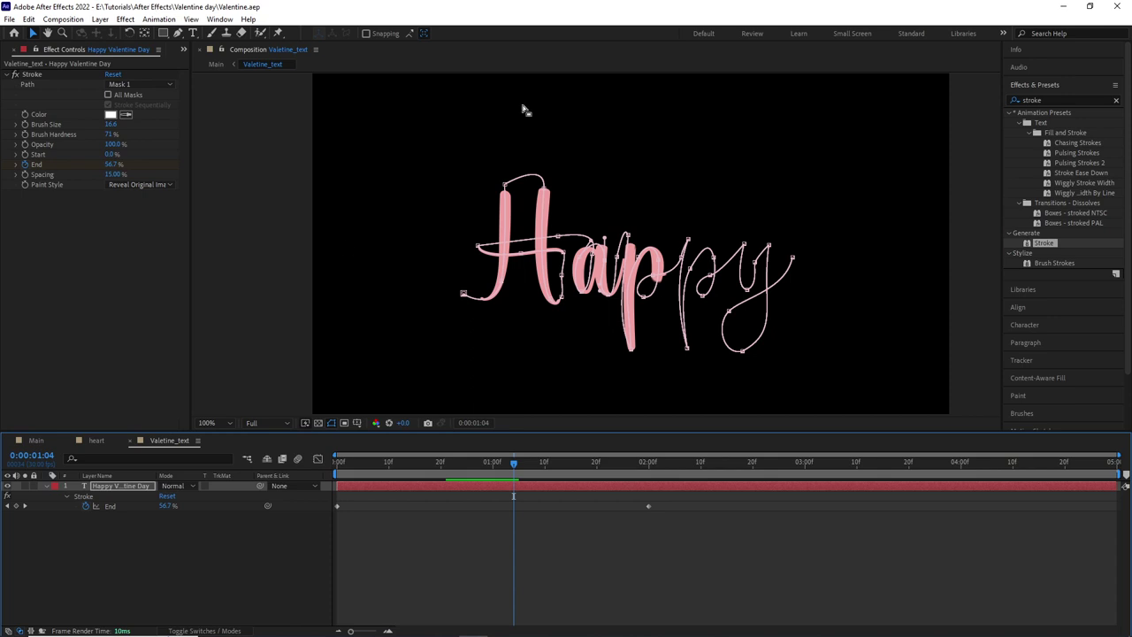
Step: Preview the write-on from the start in Main, then again in Valetine_text
left_click(215, 65)
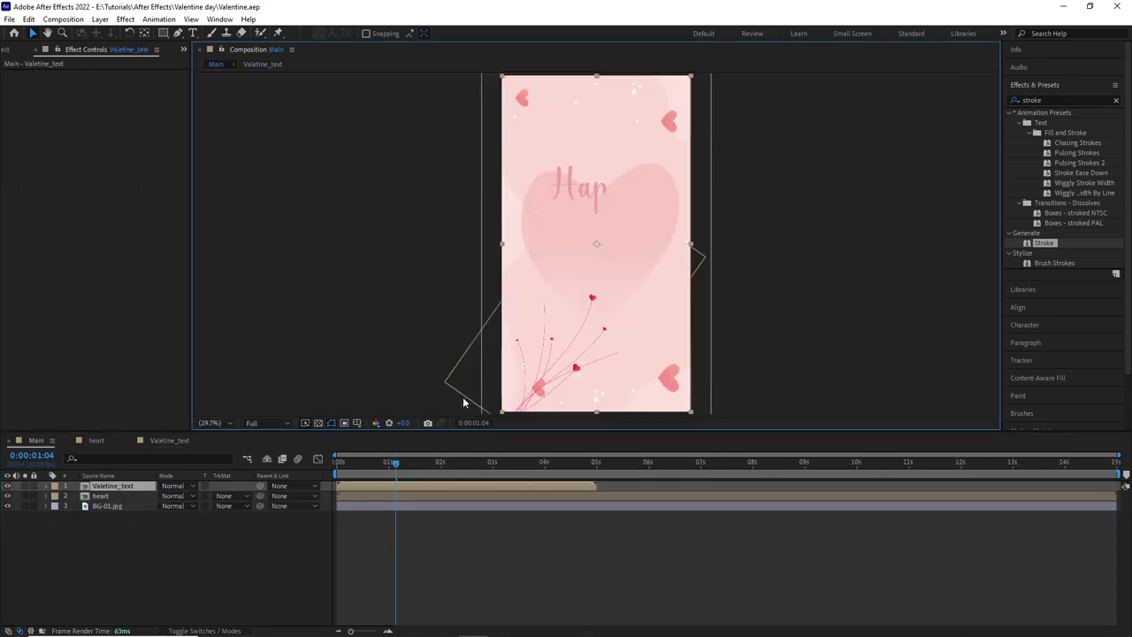
left_click_drag(394, 461, 302, 469)
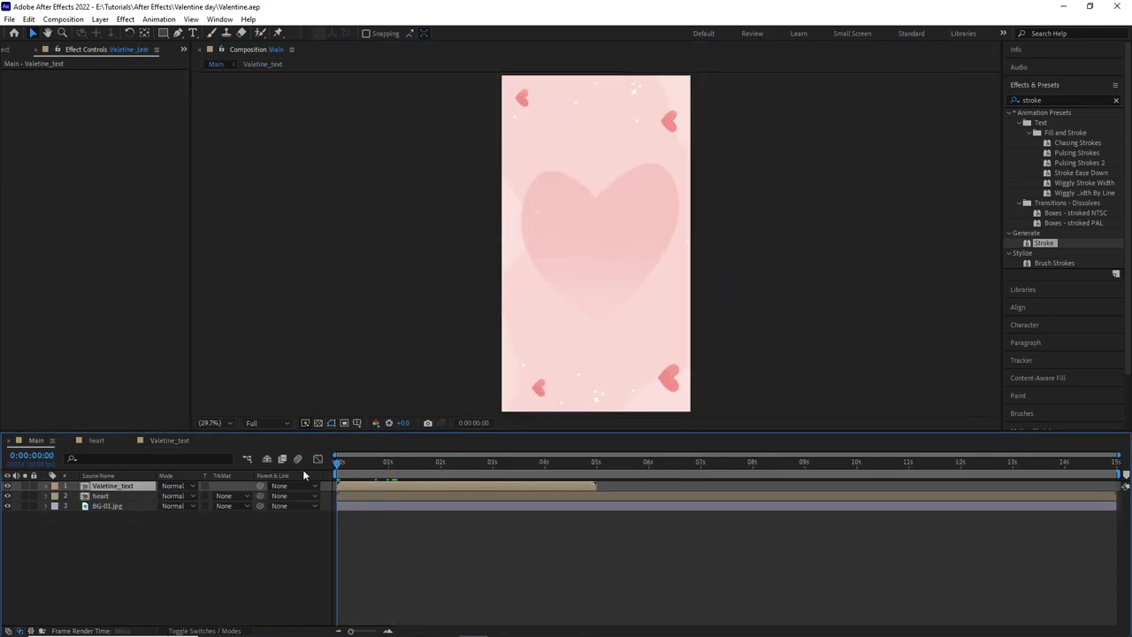
key("space")
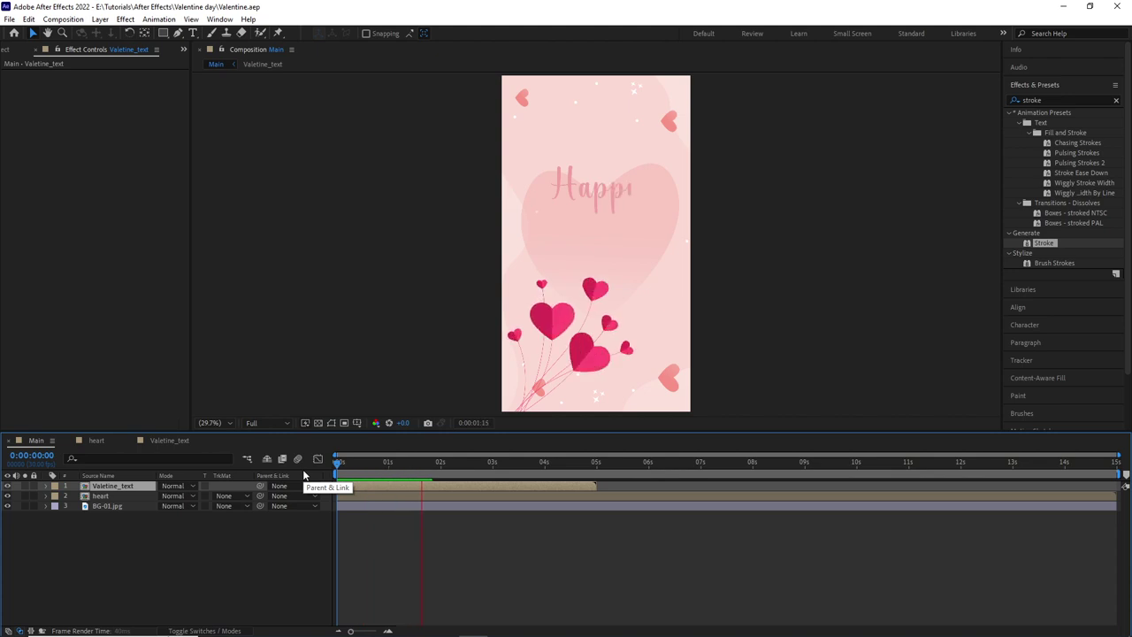
left_click(169, 440)
key("space")
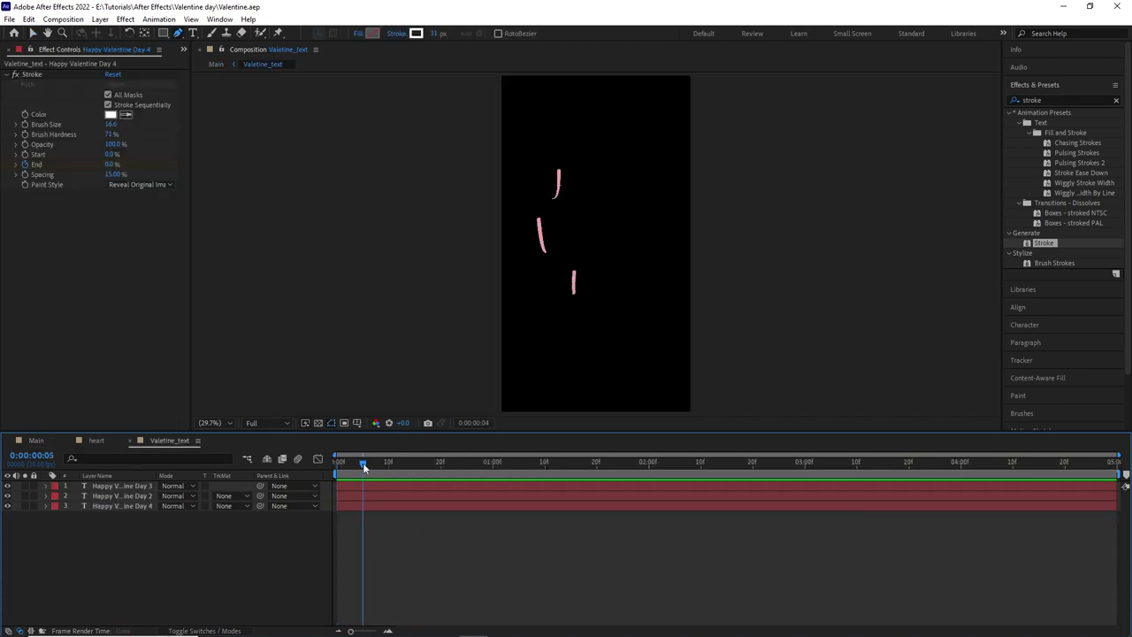
Step: Reveal the Happy layer's Stroke End keyframes and pull the last one back to 1:10
left_click_drag(408, 460, 836, 461)
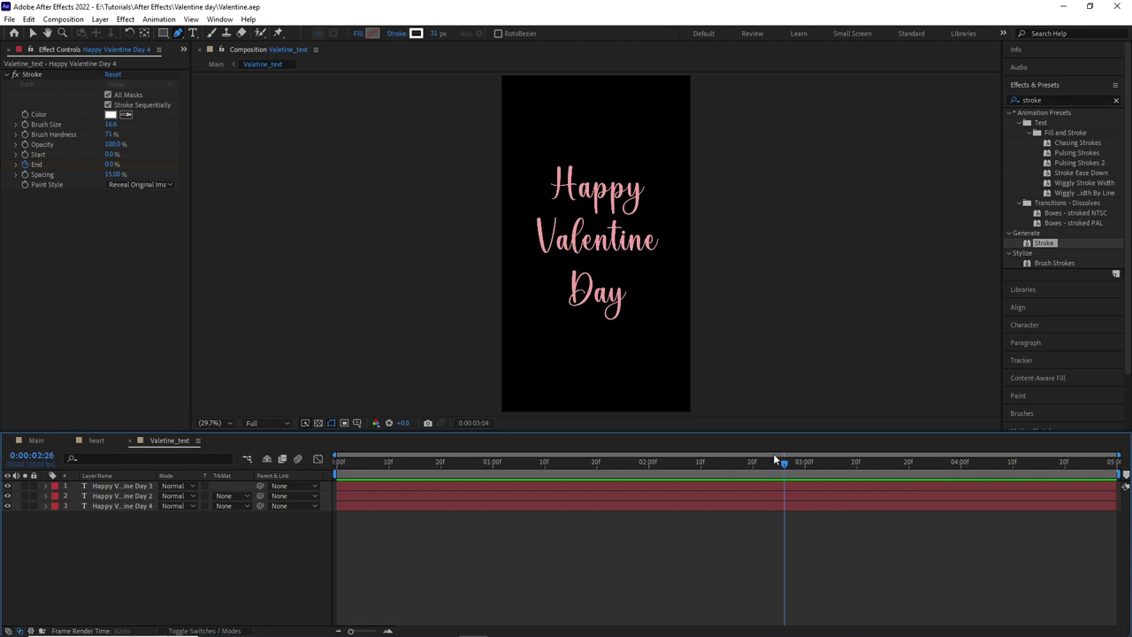
left_click(122, 496)
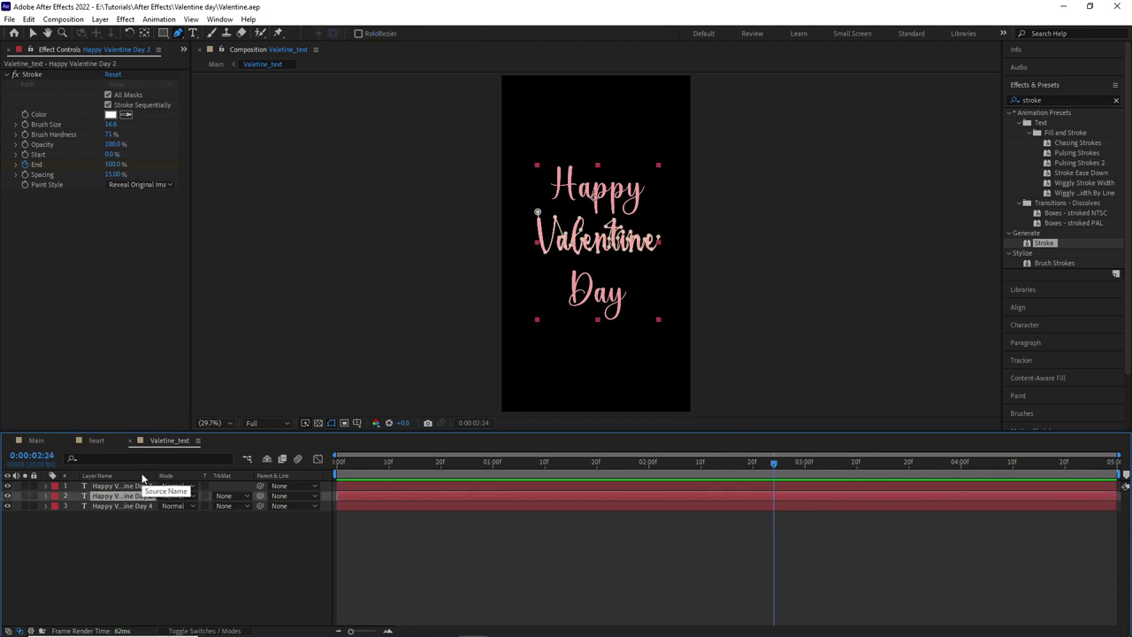
left_click(139, 489)
key("u")
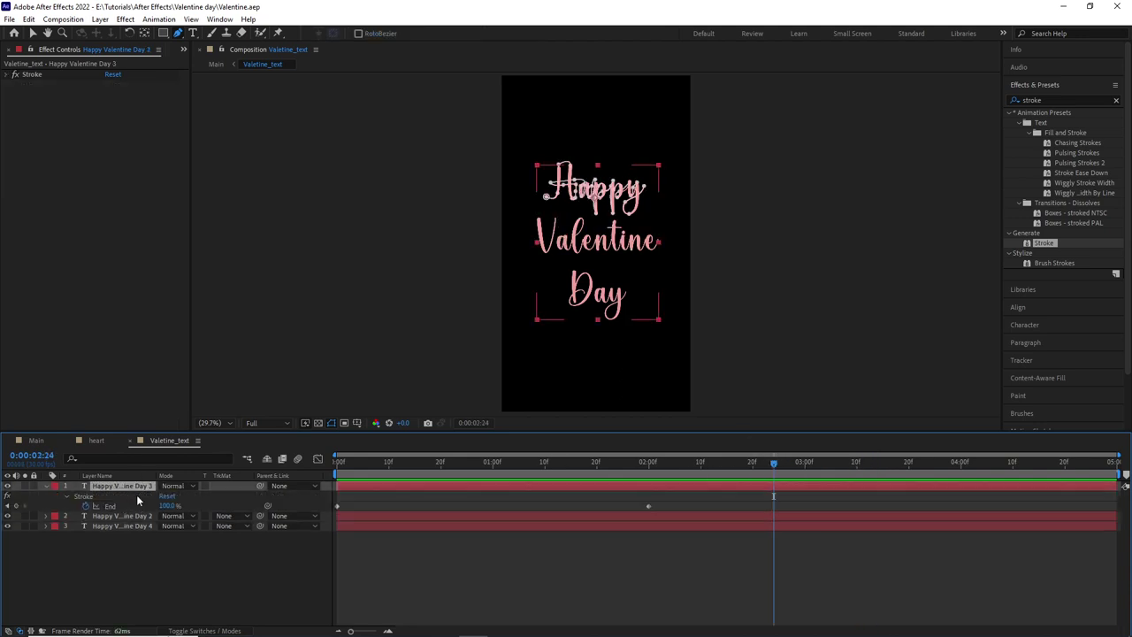
left_click(643, 462)
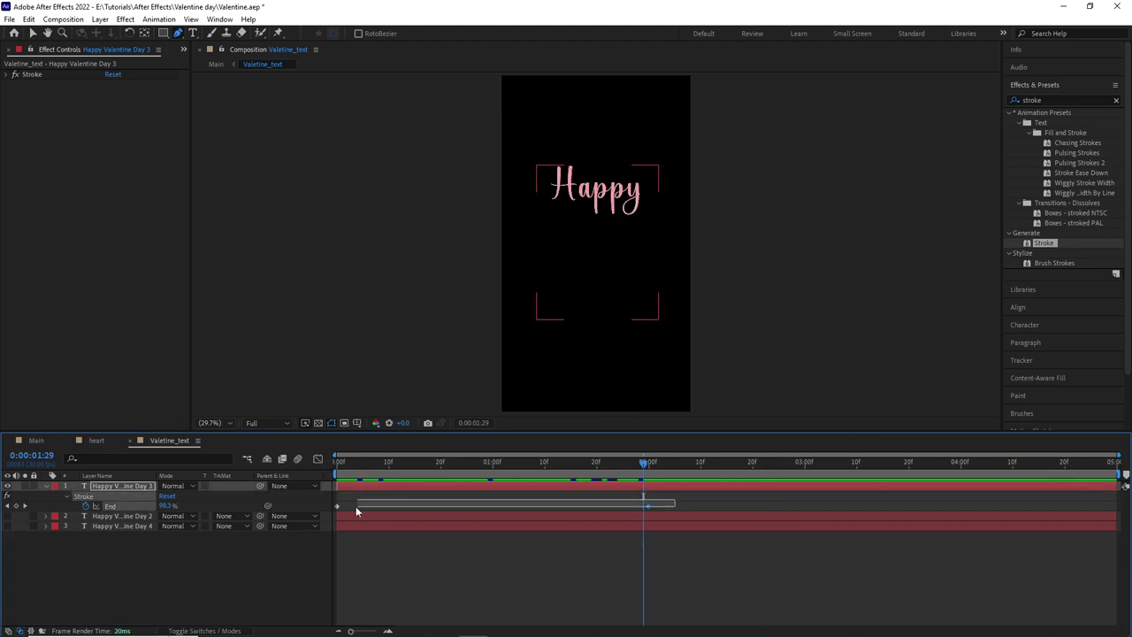
left_click_drag(676, 500, 340, 504)
key("Page_Up")
key("Page_Up")
key("Page_Up")
key("Page_Up")
key("Page_Up")
key("Page_Up")
left_click_drag(648, 508, 546, 506)
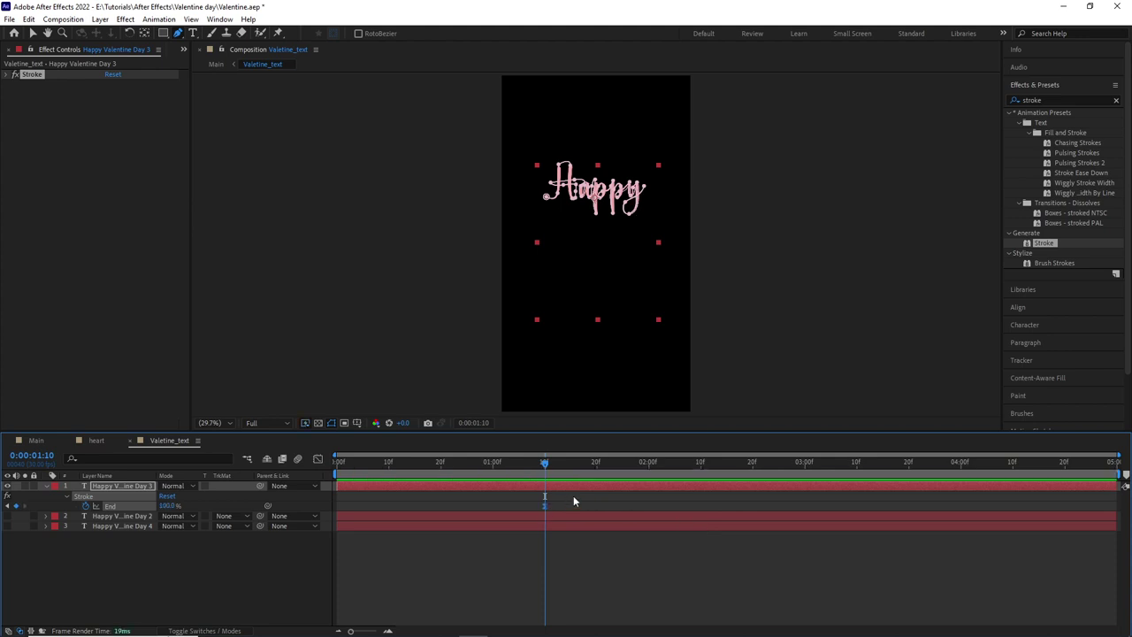
Step: Ease Happy's End speed curve in the Graph Editor and preview the write-on
left_click_drag(656, 505, 378, 511)
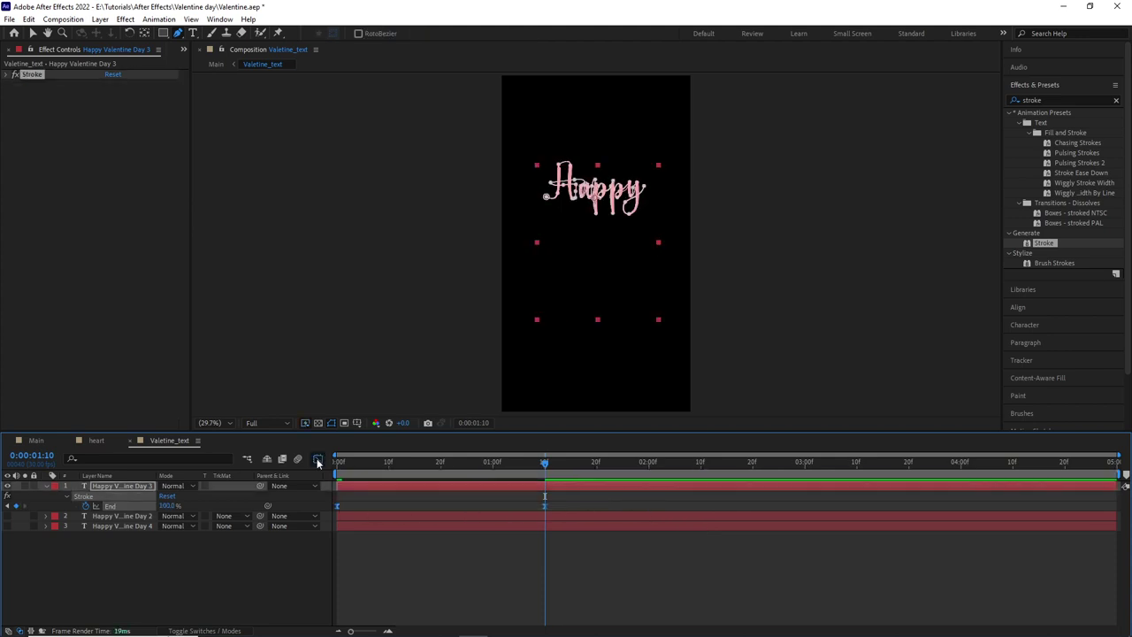
left_click(318, 458)
left_click_drag(334, 618, 352, 595)
left_click_drag(510, 594, 493, 594)
key("space")
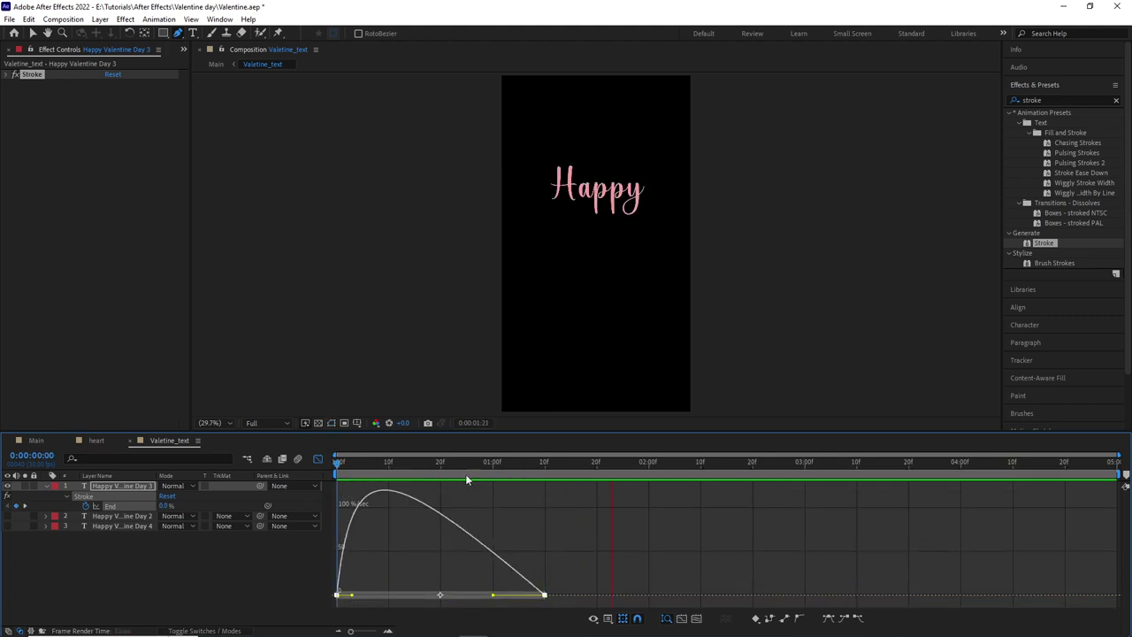
Step: Delay Valentine's End keyframes to start at 2:00 and Day's to around 3:00
left_click(317, 459)
left_click_drag(658, 533, 337, 543)
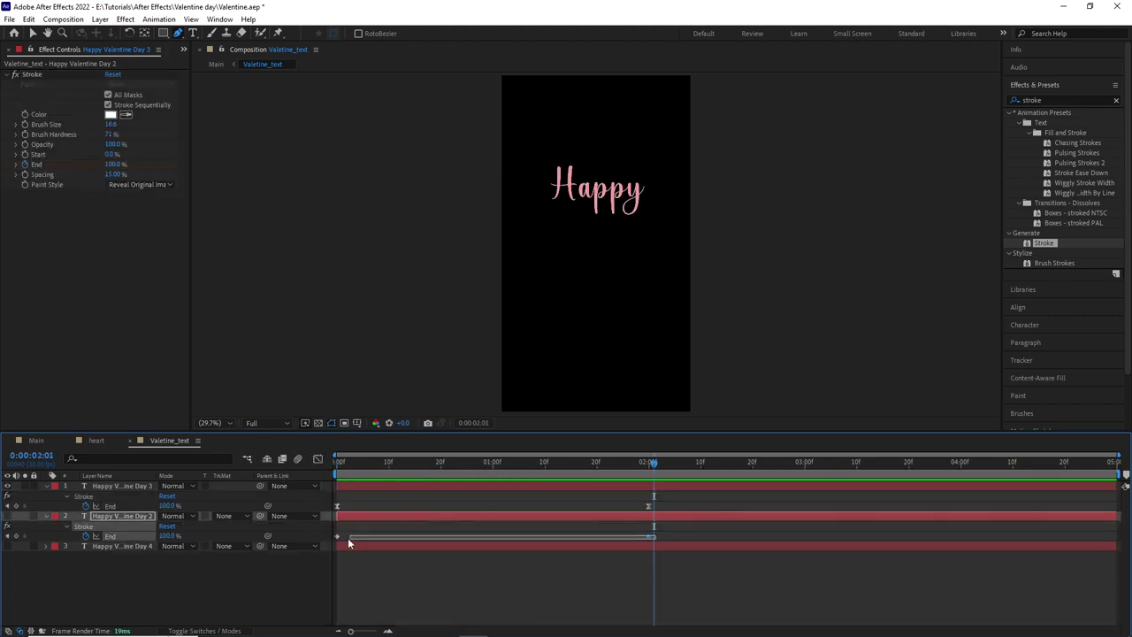
mouse_move(339, 540)
mouse_move(339, 540)
left_mouse_down()
mouse_move(655, 537)
mouse_move(347, 573)
left_mouse_up()
key("space")
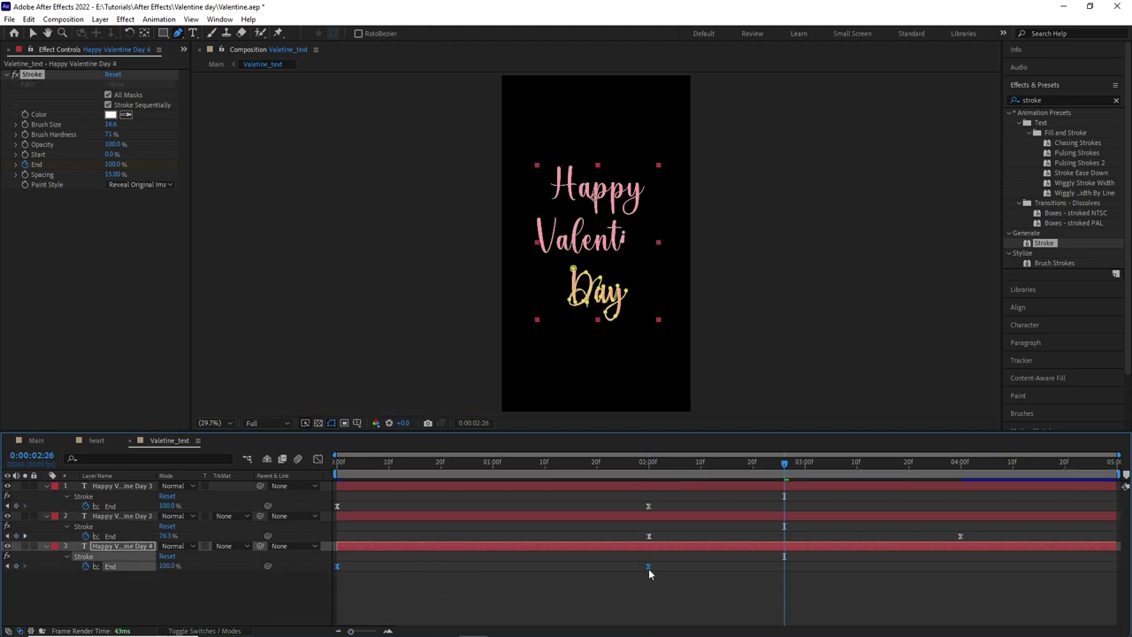
left_click_drag(648, 567, 1111, 566)
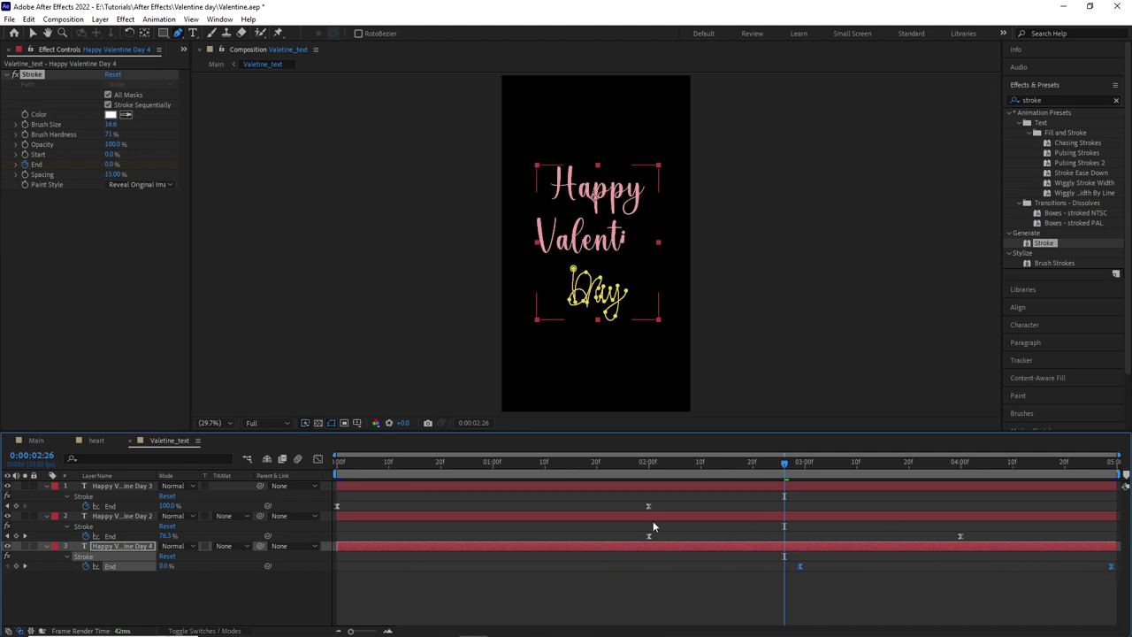
Step: Change the title composition's duration and zoom the timeline out to 8 seconds
left_click(63, 19)
left_click(168, 48)
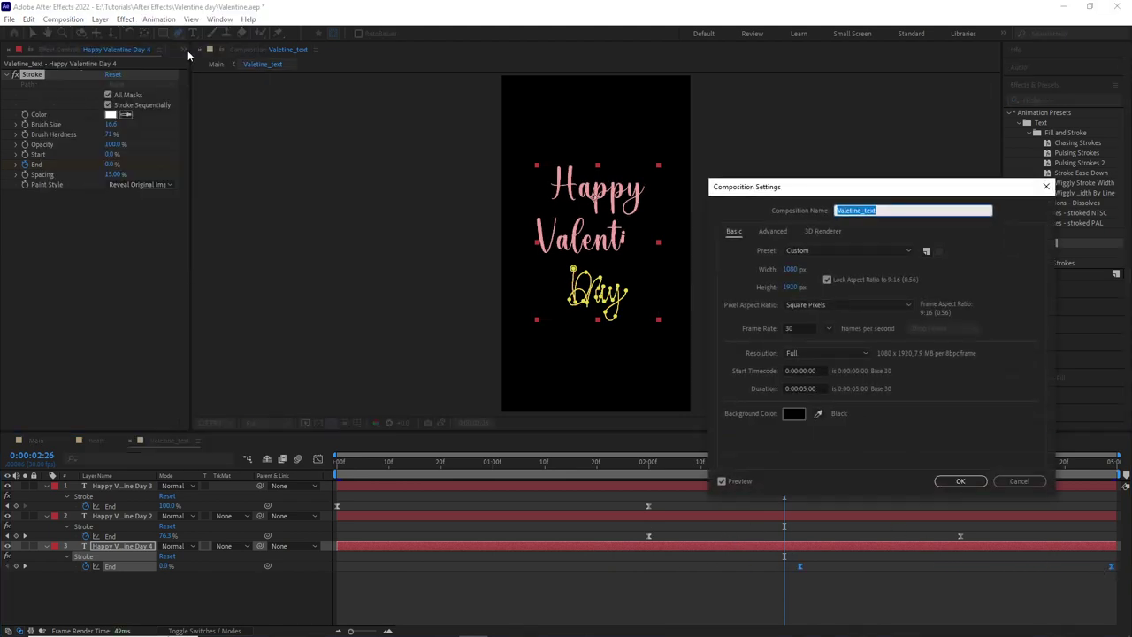
left_click(806, 389)
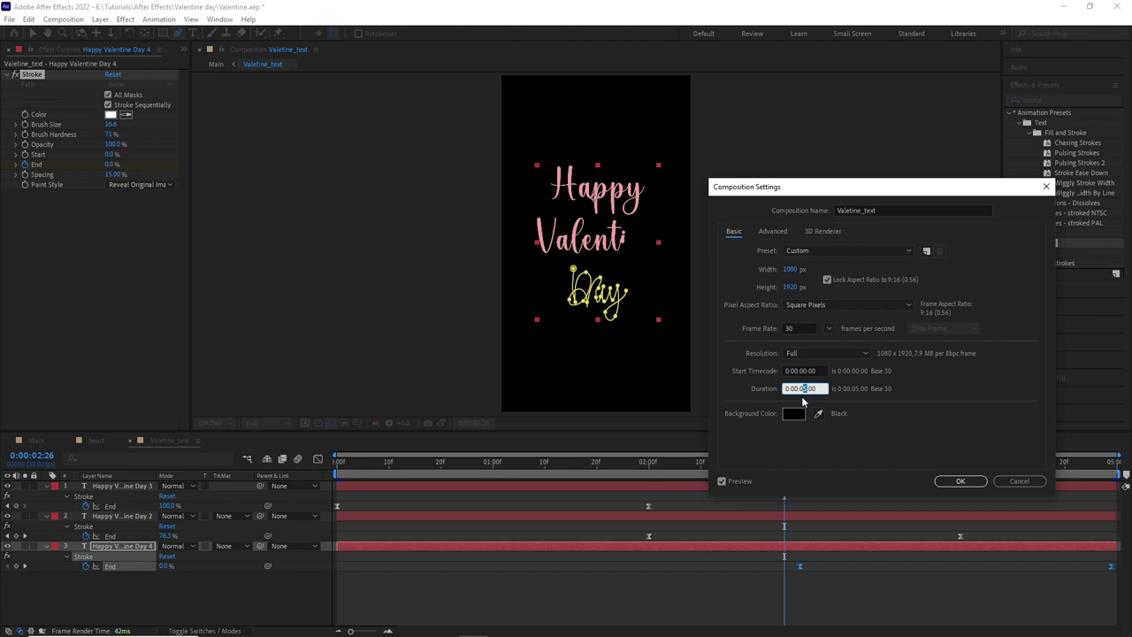
type("8")
left_click(954, 480)
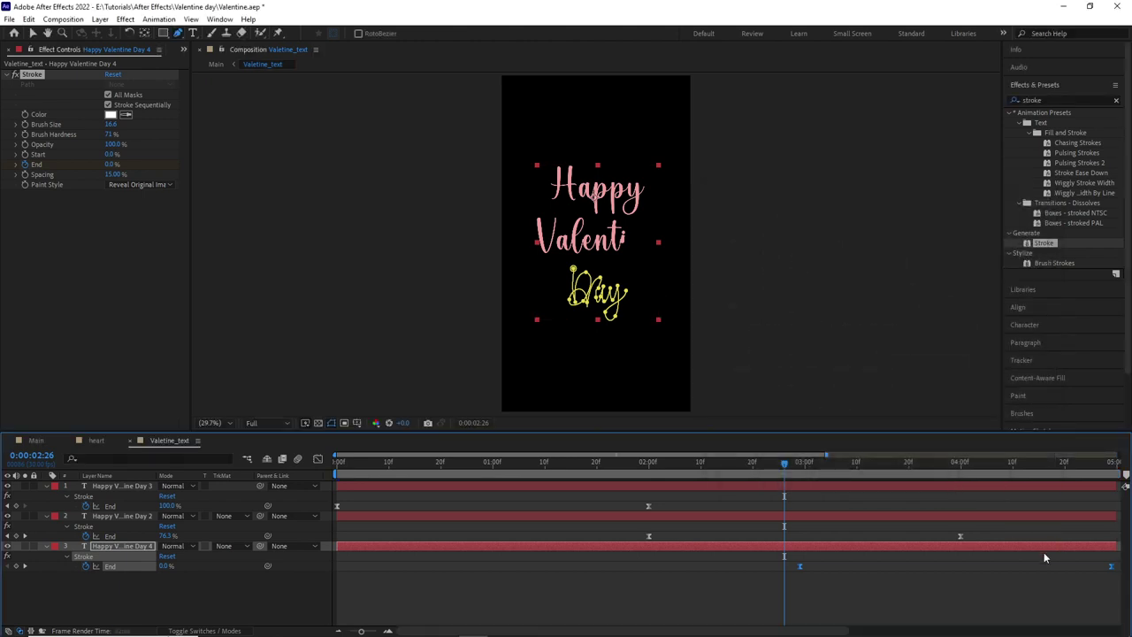
left_click_drag(361, 631, 349, 633)
Step: Shift the Day layer later, nudge Valentine slightly later, and preview the stagger
left_click_drag(682, 548, 780, 545)
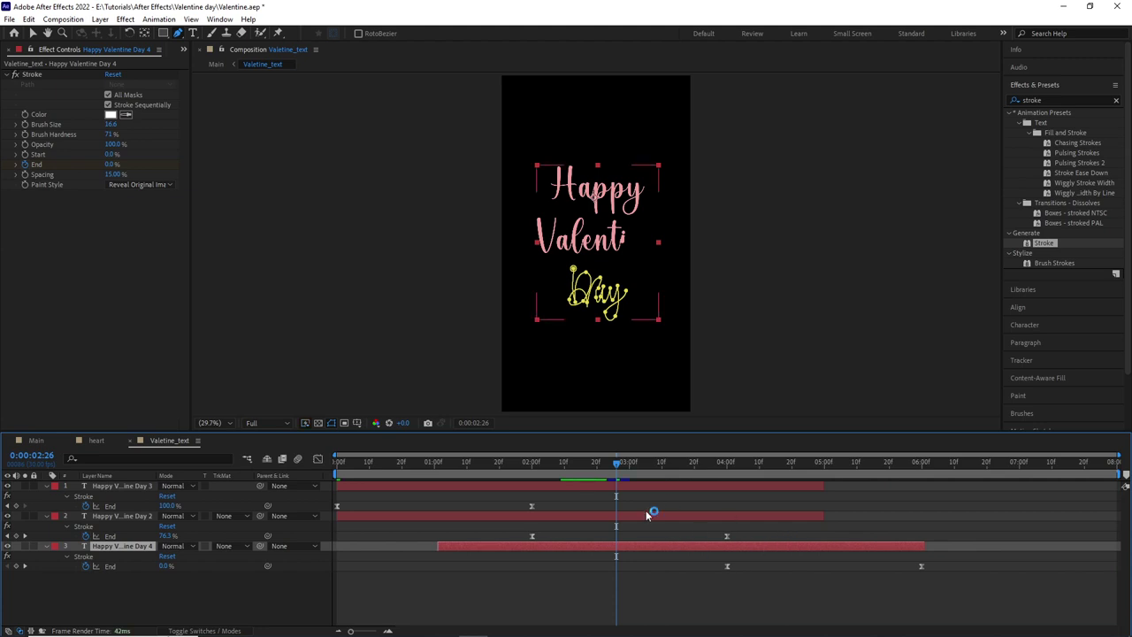
left_click_drag(648, 515, 651, 516)
double_click(770, 546)
left_click(770, 545)
key("space")
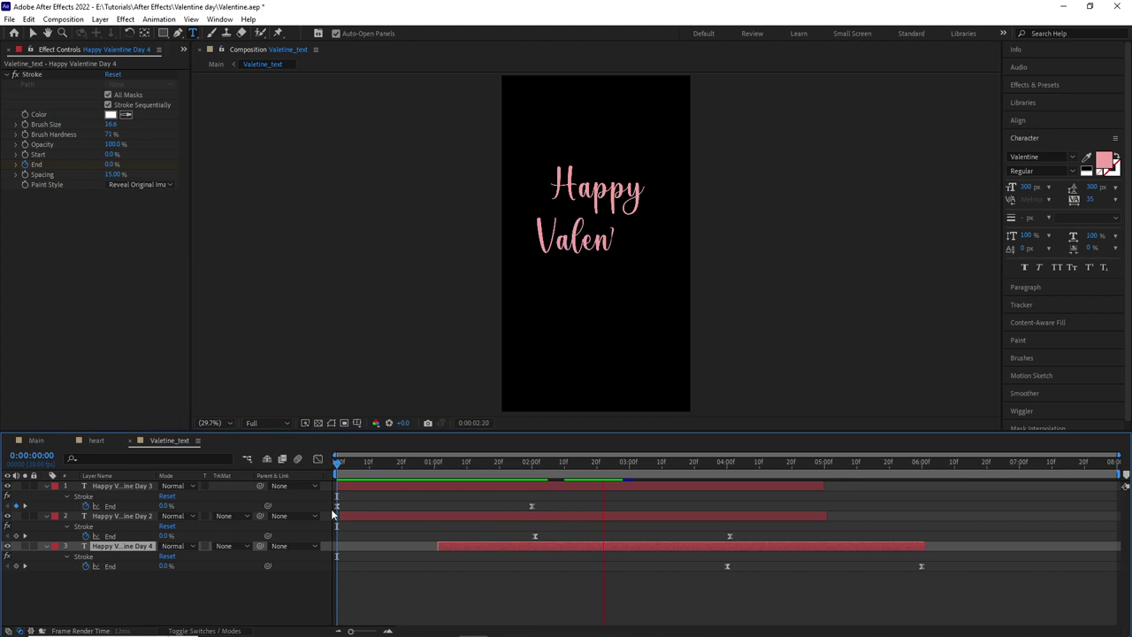
Step: Move the word Day right to x 743.5, then return to the Main composition
left_click(135, 506)
key("p")
mouse_move(164, 519)
left_mouse_down()
mouse_move(200, 519)
mouse_move(189, 530)
left_mouse_up()
left_click_drag(752, 473, 811, 464)
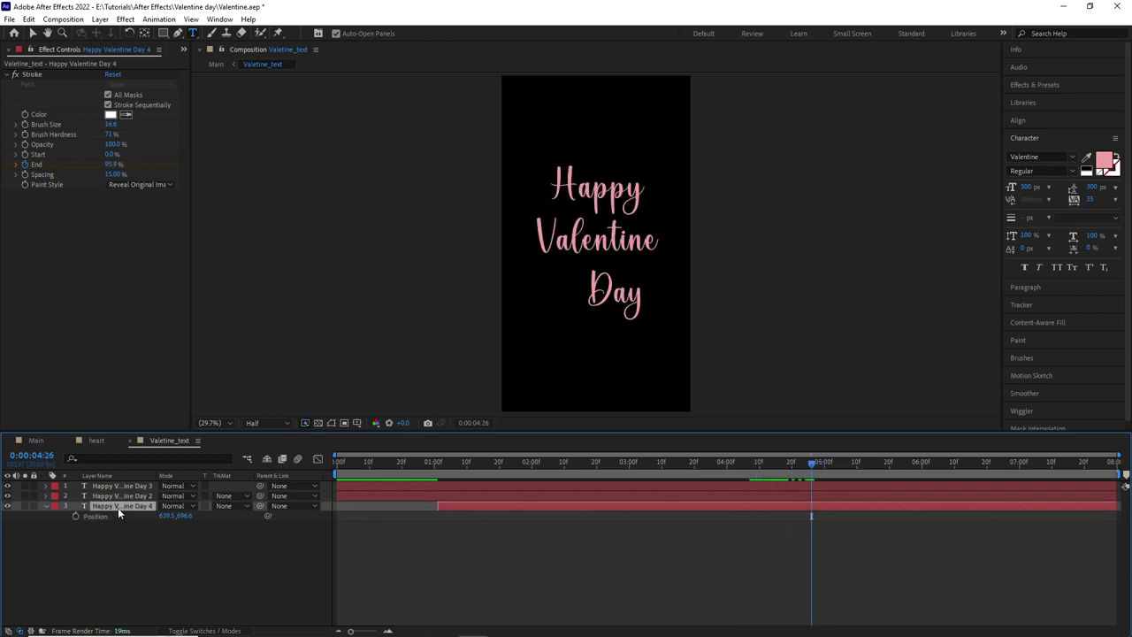
left_click_drag(162, 516, 265, 523)
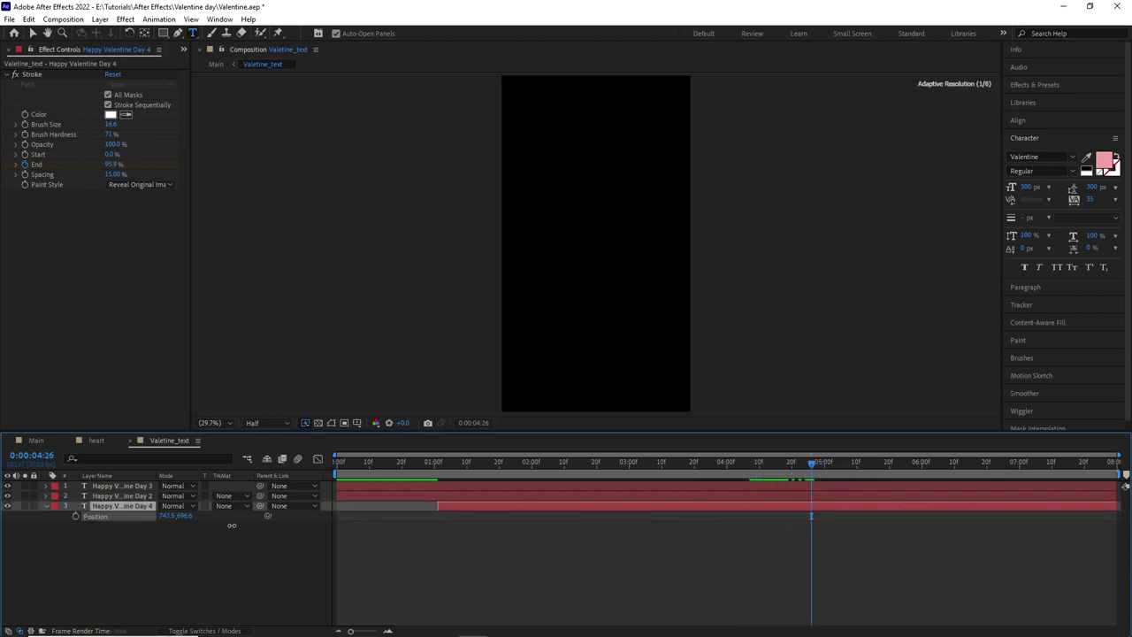
left_click_drag(814, 464, 758, 463)
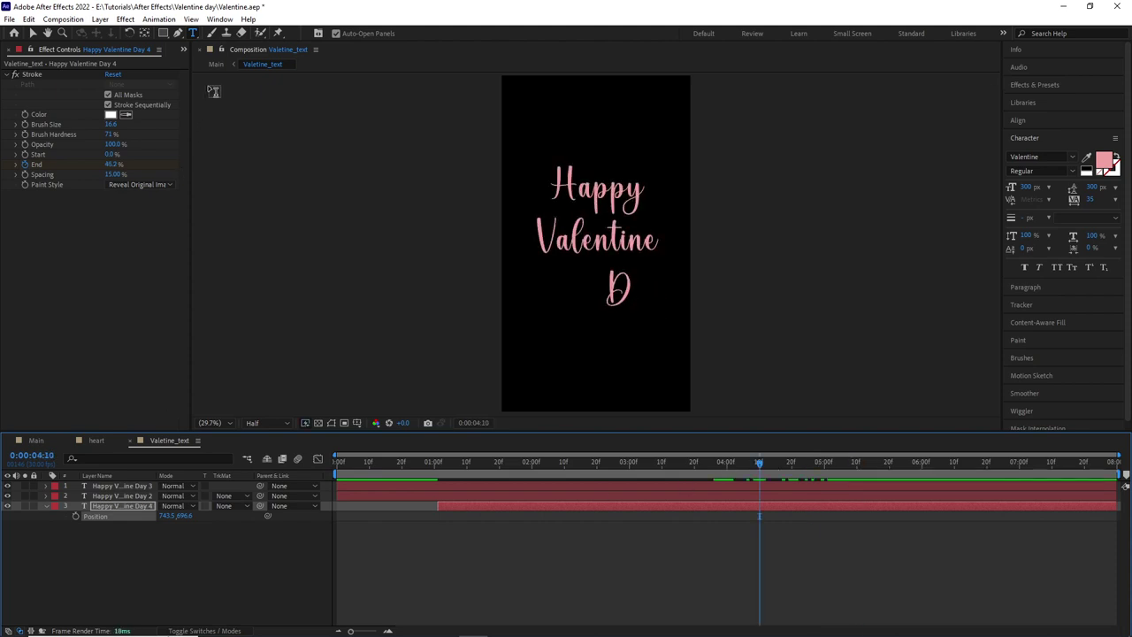
left_click(215, 65)
left_click_drag(561, 464, 592, 479)
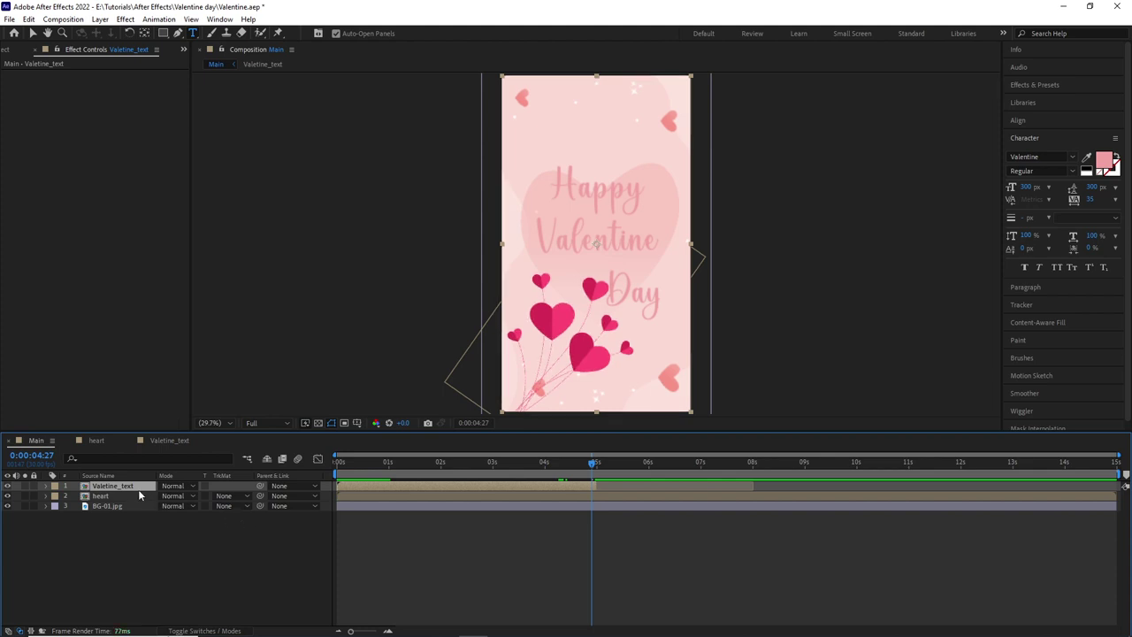
Step: Play back Main with the Valetine_text title over the heart bouquet and BG-01.jpg
key("space")
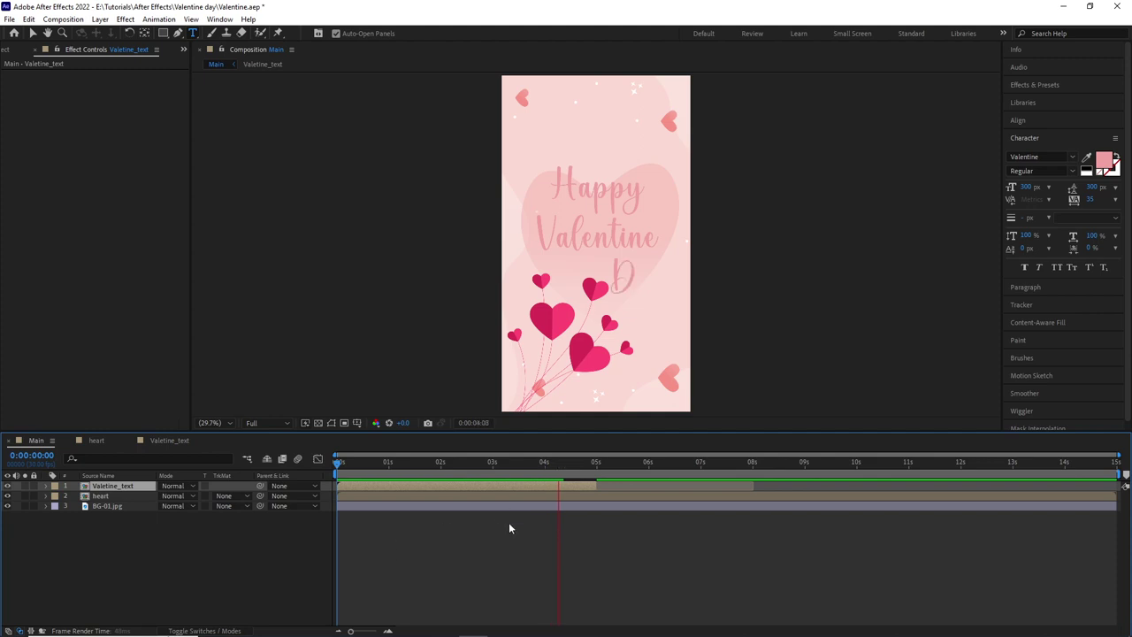
Step: Create the 'image' composition and add the couple photo from the clipart folder
left_click(37, 425)
type("image")
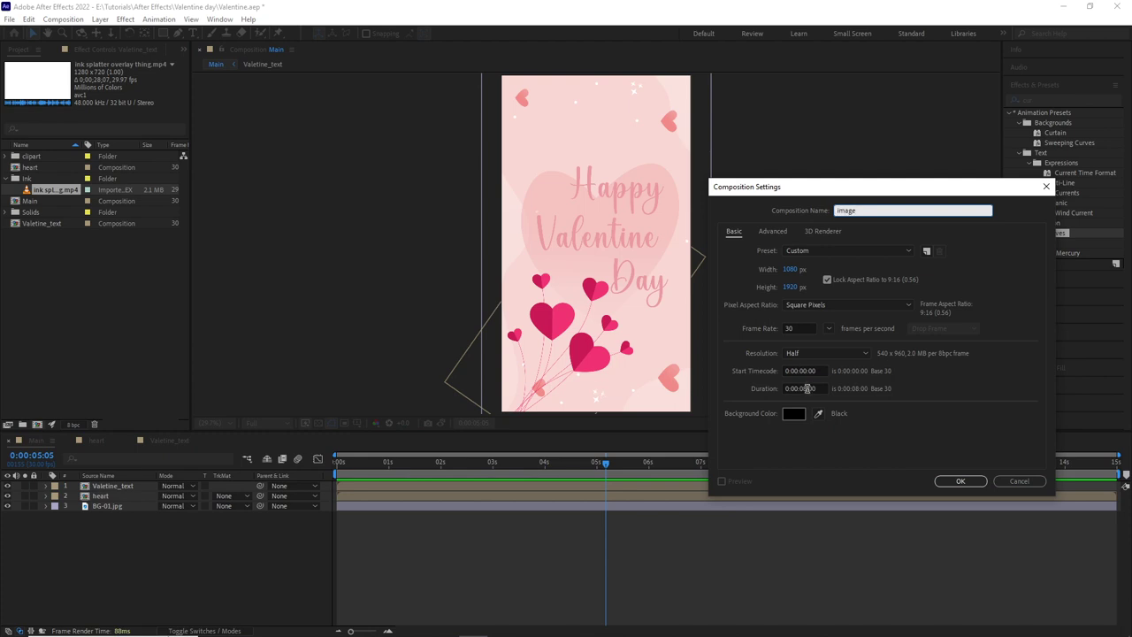
left_click(959, 480)
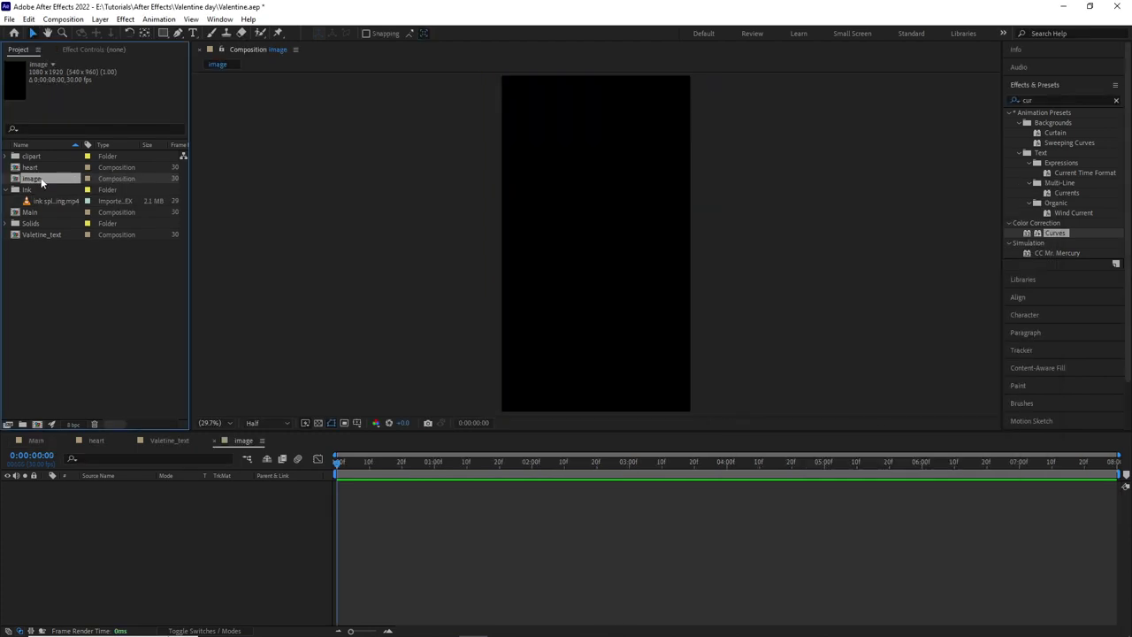
double_click(24, 158)
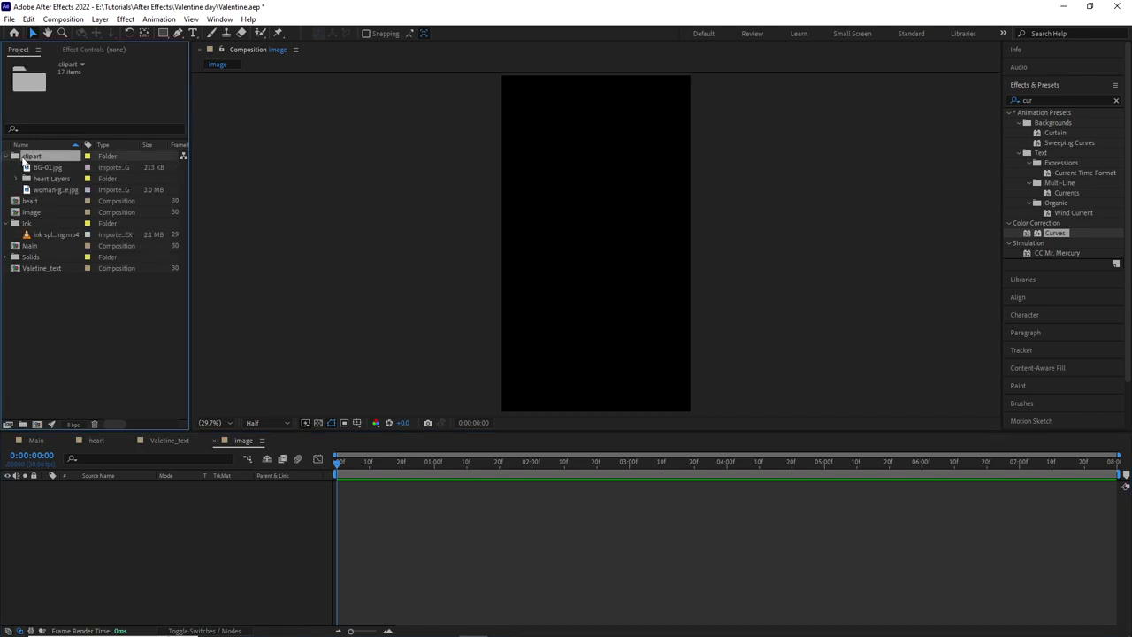
left_click(55, 191)
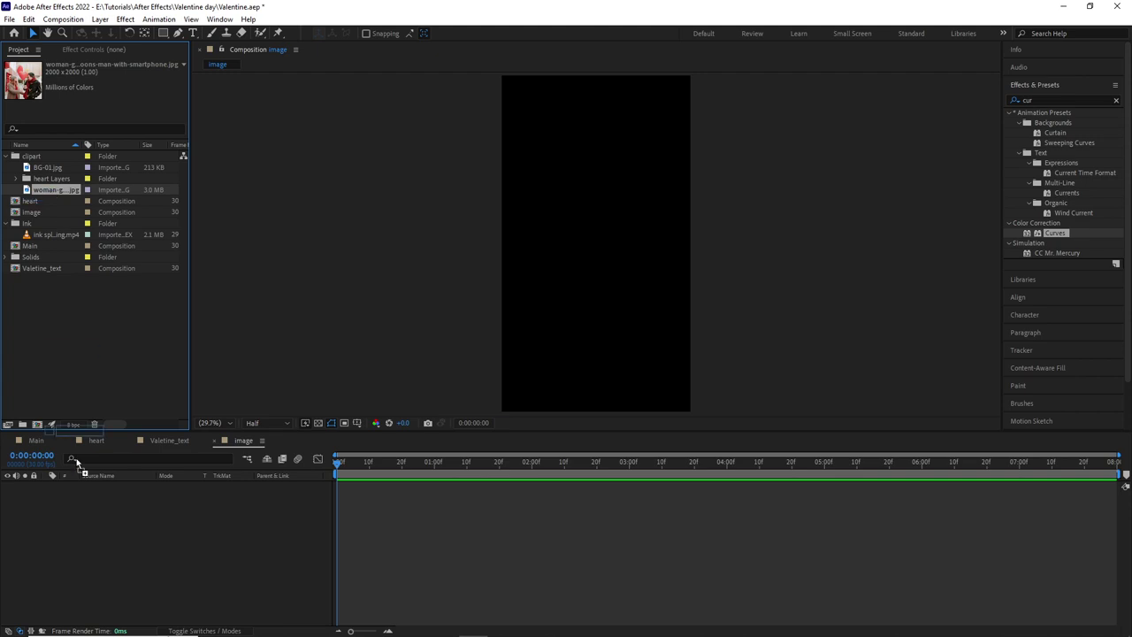
left_click_drag(54, 191, 98, 553)
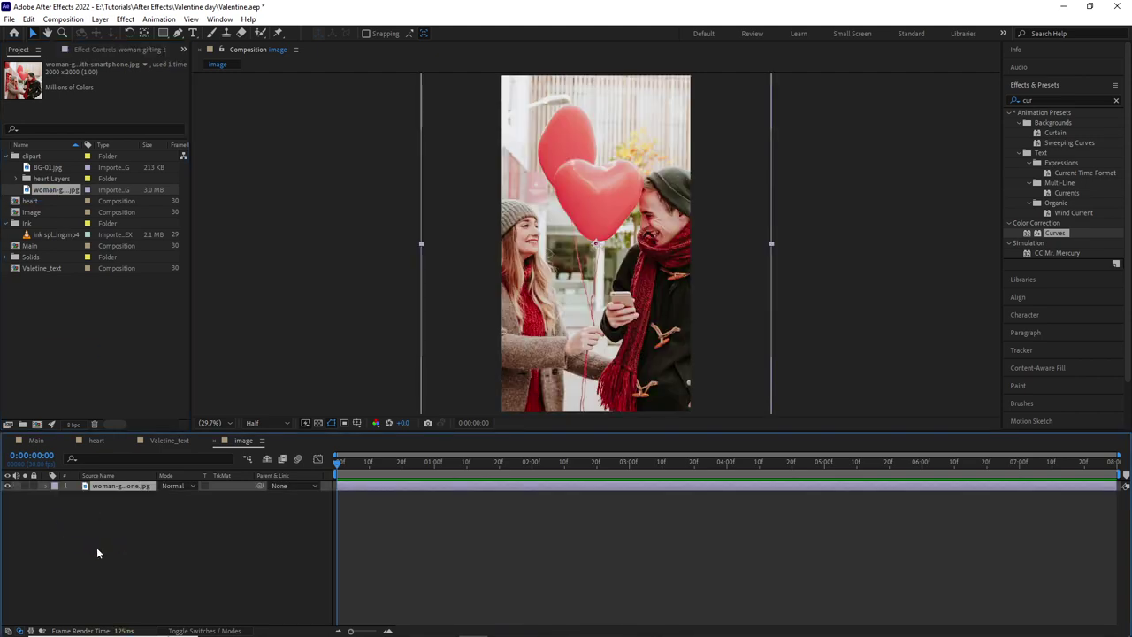
Step: Keyframe the photo's scale from 100% at 0s to 85% at 3s, with the ink clip above
key("s")
left_click(75, 496)
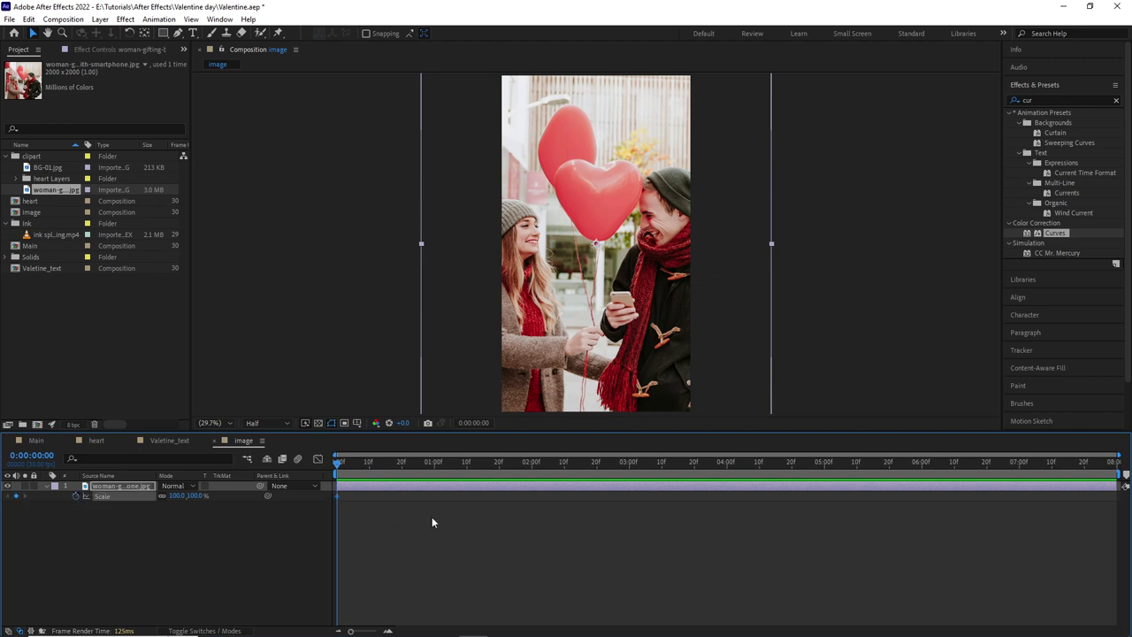
left_click_drag(343, 466, 632, 507)
left_click_drag(178, 497, 168, 497)
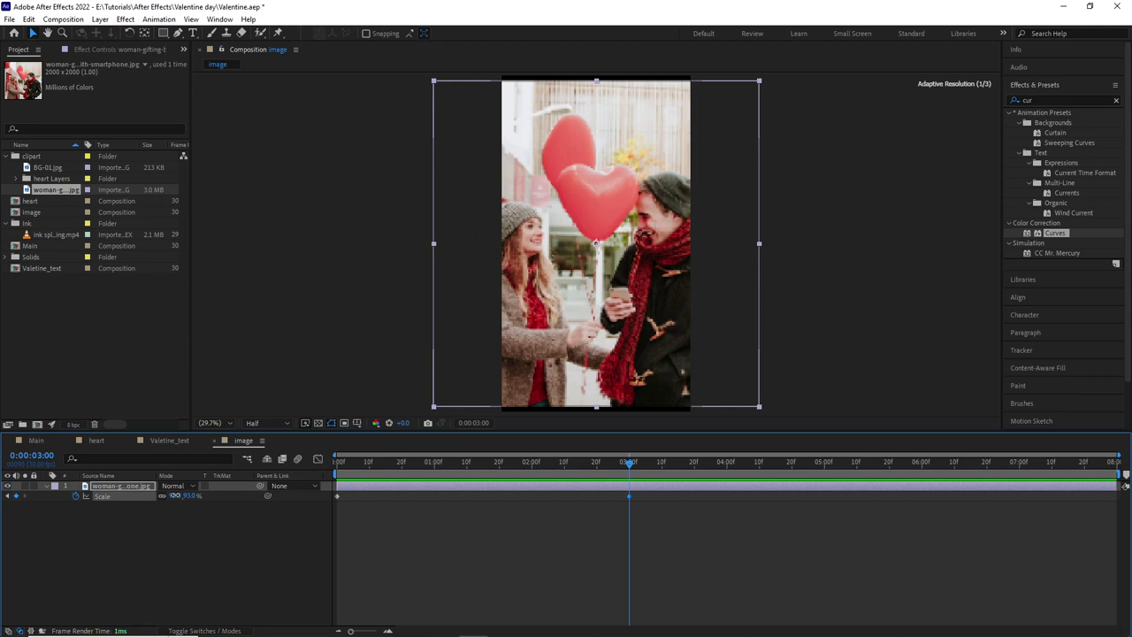
left_click_drag(65, 228, 95, 483)
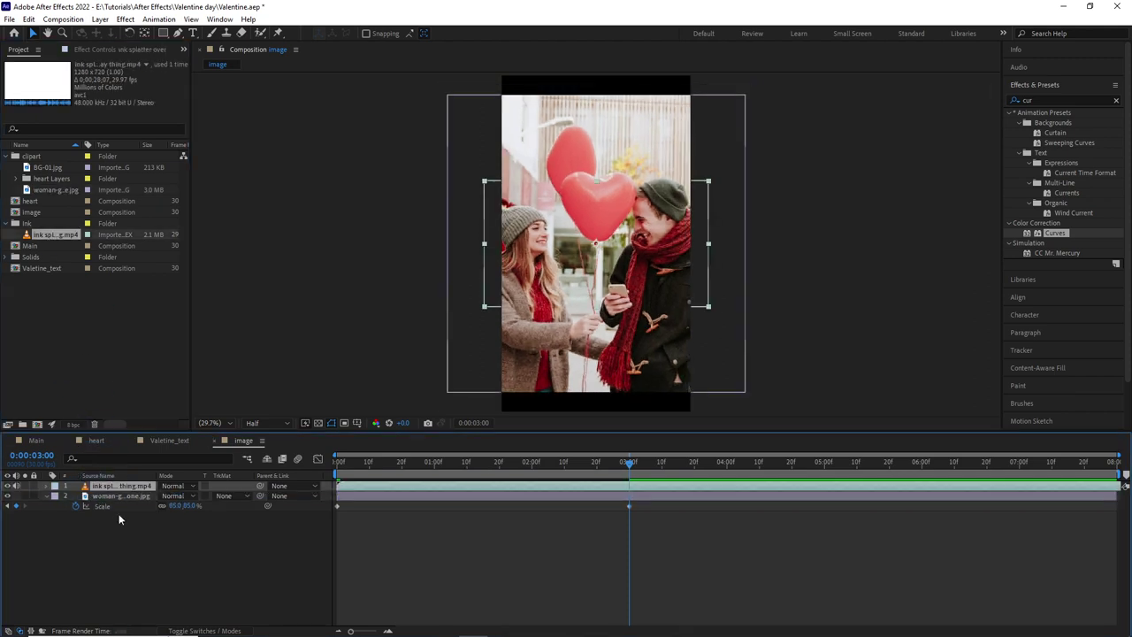
Step: Rotate the ink splatter clip 90 degrees and scale it to 150%
key("r")
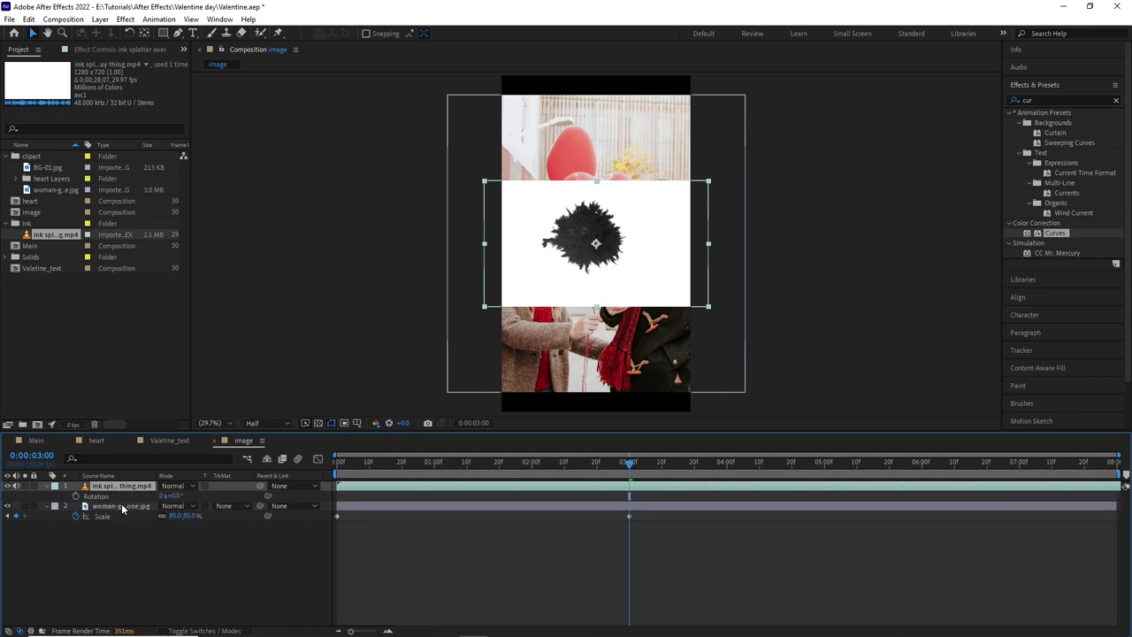
left_click(175, 495)
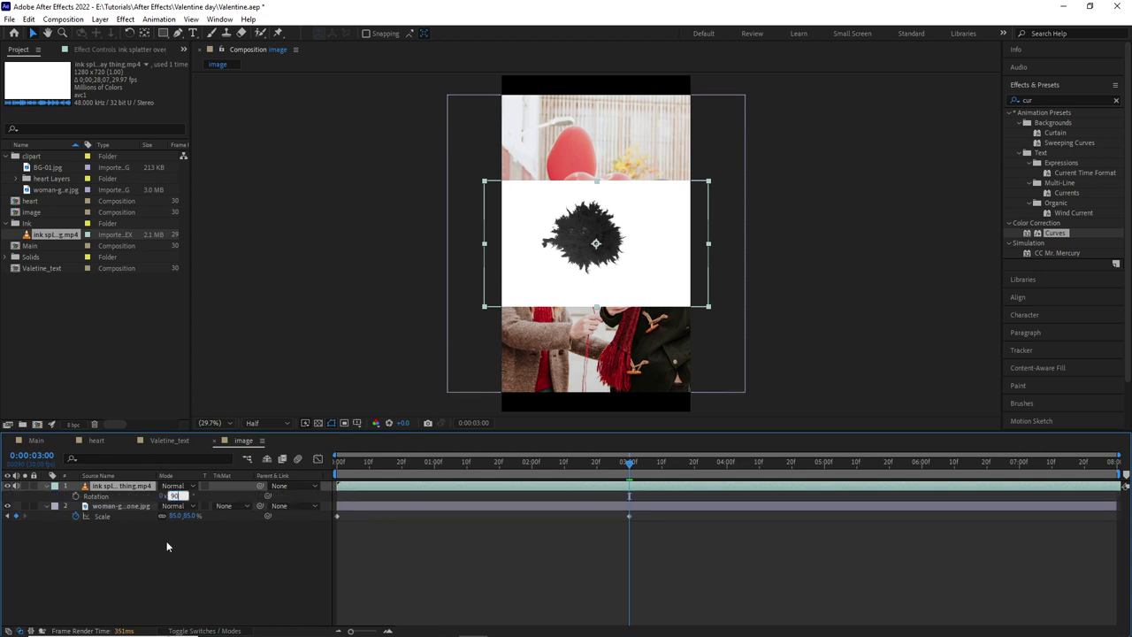
left_click(167, 546)
left_click(135, 481)
key("s")
left_click(177, 495)
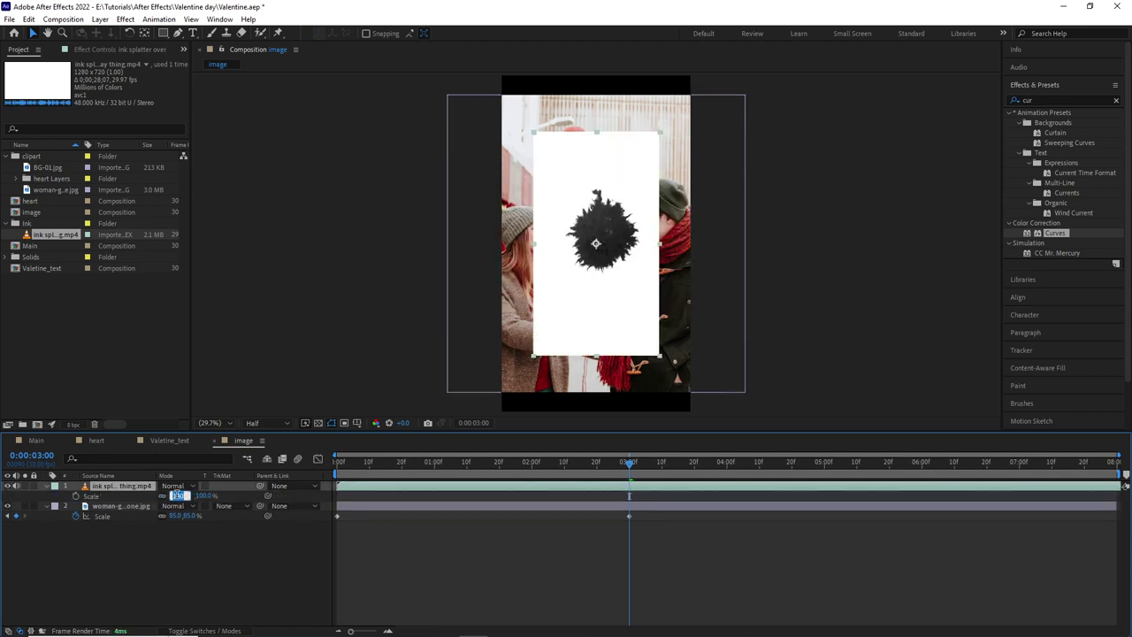
left_click(188, 544)
left_click(178, 495)
left_click(180, 542)
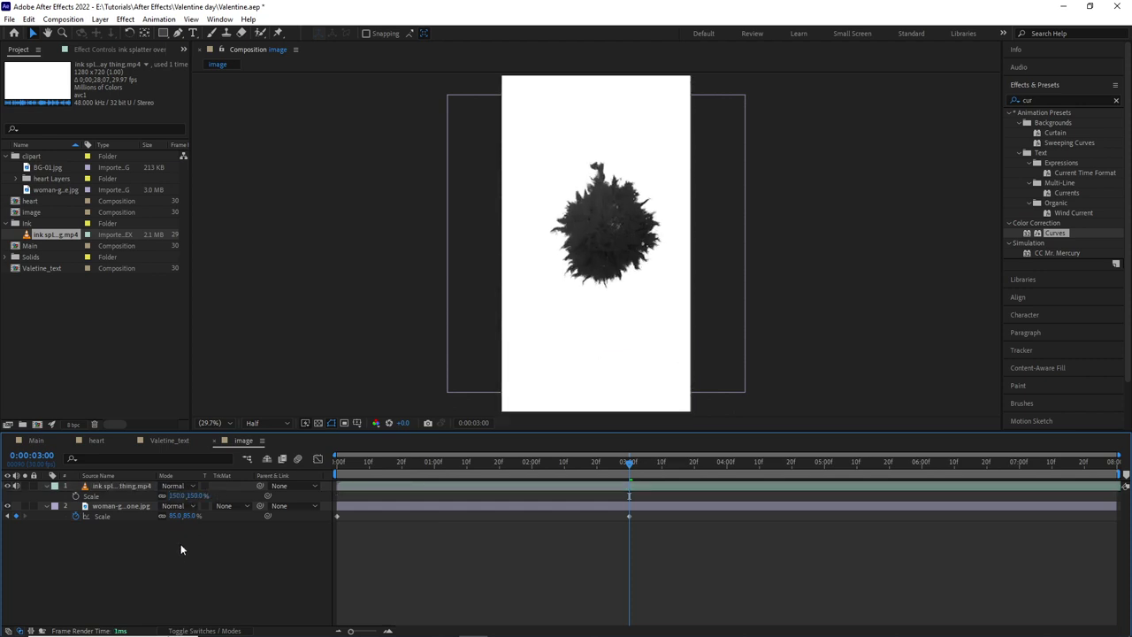
Step: Set the photo's track matte to Luma Inverted, preview, and add the mixkit splatter clip
left_click(141, 487)
left_click(225, 506)
left_click(261, 575)
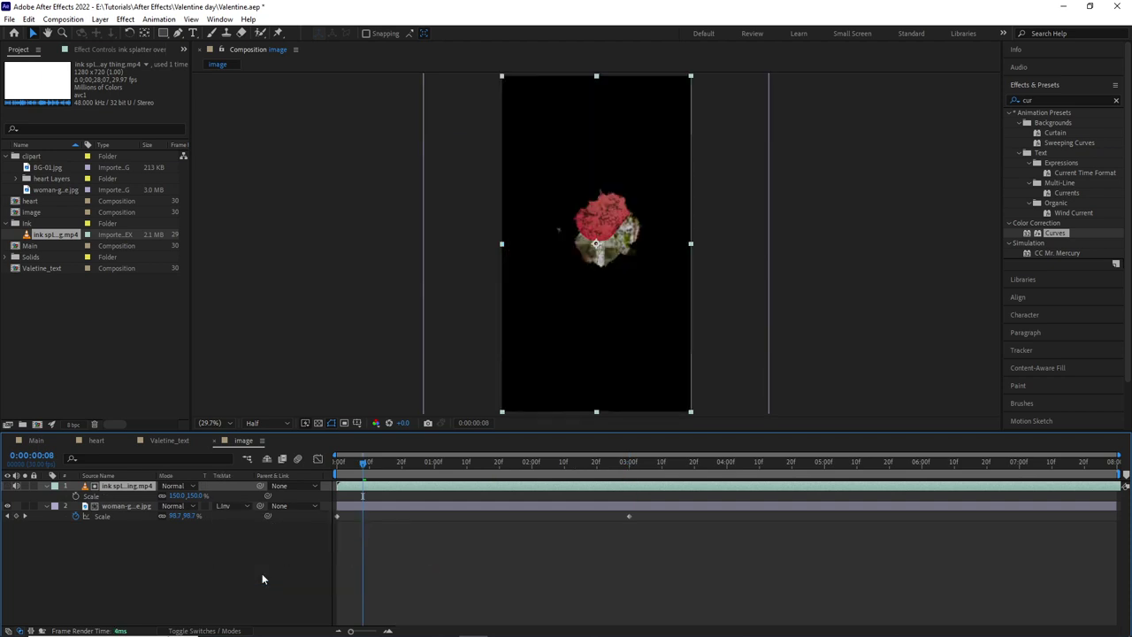
left_click_drag(362, 466, 339, 466)
key("space")
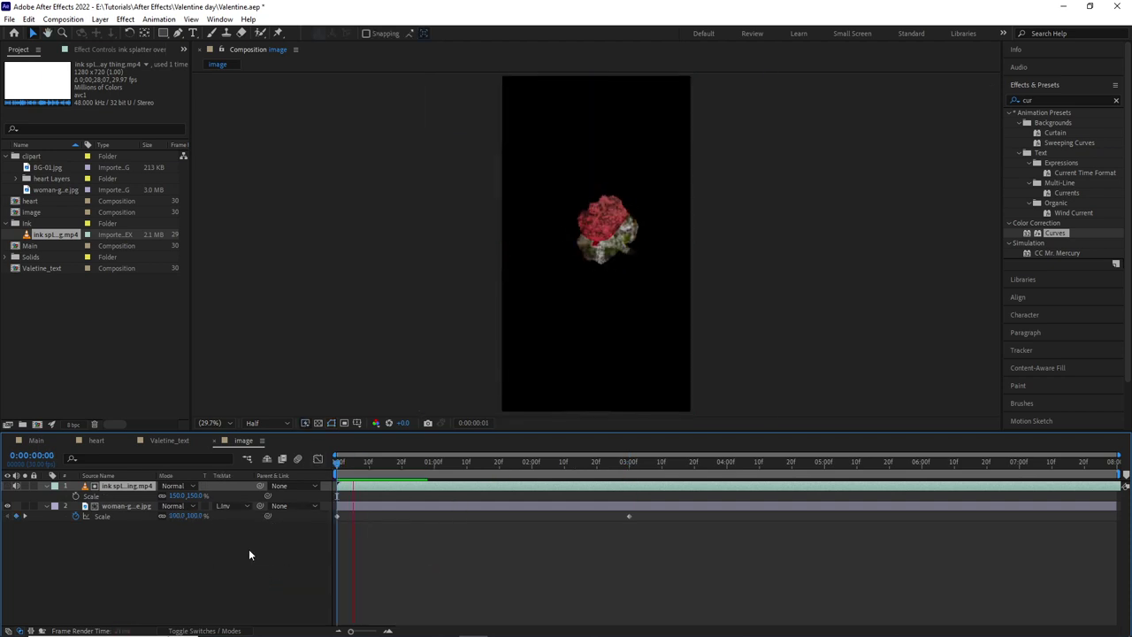
left_click_drag(451, 482, 707, 517)
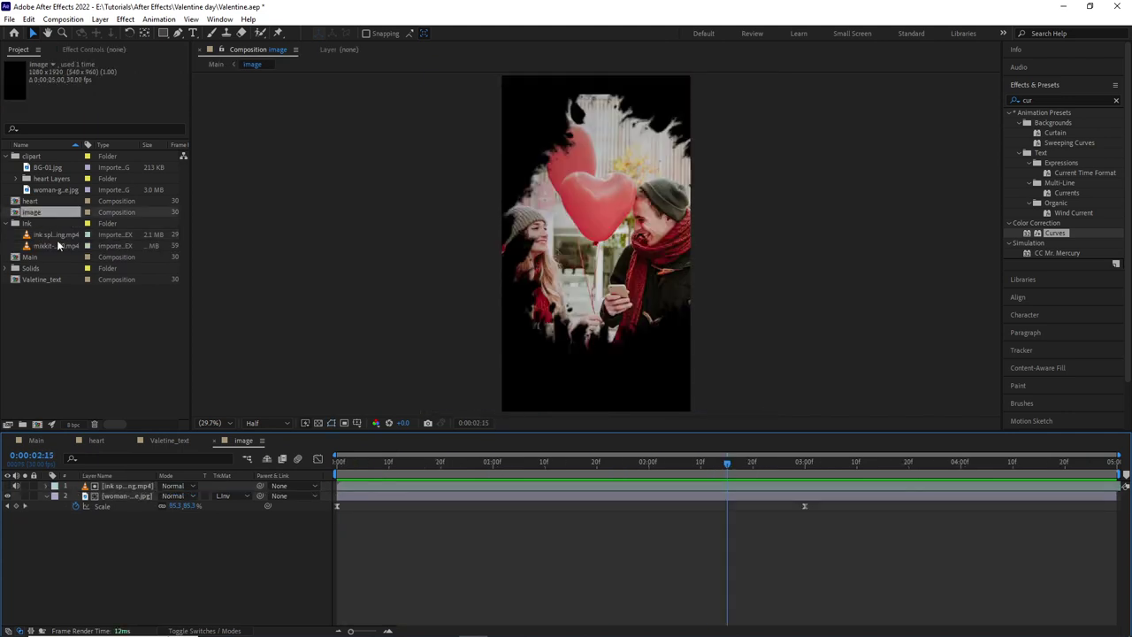
left_click_drag(54, 245, 101, 486)
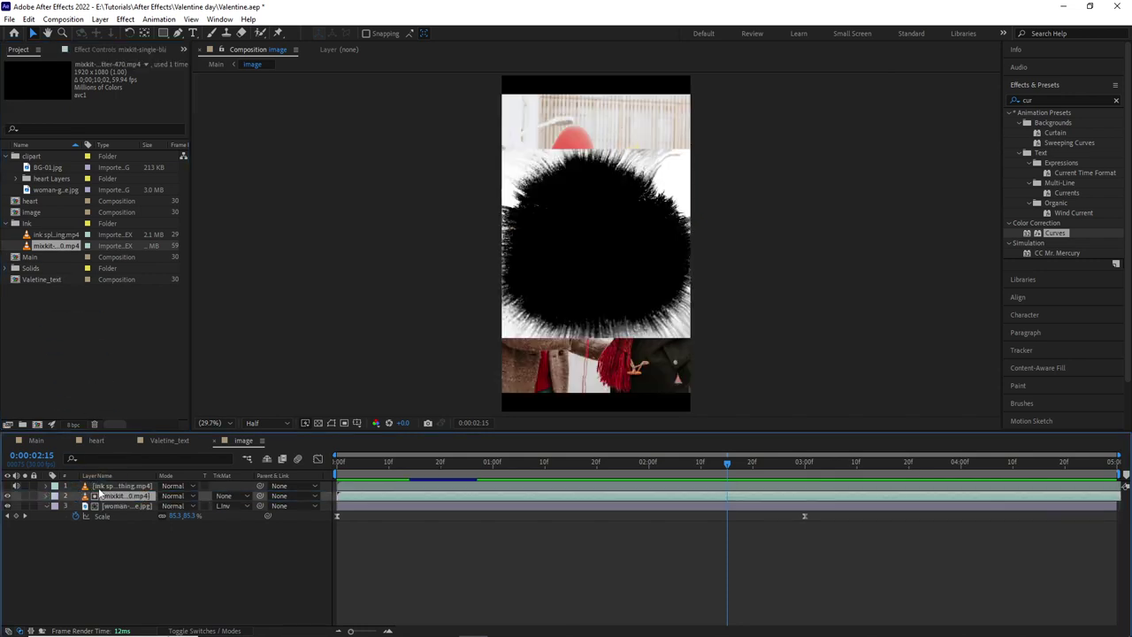
Step: Hide the black splatter, rotate the mixkit matte 90°, and check the reveal near 3 seconds
left_click(7, 497)
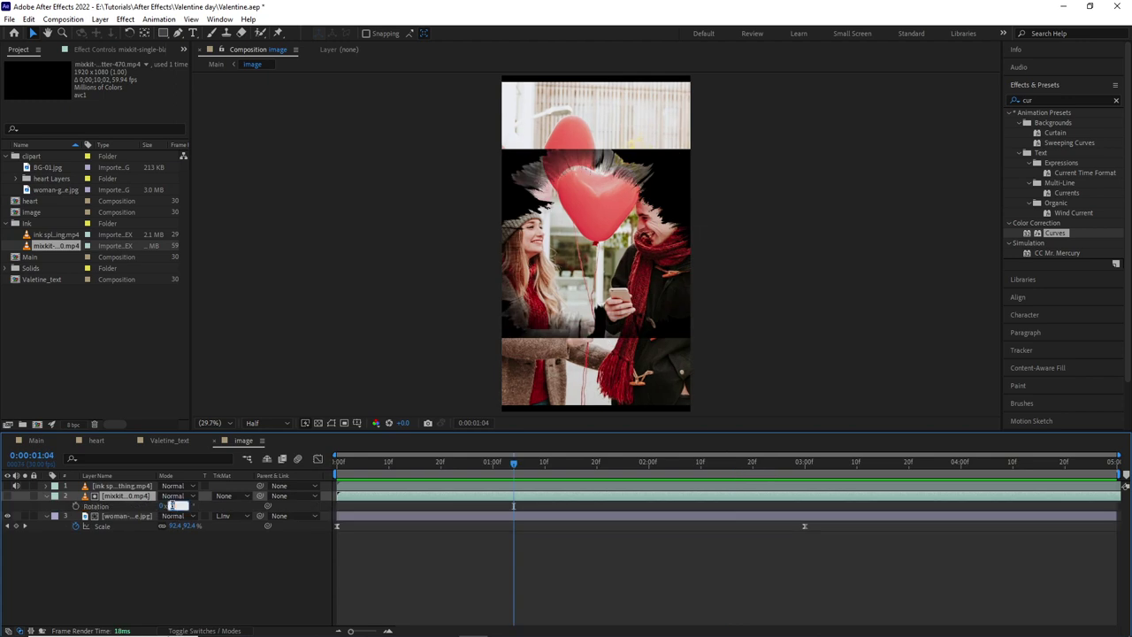
left_click(175, 568)
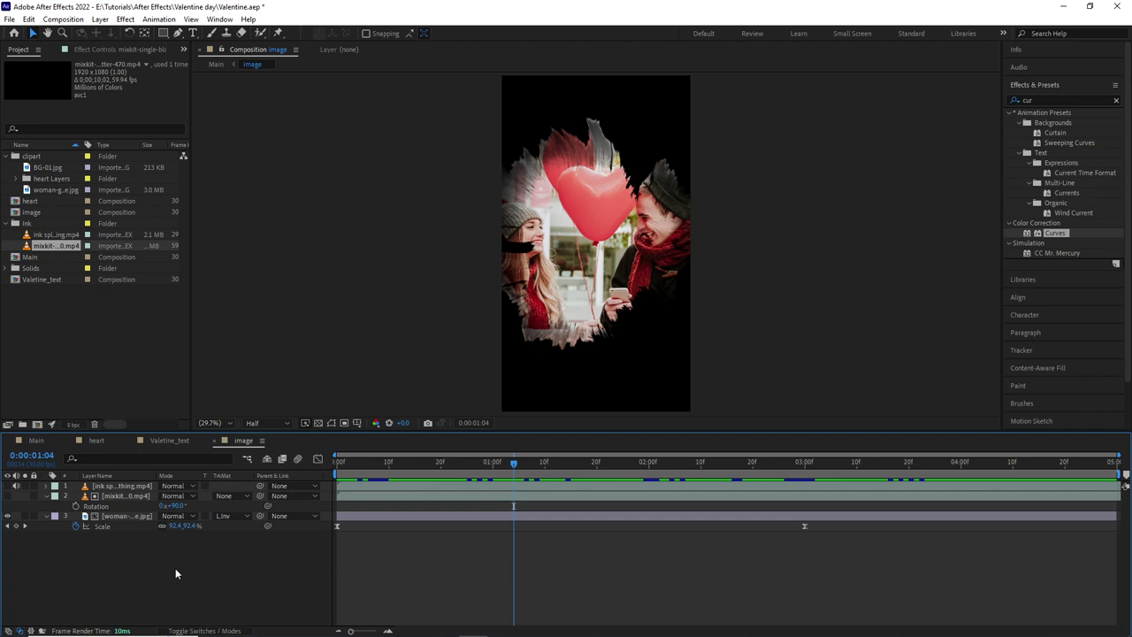
key("space")
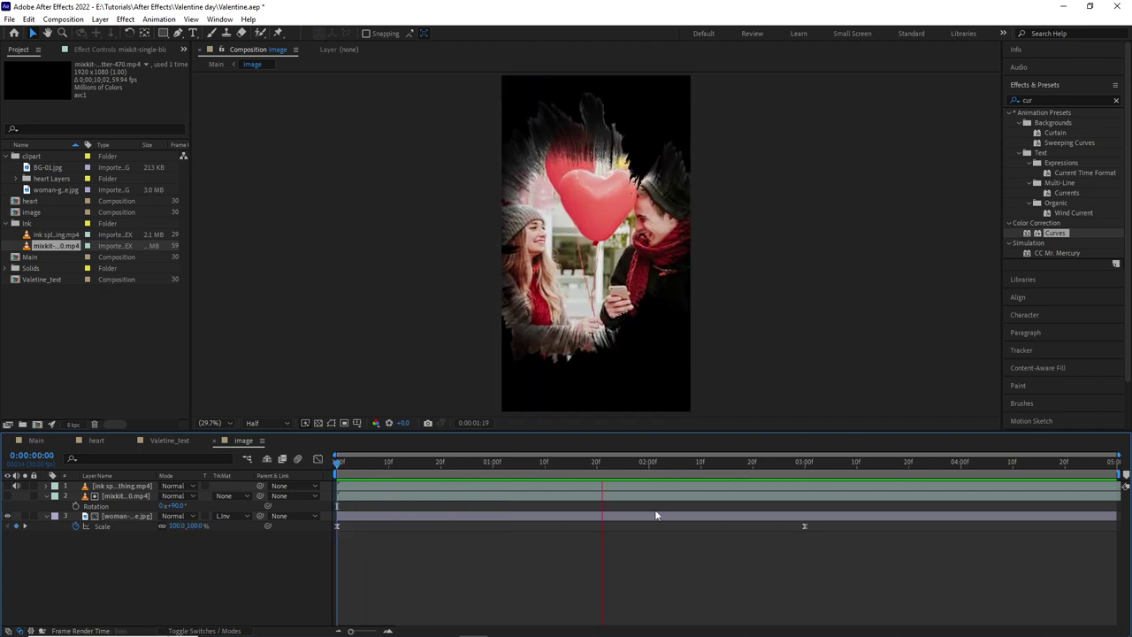
left_click(363, 460)
left_click_drag(363, 458, 1059, 509)
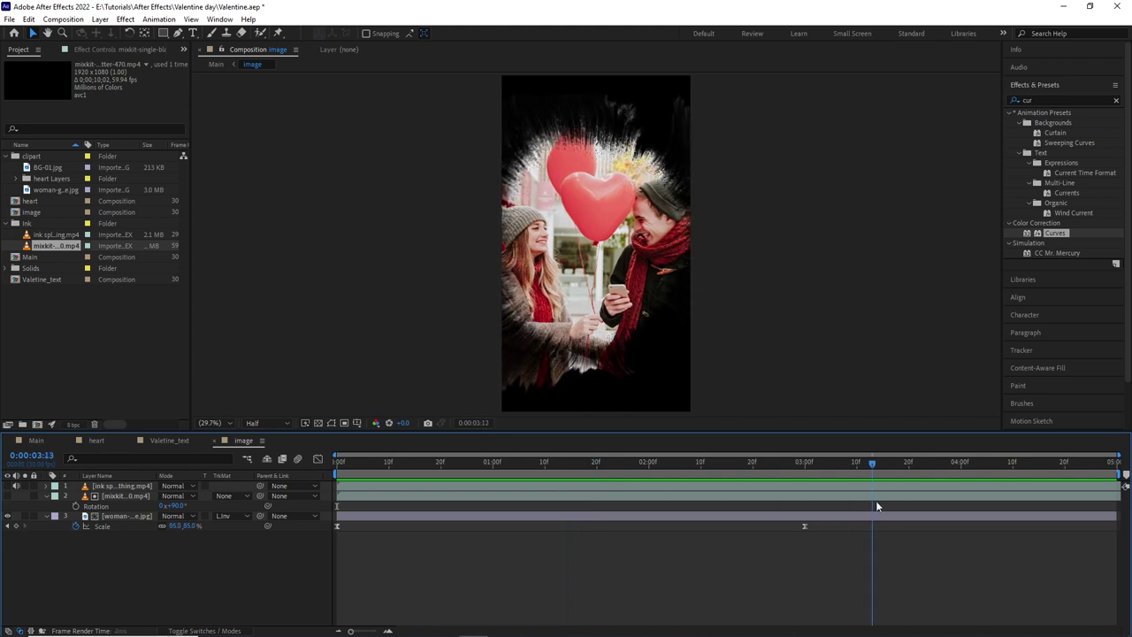
Step: Preview Main with the image comp revealing the couple photo around 7 seconds
left_click(215, 65)
left_click_drag(942, 463, 344, 522)
key("space")
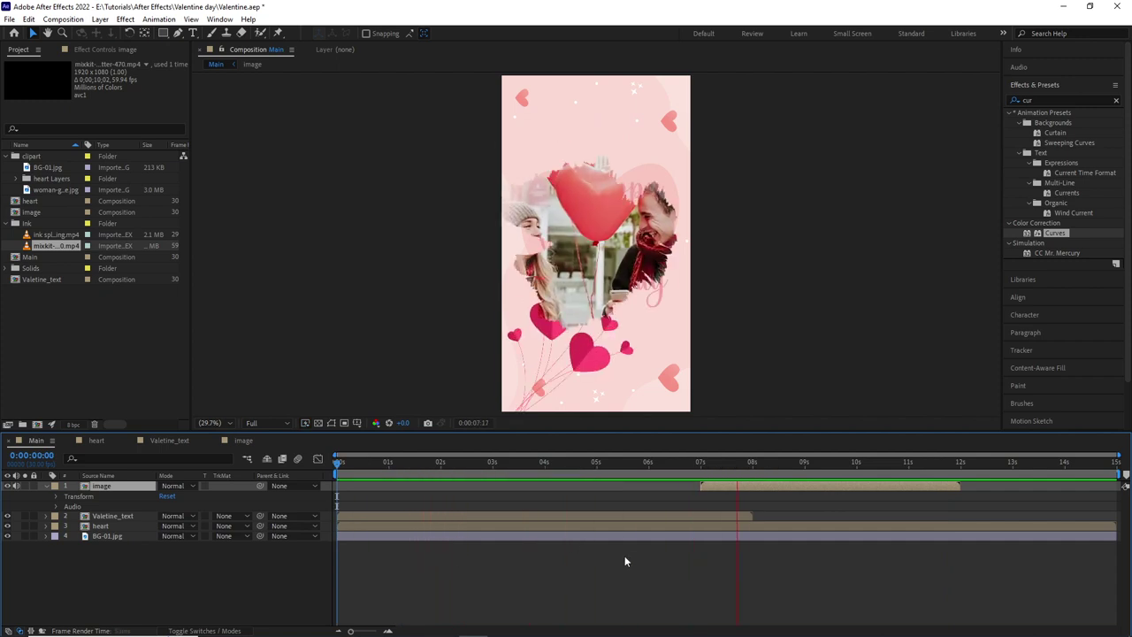
Step: Set up a new 1080×1920, 30 fps composition named Tree lasting 10 seconds
key("space")
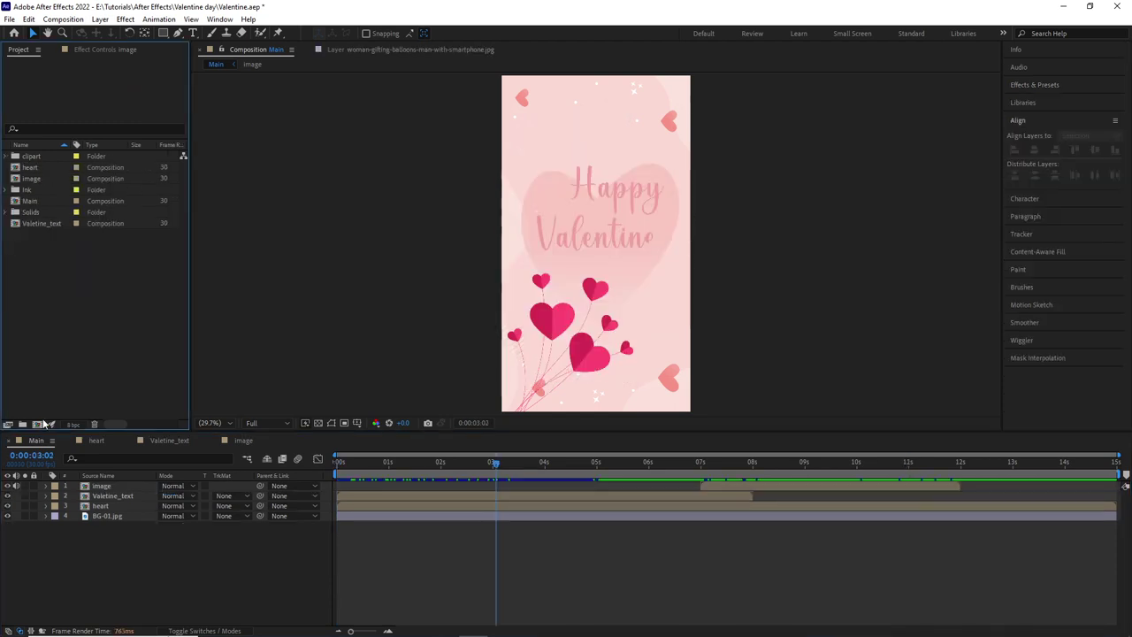
key("ctrl+n")
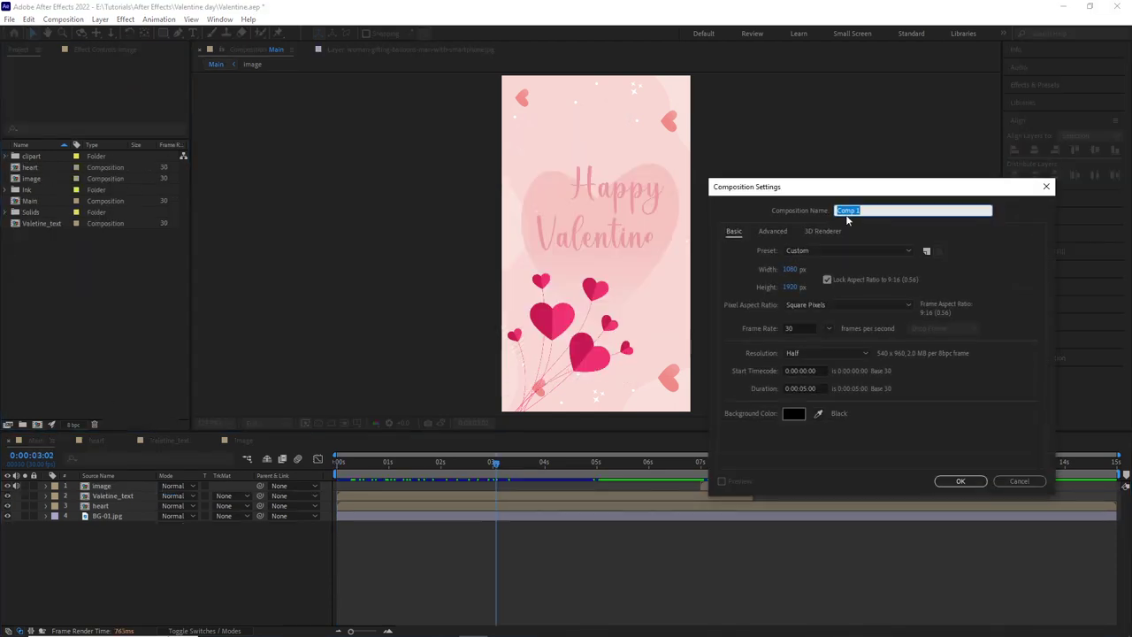
left_click_drag(803, 389, 811, 388)
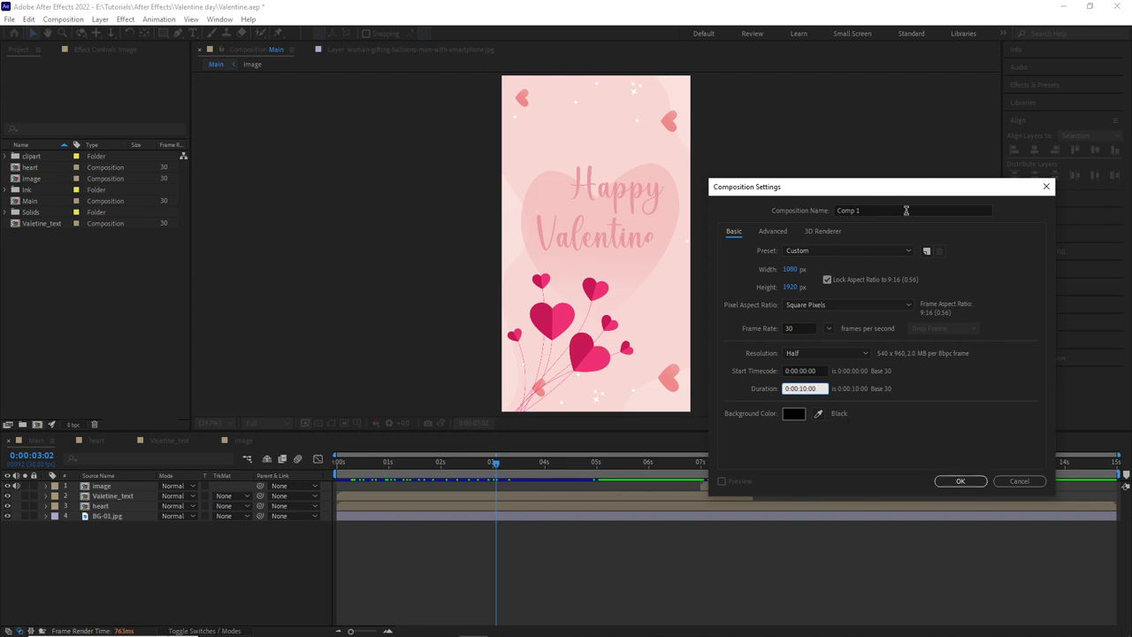
left_click(904, 209)
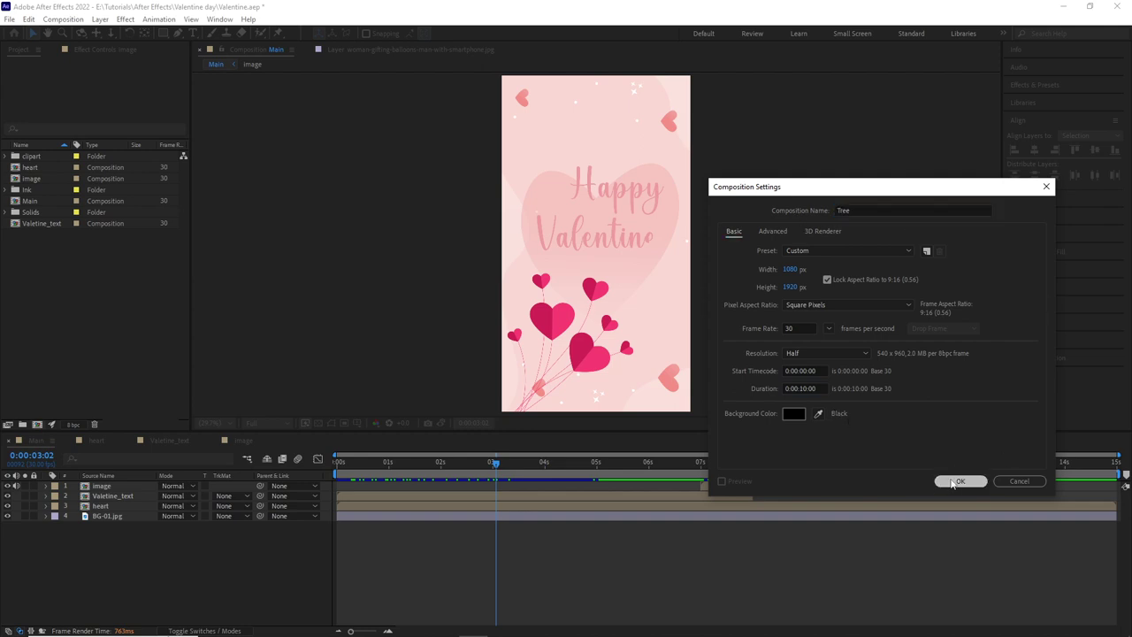
key("Return")
Step: Import Tree.ai as a composition, delete the empty Tree comp, and open Tree 2
double_click(80, 361)
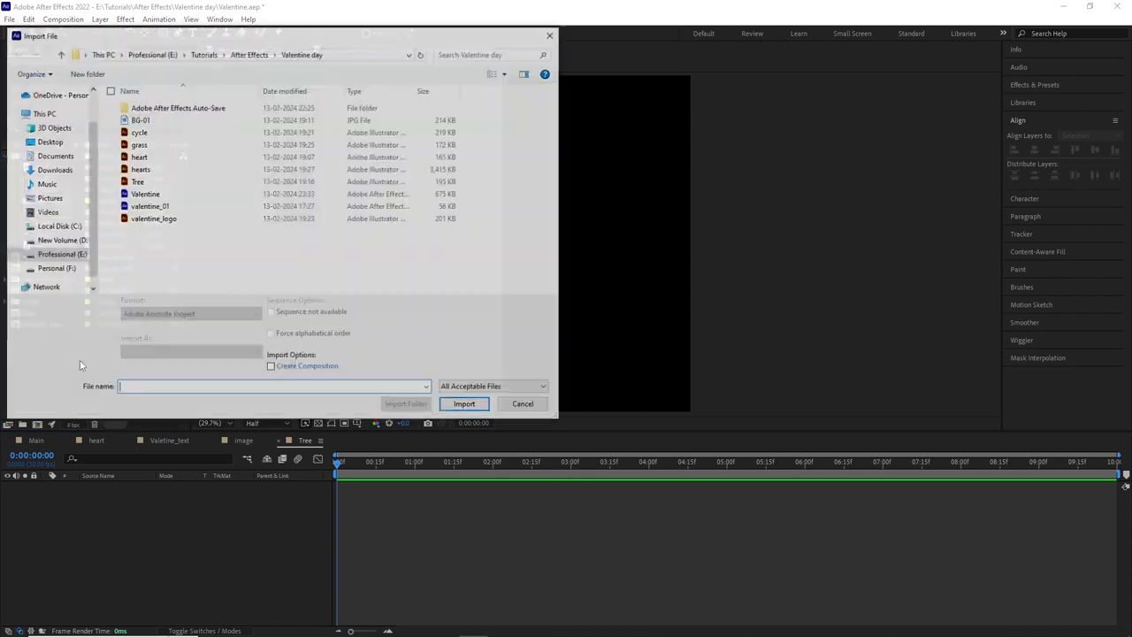
left_click(226, 182)
left_click(245, 353)
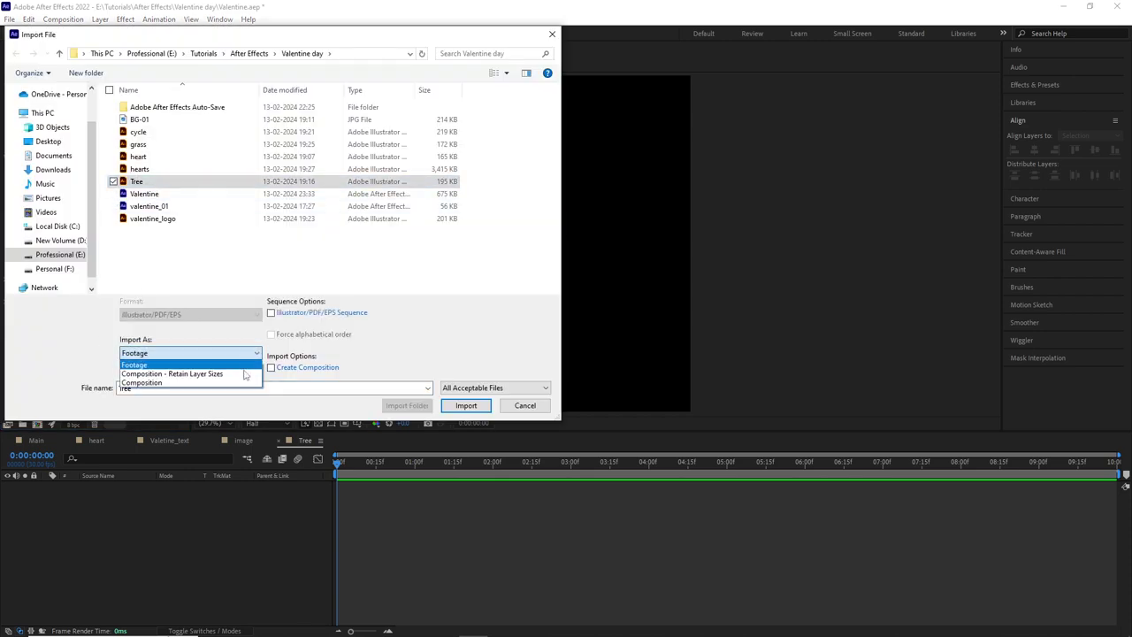
left_click(248, 383)
left_click(478, 405)
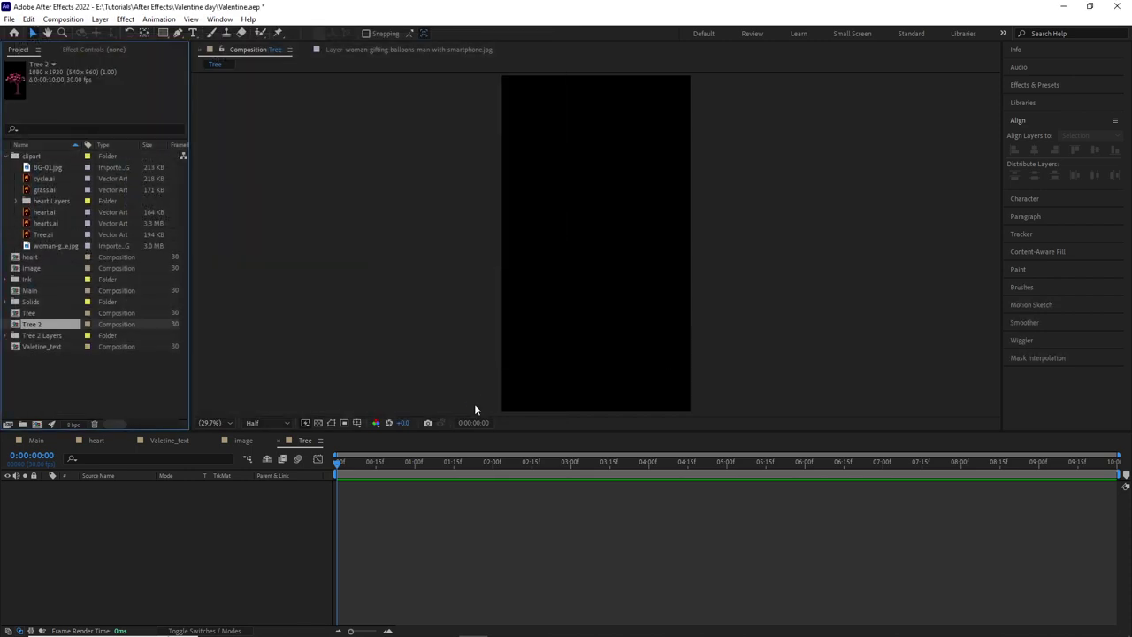
left_click(32, 315)
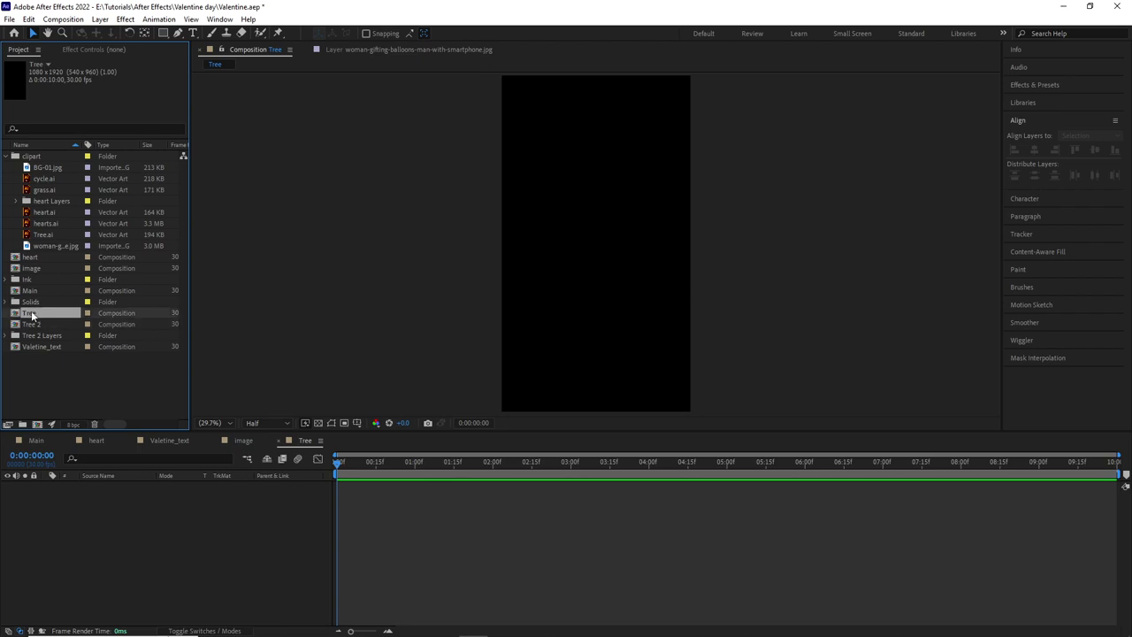
key("Delete")
double_click(32, 314)
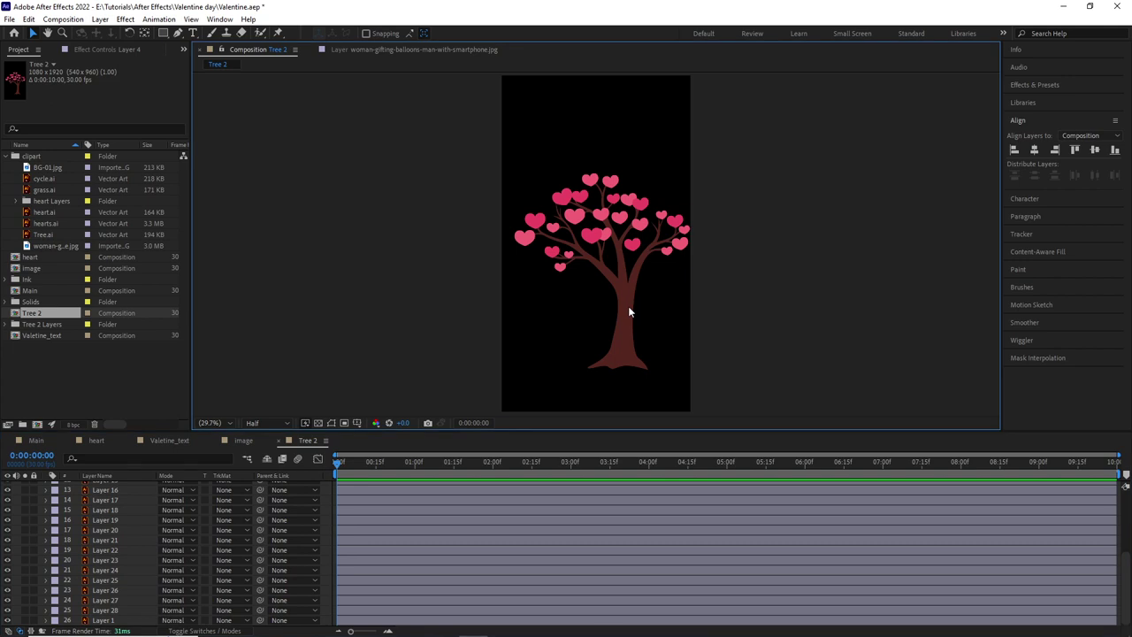
Step: Select all Tree 2 layers and apply Create Shapes from Vector Layer
scroll(106, 531, "up", 5)
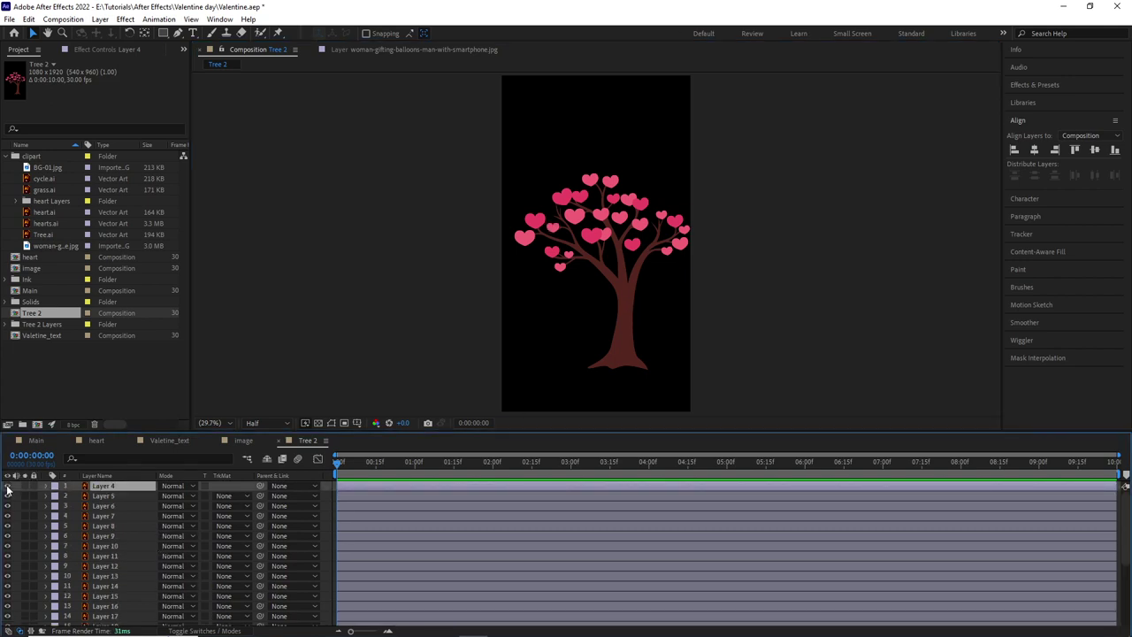
scroll(7, 592, "down", 4)
left_click(7, 619)
left_click(7, 620)
left_click(43, 620)
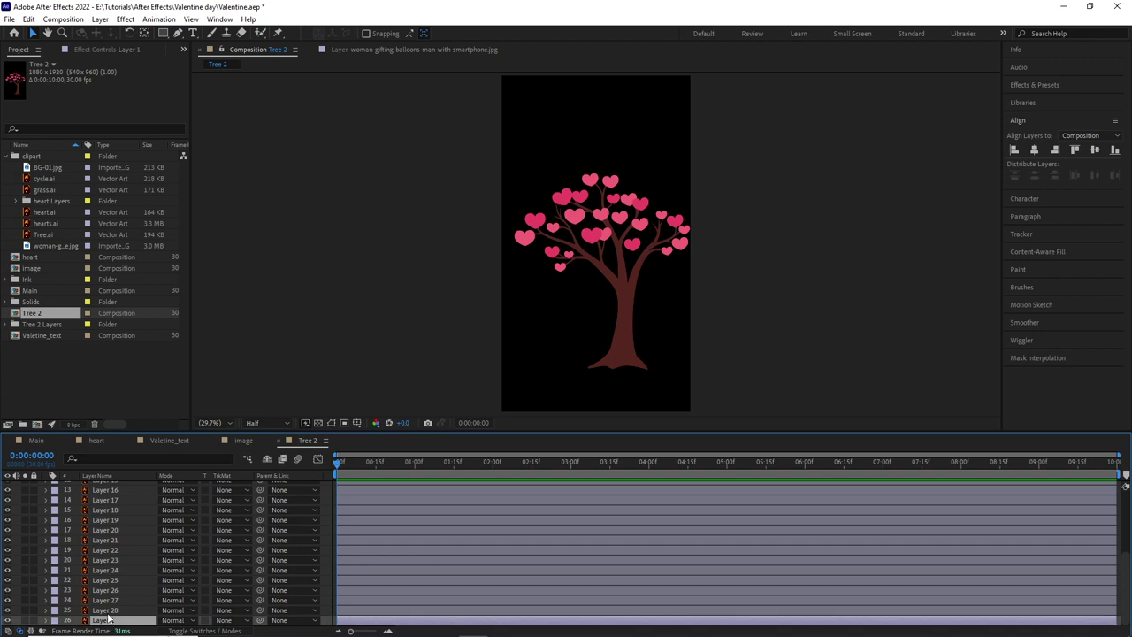
scroll(122, 525, "up", 5)
left_click(117, 489, "shift")
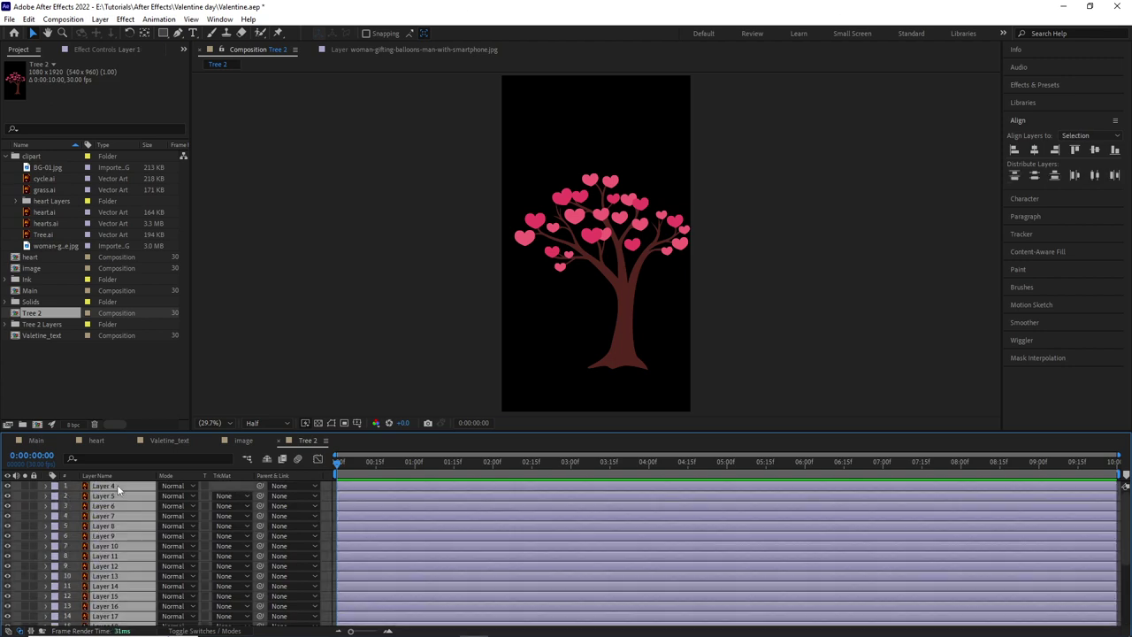
right_click(119, 489)
mouse_move(170, 379)
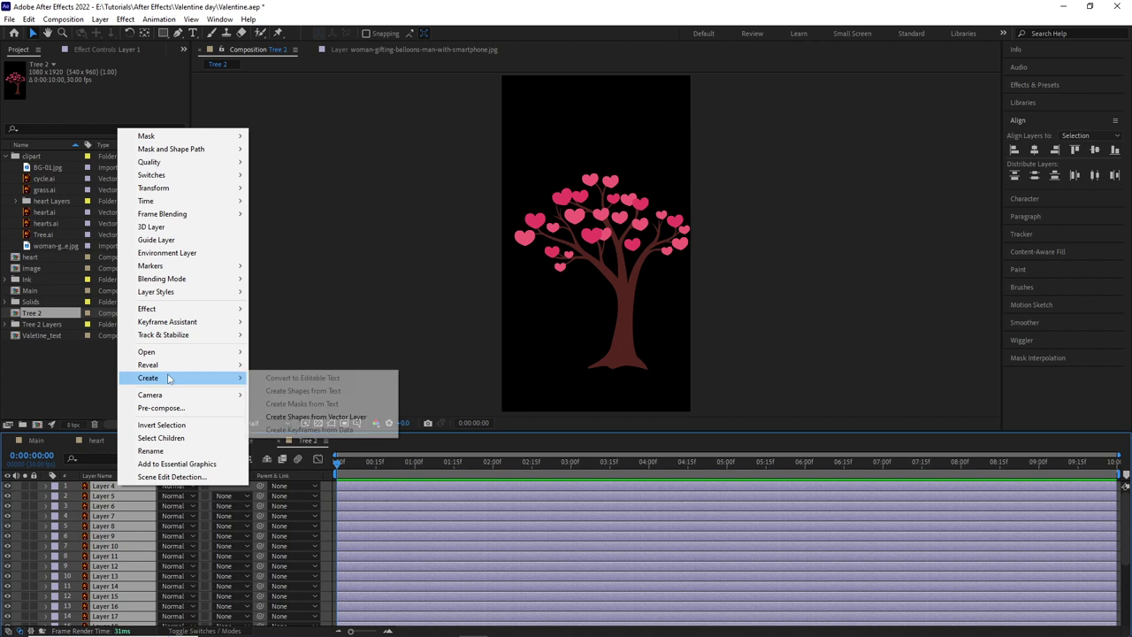
left_click(324, 417)
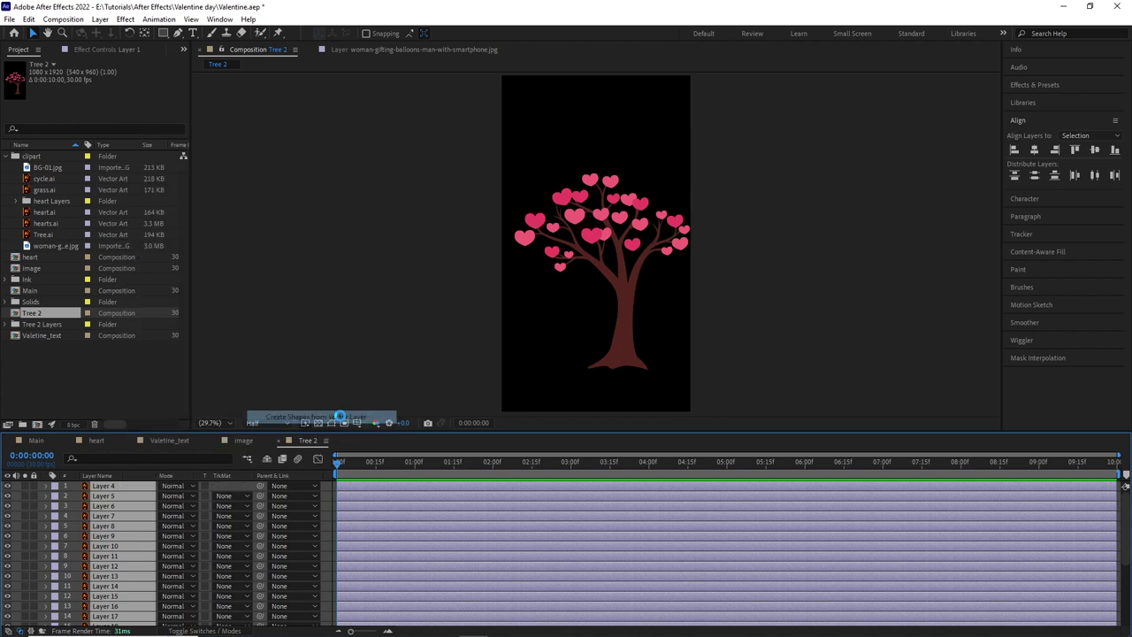
Step: Select the original Illustrator layers from Layer 1 upward and delete them, keeping the Outlines layers
scroll(118, 602, "down", 5)
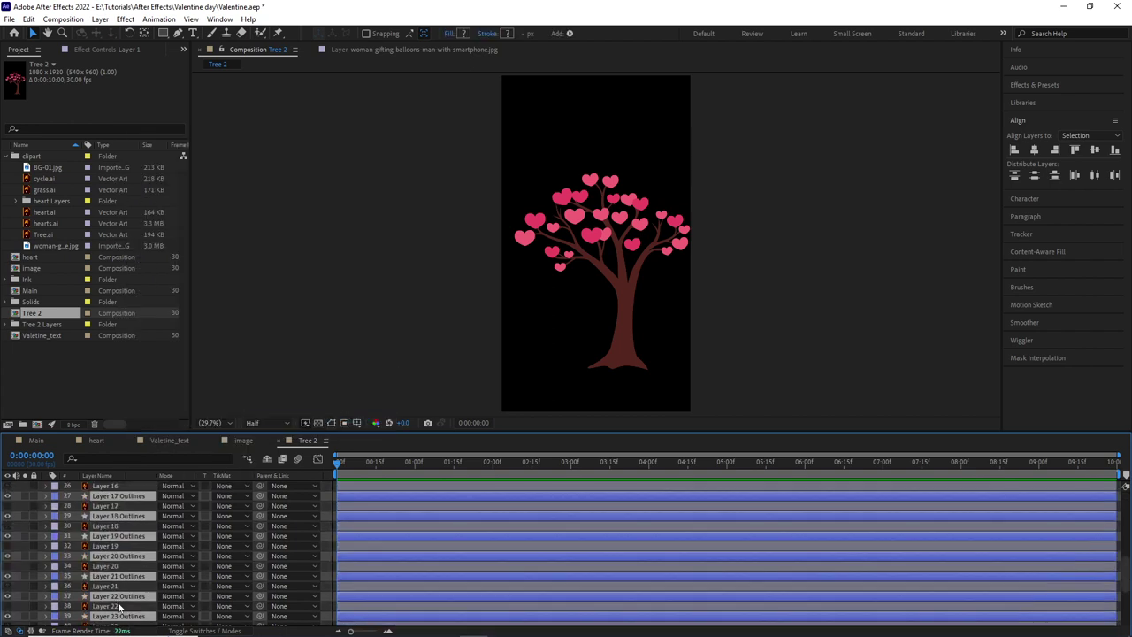
left_click_drag(519, 429, 453, 258)
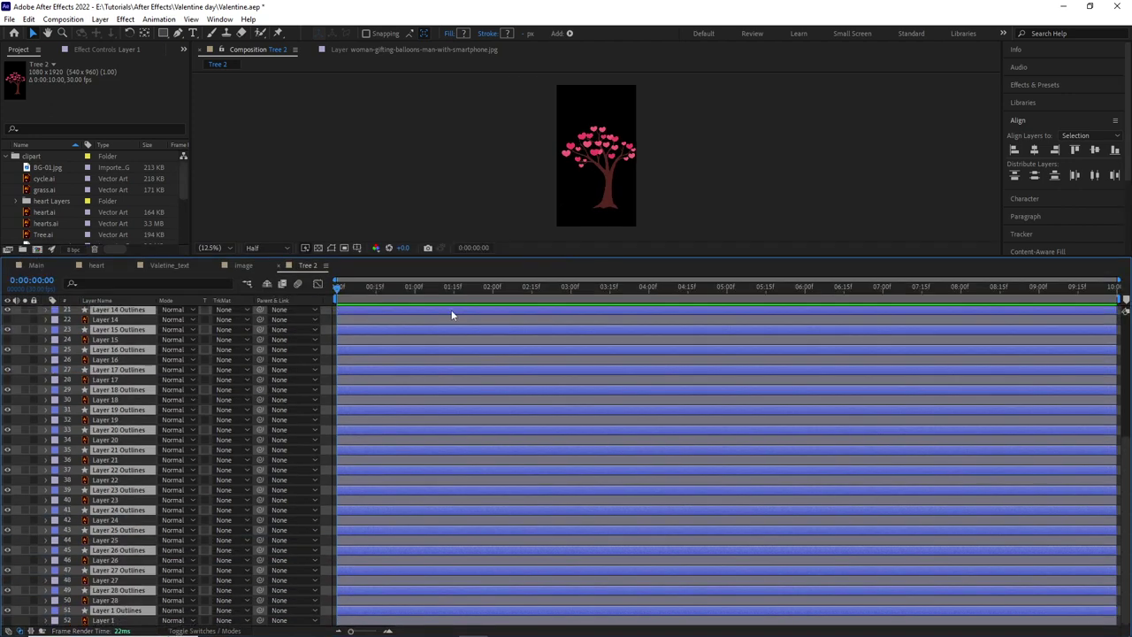
left_click(102, 621)
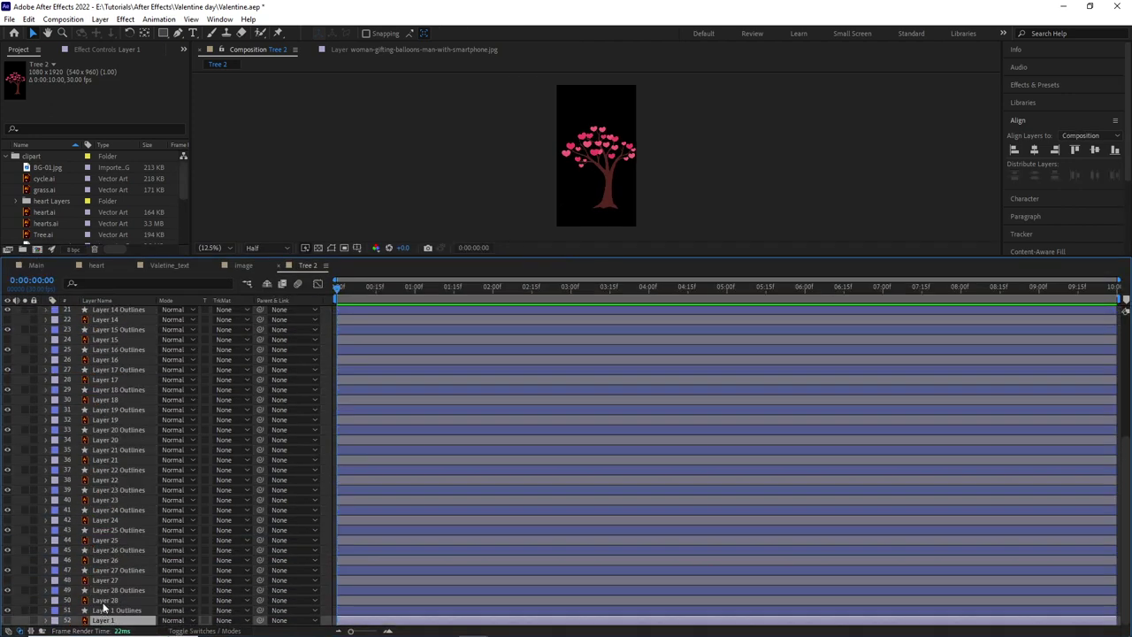
left_click_drag(104, 607, 112, 462)
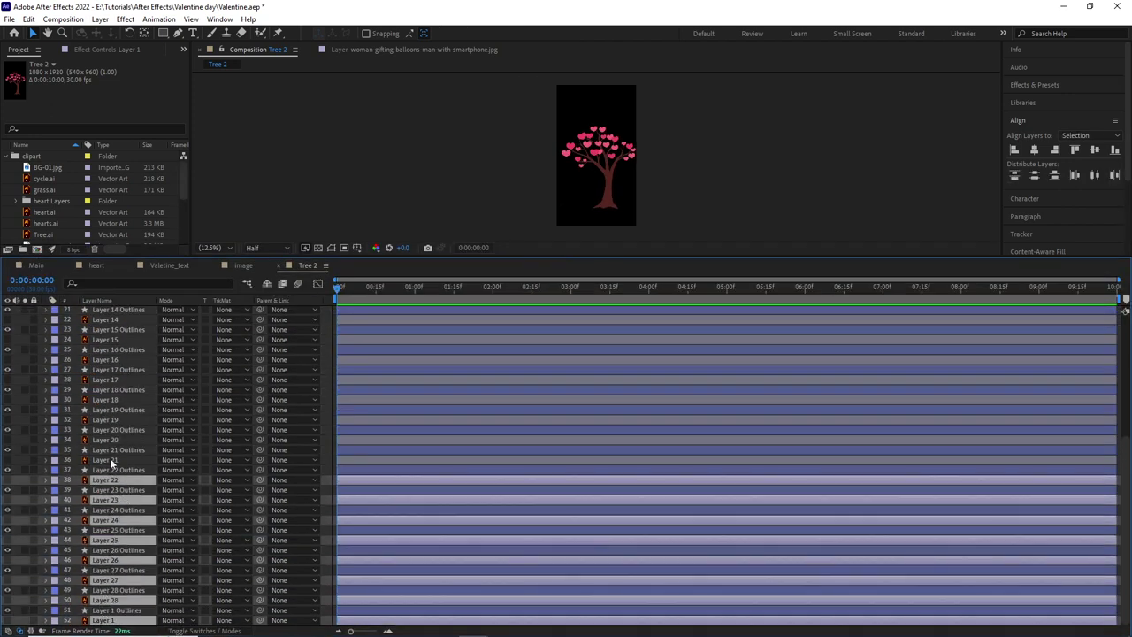
mouse_move(113, 462)
left_mouse_down()
mouse_move(105, 322)
mouse_move(67, 445)
mouse_move(102, 366)
mouse_move(105, 324)
left_mouse_up()
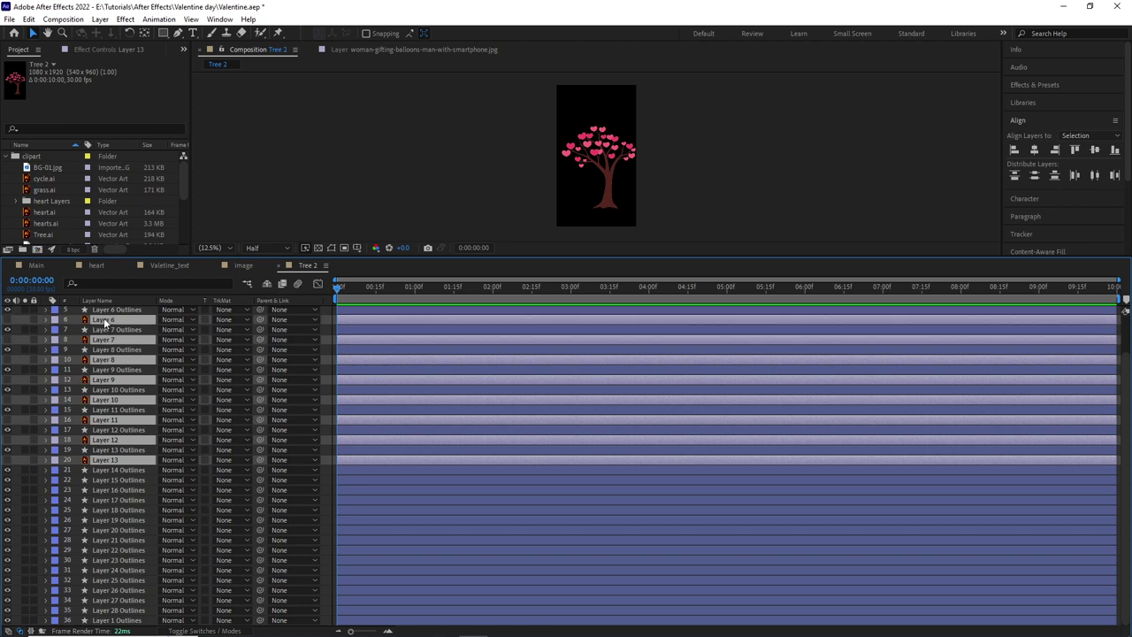
key("Delete")
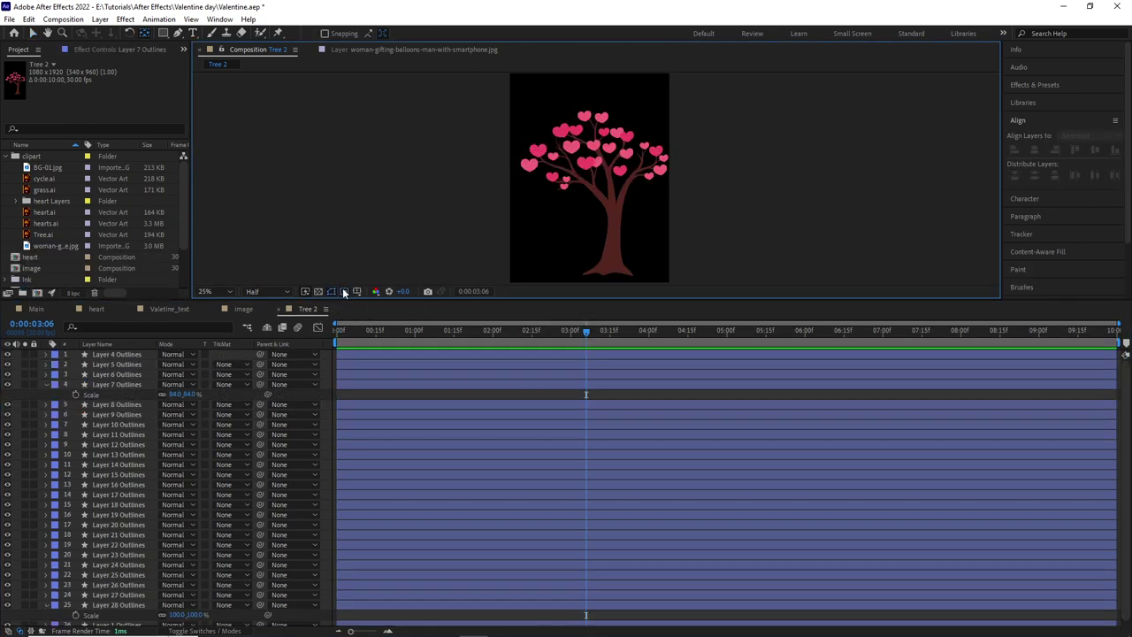
Step: Select the small Layer 7 Outlines heart and zoom the viewer in on it
left_click(115, 384)
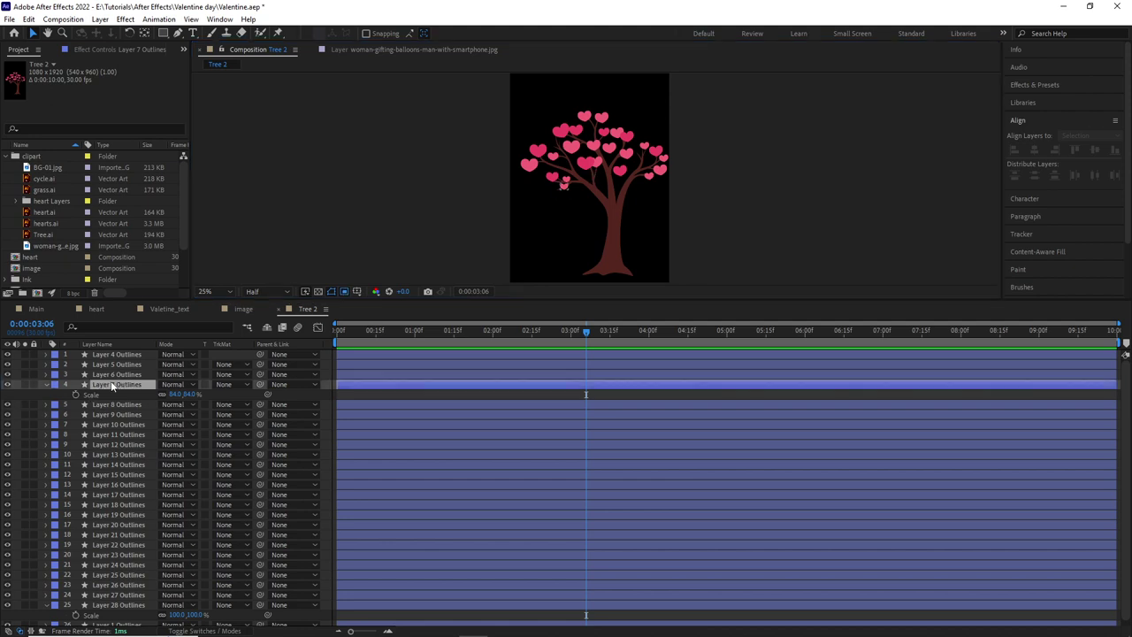
scroll(575, 194, "up", 1)
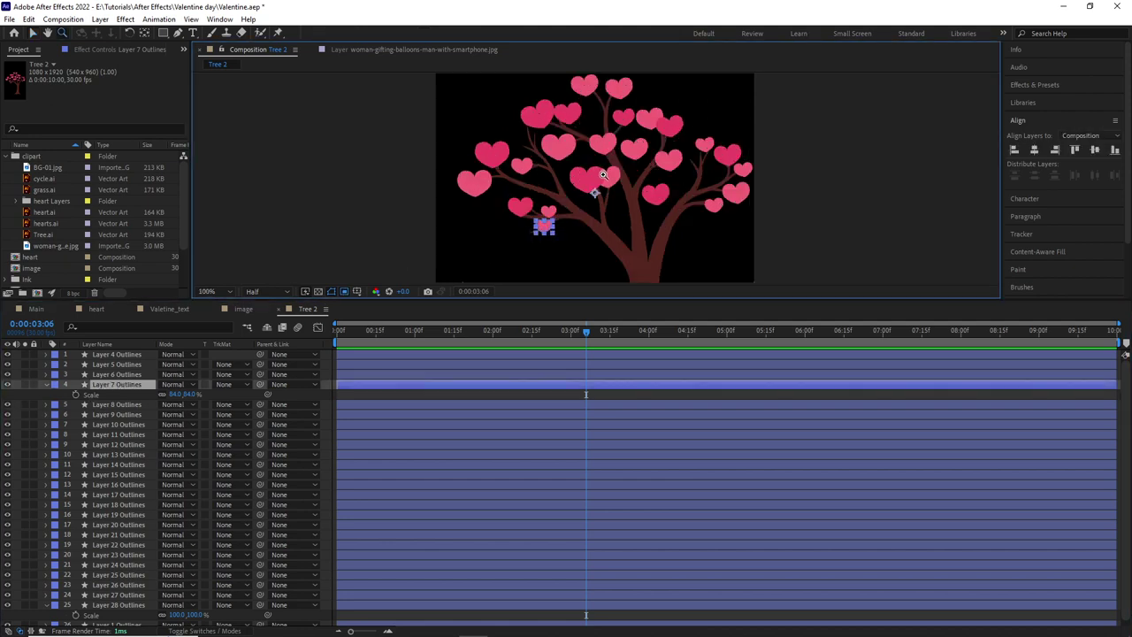
scroll(589, 190, "up", 2)
scroll(598, 185, "up", 1)
left_click_drag(598, 186, 596, 175)
left_click(144, 33)
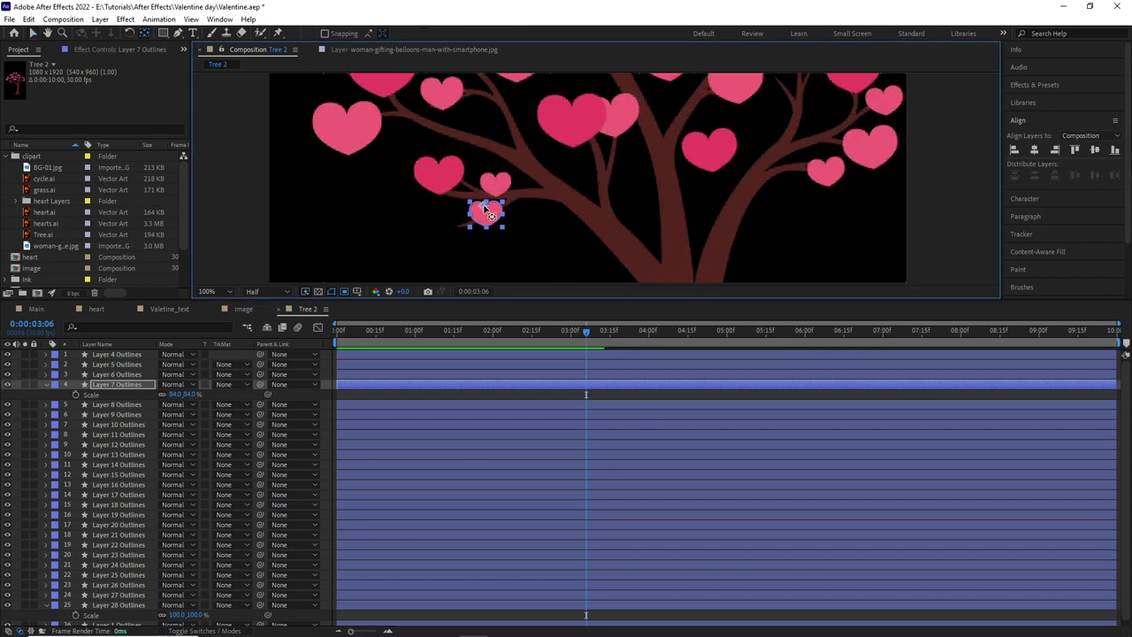
Step: Animate Layer 7's scale from 0% to 100% with Easy Ease keyframes and preview
left_click(493, 330)
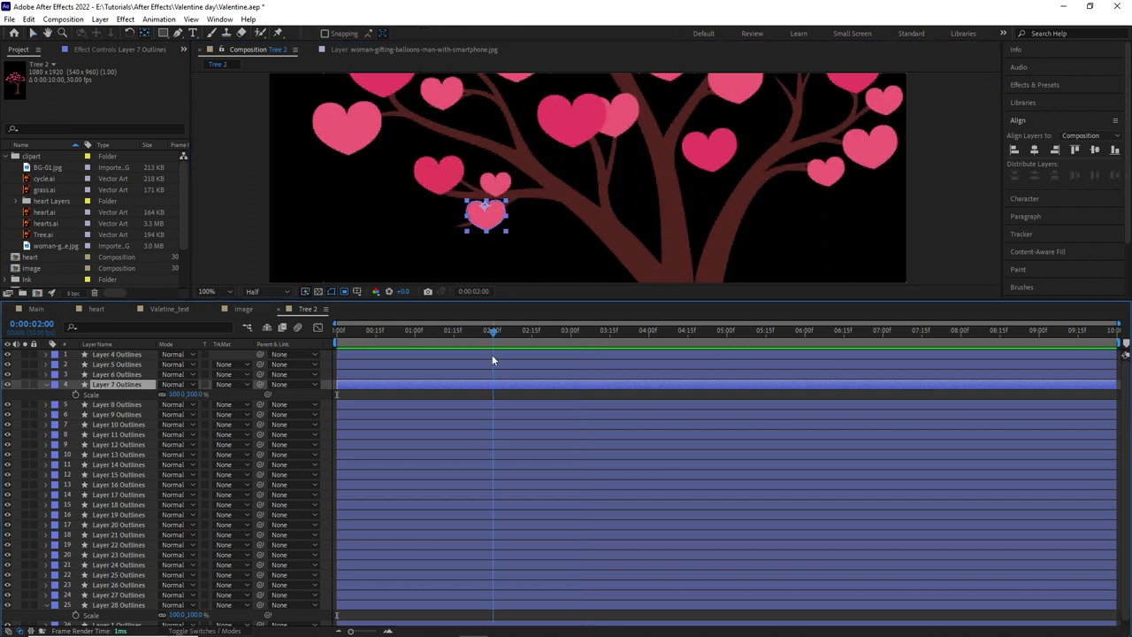
left_click(75, 395)
key("Home")
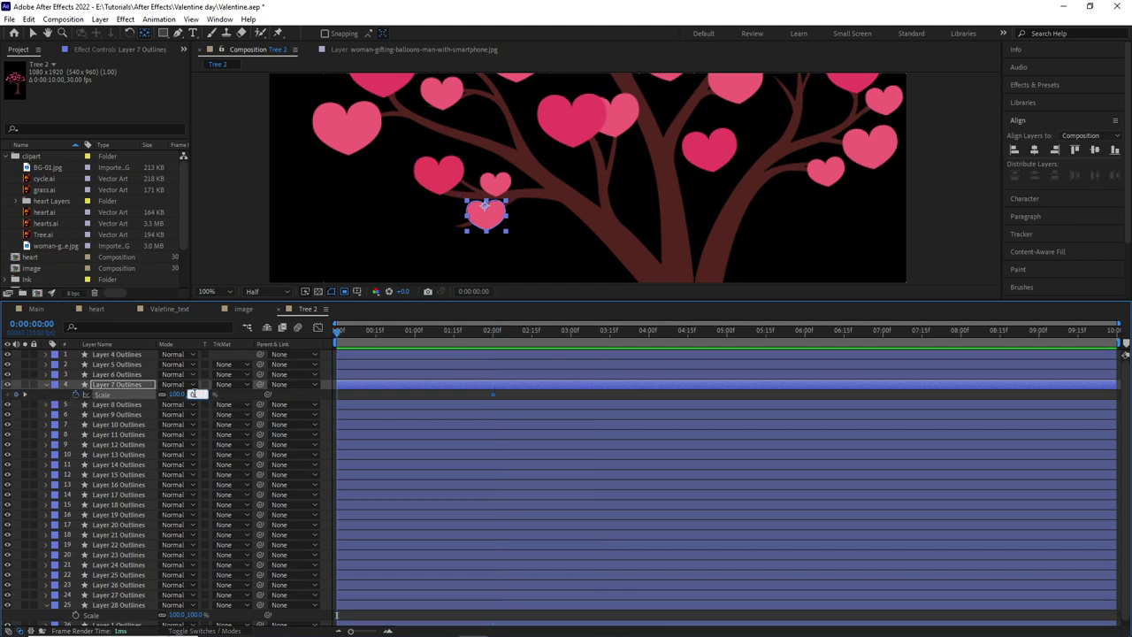
left_click_drag(193, 395, 270, 387)
left_click_drag(341, 336, 484, 336)
left_click(184, 397)
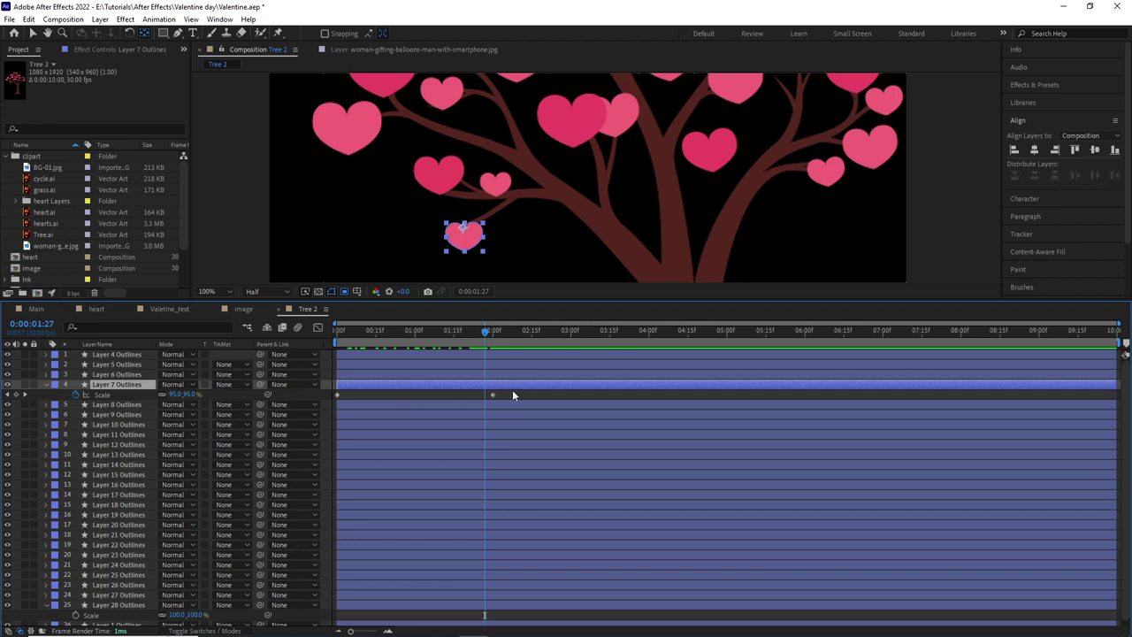
left_click_drag(492, 395, 332, 400)
key("F9")
key("Home")
key("space")
Step: Centre the top Layer 5 Outlines heart's anchor and add a Scale keyframe at 1:12
left_click(581, 130)
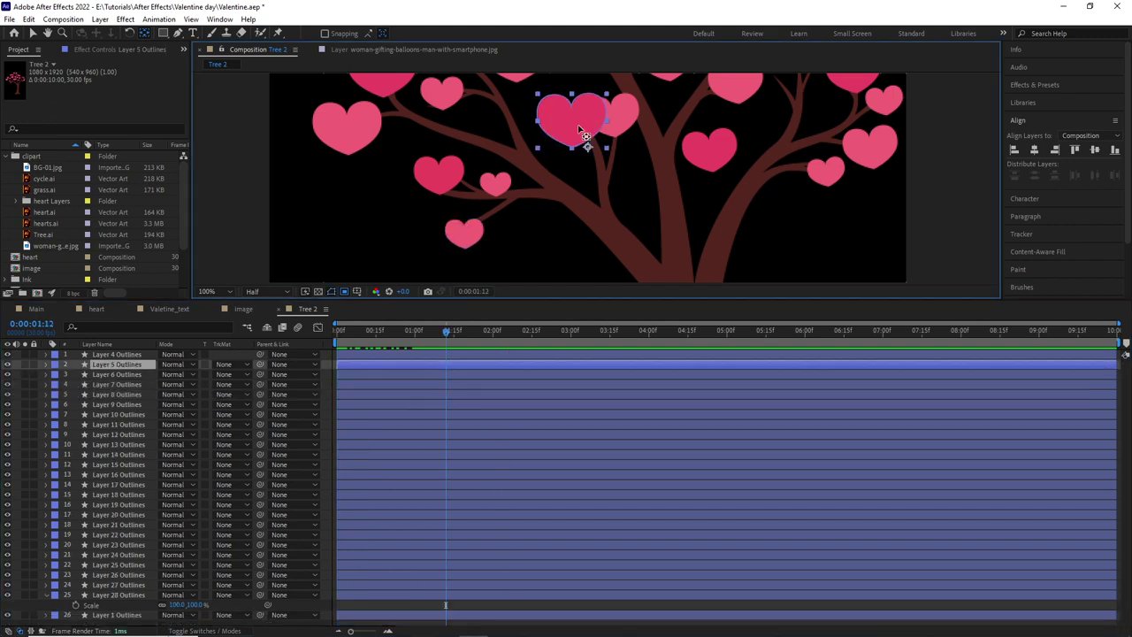
left_click_drag(587, 147, 554, 125)
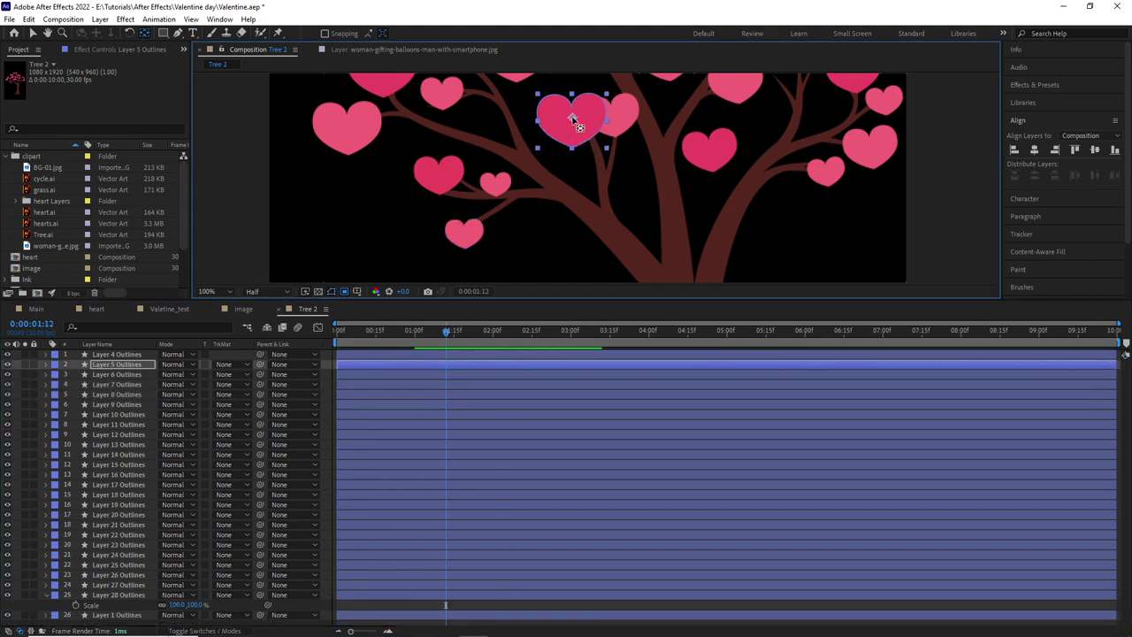
key("s")
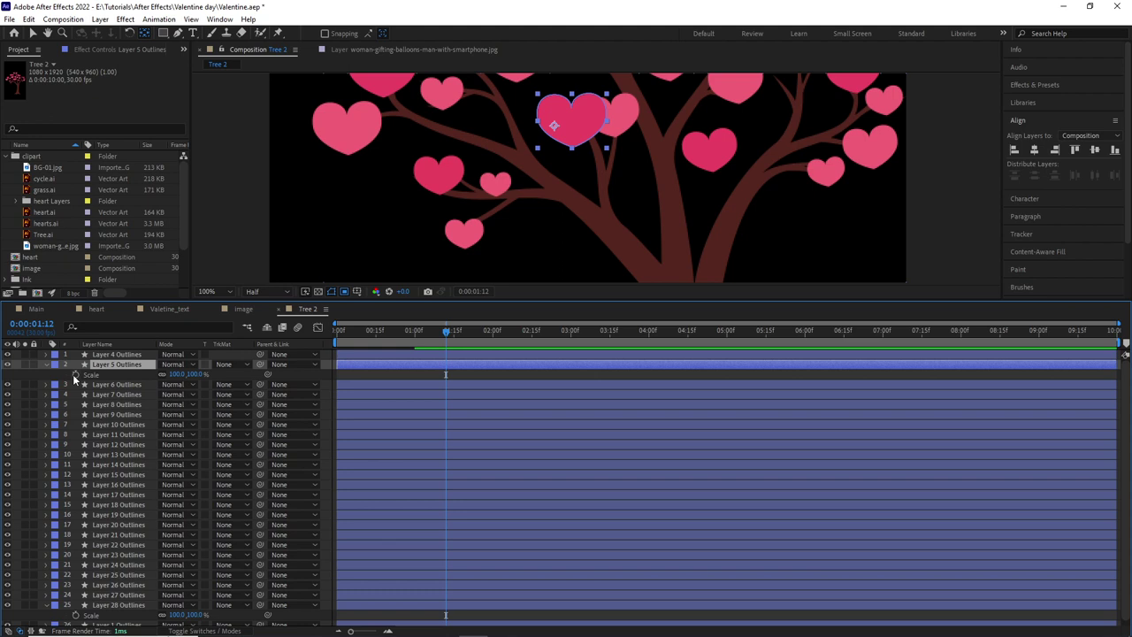
left_click(75, 374)
left_click_drag(448, 330, 239, 357)
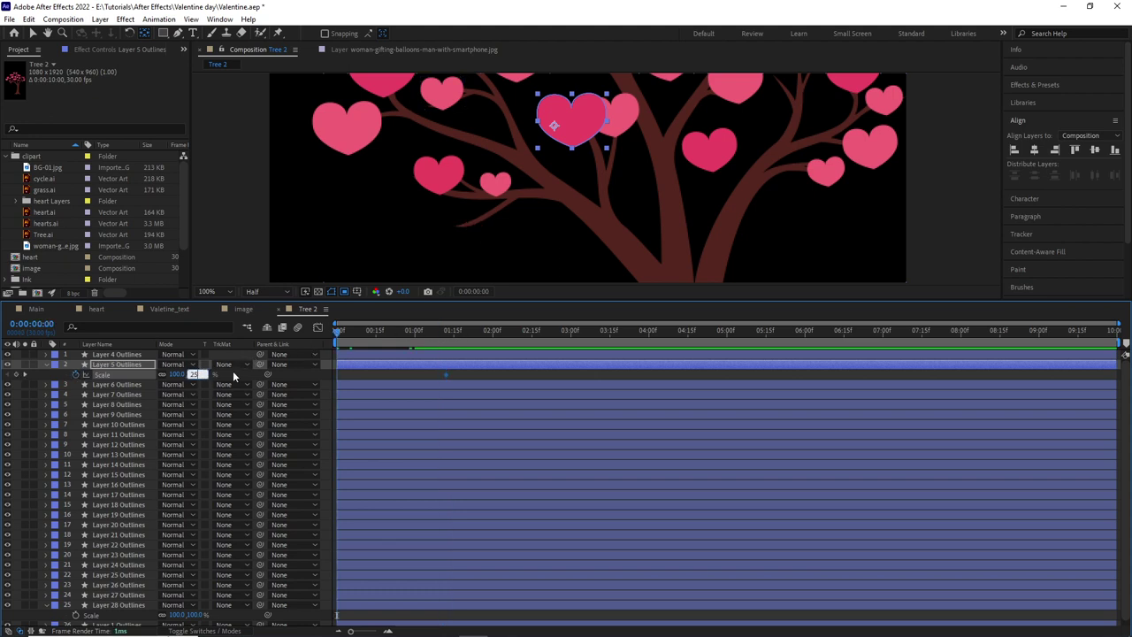
Step: Centre a heart's anchor point and key its Scale at 100% at 0:00:01:00 and 25% at 0:00:00:00
key("Return")
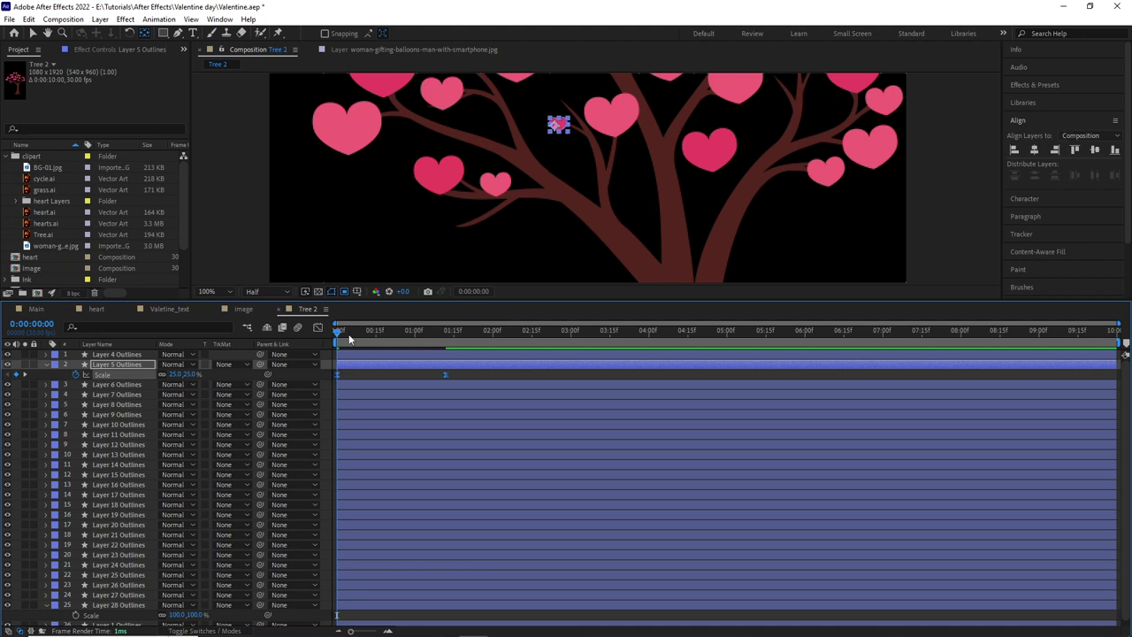
left_click_drag(349, 339, 419, 357)
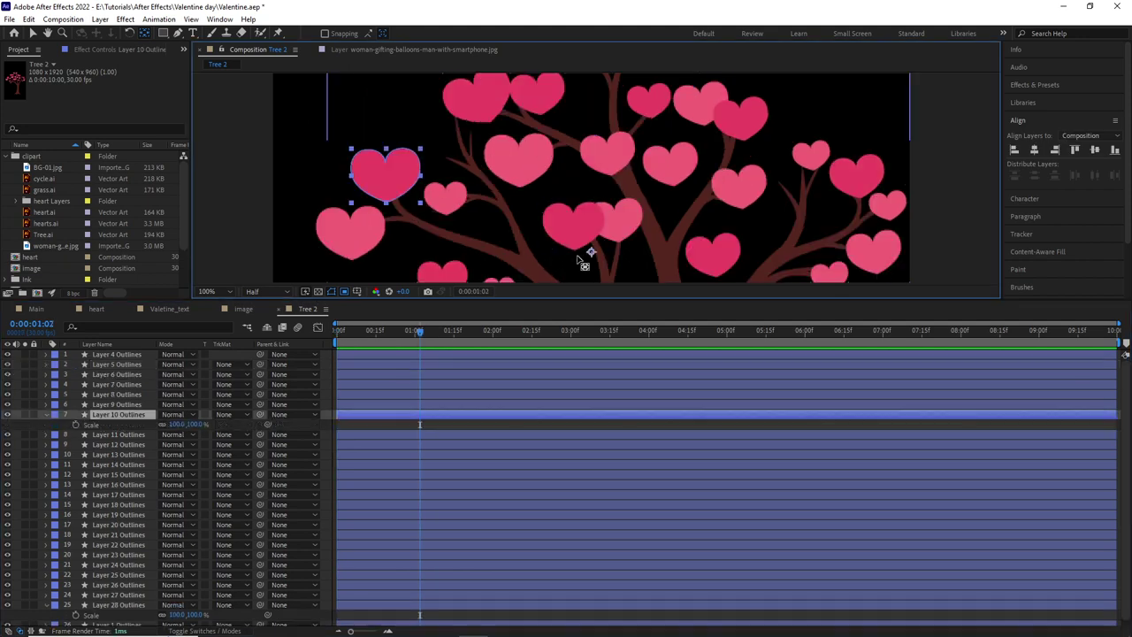
left_click_drag(390, 201, 390, 181)
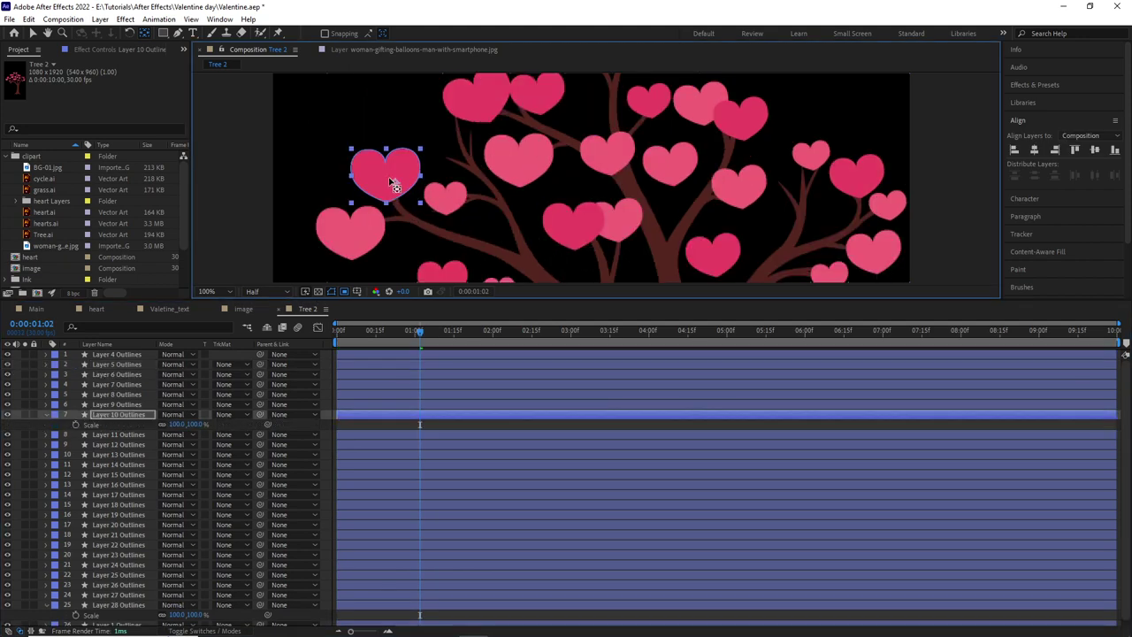
key("alt+shift+s")
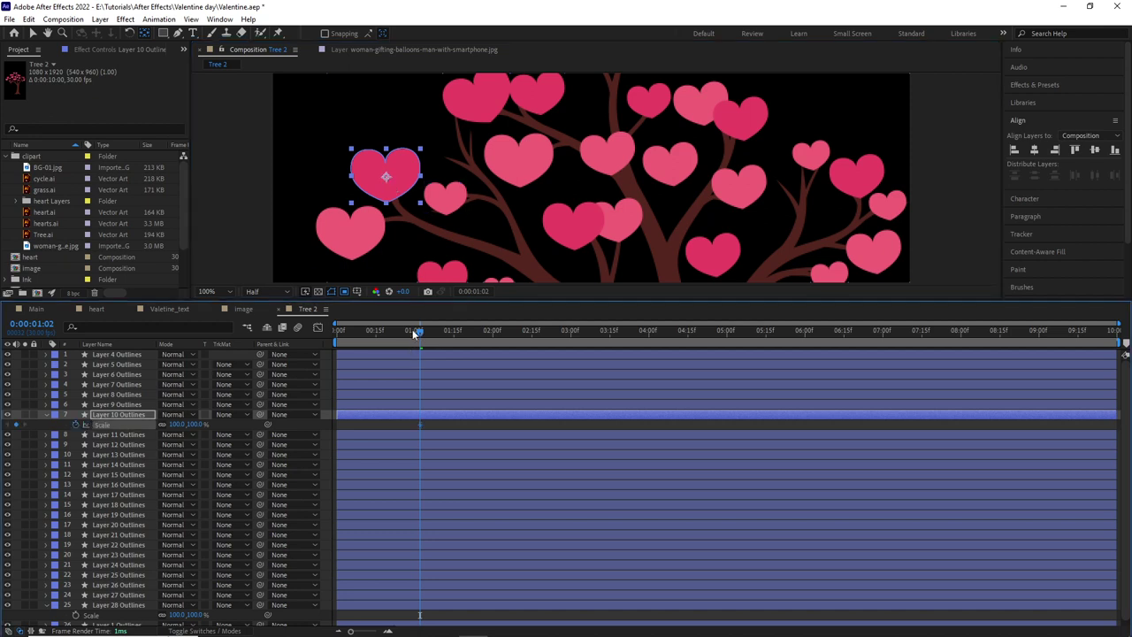
key("Home")
left_click(178, 424)
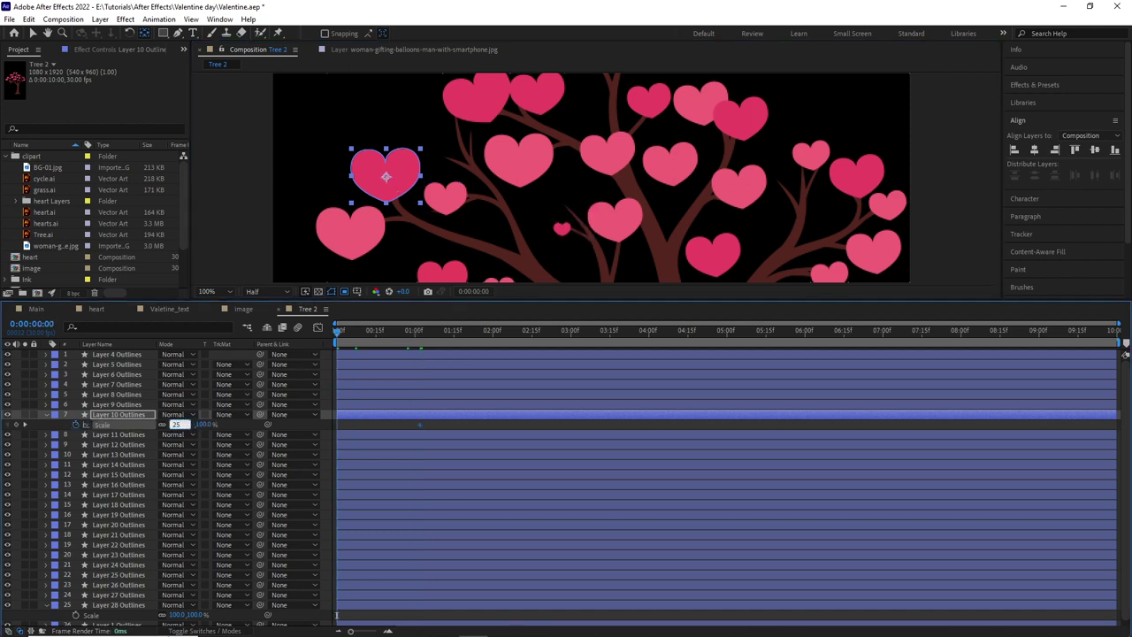
key("Return")
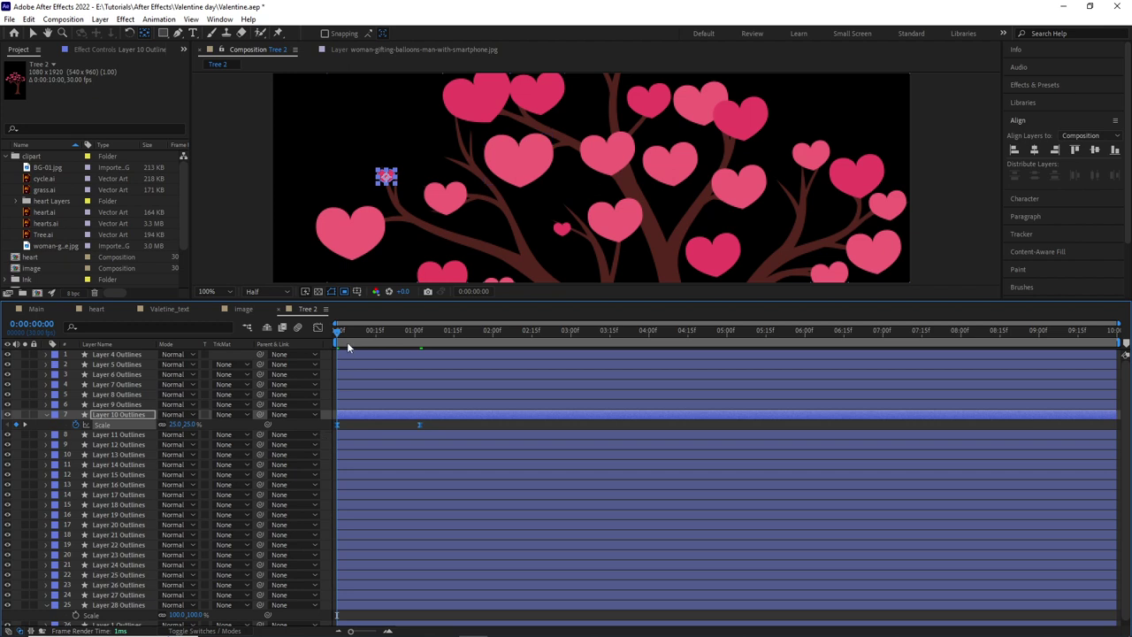
Step: Animate the upper-left heart's Scale from 25% at the start to 100% at one second
left_click(414, 332)
left_click(495, 149)
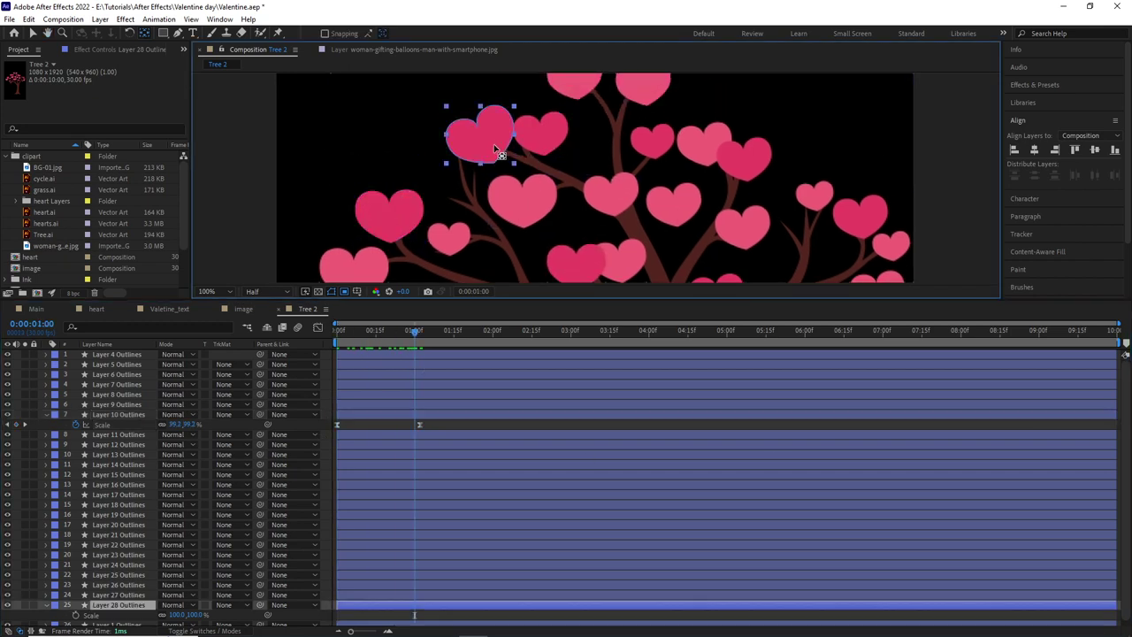
key("comma")
key("comma")
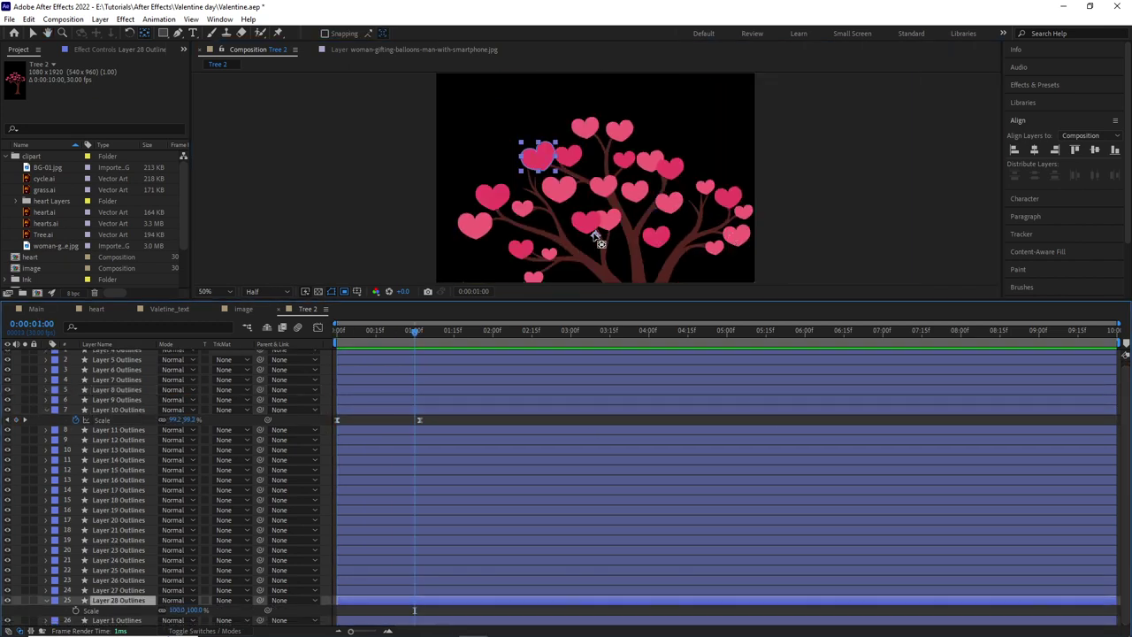
key("Home")
left_click(174, 610)
type("25")
key("Return")
Step: Give a heart near the upper right the same 25%-to-100% Scale keyframes
left_click(671, 168)
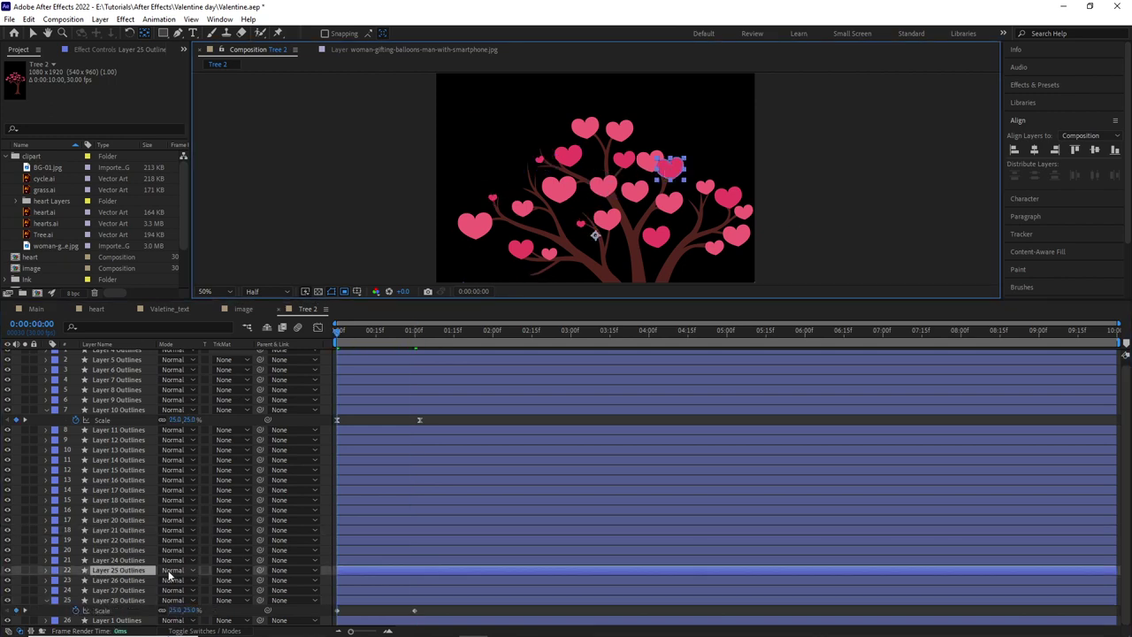
key("s")
left_click(414, 330)
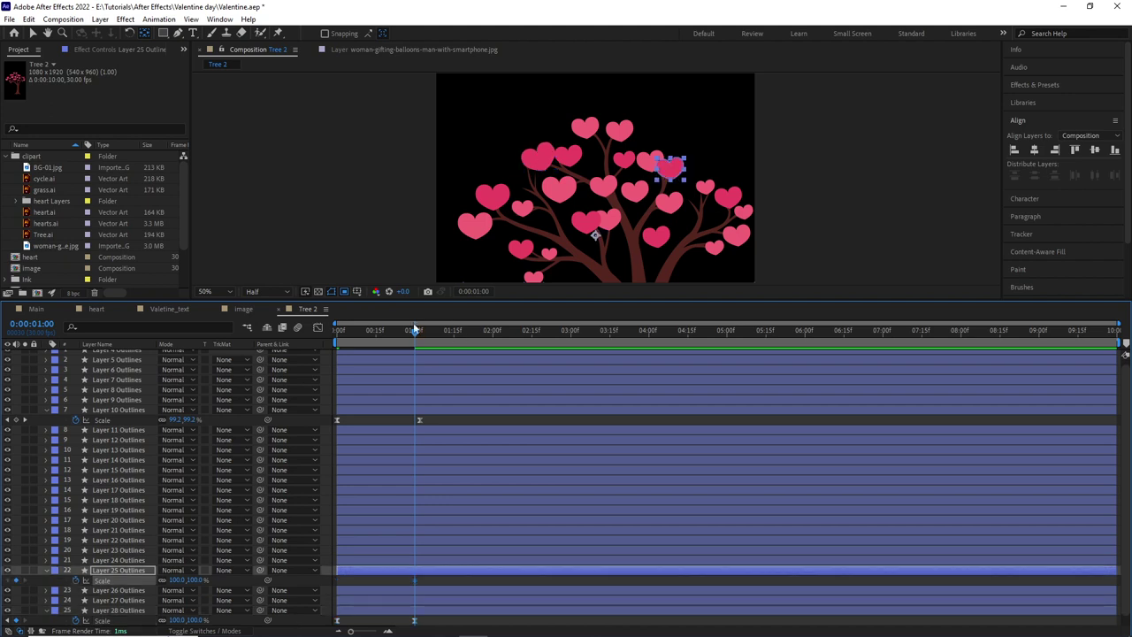
key("Home")
left_click(177, 580)
key("Return")
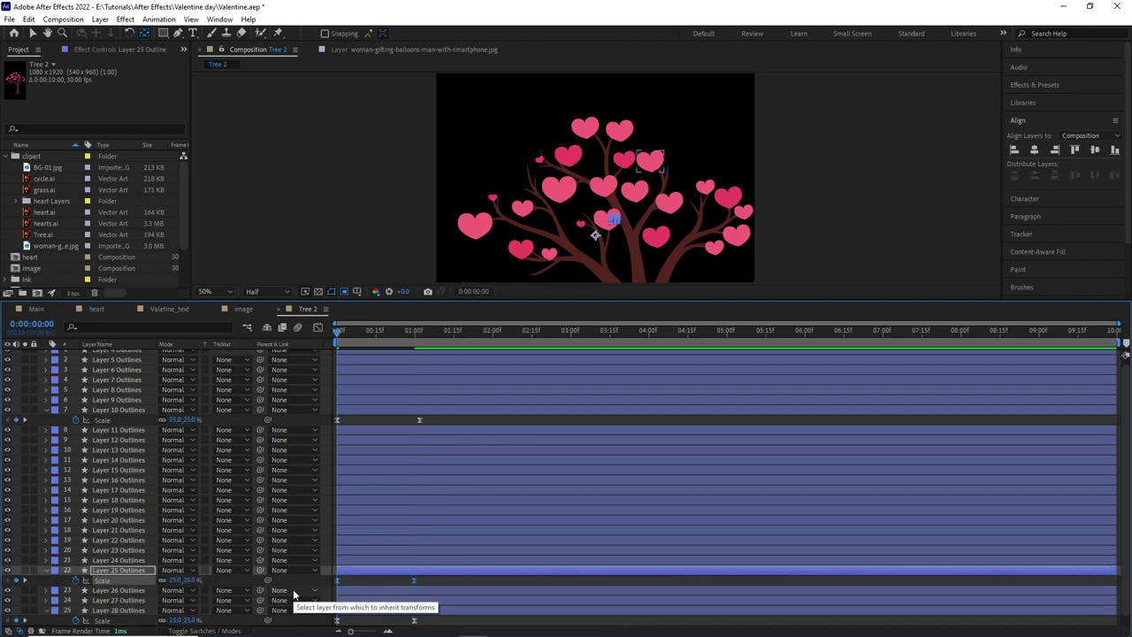
Step: Check the growing hearts and reselect the Layer 28 and Layer 25 Outlines hearts
left_click(385, 331)
key("Home")
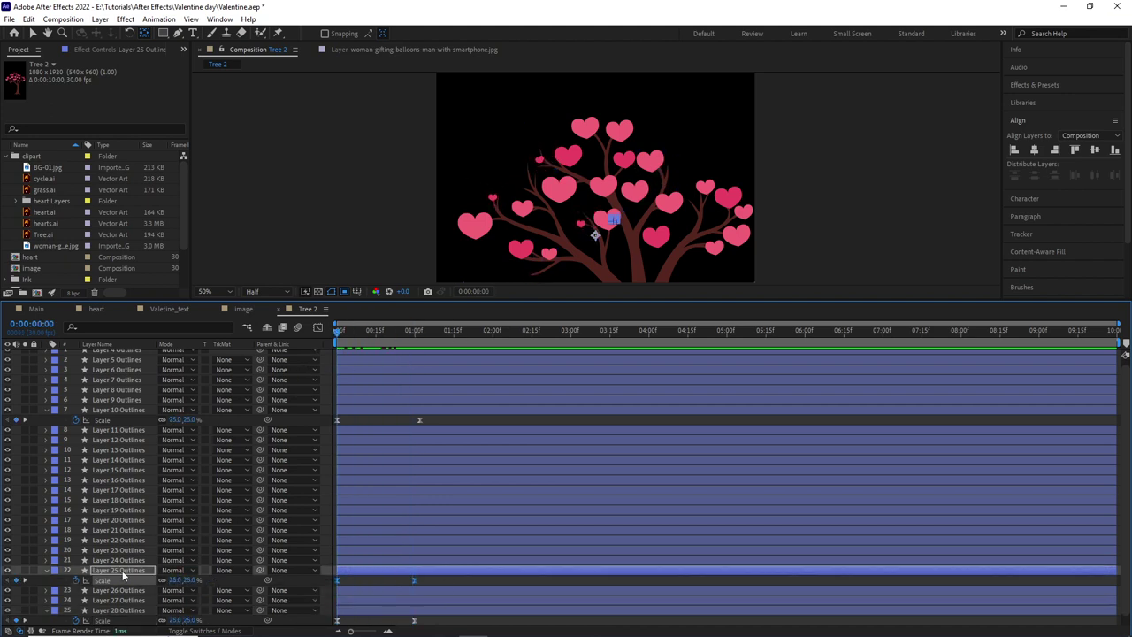
left_click(414, 331)
left_click(117, 610)
left_click(117, 569)
key("Home")
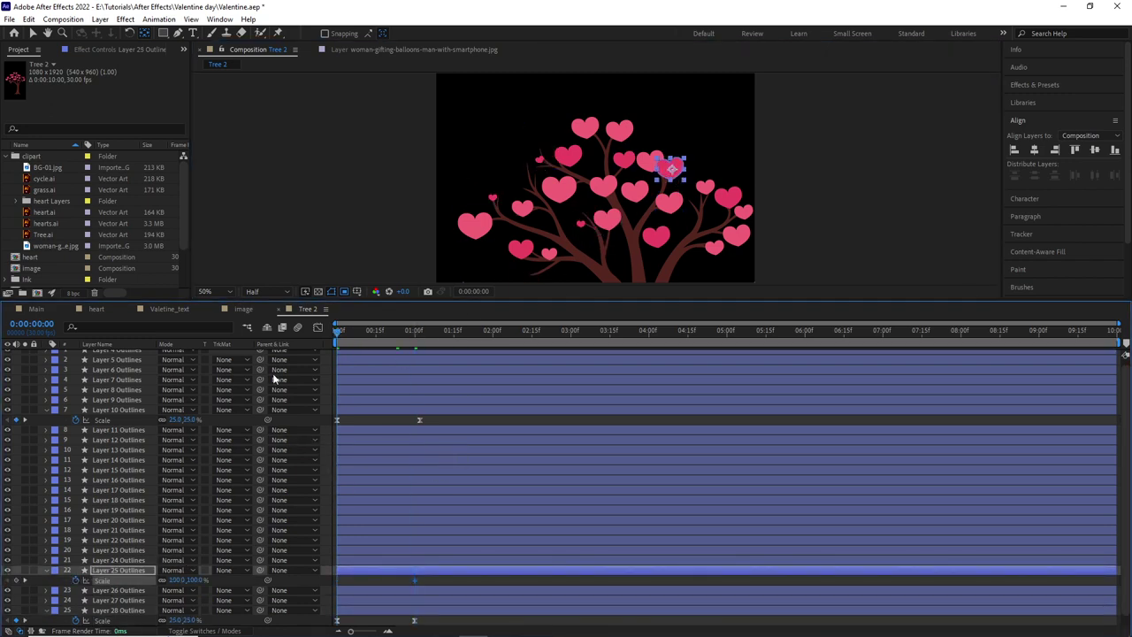
Step: Scrub to frame 17 and pick out the hearts around the tree that are still static
left_click_drag(337, 330, 382, 367)
left_click(738, 232)
left_click(728, 196)
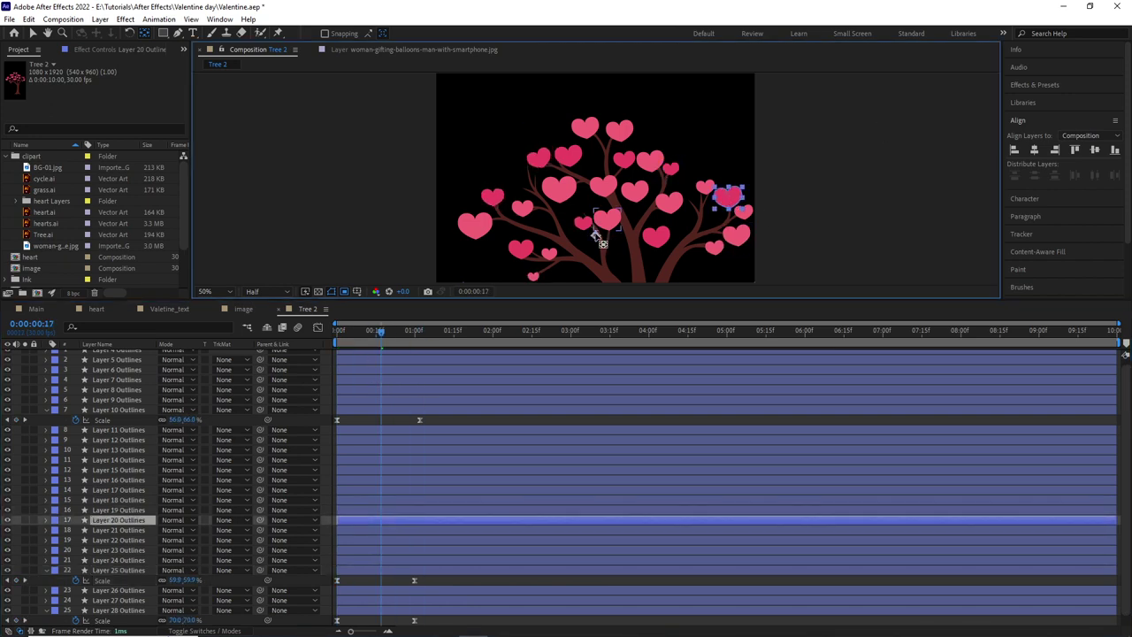
left_click(672, 209)
left_click(659, 243)
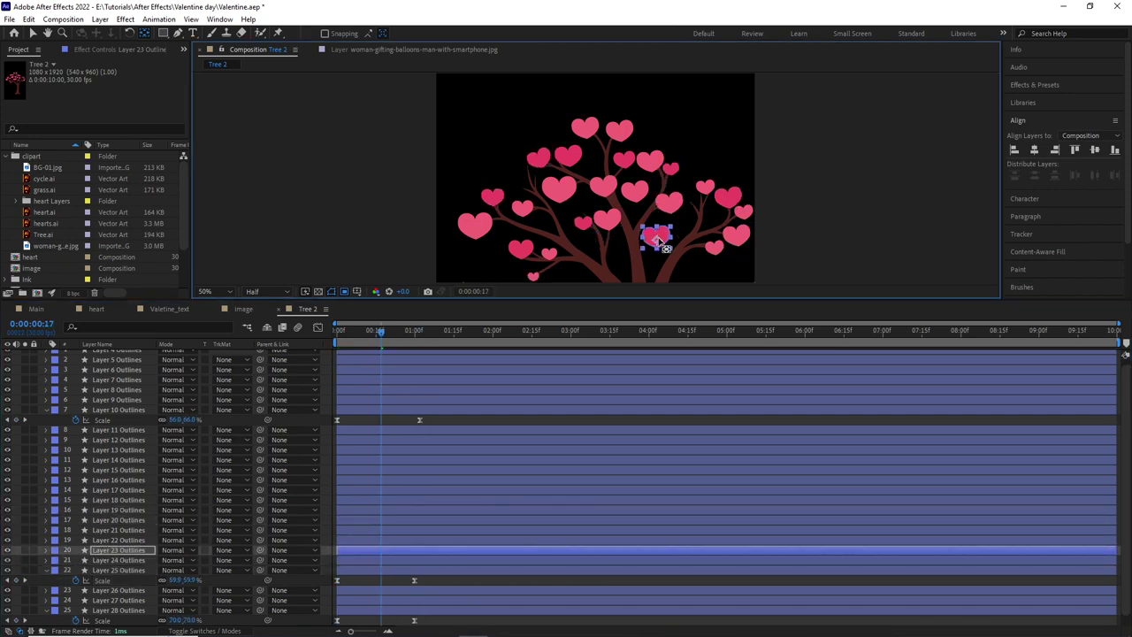
left_click(633, 193)
left_click(650, 161)
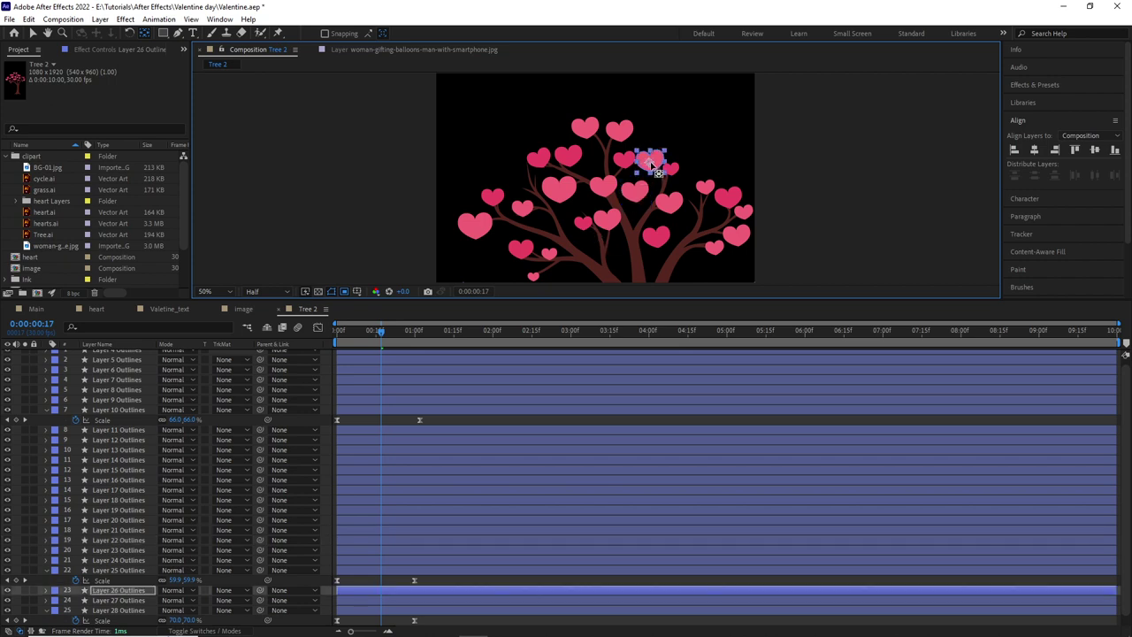
left_click(619, 130)
left_click(558, 186)
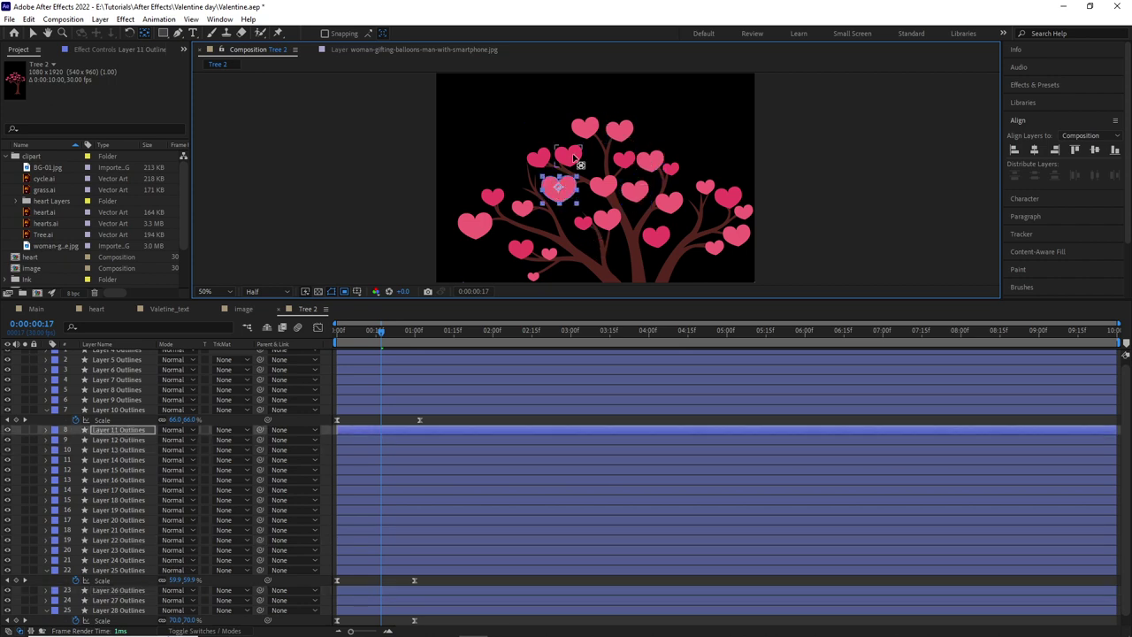
left_click(570, 157)
left_click(585, 130)
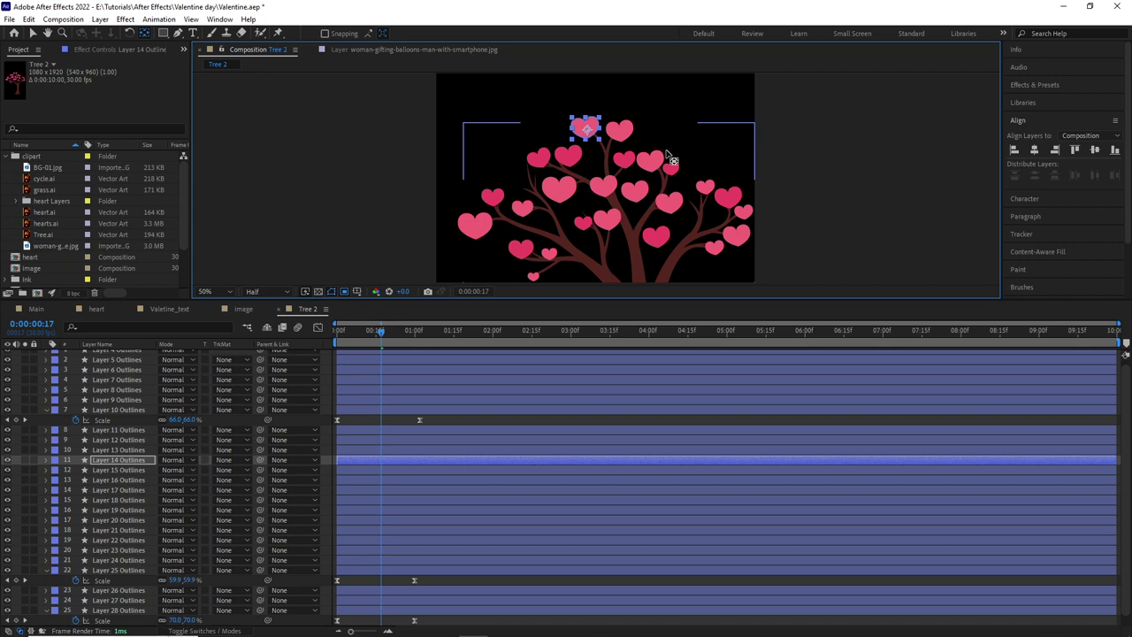
left_click(714, 247)
Step: Shift-select the right, top and left hearts of the tree into one group
left_click(737, 232)
left_click(742, 213)
left_click(736, 229)
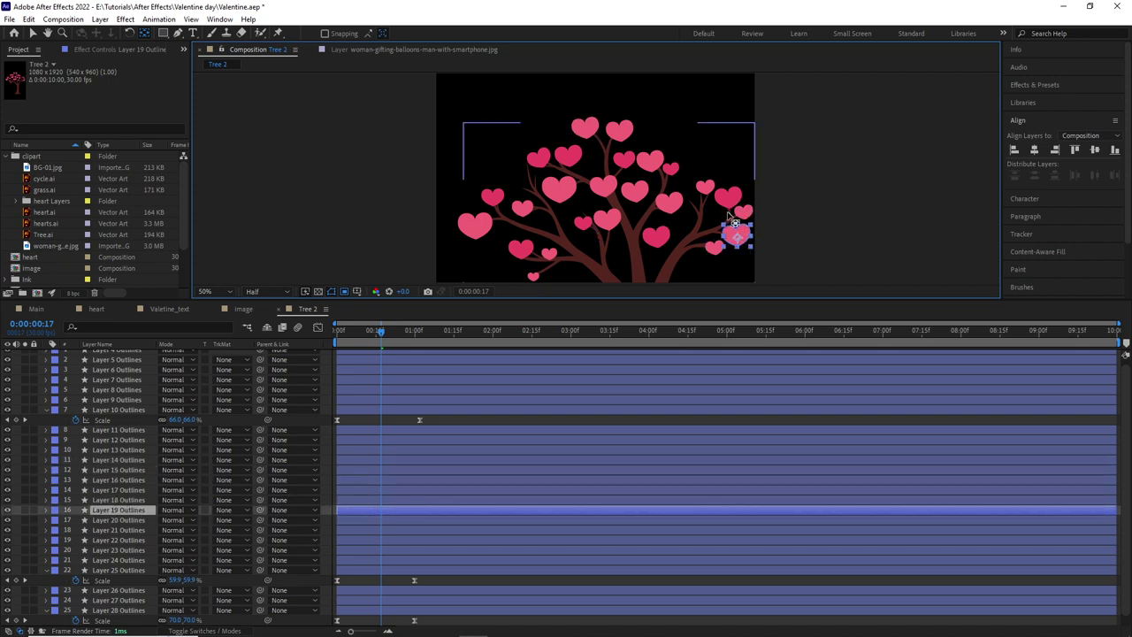
left_click(727, 196, "shift")
left_click(706, 189, "shift")
left_click(705, 188, "shift")
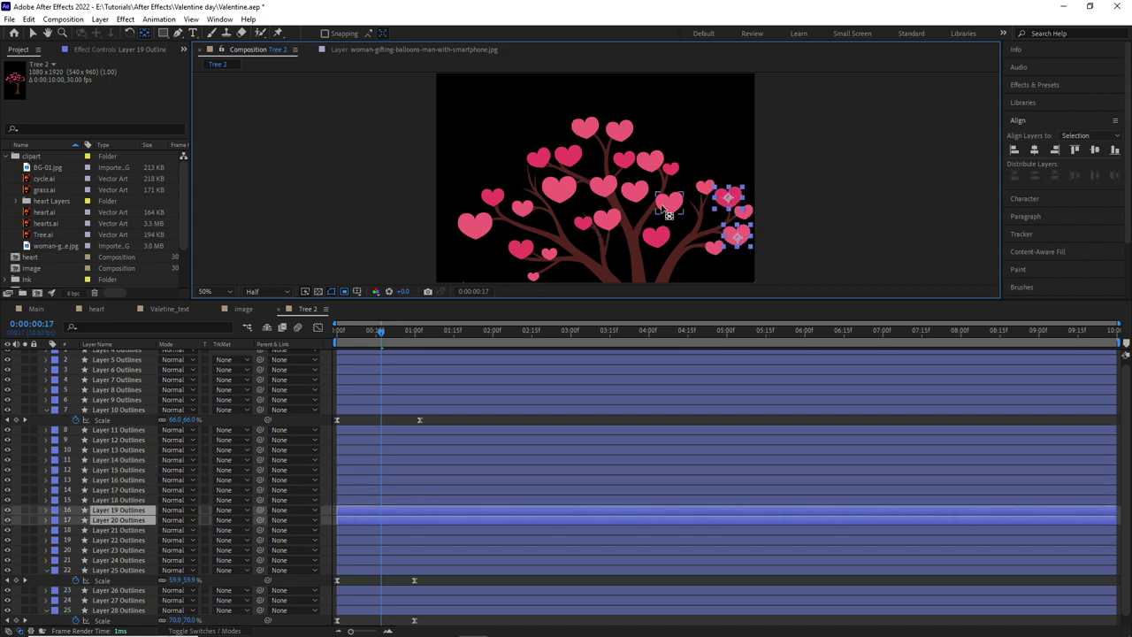
left_click(650, 161, "shift")
left_click(619, 130, "shift")
left_click(586, 130, "shift")
left_click(559, 189, "shift")
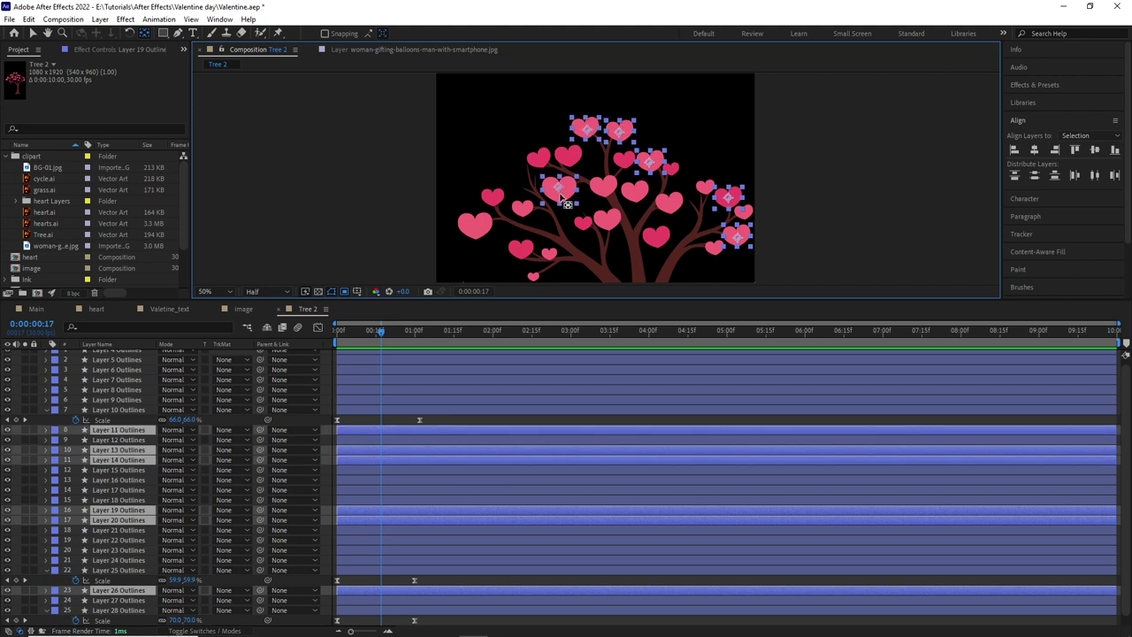
left_click(539, 159, "shift")
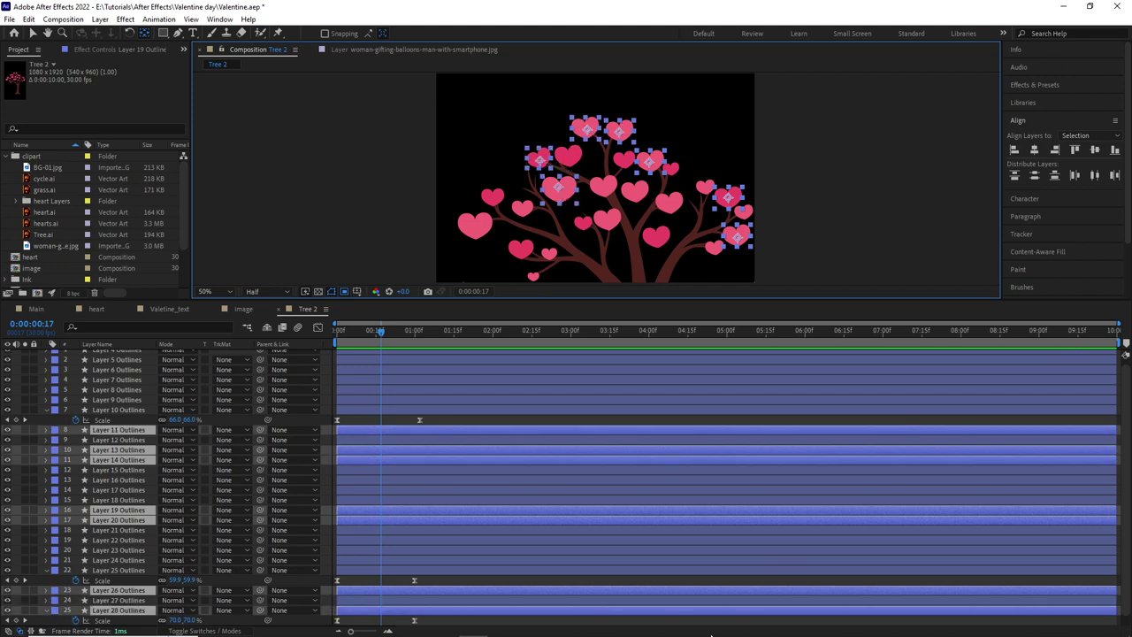
Step: Key the group's Scale at 100% at 0:00:01:15 and 0% at 0:00:00:00
key("s")
left_click(418, 333)
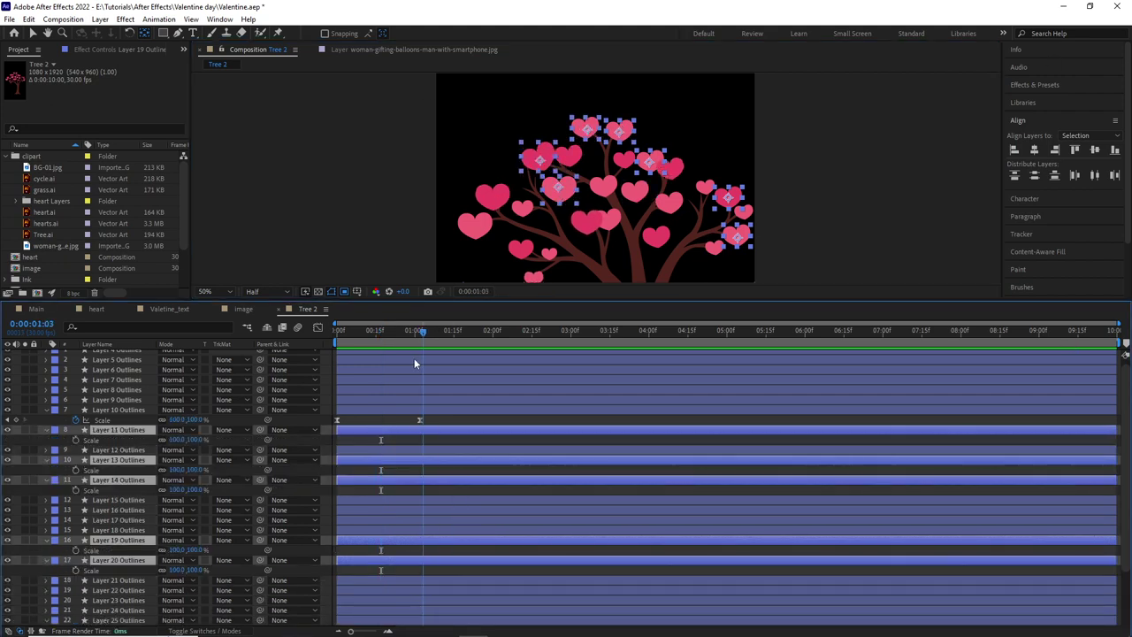
key("Page_Up")
left_click_drag(412, 362, 452, 377)
key("ctrl+x")
key("ctrl+v")
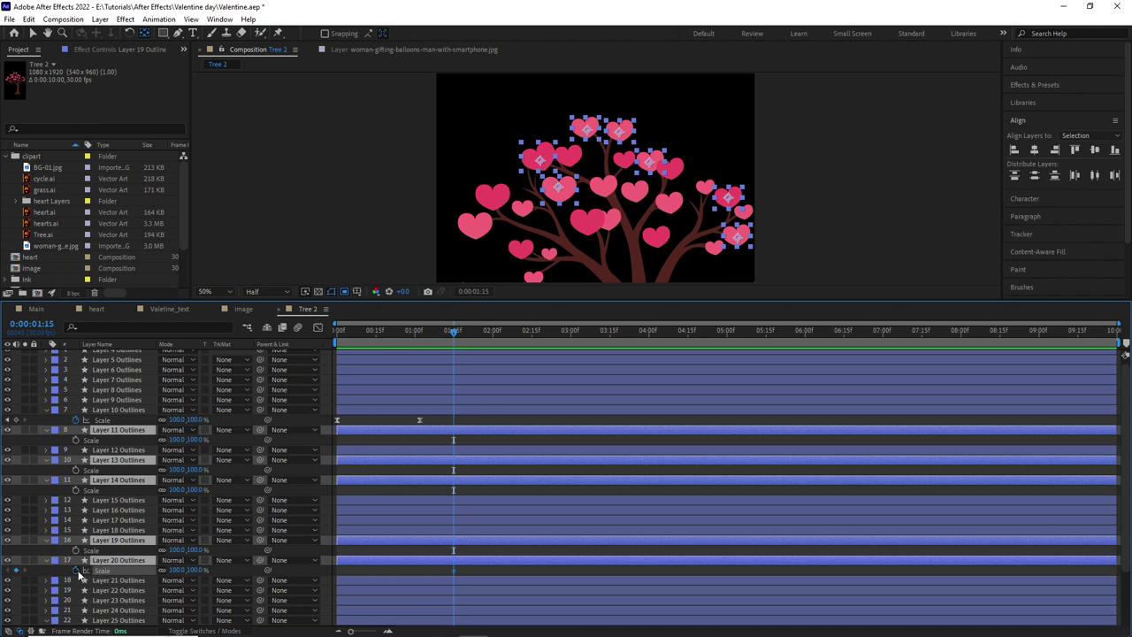
left_click_drag(448, 333, 328, 366)
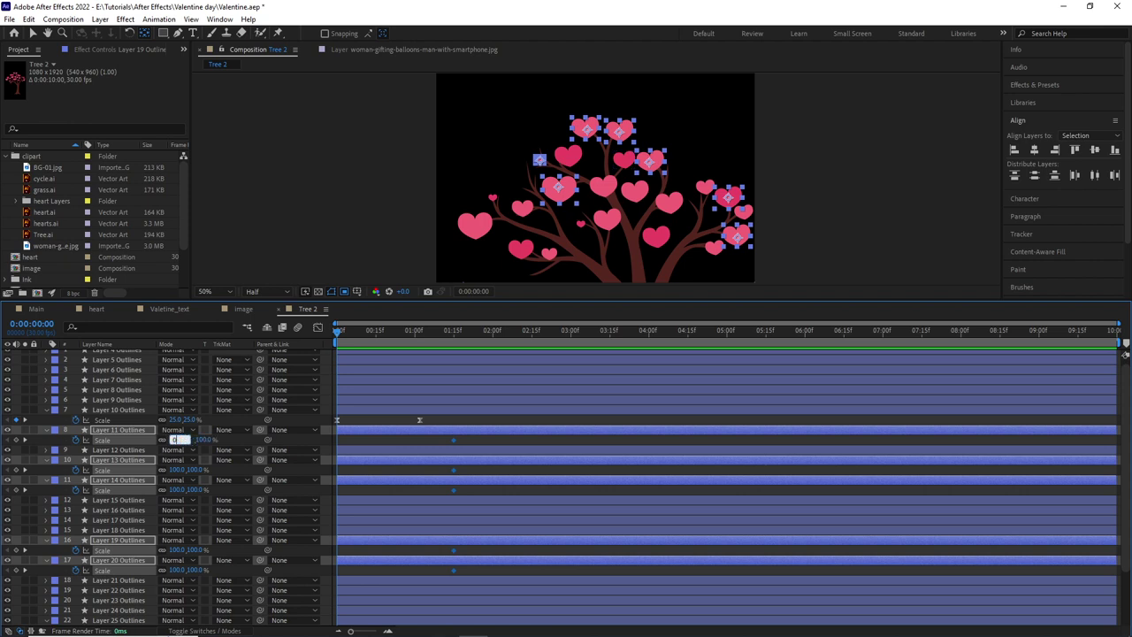
left_click(232, 439)
Step: Collapse the nine hearts' Scale properties while the preview plays
key("space")
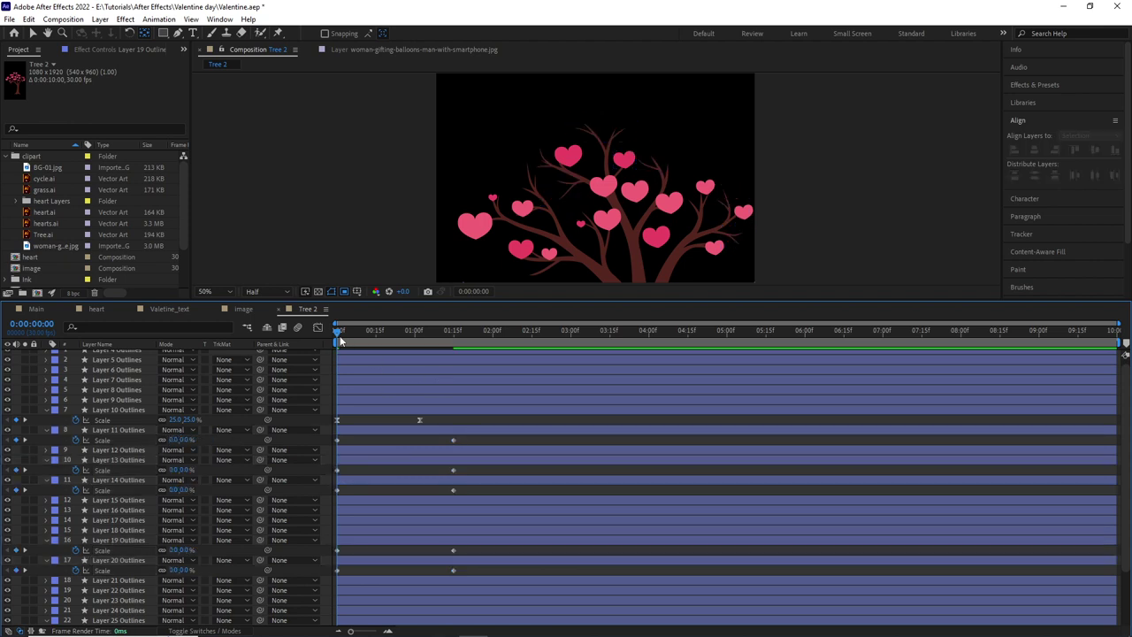
left_click(46, 410)
left_click(46, 419)
left_click(46, 440)
left_click(47, 449)
left_click(46, 500)
left_click(46, 510)
left_click(46, 561)
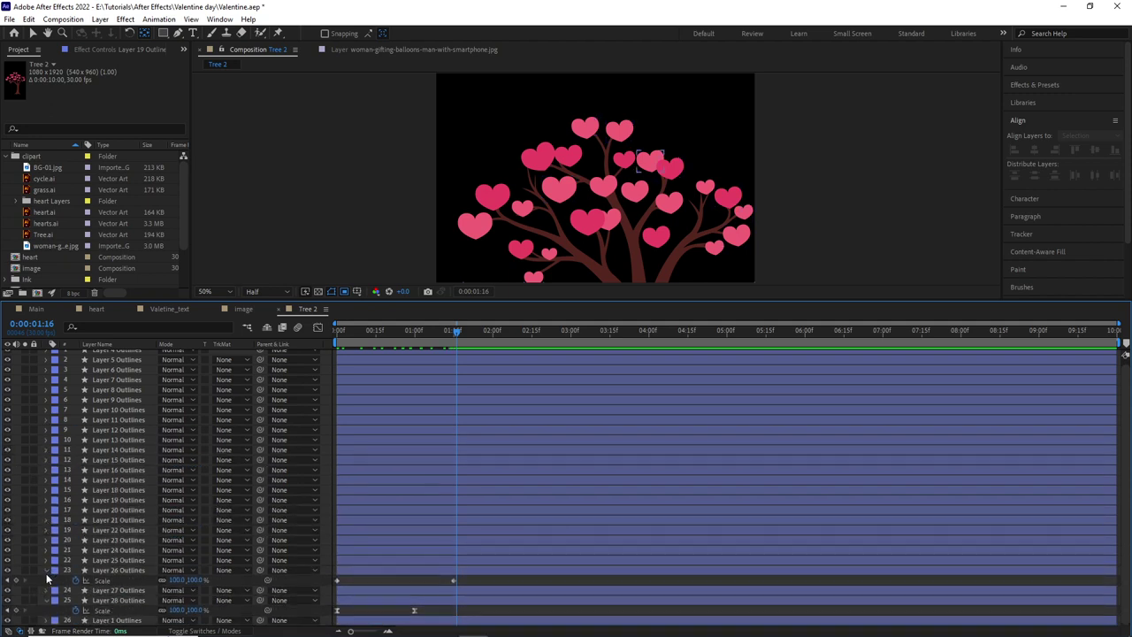
left_click(46, 570)
left_click(46, 594)
Step: Stop playback, move to half a second, and play the growing-hearts animation again
key("space")
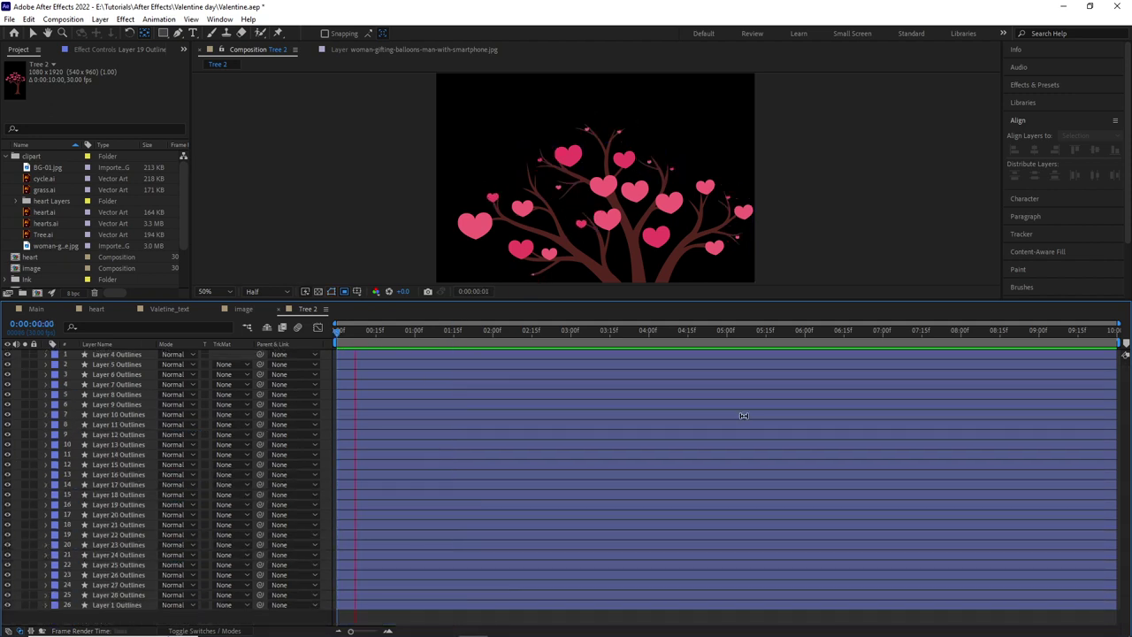
left_click_drag(344, 336, 376, 389)
key("space")
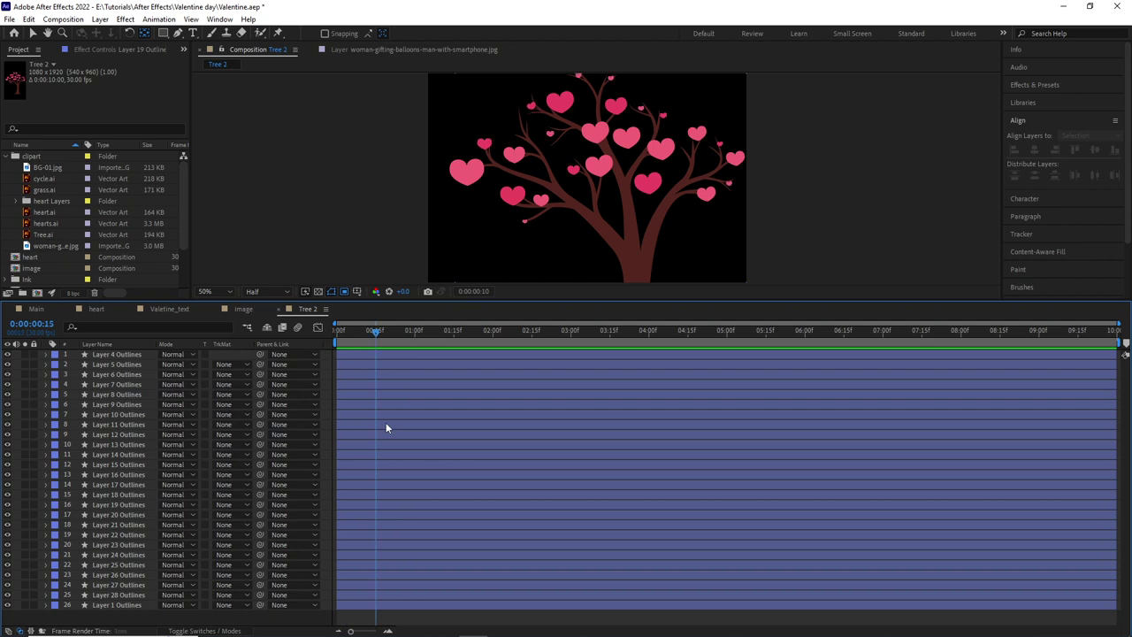
Step: Shift-select the hanging hearts on the left, centre and right branches in the viewer
key("comma")
key("comma")
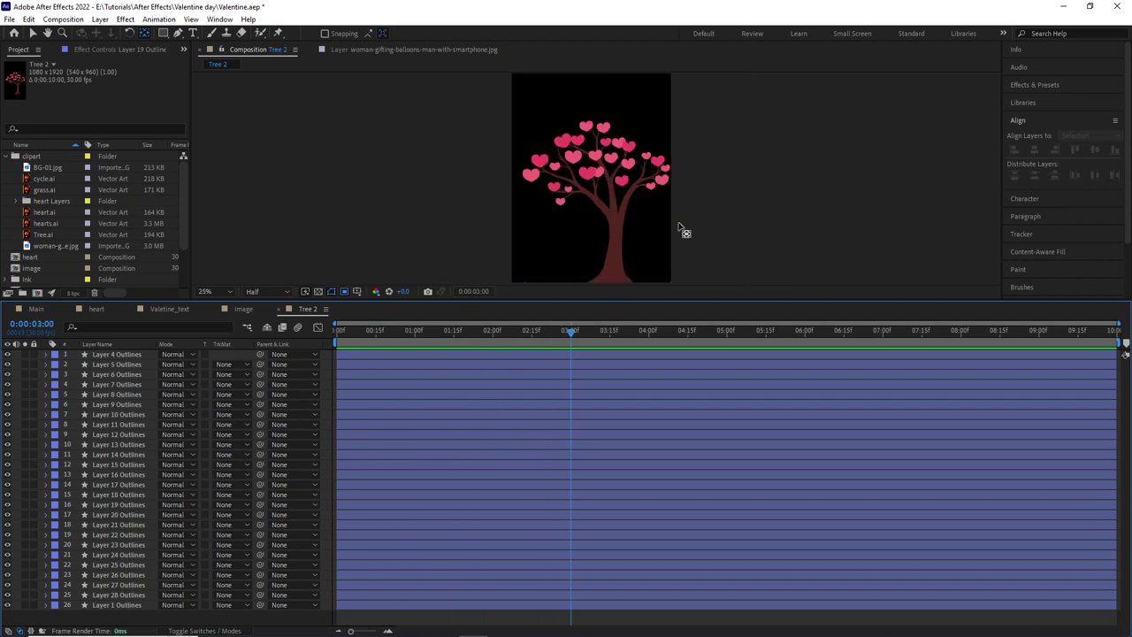
left_click(530, 170)
left_click(628, 161, "shift")
left_click(620, 175, "shift")
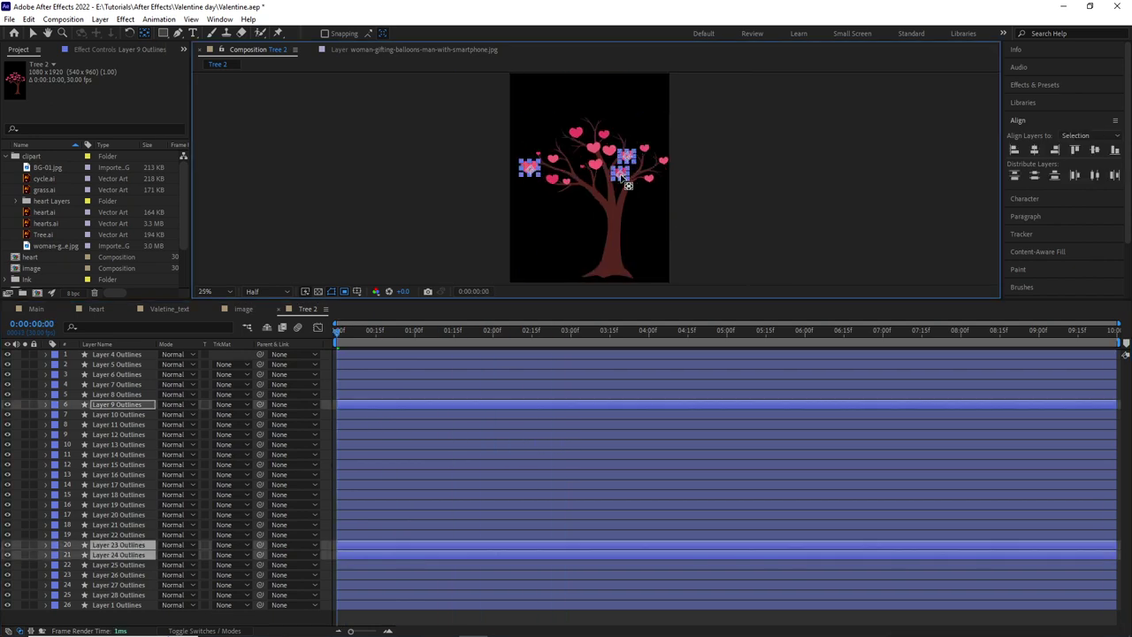
left_click(599, 168, "shift")
left_click(597, 157, "shift")
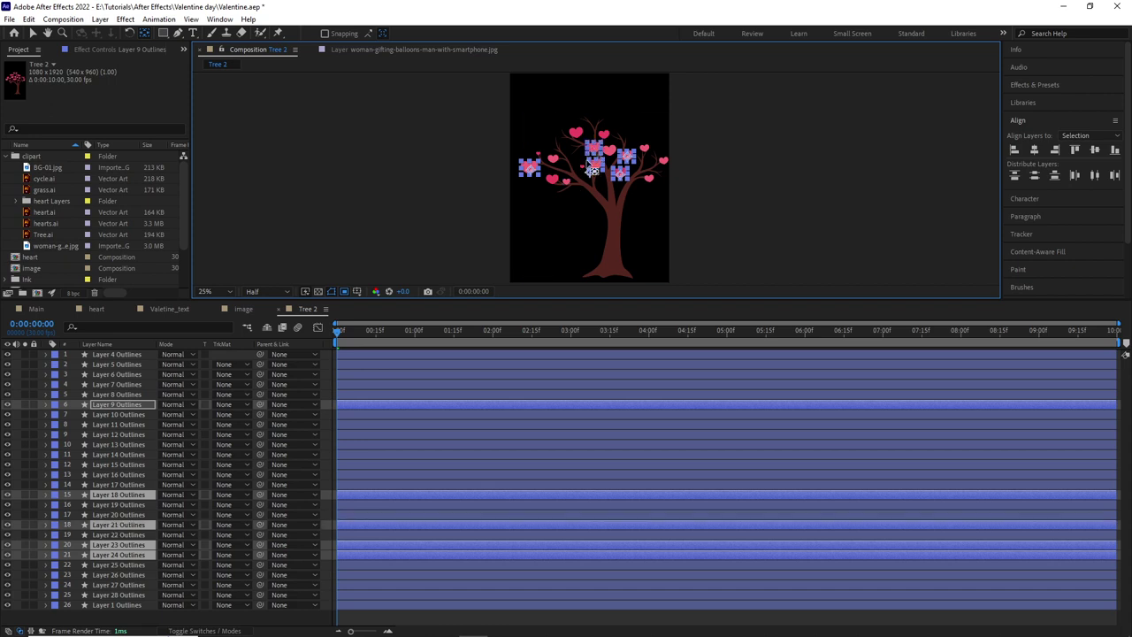
left_click(577, 133, "shift")
left_click(582, 135)
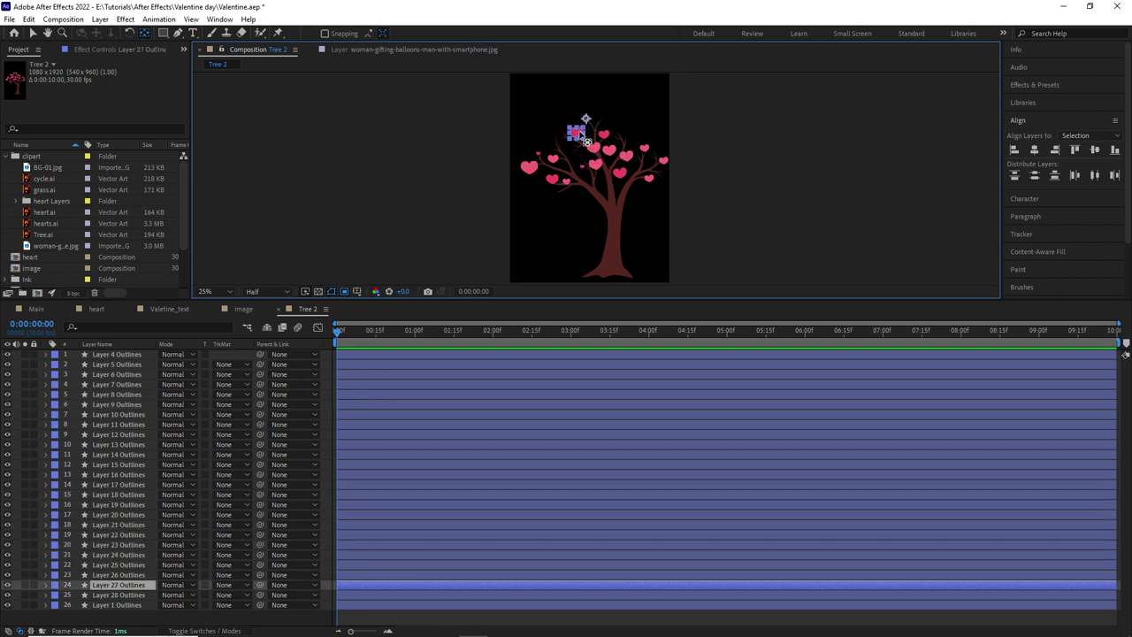
left_click(529, 166, "shift")
left_click(596, 166, "shift")
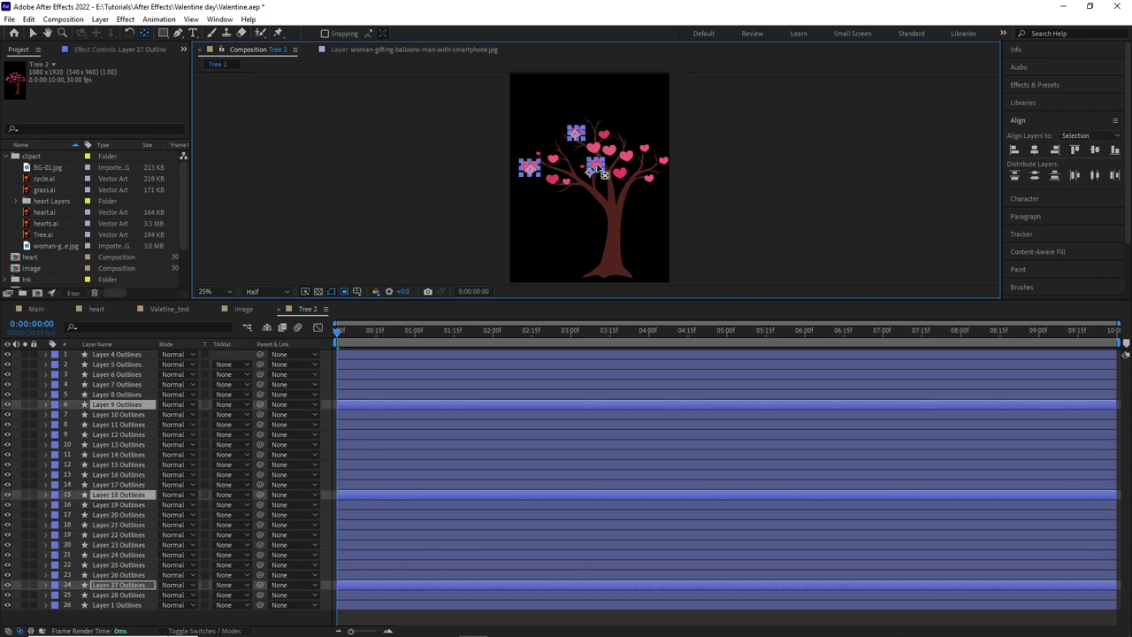
left_click(620, 171, "shift")
left_click(623, 157, "shift")
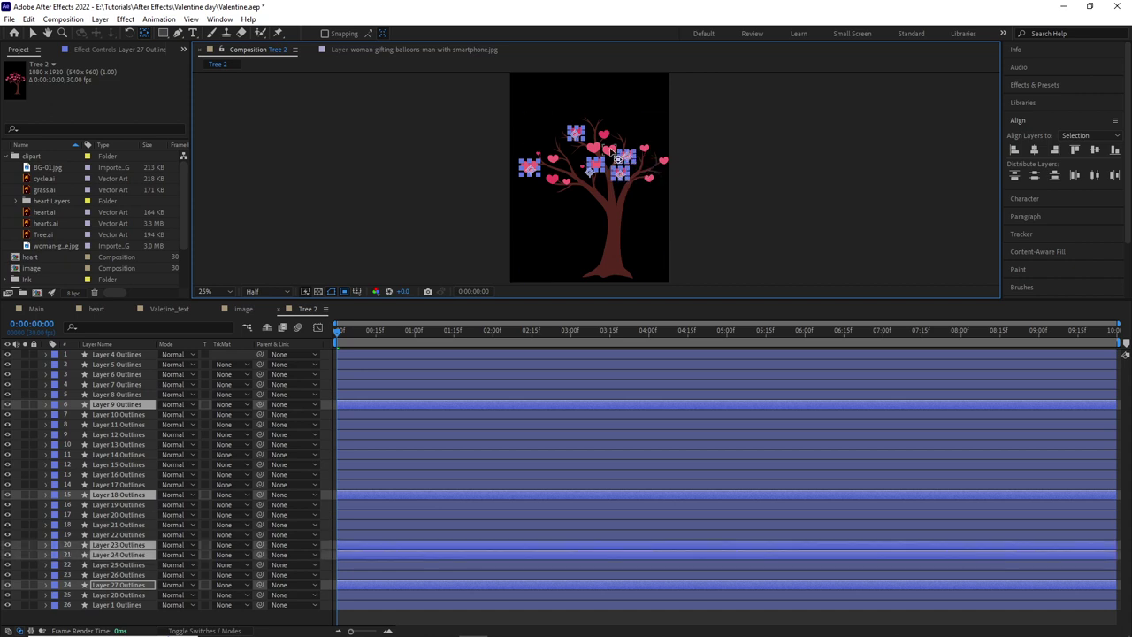
left_click(612, 153, "shift")
left_click(553, 180, "shift")
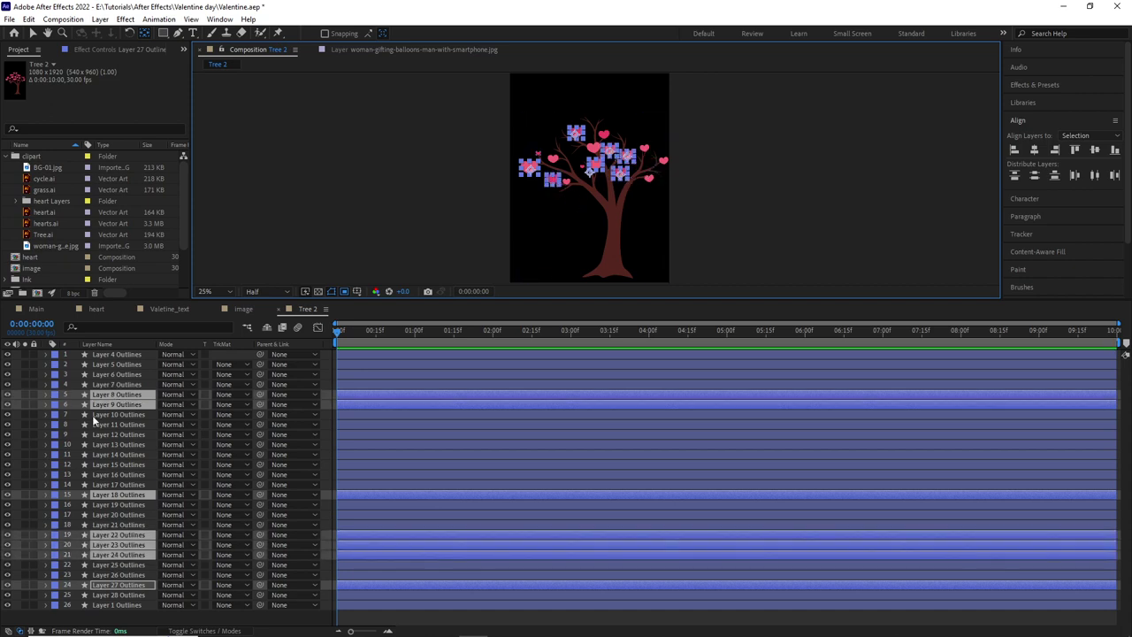
Step: Show Position, duplicate the selected hearts, and check Layers 8, 23, 24 and 27 individually
key("p")
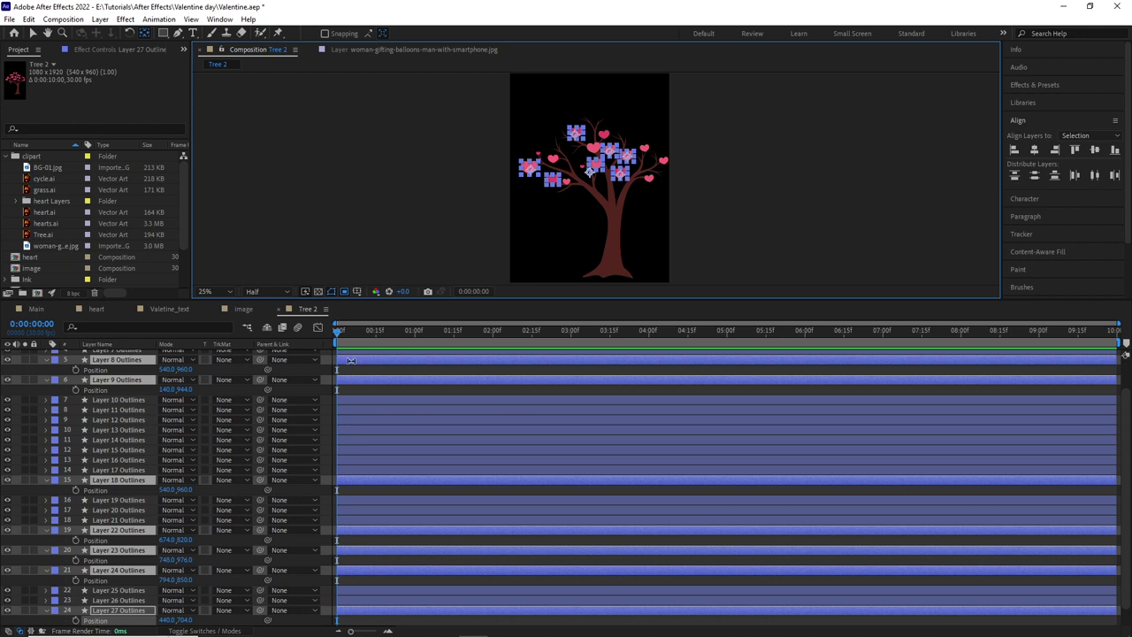
key("ctrl+d")
left_click(115, 370)
left_click(527, 168)
left_click(609, 151)
left_click(620, 173)
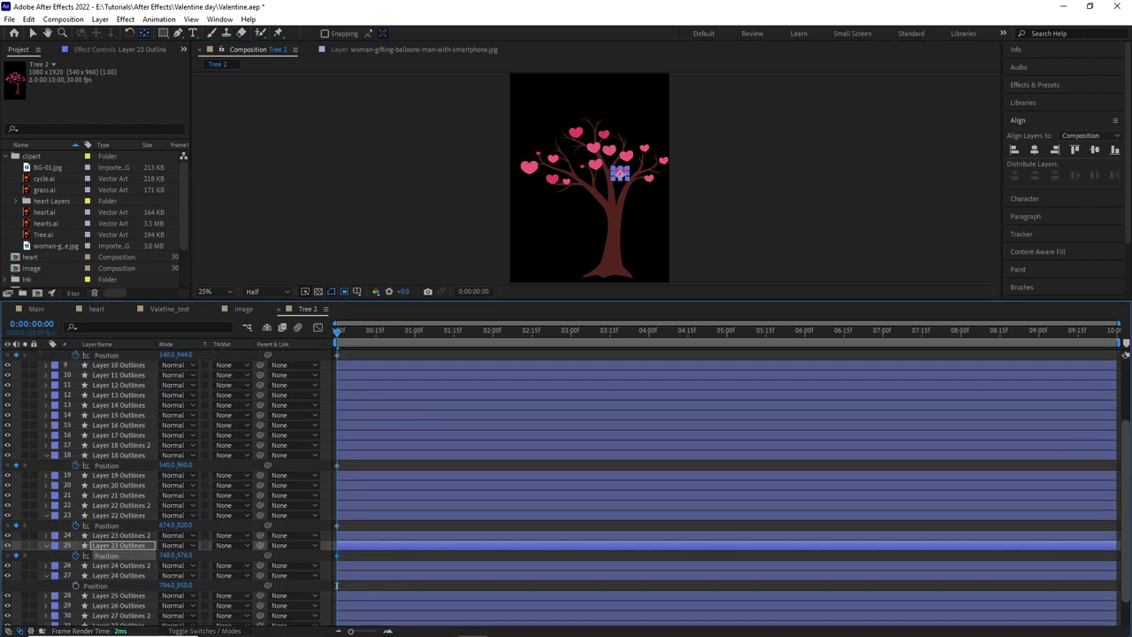
scroll(92, 552, "down", 1)
left_click(106, 539)
left_click(115, 590)
left_click(365, 333)
left_click_drag(437, 345, 497, 379)
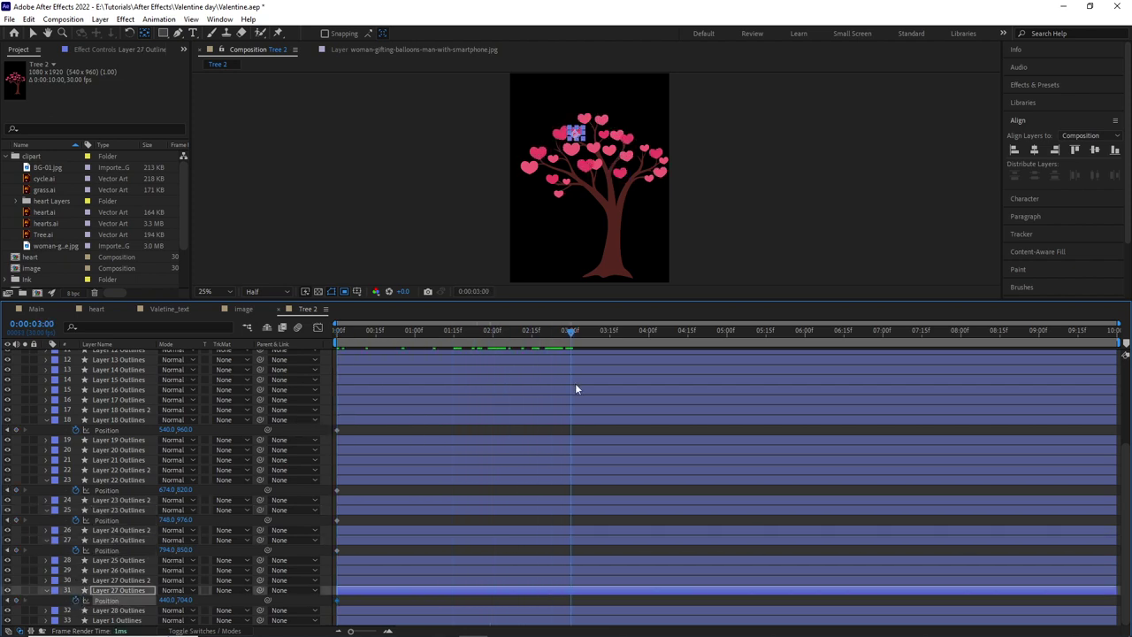
Step: Select Layers 8, 9, 18, 22, 23, 24 and 27 Outlines together in the timeline
left_click(106, 540, "ctrl")
left_click(108, 510, "ctrl")
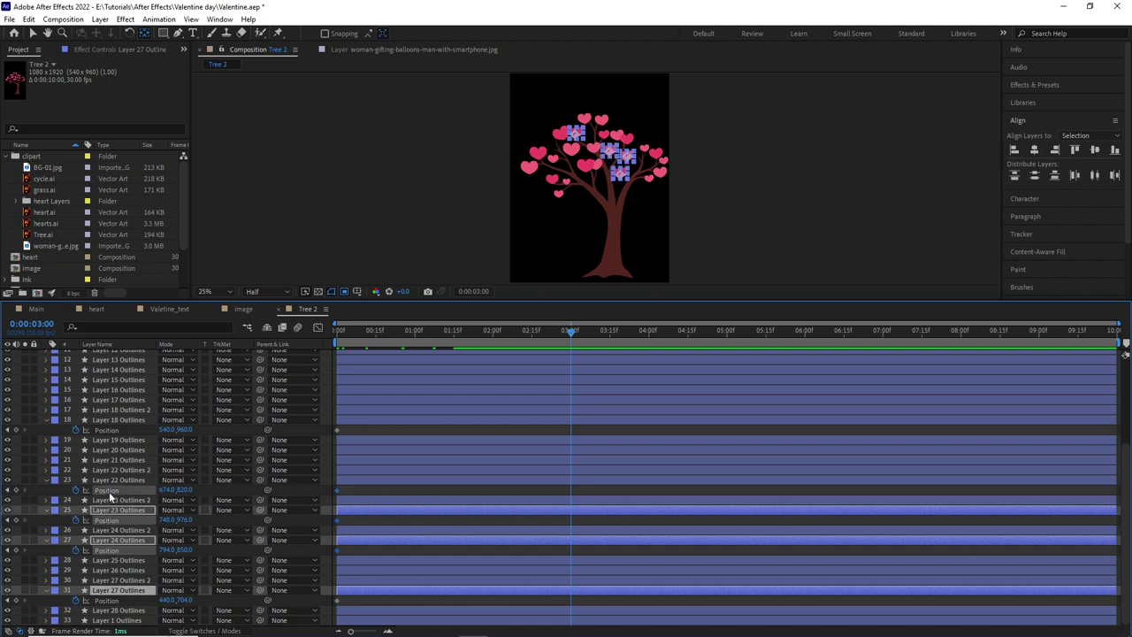
left_click(106, 480, "ctrl")
left_click(106, 419, "ctrl")
scroll(106, 460, "up", 3)
left_click(106, 405, "ctrl")
left_click(106, 375, "ctrl")
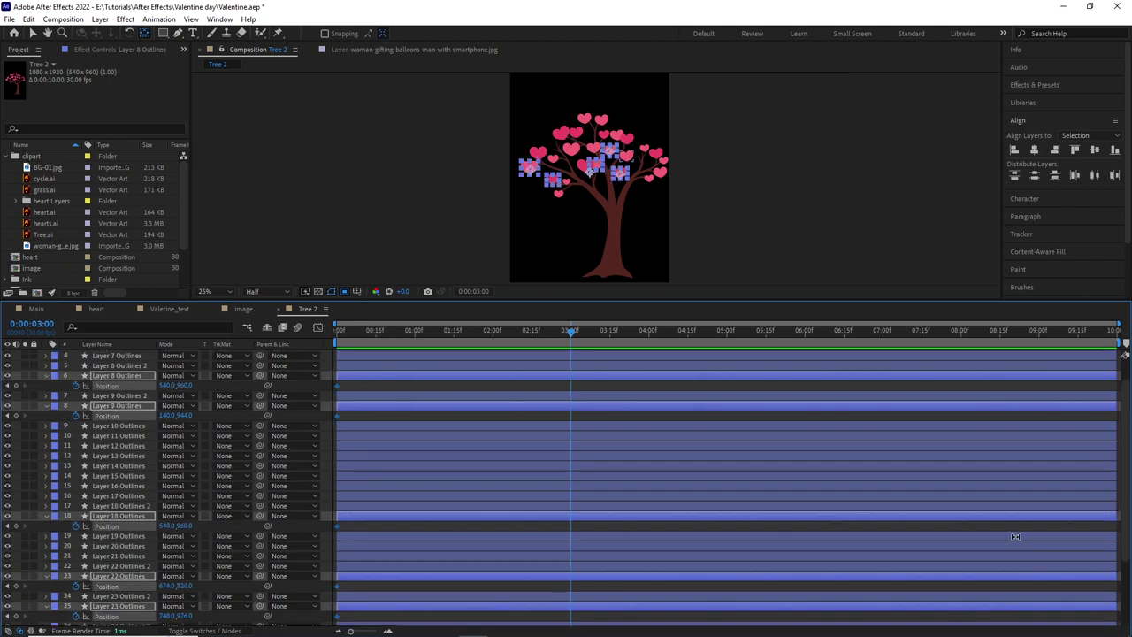
scroll(1008, 548, "down", 2)
scroll(993, 569, "down", 3)
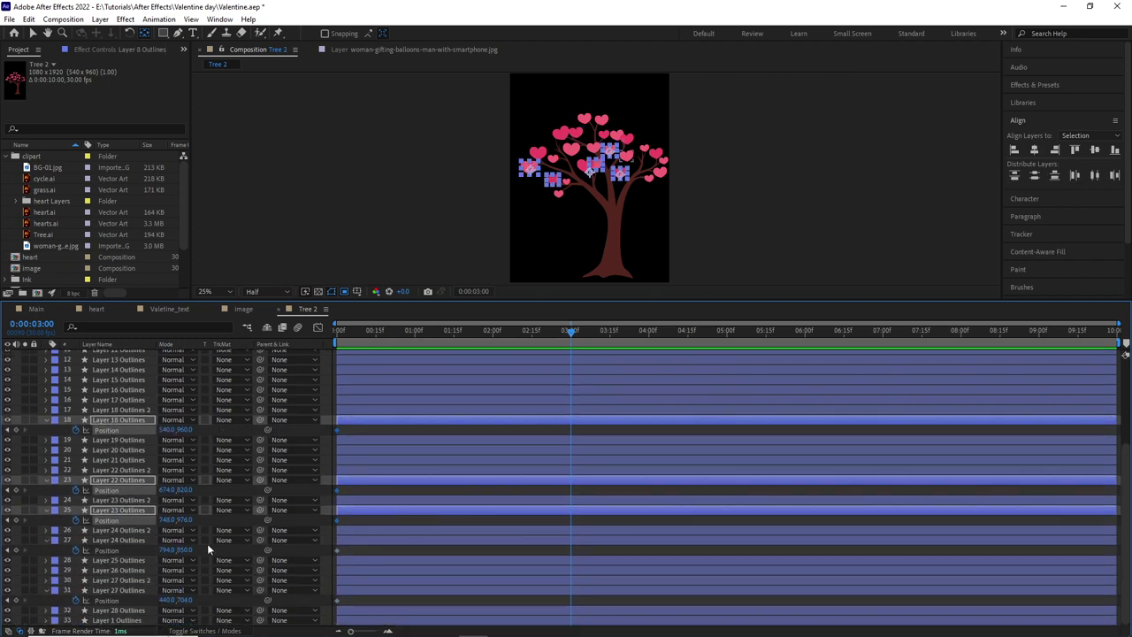
left_click(111, 540, "ctrl")
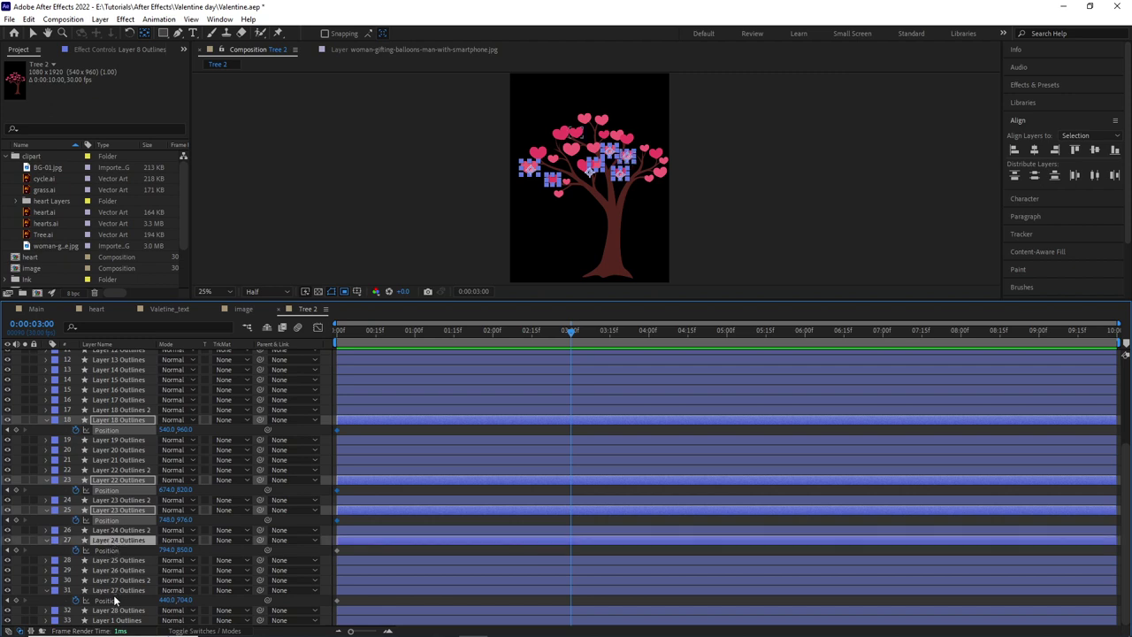
left_click(113, 590, "ctrl")
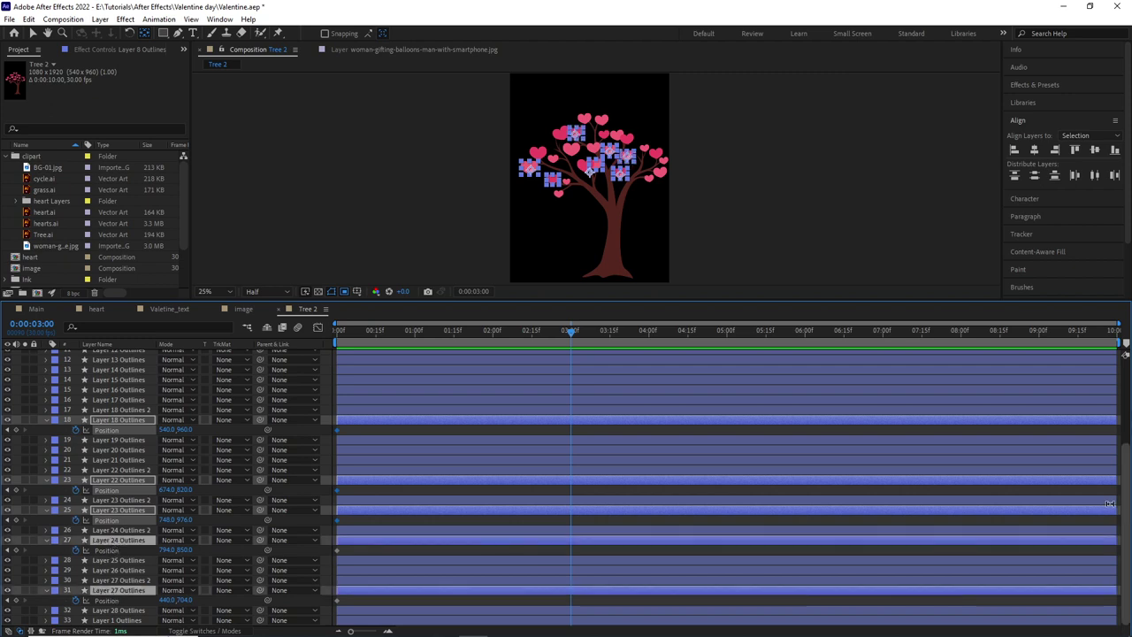
Step: Increase the selected hearts' Position Y at 0:00:03:00 so they drop, then shorten the drop slightly
left_click_drag(184, 432, 556, 393)
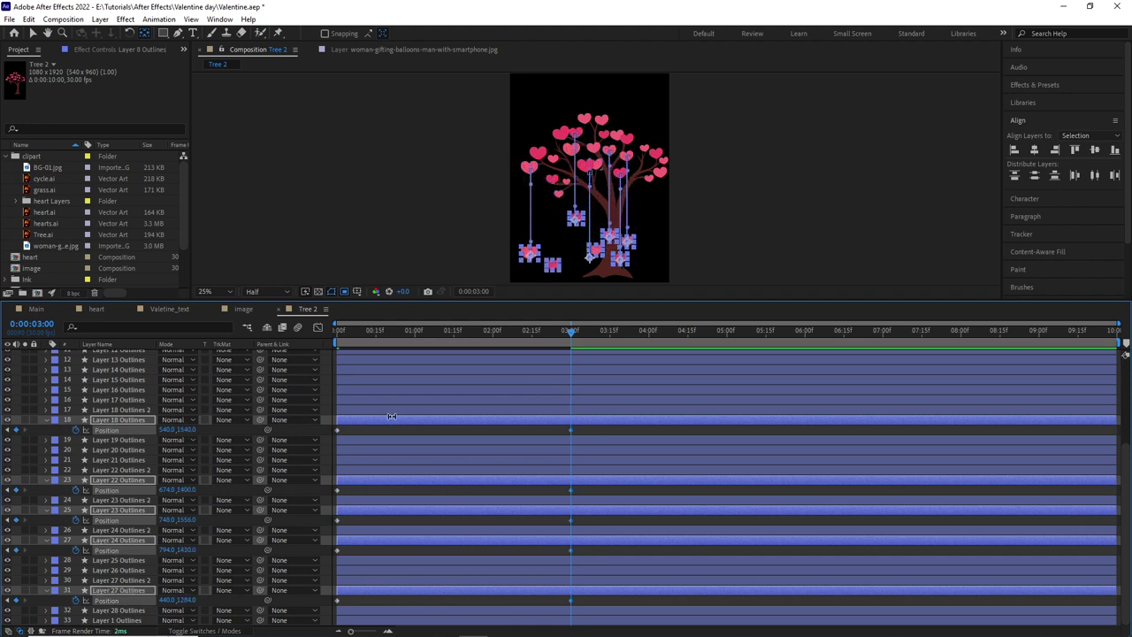
left_click_drag(189, 433, 156, 454)
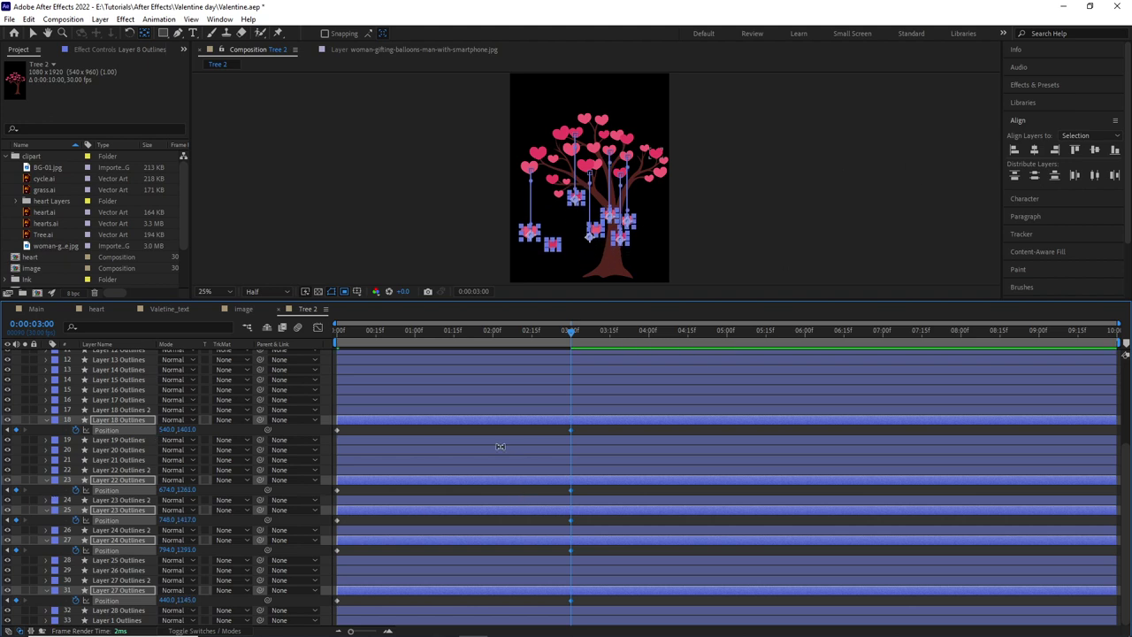
key("t")
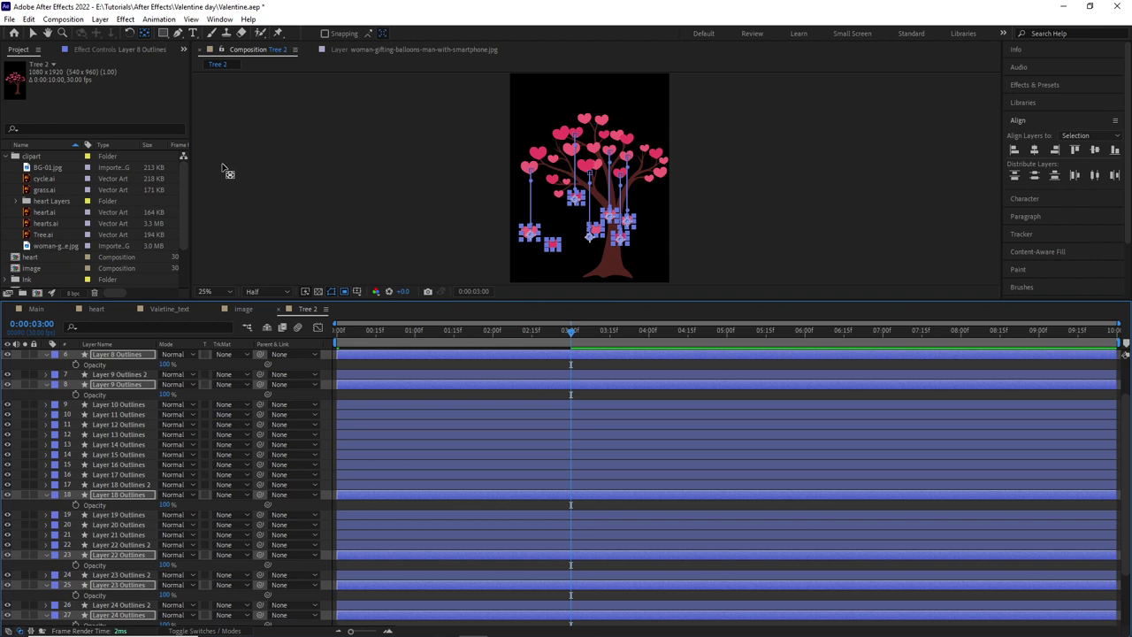
Step: Key the hanging hearts' Opacity at 100% at 0:00:01:00 and 0% at 0:00:02:15, then preview
key("Home")
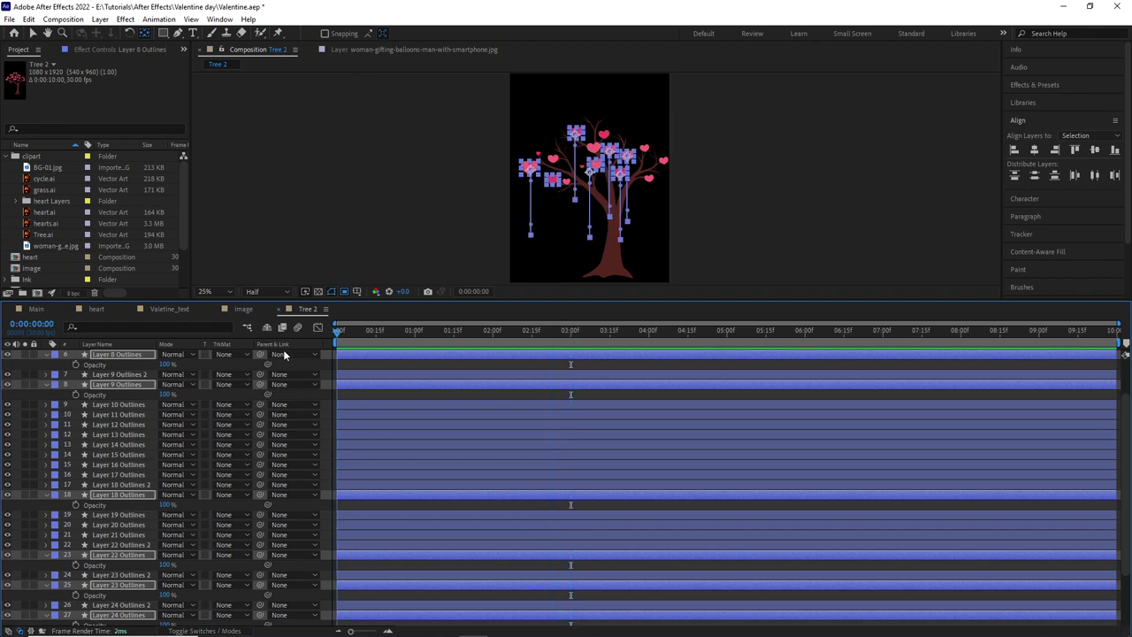
key("space")
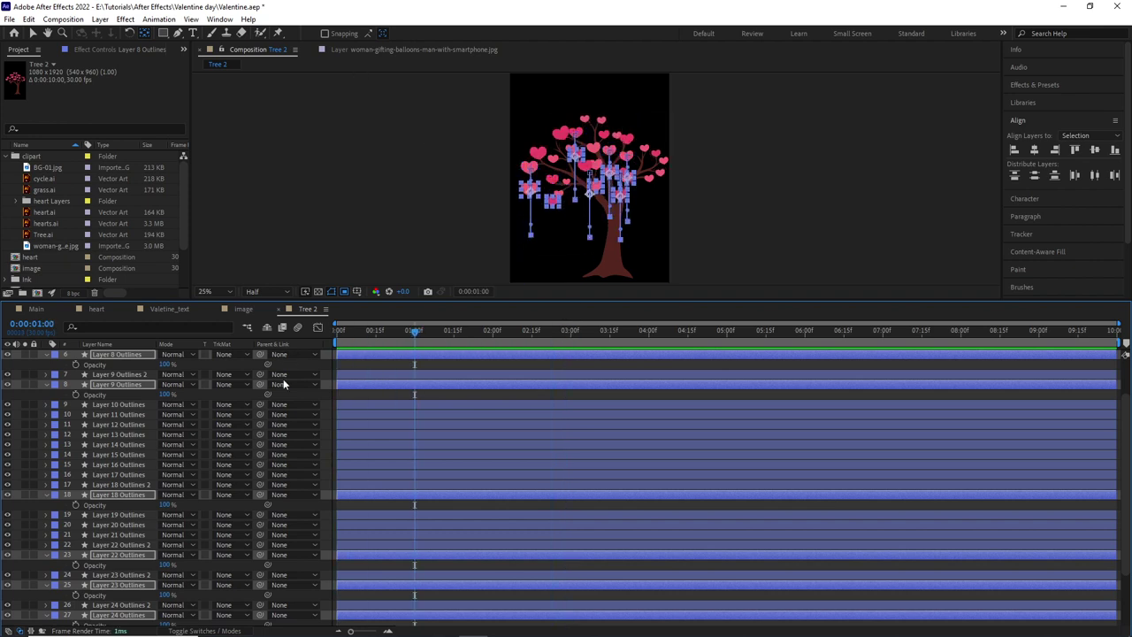
left_click(76, 364)
mouse_move(419, 343)
left_mouse_down()
mouse_move(568, 354)
mouse_move(534, 350)
left_mouse_up()
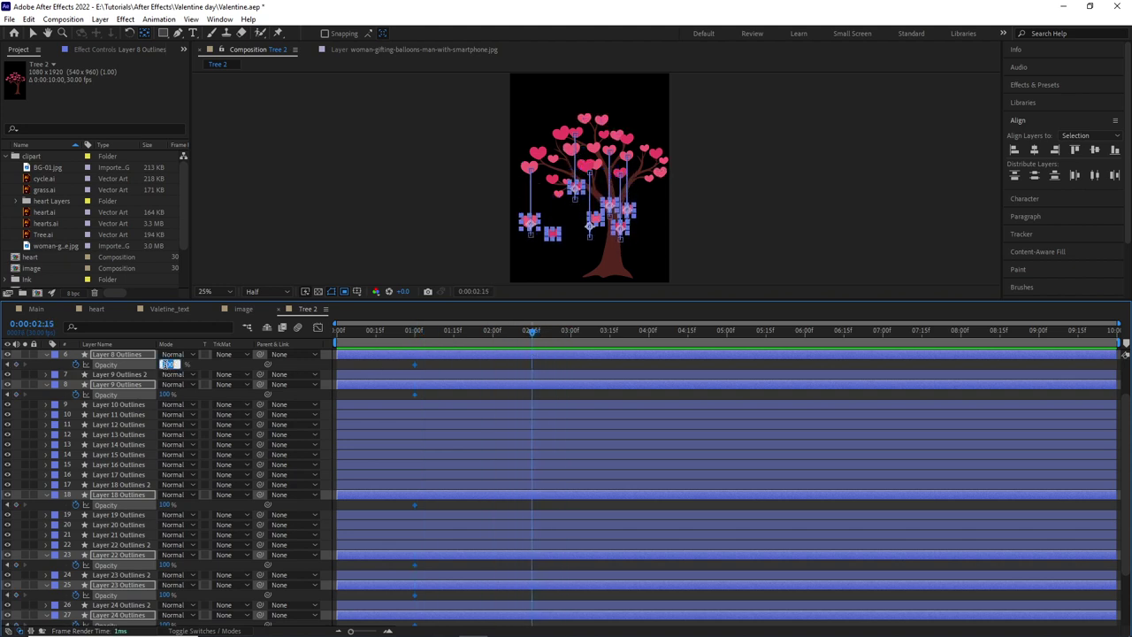
type("0")
key("Return")
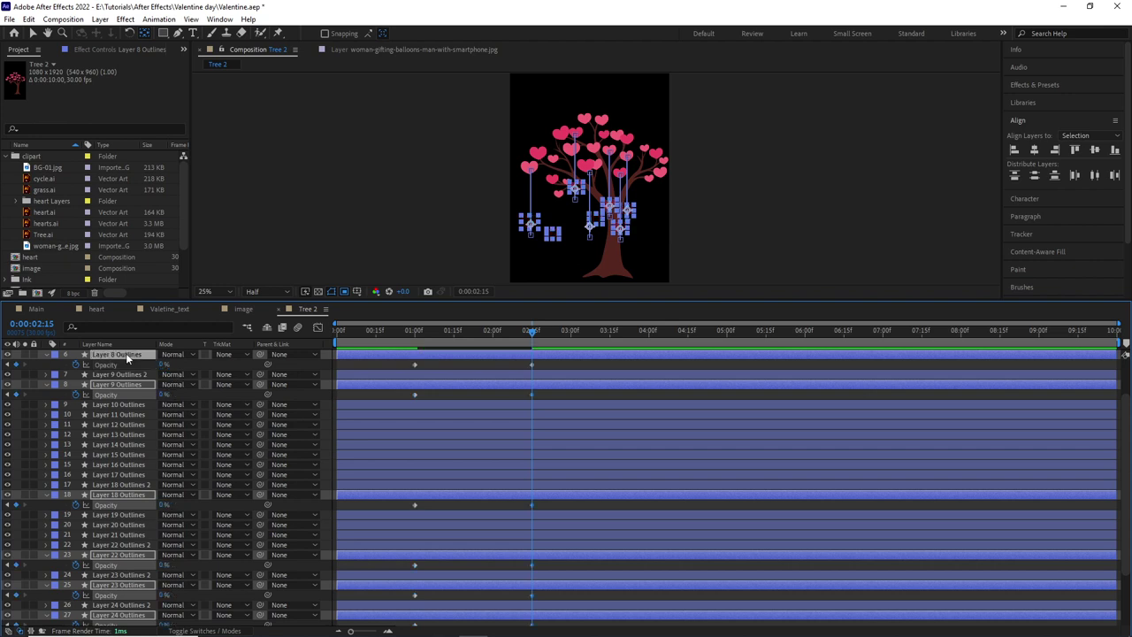
left_click_drag(531, 334, 318, 358)
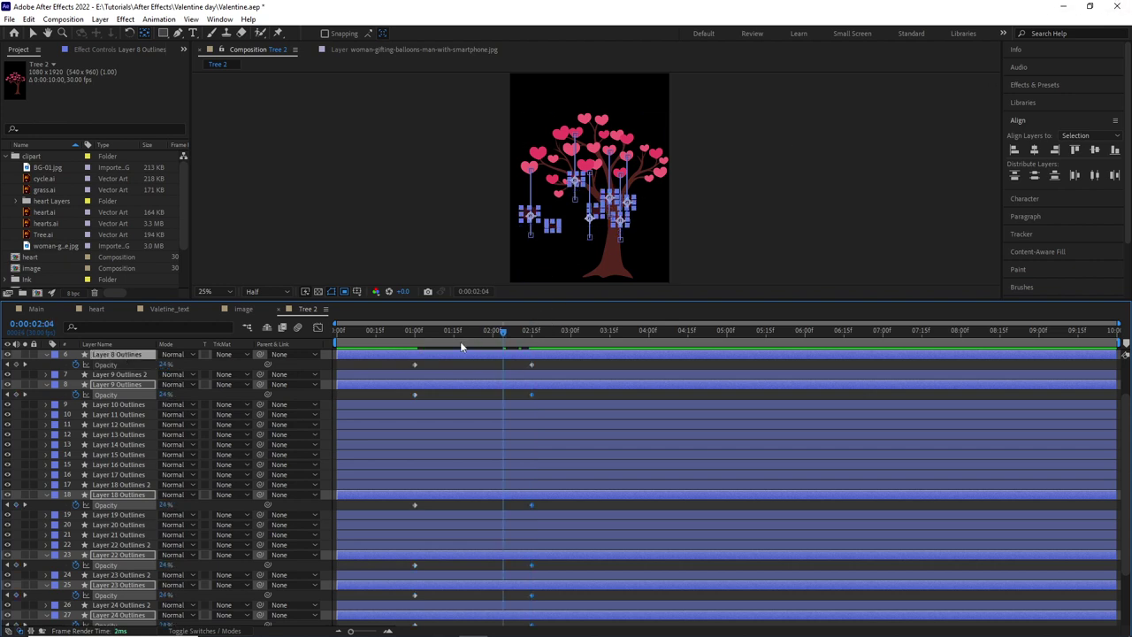
key("space")
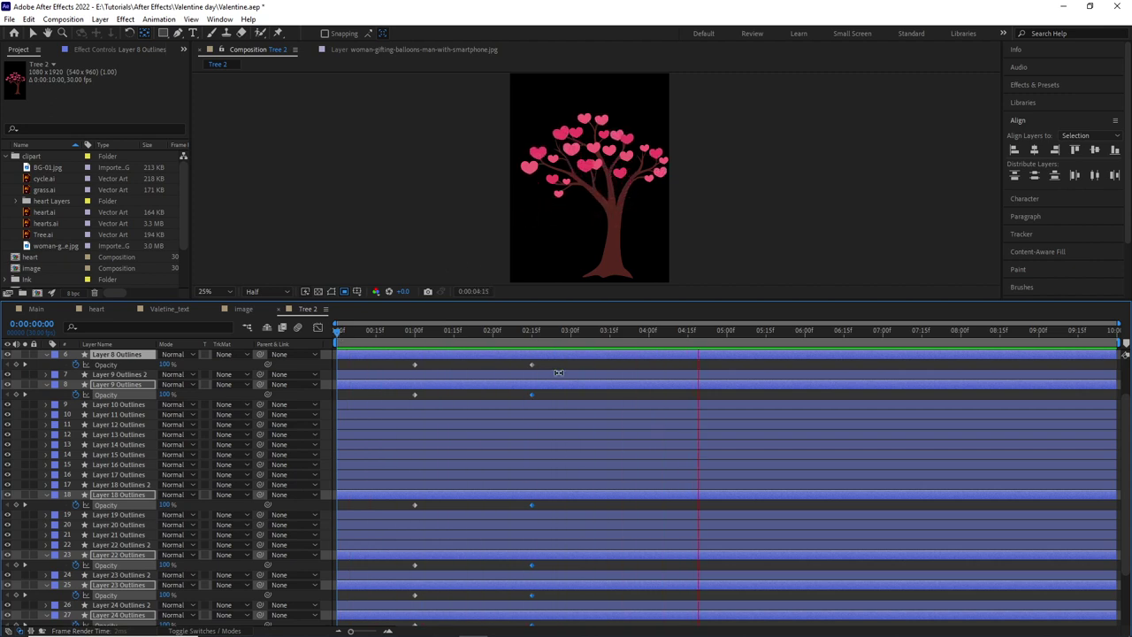
key("ctrl+shift+a")
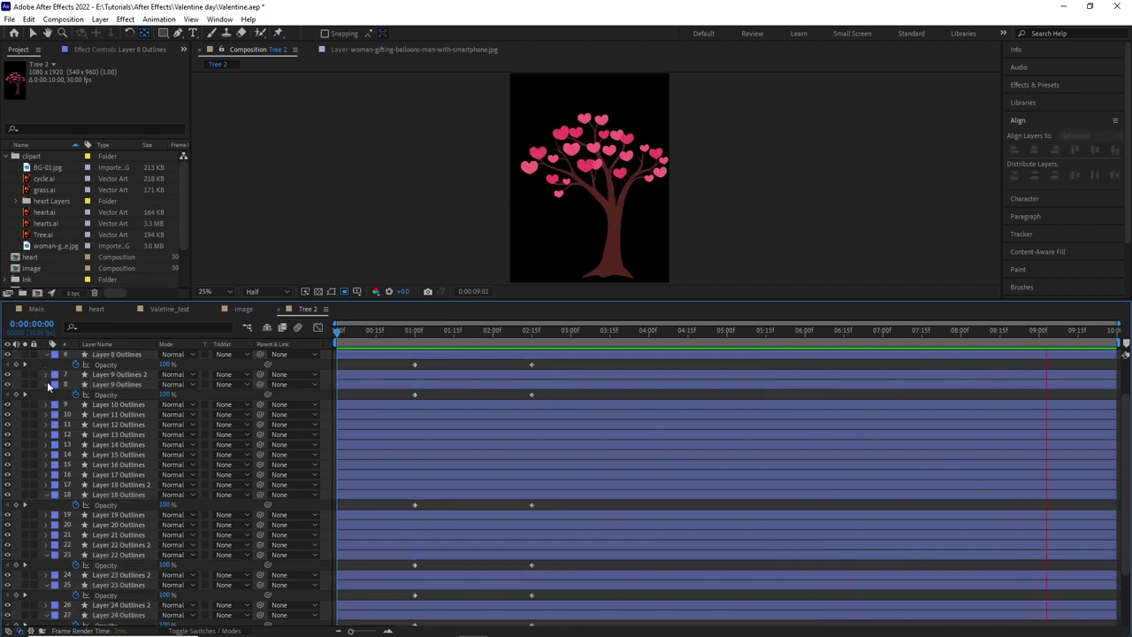
Step: Collapse the seven hearts' Opacity properties and enlarge the layer list
left_click(46, 384)
left_click(45, 354)
left_click(46, 475)
left_click(46, 526)
left_click(46, 545)
left_click(46, 564)
left_click(46, 604)
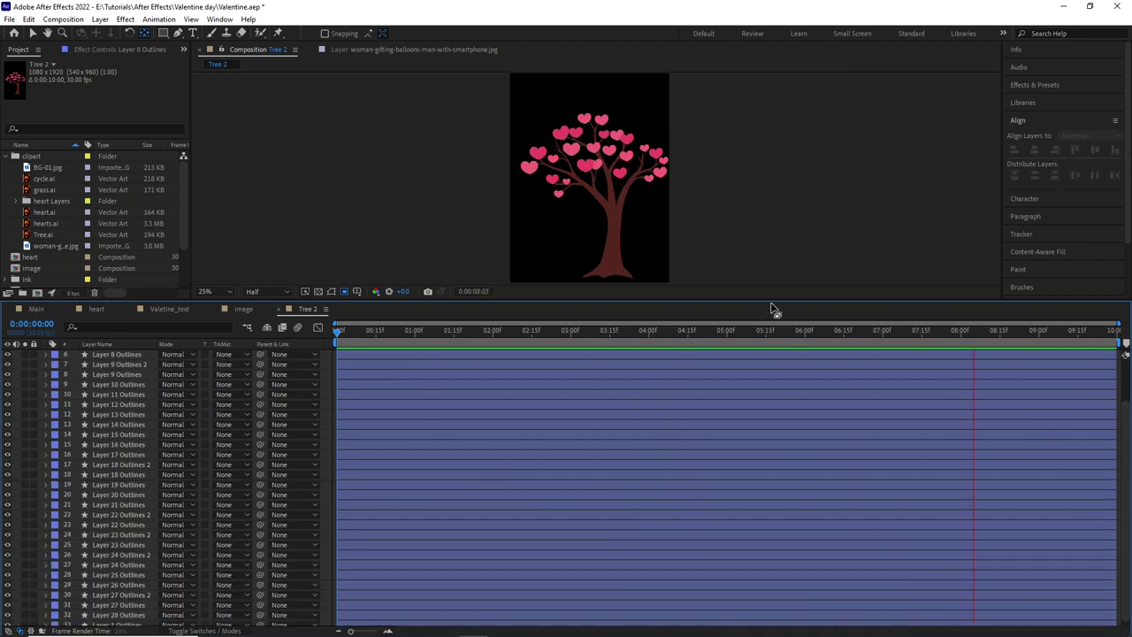
left_click_drag(777, 301, 778, 232)
Step: Select all layers, reveal their keyframes with U, then collapse layers 3 to 31
left_click(116, 285)
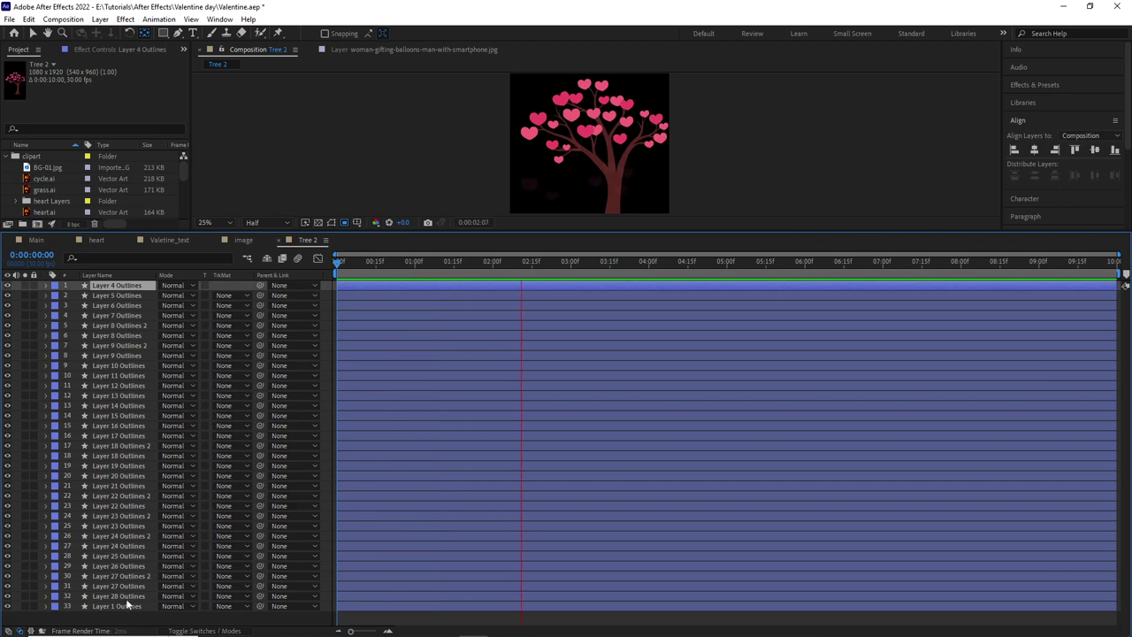
left_click(128, 603, "shift")
key("u")
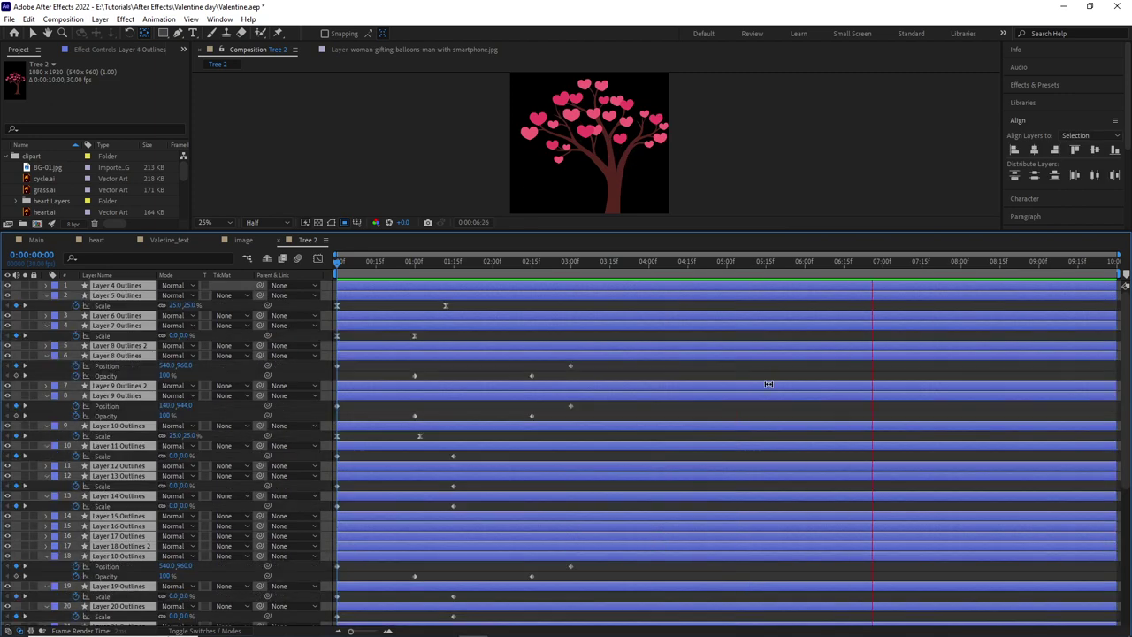
left_click_drag(717, 311, 329, 619)
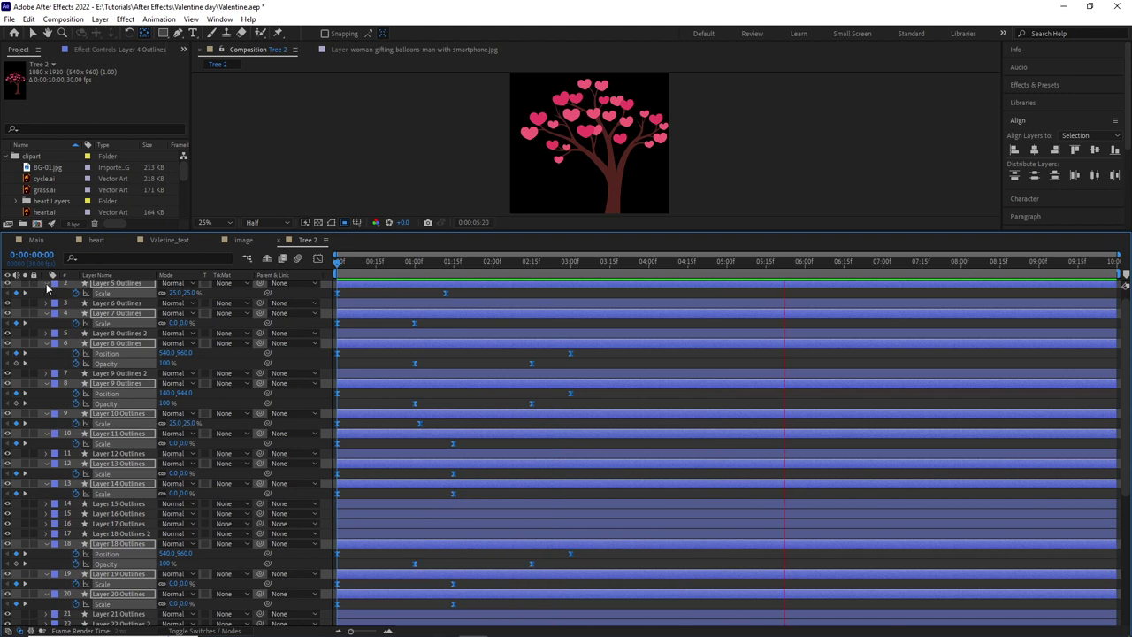
left_click_drag(48, 289, 46, 537)
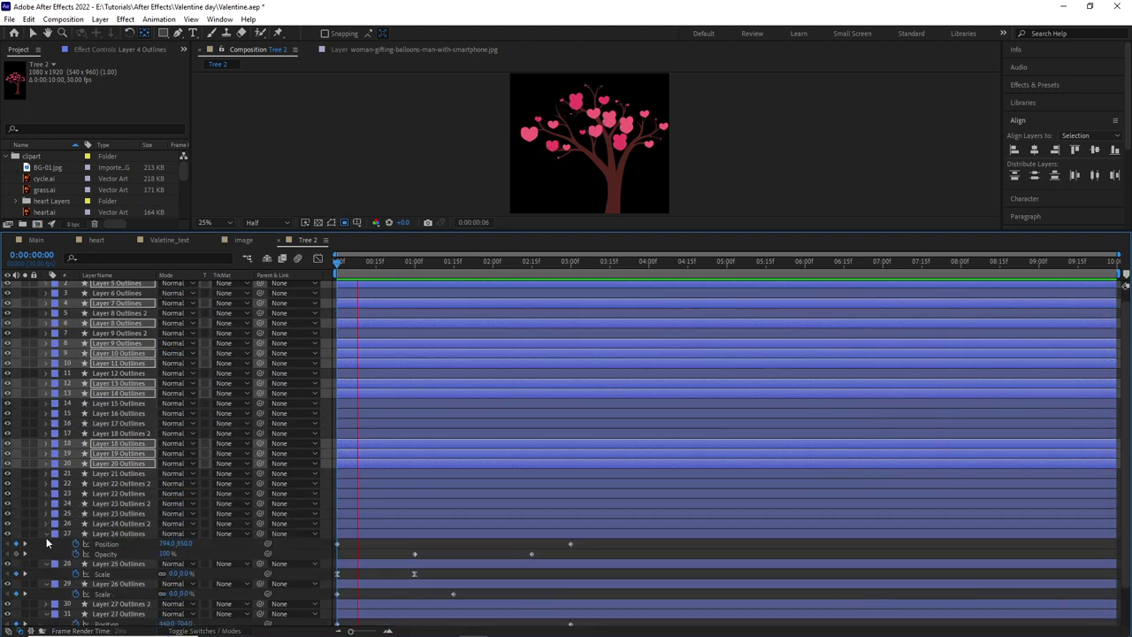
left_click_drag(46, 537, 48, 600)
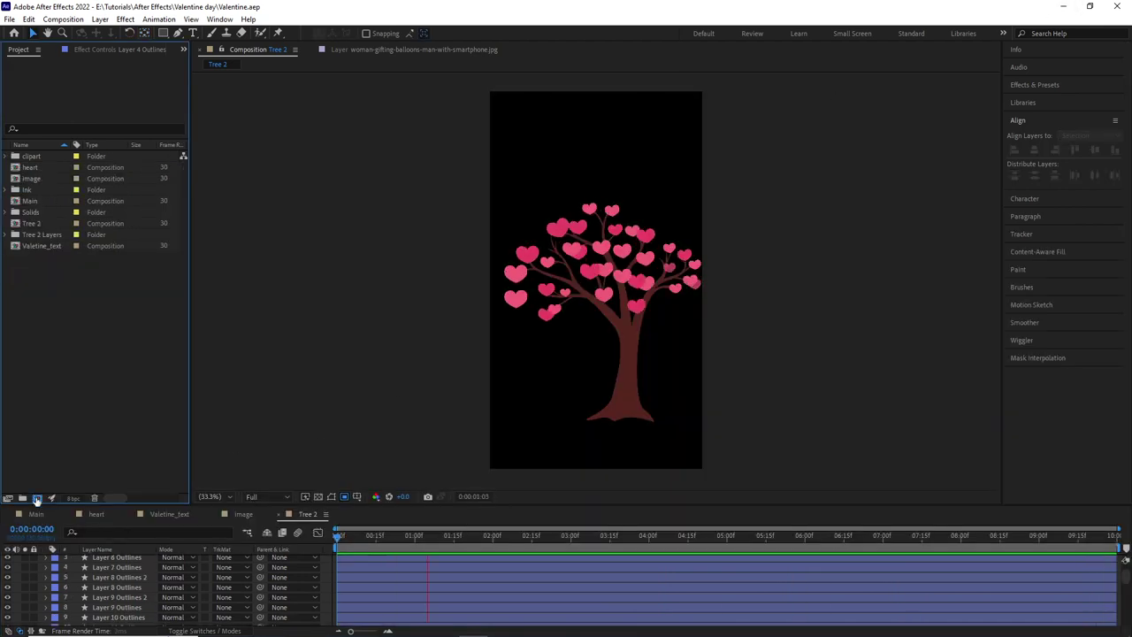
Step: Create a new composition named Tree_comp, 2160×1920, with aspect ratio unlocked
key("ctrl+n")
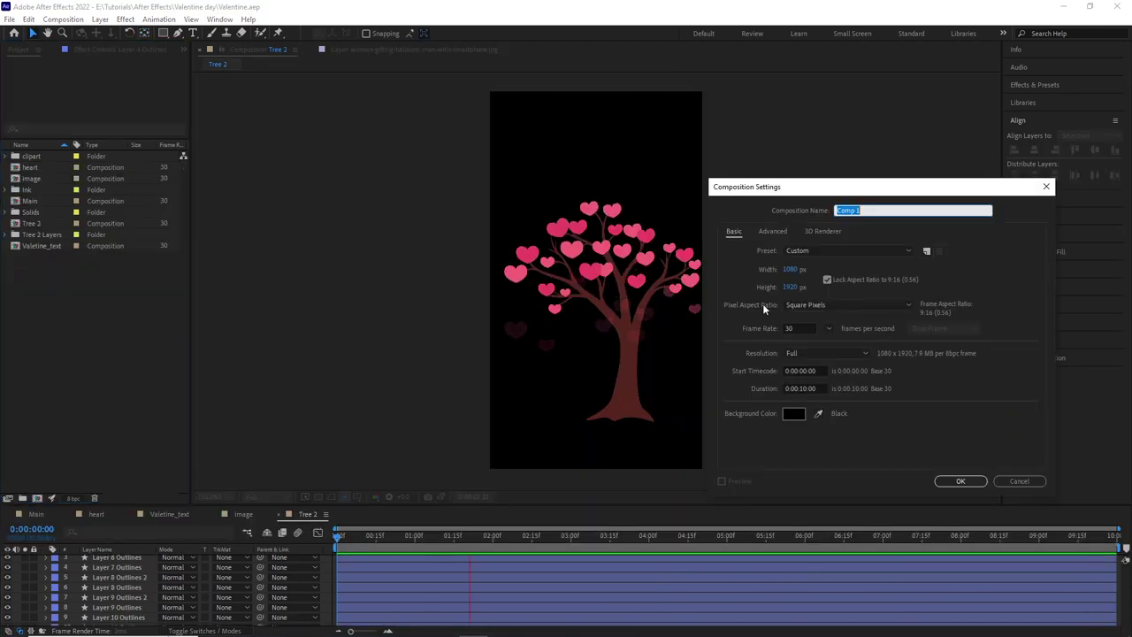
type("Tree_c")
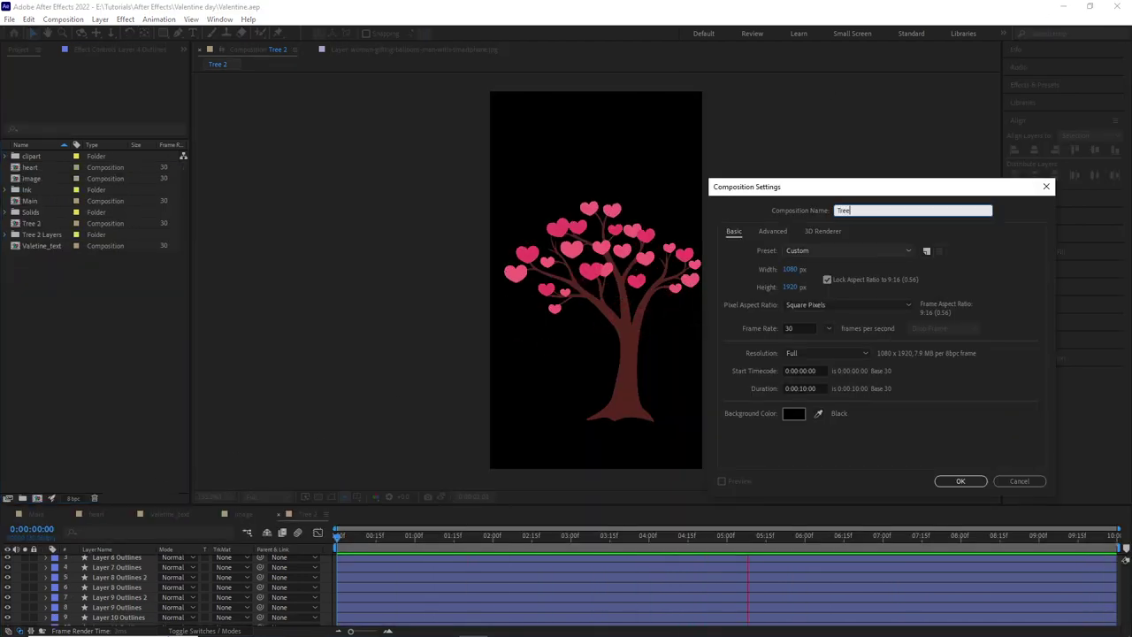
left_click(827, 280)
left_click(798, 270)
type("*2")
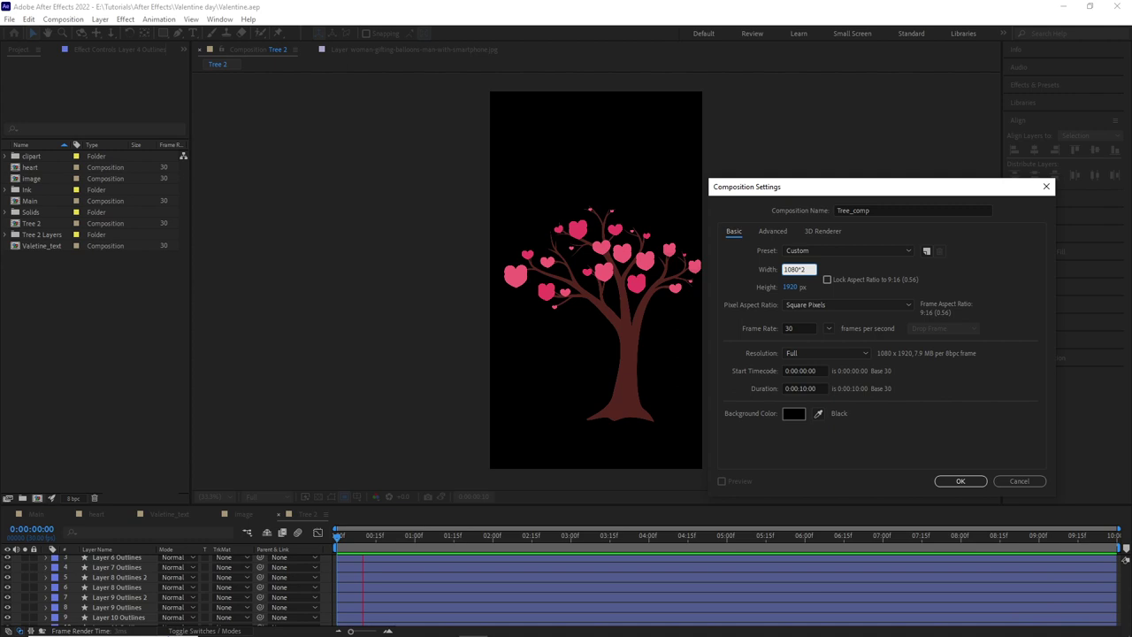
left_click(956, 484)
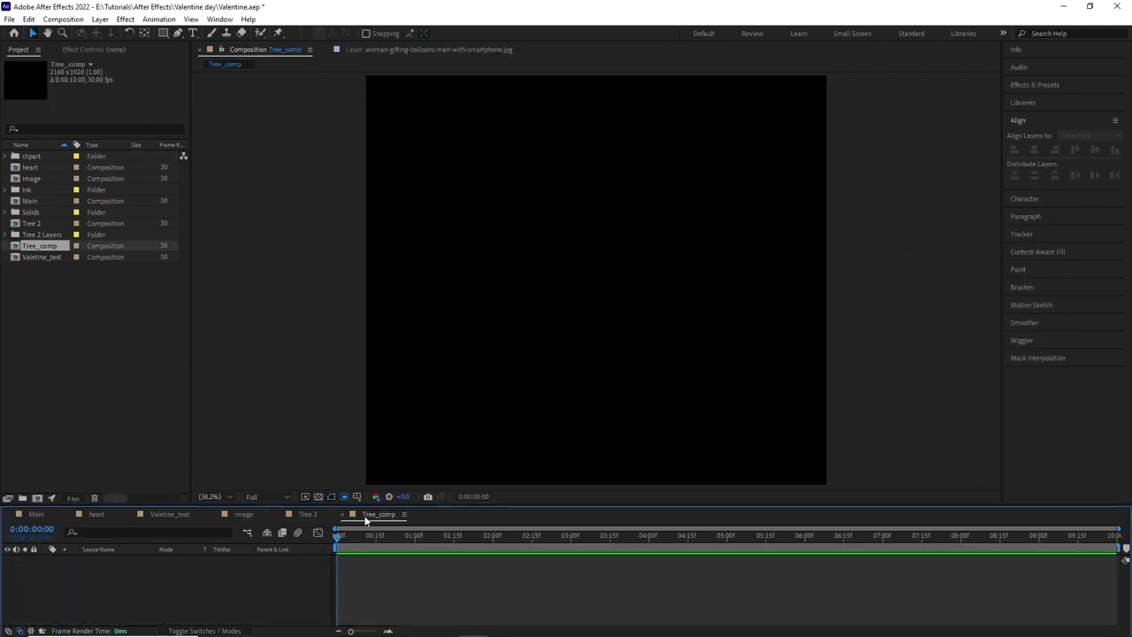
Step: Add Tree 2 to Tree_comp aligned to the right edge and open the Import File dialog
left_click_drag(31, 224, 84, 576)
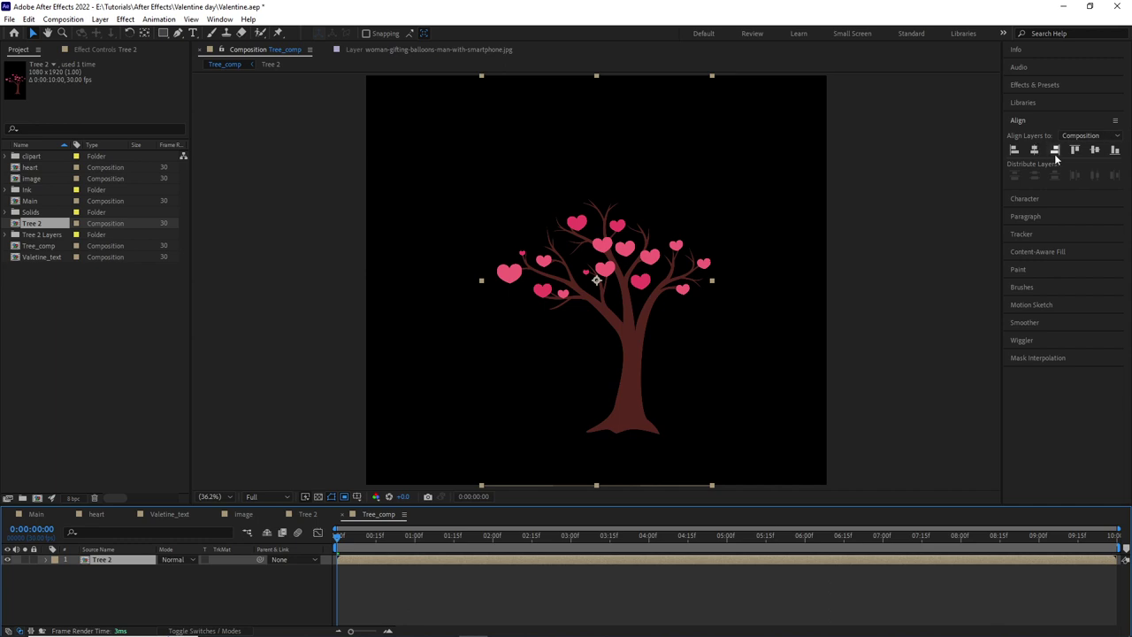
left_click(1054, 150)
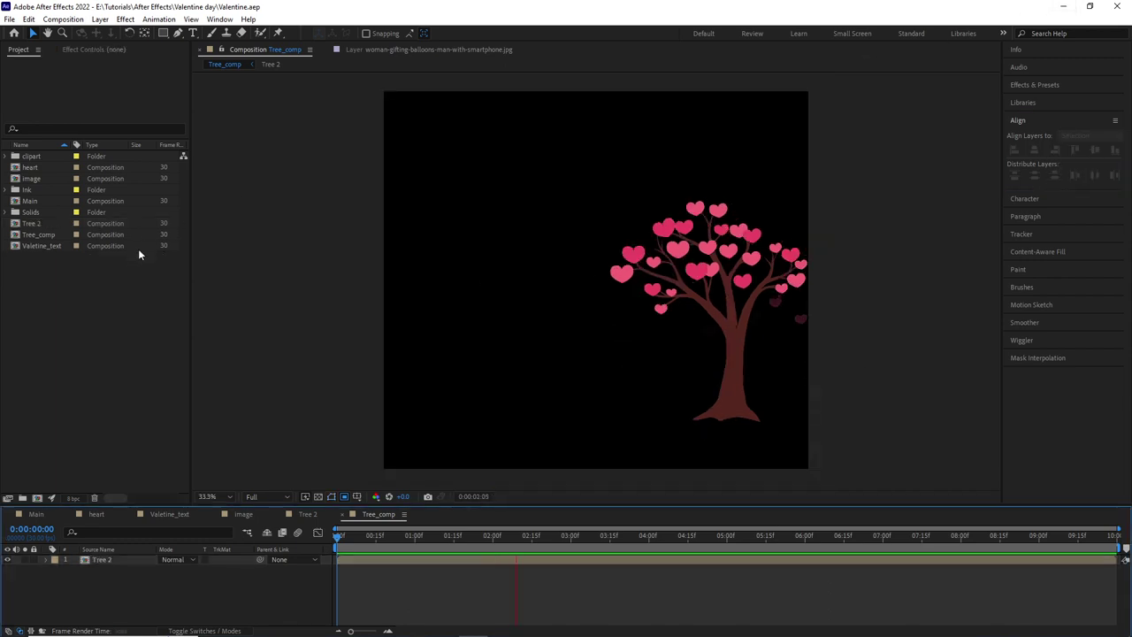
double_click(114, 341)
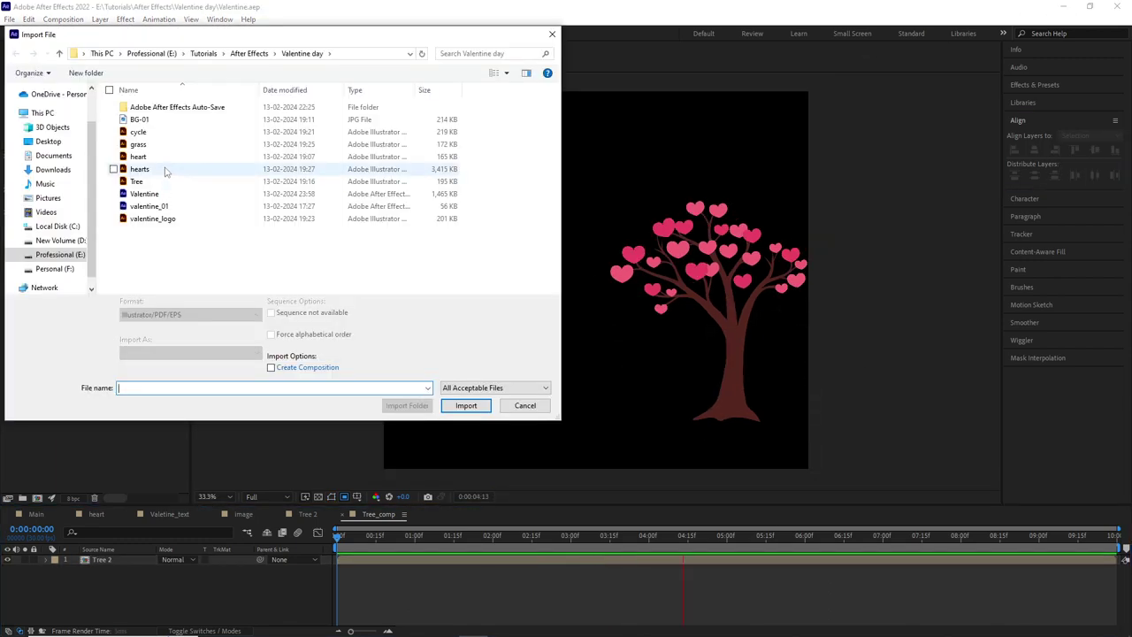
Step: Import cycle.ai as a Composition and open the cycle comp
left_click(138, 131)
left_click(190, 352)
left_click(150, 362)
left_click(465, 407)
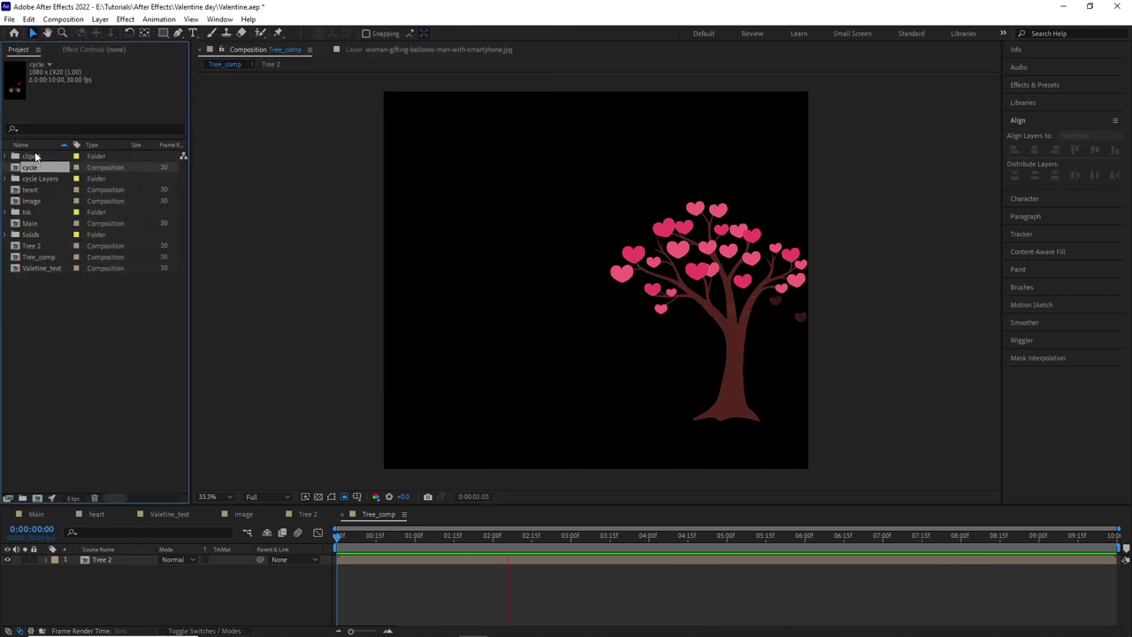
double_click(33, 168)
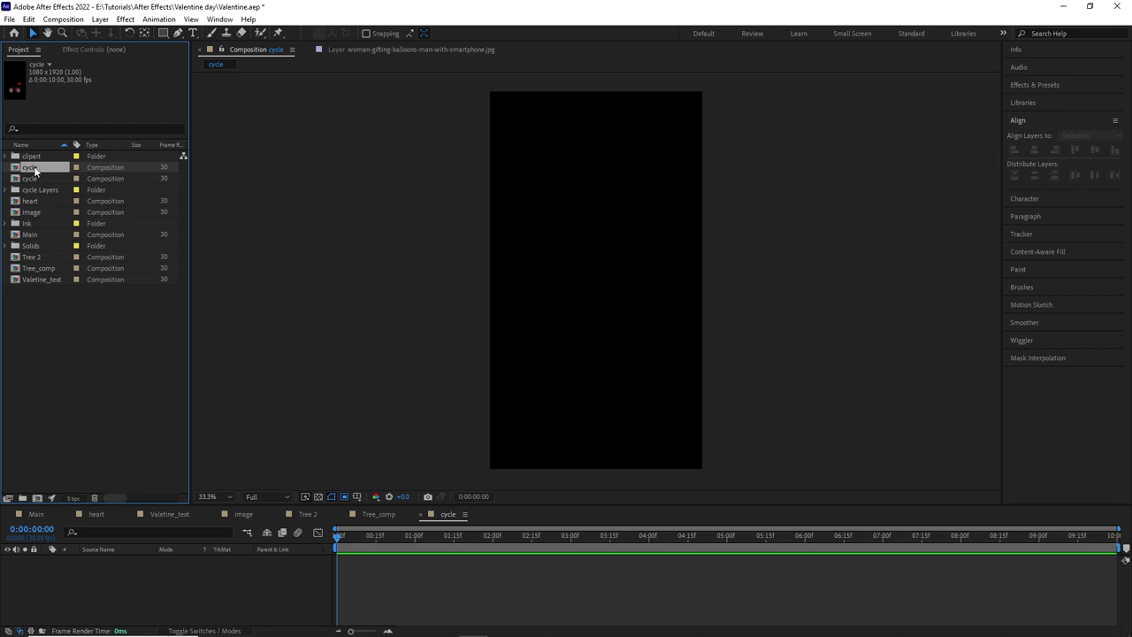
double_click(34, 168)
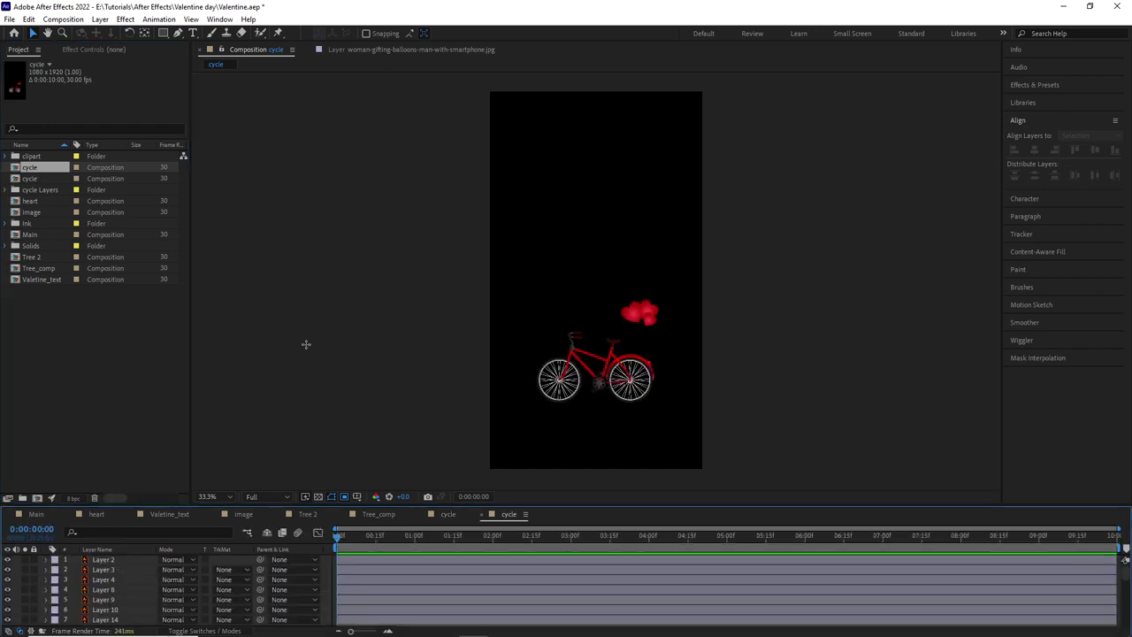
Step: Enlarge the timeline and add a pale pink solid layer behind the bicycle
left_click_drag(449, 503, 449, 335)
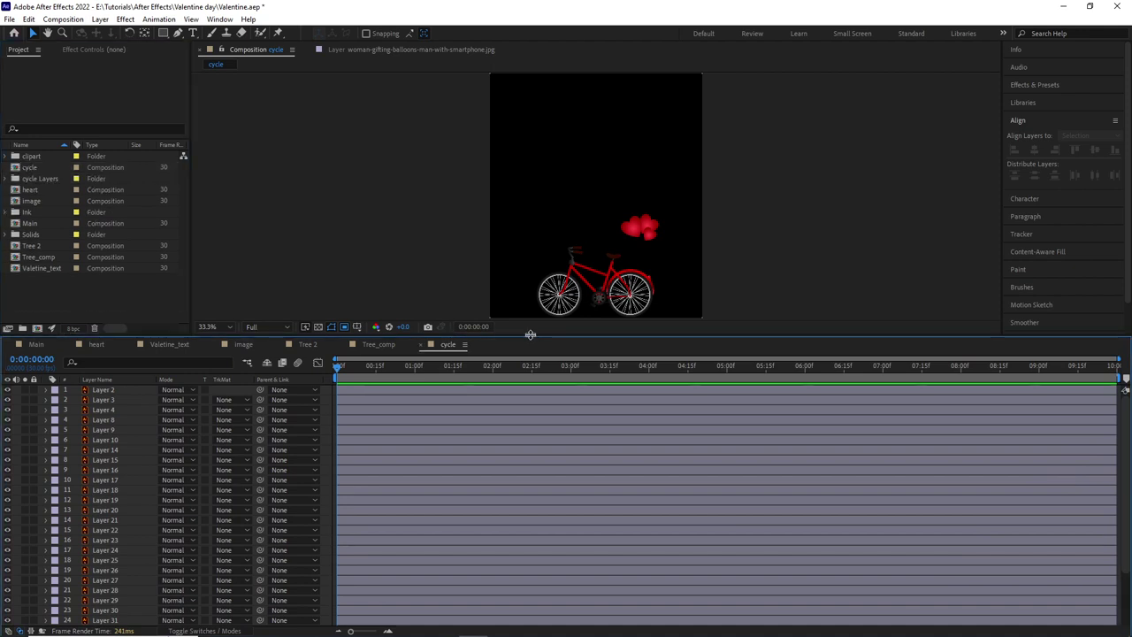
left_click_drag(531, 335, 536, 218)
right_click(209, 438)
mouse_move(278, 446)
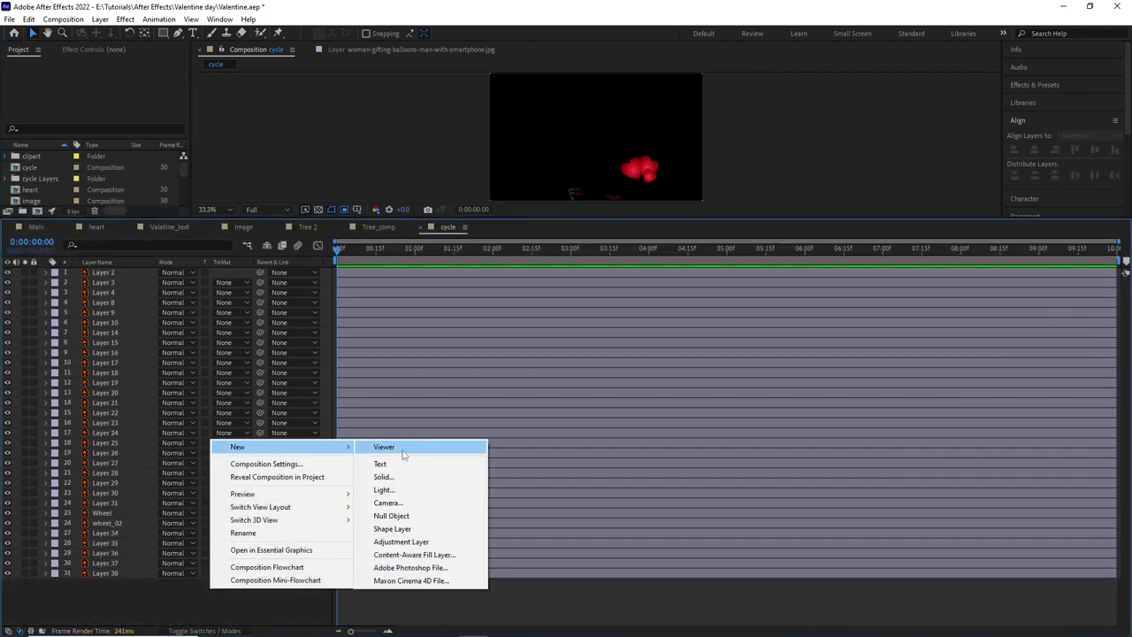
left_click(399, 475)
left_click(608, 427)
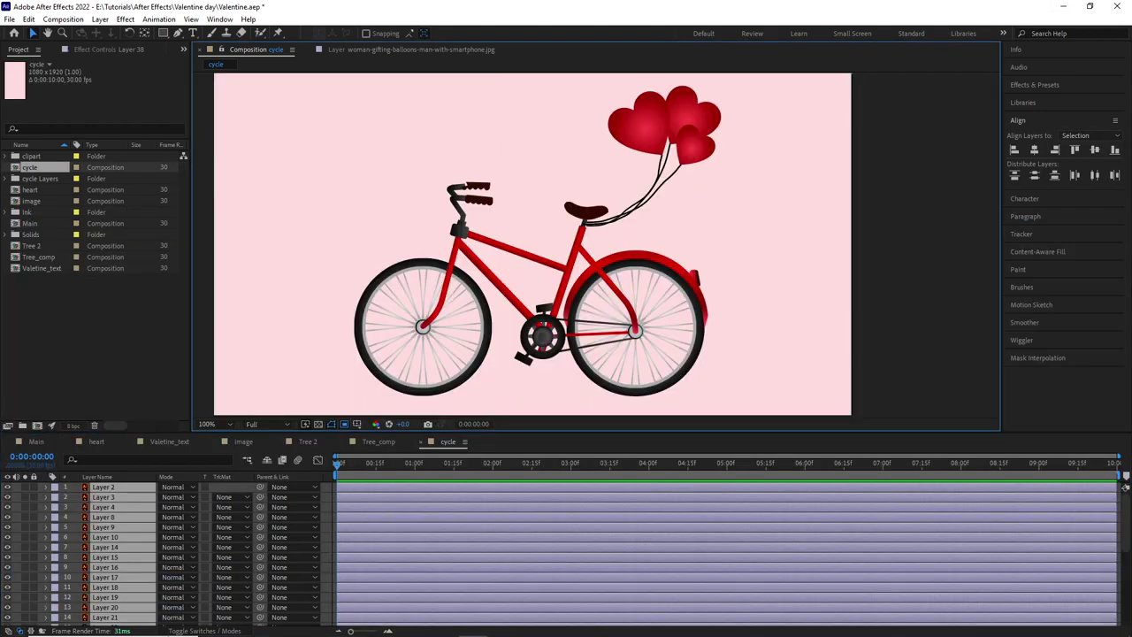
Step: Move the Wheel layer's anchor point to the left wheel's centre with the Pan Behind tool
scroll(99, 571, "down", 6)
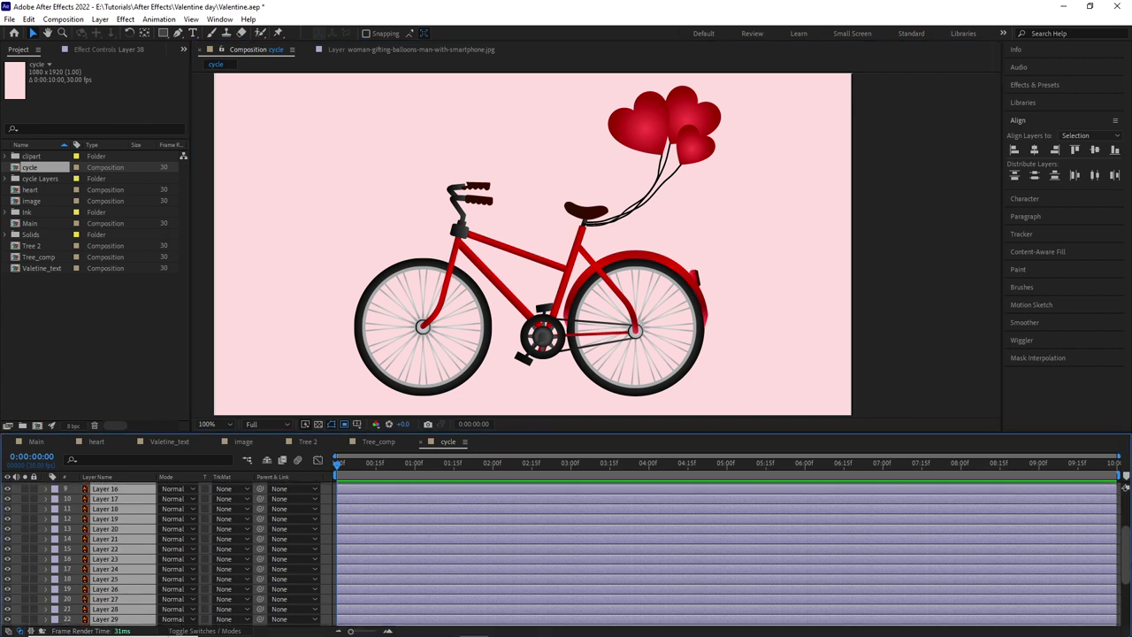
key("ctrl+shift+a")
left_click(101, 550)
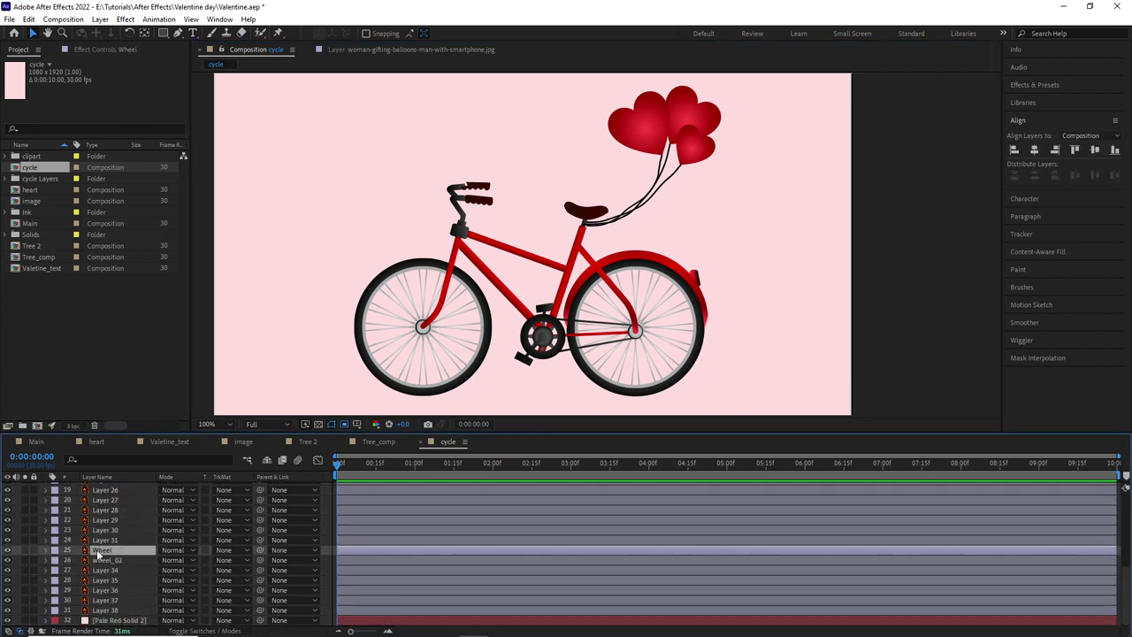
left_click(142, 35)
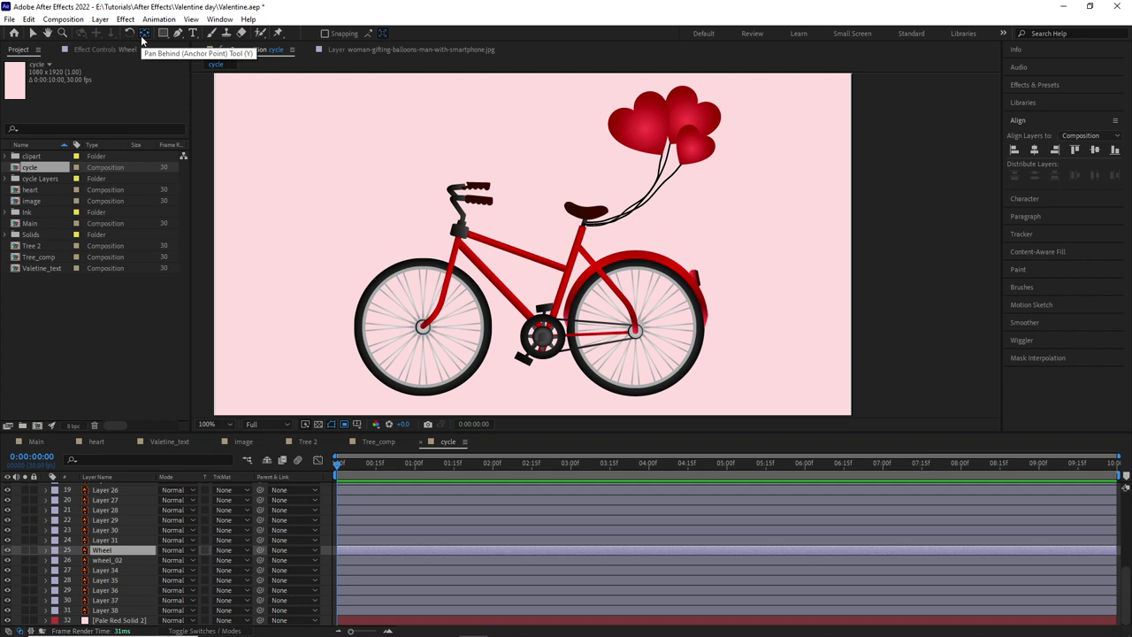
key("comma")
key("comma")
key("comma")
key("comma")
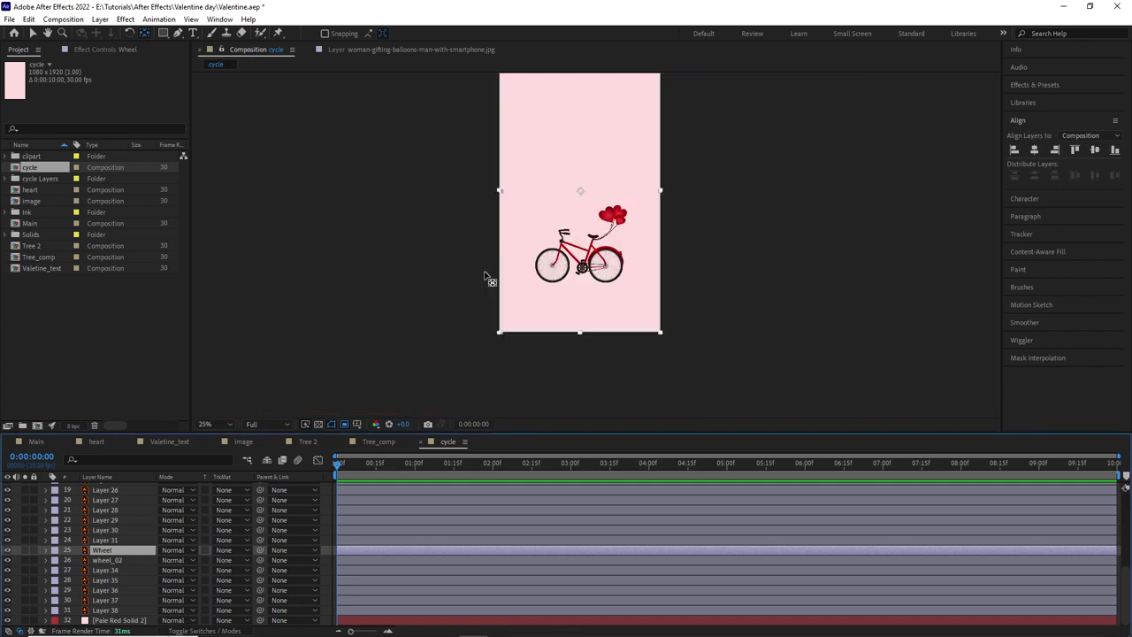
left_click_drag(581, 192, 555, 264)
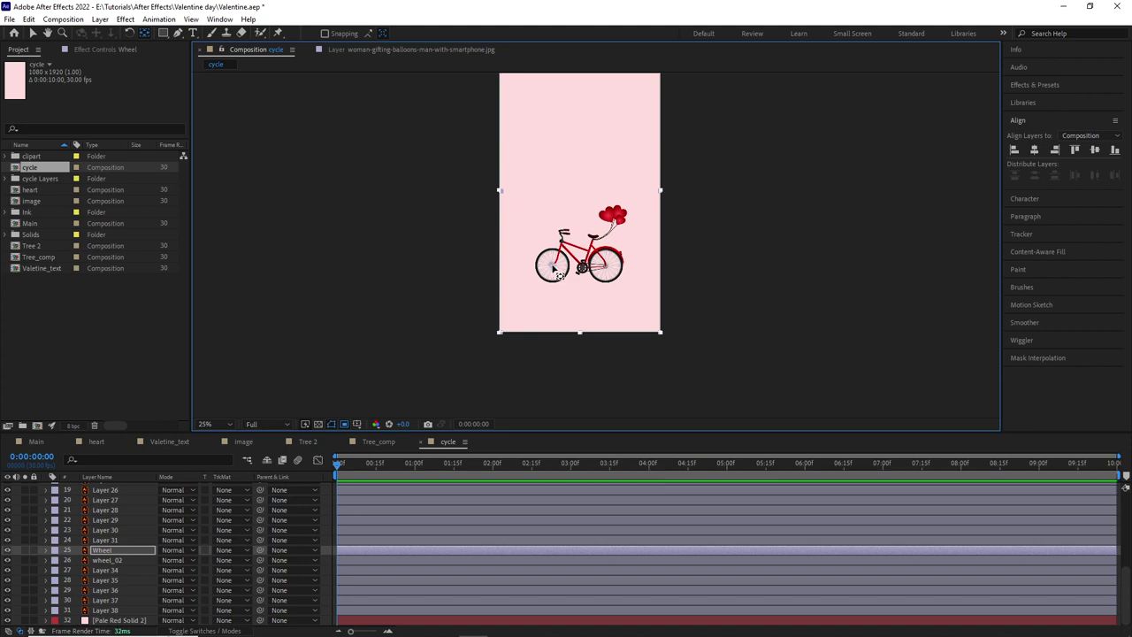
Step: Select wheel_02 and zoom the composition view to 200%
key("ctrl+Down")
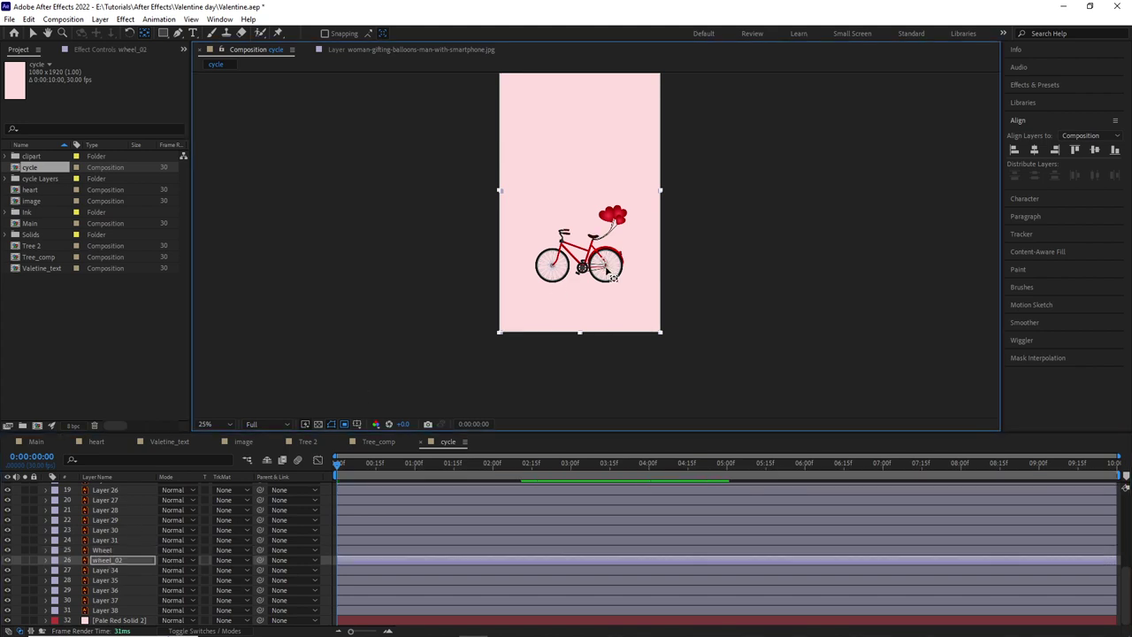
left_click(215, 424)
left_click(235, 332)
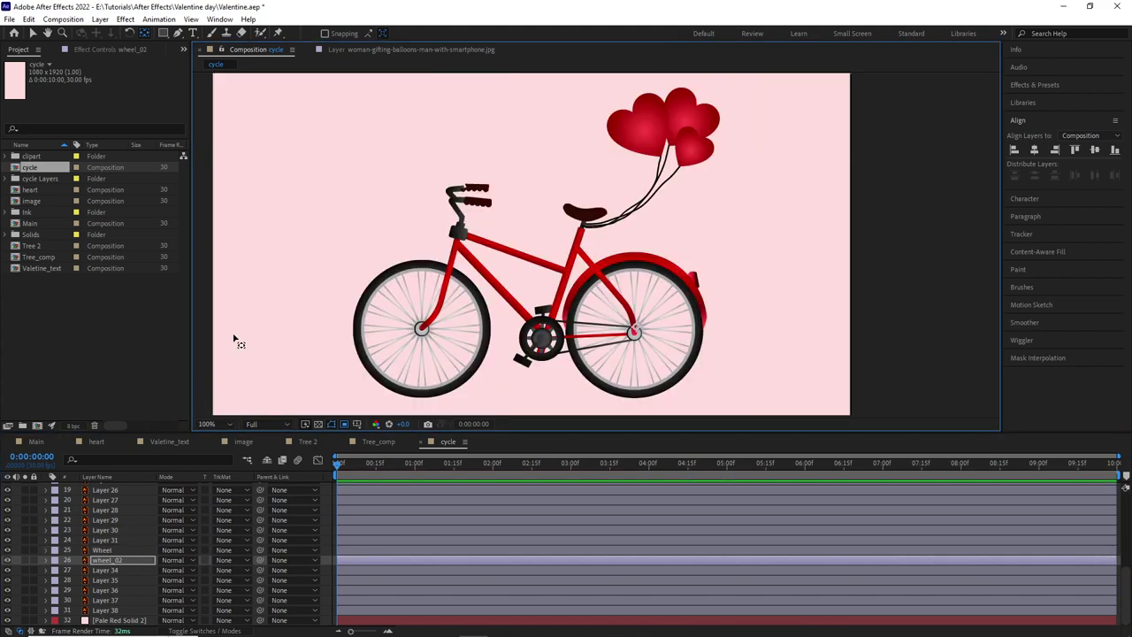
left_click(209, 424)
left_click(219, 351)
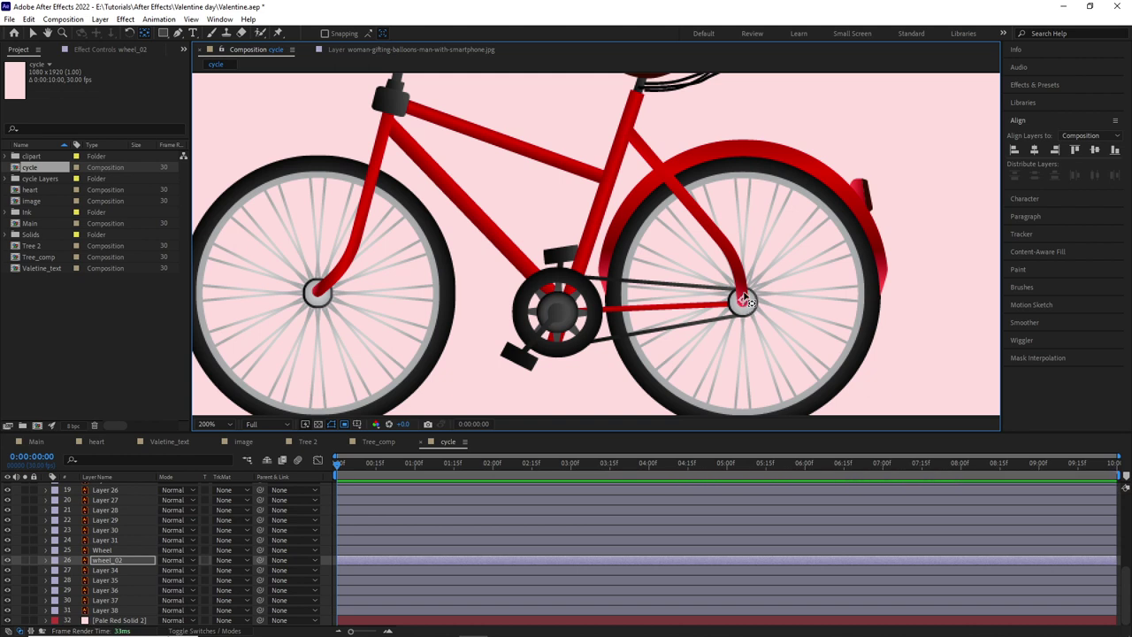
Step: Keyframe the Wheel layer's Rotation at 2:00 and preview the spin
key("ctrl+Up")
key("r")
key("Page_Up")
key("Page_Up")
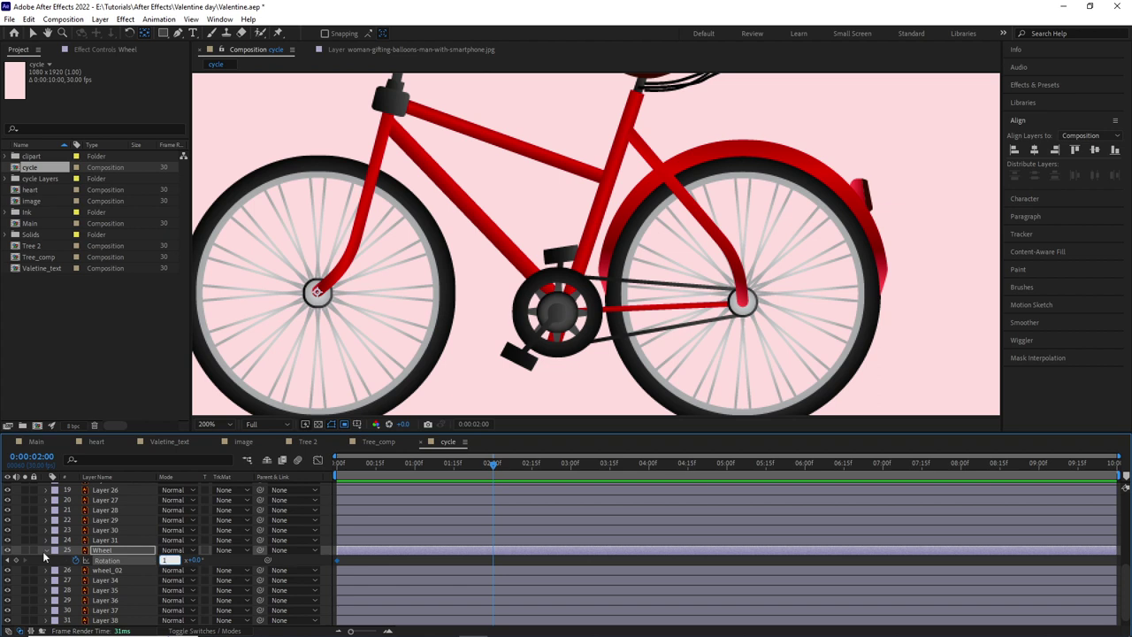
key("Return")
key("Home")
key("space")
Step: Keyframe wheel_02's Rotation at the start and at 2:00
left_click(126, 571)
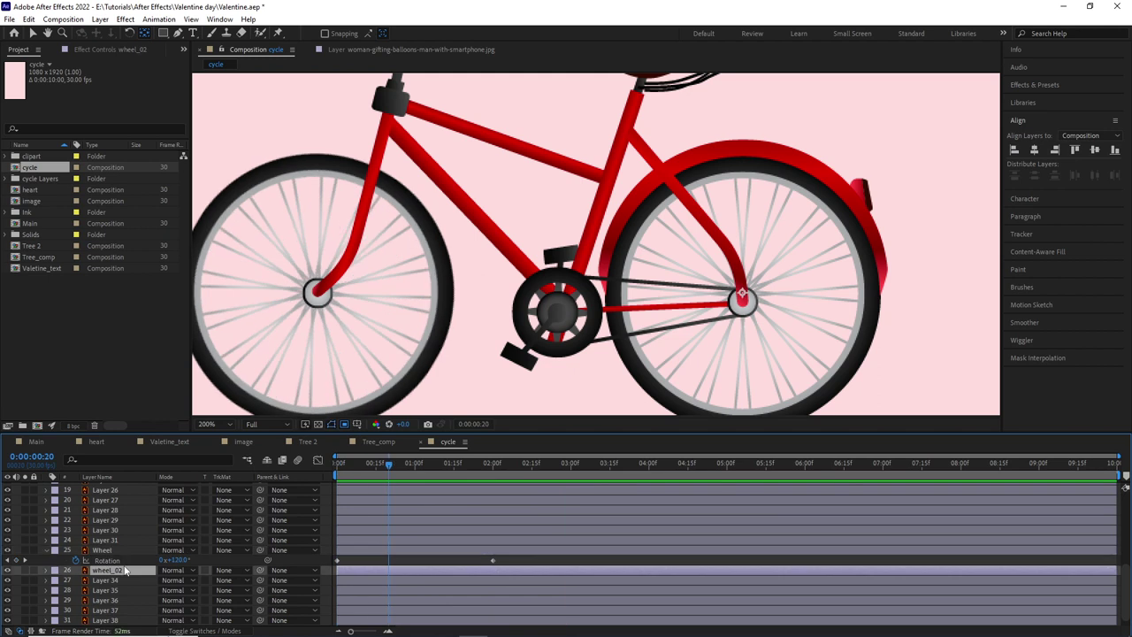
key("r")
left_click_drag(388, 467, 334, 479)
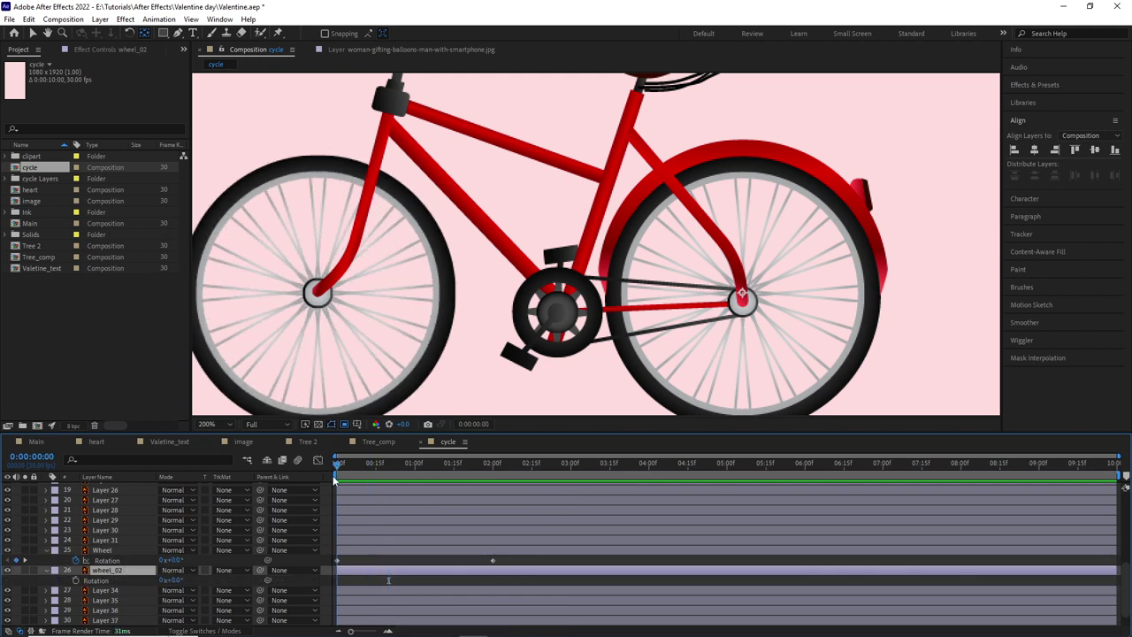
left_click(75, 581)
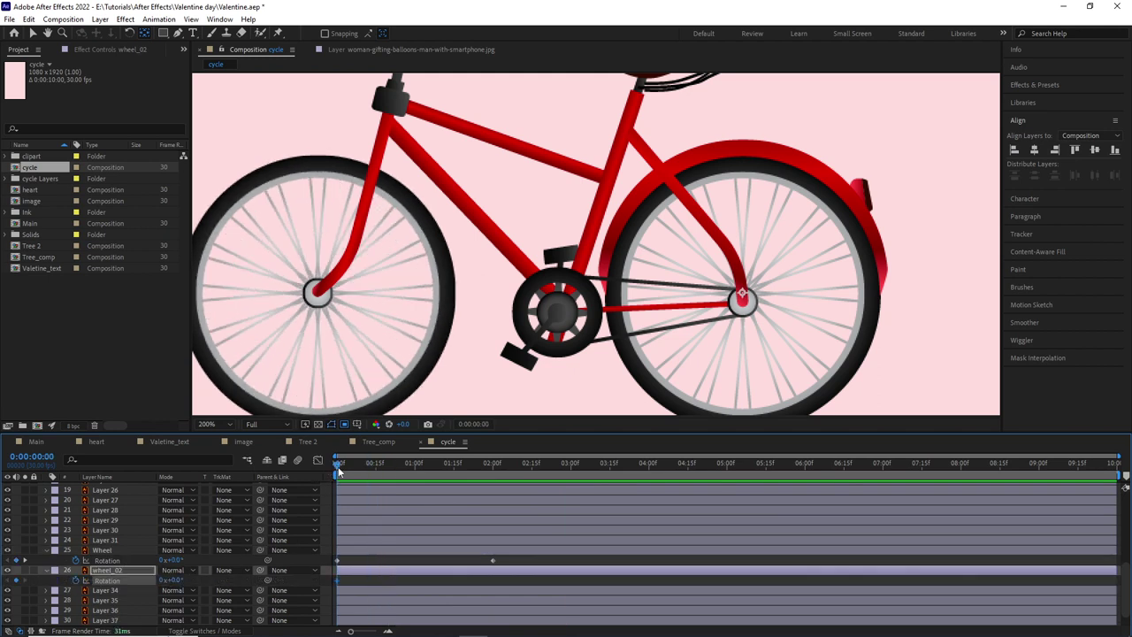
left_click_drag(337, 467, 496, 506)
left_click(240, 589)
Step: Easy Ease both 2:00 rotation keyframes and move them to the timeline end
left_click_drag(508, 558, 331, 590)
key("F9")
key("space")
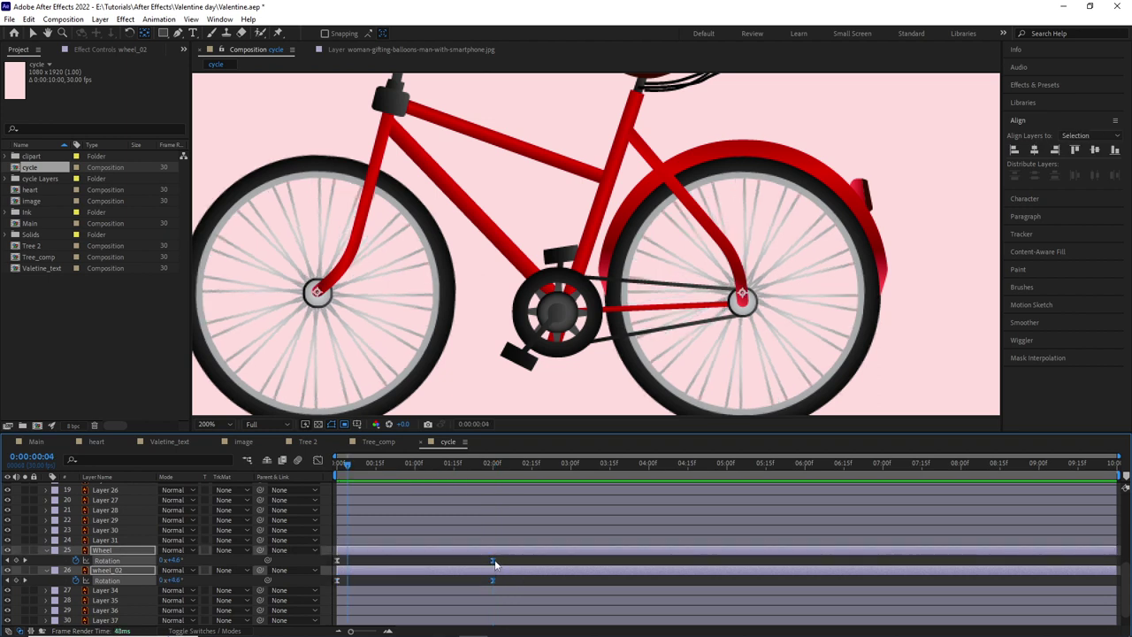
left_click_drag(492, 560, 1111, 560)
key("space")
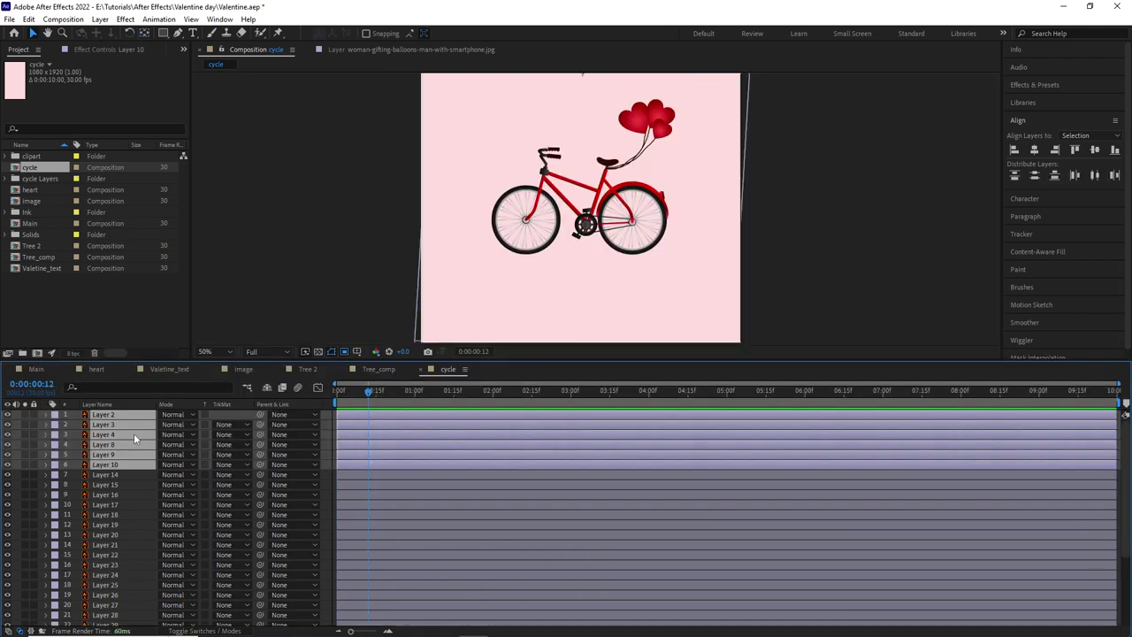
Step: Pre-compose the selected balloon layers and name the layer Pre-comp-baloon
right_click(134, 433)
left_click(165, 359)
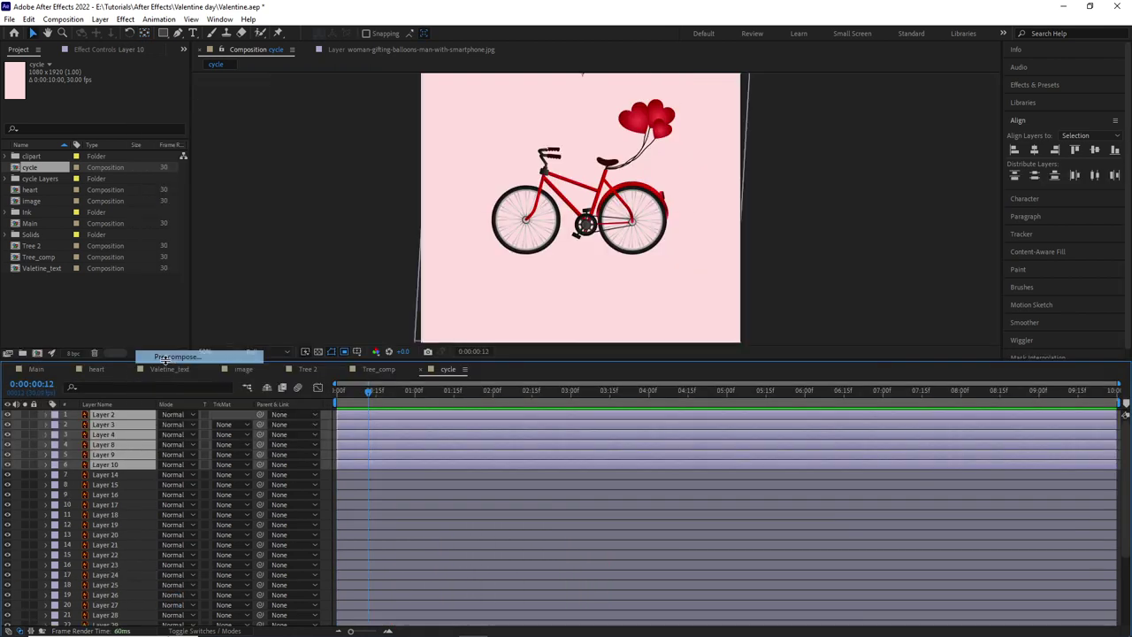
left_click(468, 331)
left_click(594, 400)
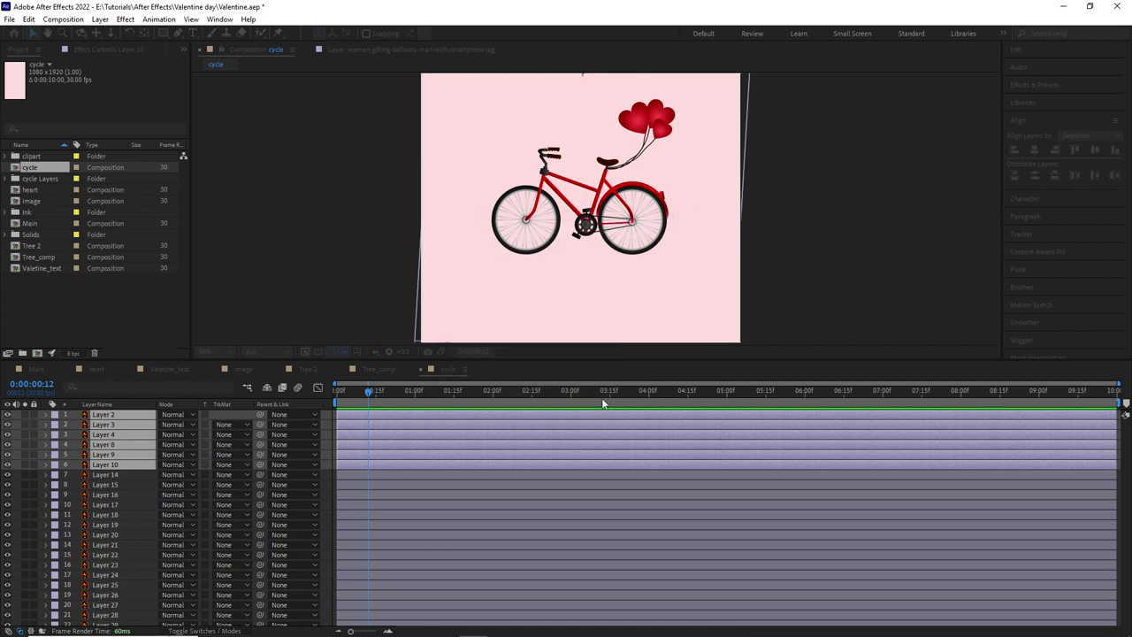
left_click(162, 382)
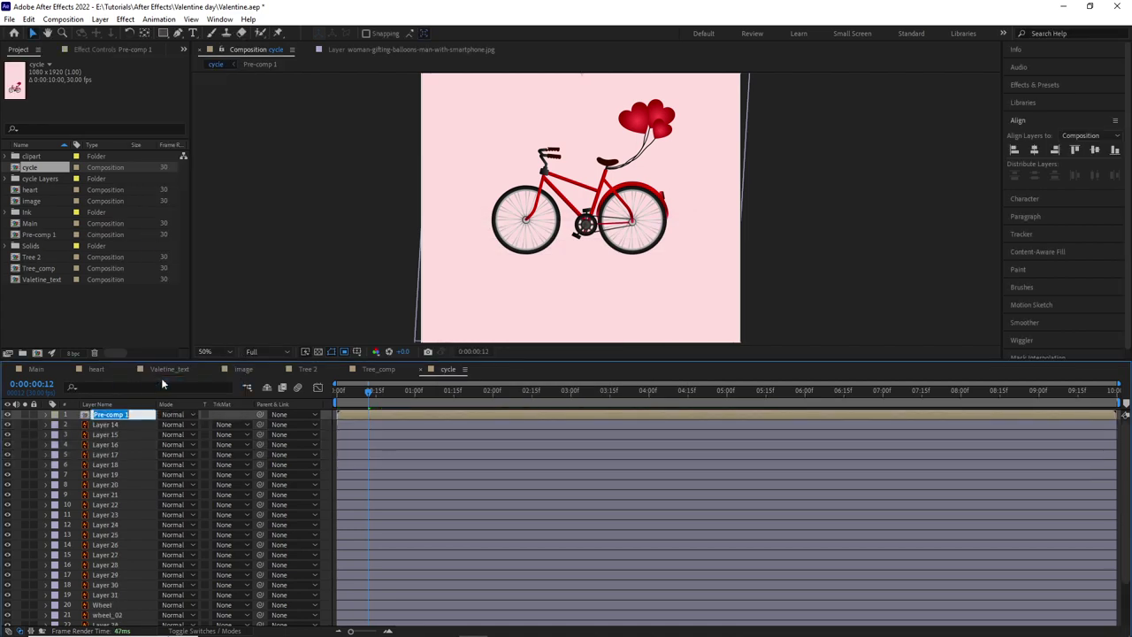
key("BackSpace")
key("BackSpace")
type("-baloon")
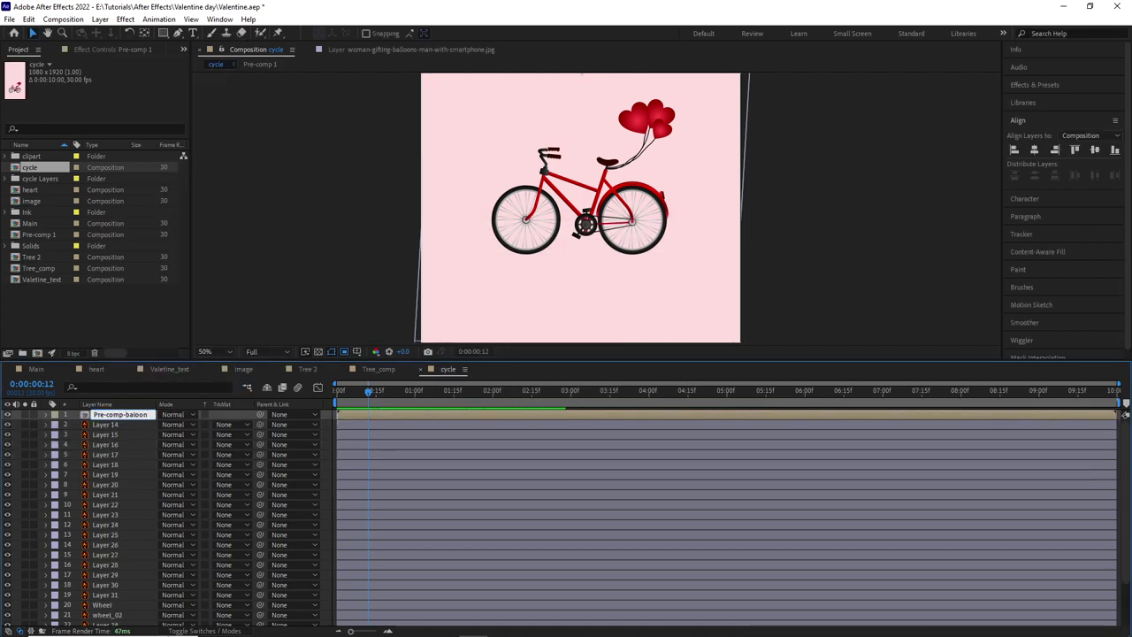
key("Return")
Step: Search Effects & Presets for 'bend it'
left_click(1035, 84)
left_click(1022, 101)
type("bend it")
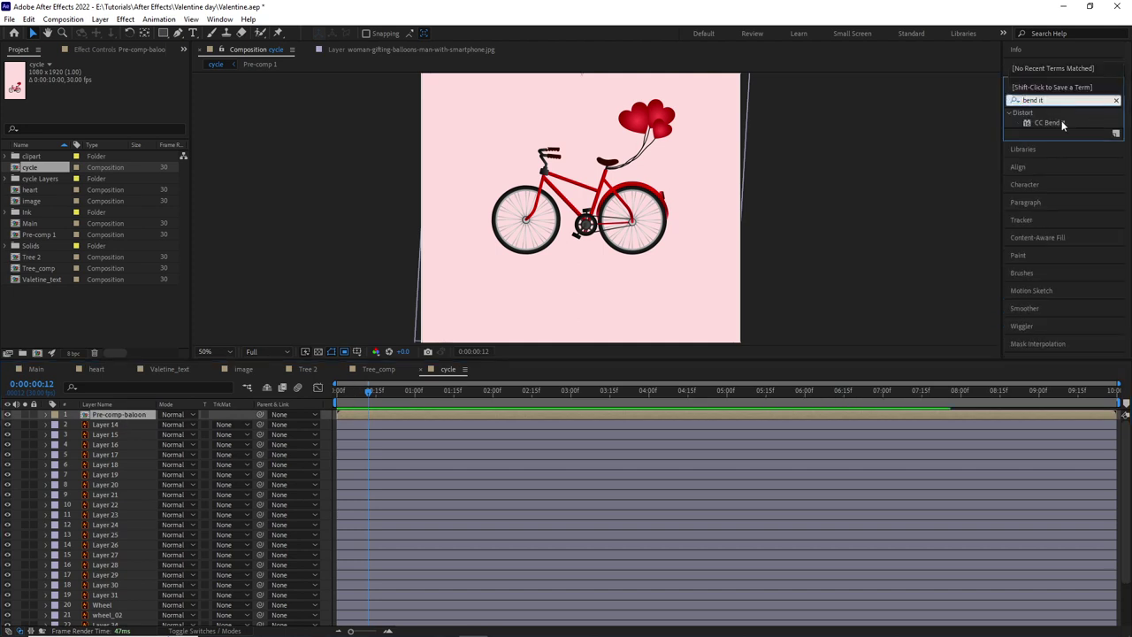
Step: Apply CC Bend It to Pre-comp-baloon and reveal its Bend keyframes
double_click(1050, 122)
key("Home")
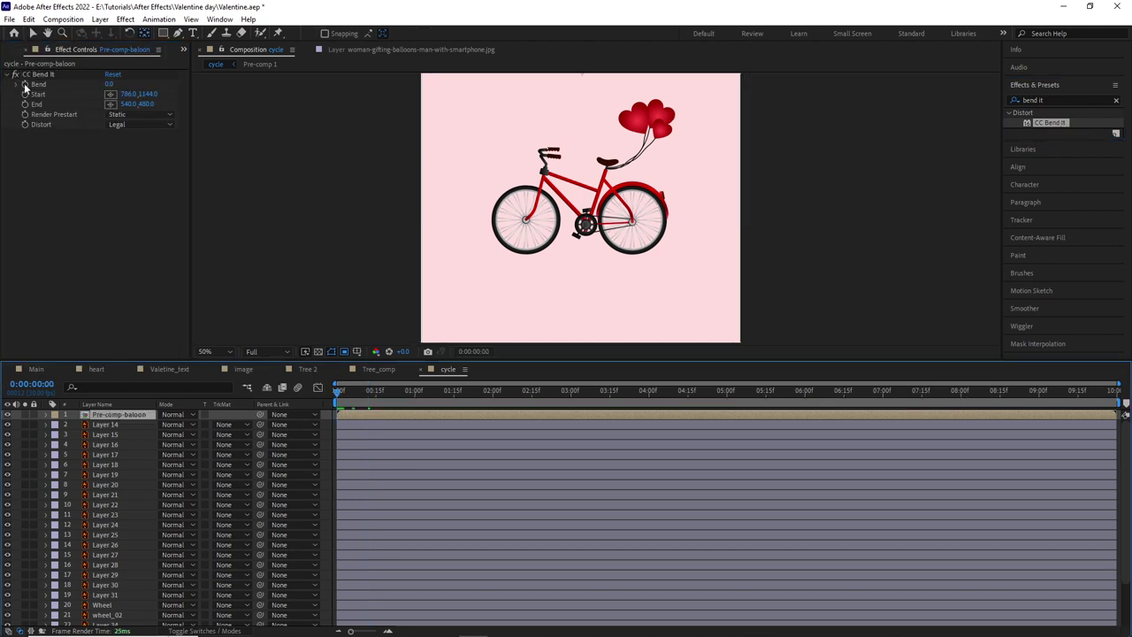
left_click(35, 74)
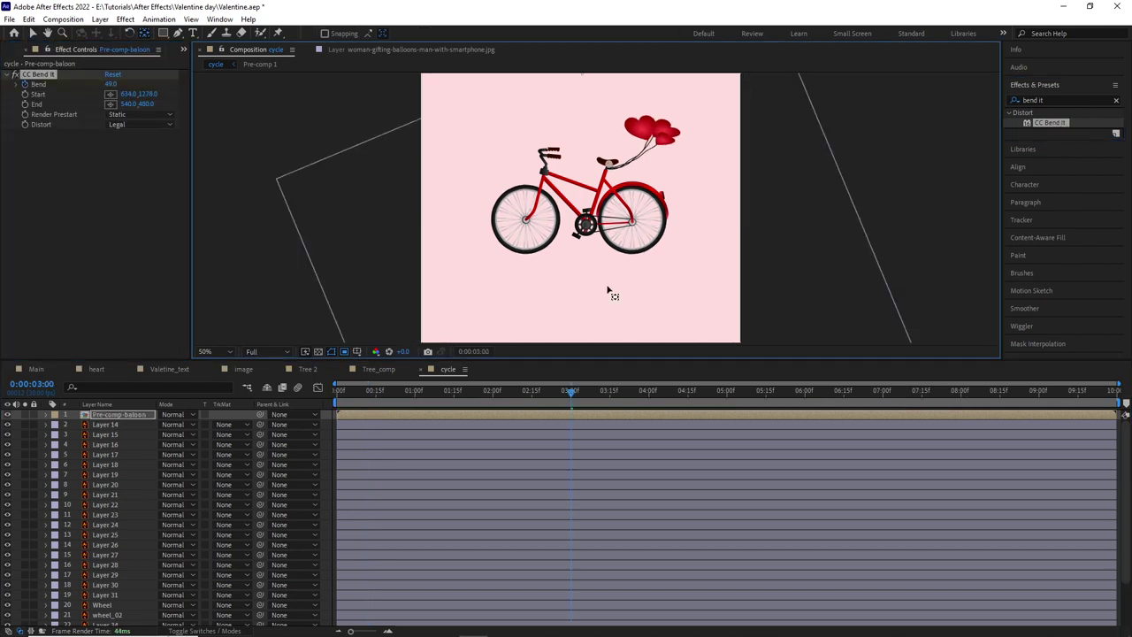
key("u")
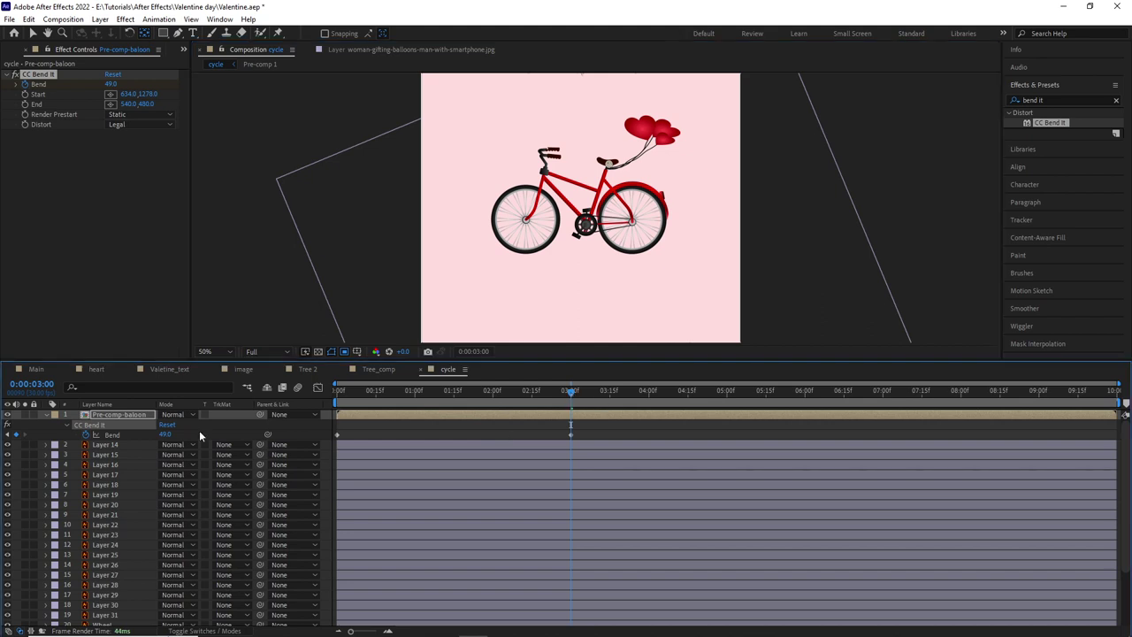
key("Home")
key("space")
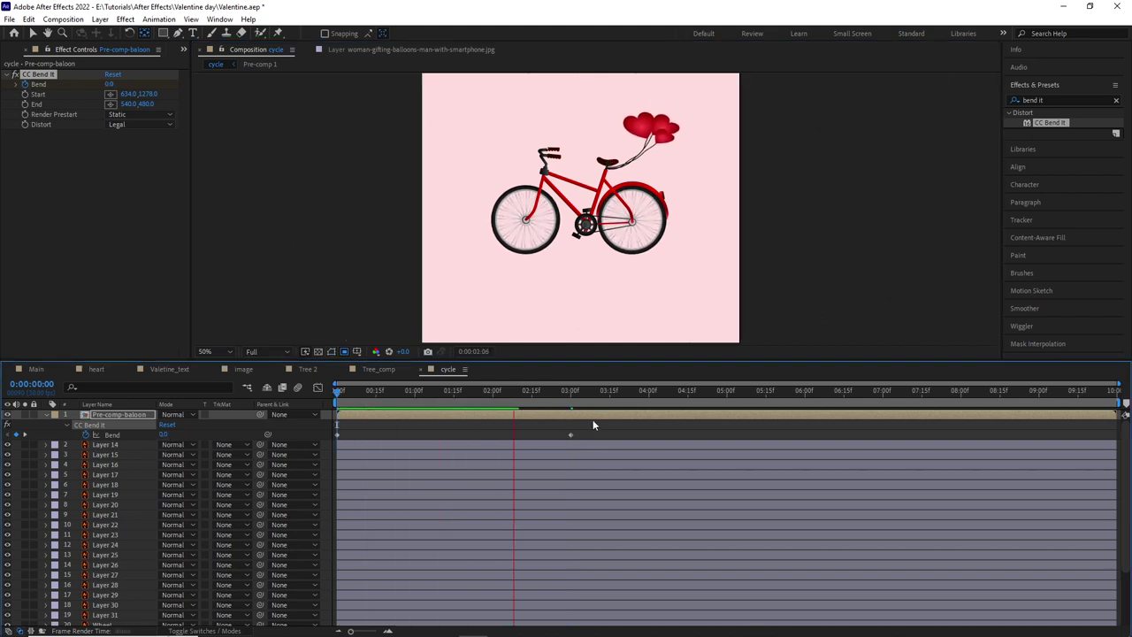
key("space")
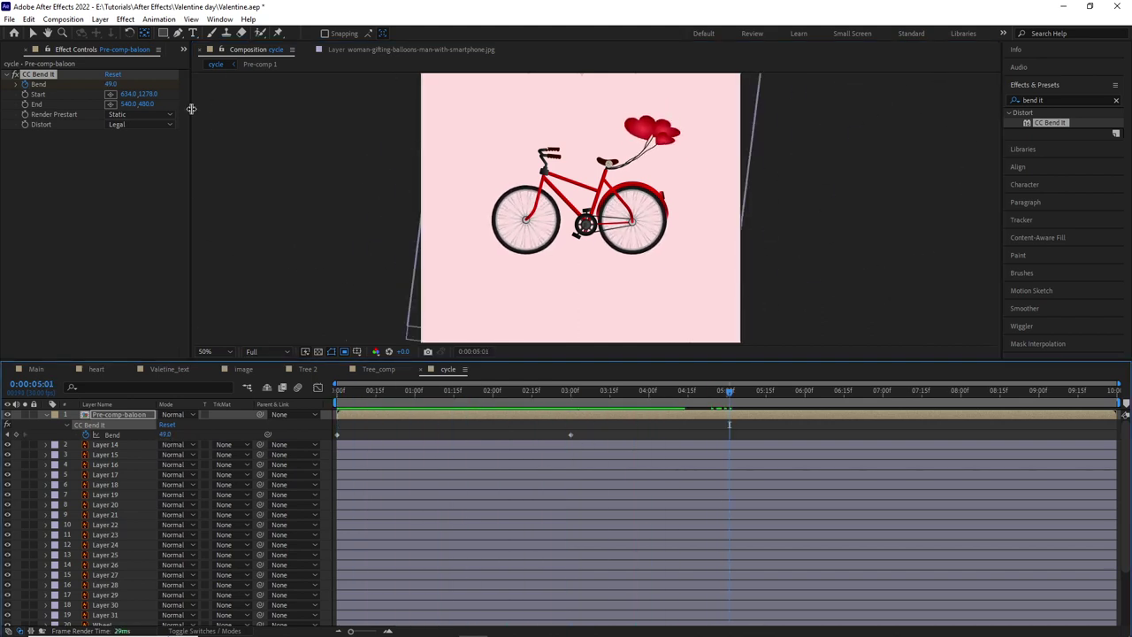
Step: Bend the balloons the other way to about -52 and retime the Bend keyframes
left_click_drag(110, 84, 55, 91)
key("space")
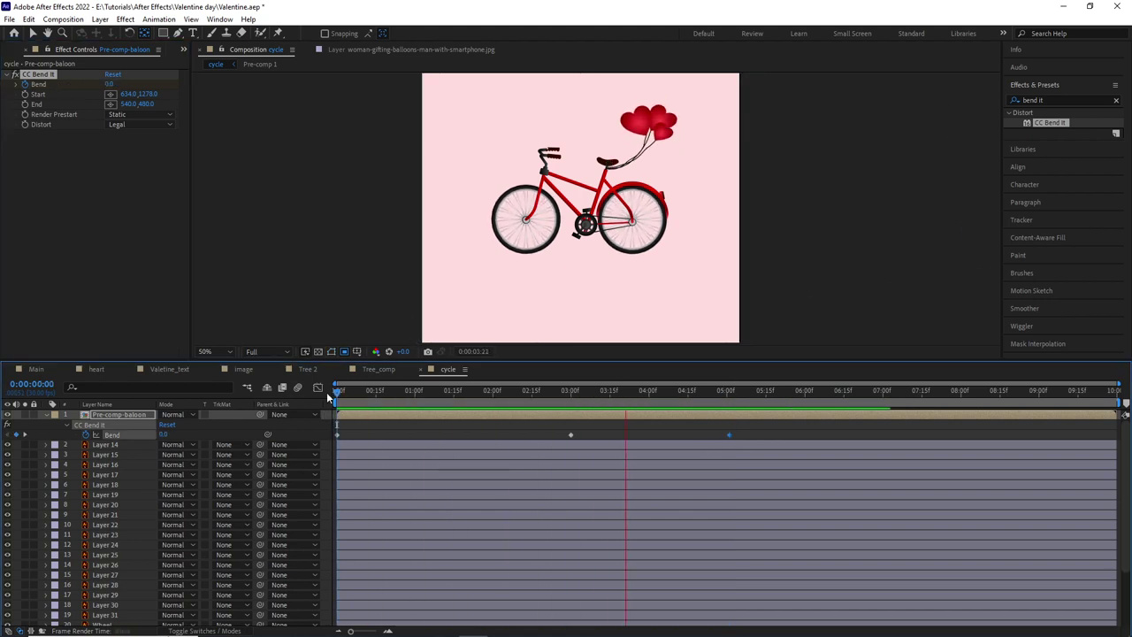
left_click(737, 433)
left_click_drag(751, 428, 310, 437)
left_click_drag(571, 434, 549, 434)
key("ctrl+z")
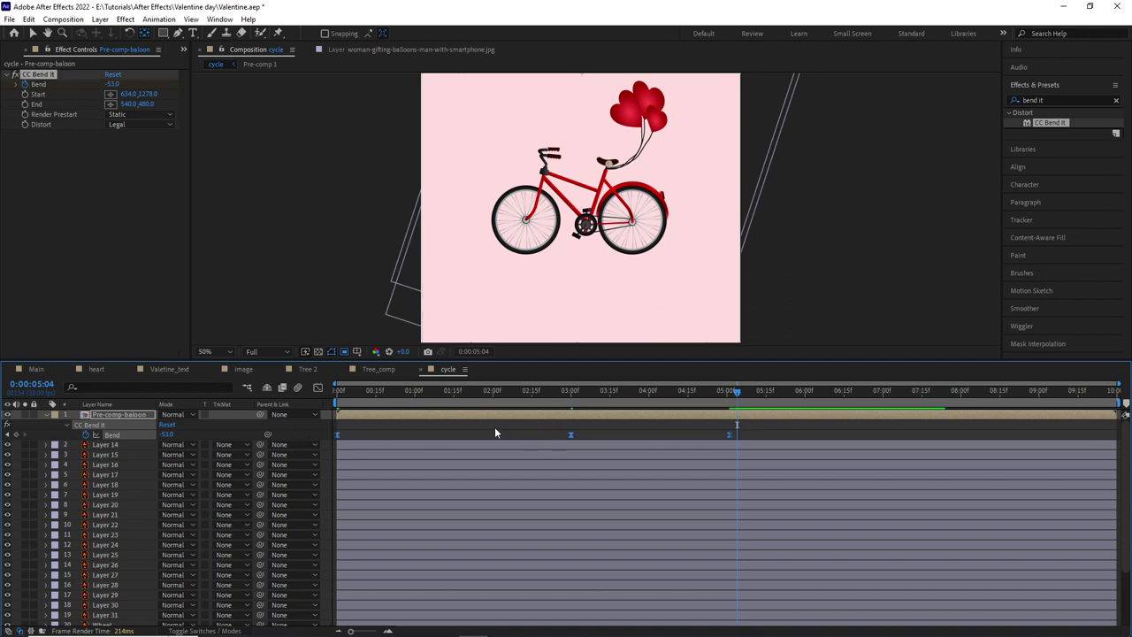
Step: Spread the later Bend keyframes toward the end and set Bend to 30
left_click_drag(729, 434, 967, 434)
left_click_drag(570, 434, 763, 434)
left_click_drag(967, 434, 1103, 434)
key("space")
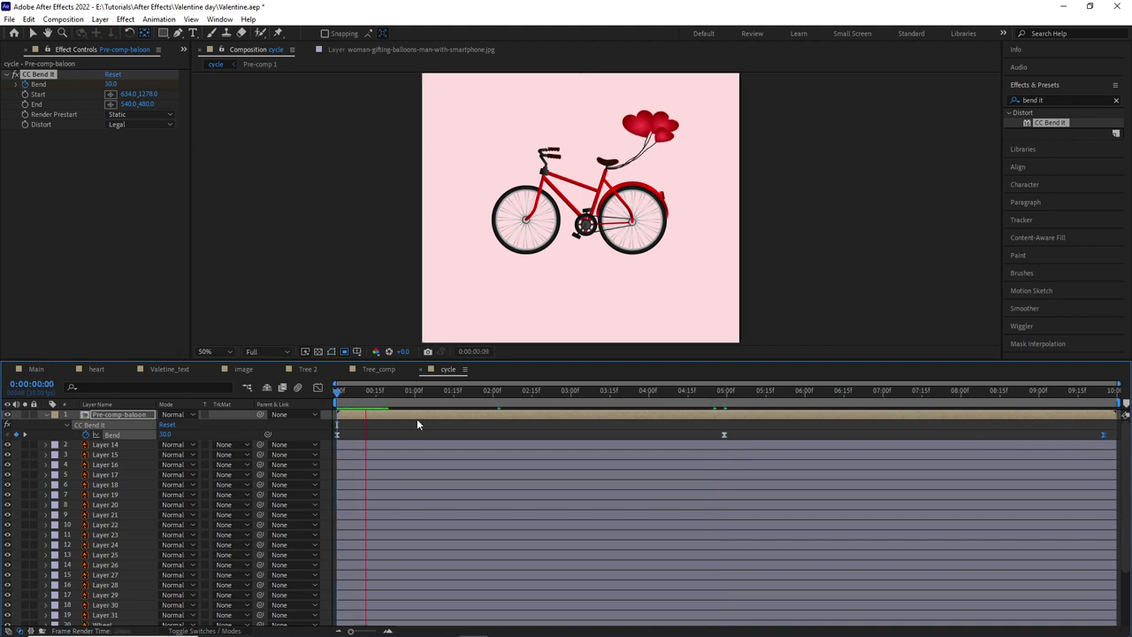
key("space")
left_click(112, 84)
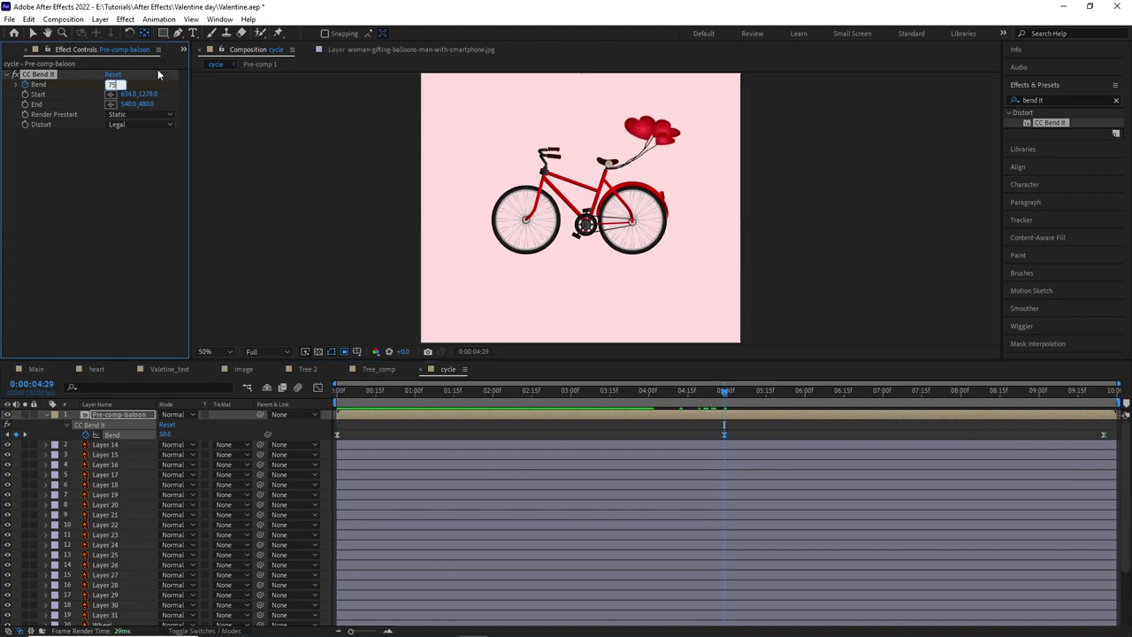
key("Return")
key("space")
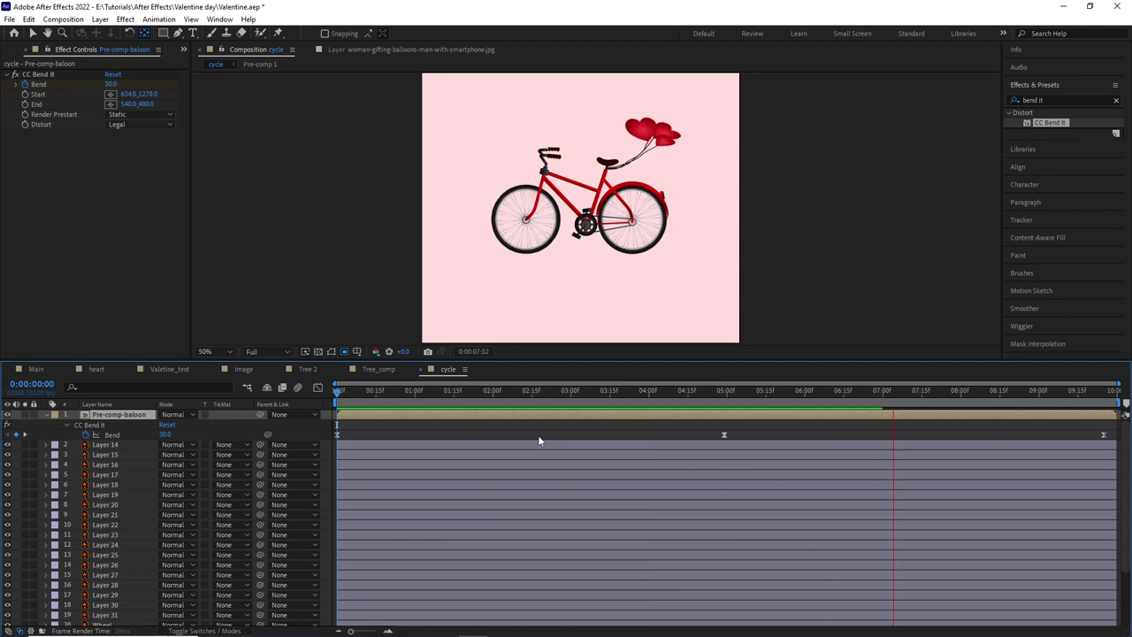
Step: Add a pale red solid and place it behind the Tree 2 layer
right_click(186, 366)
mouse_move(213, 370)
left_click(364, 409)
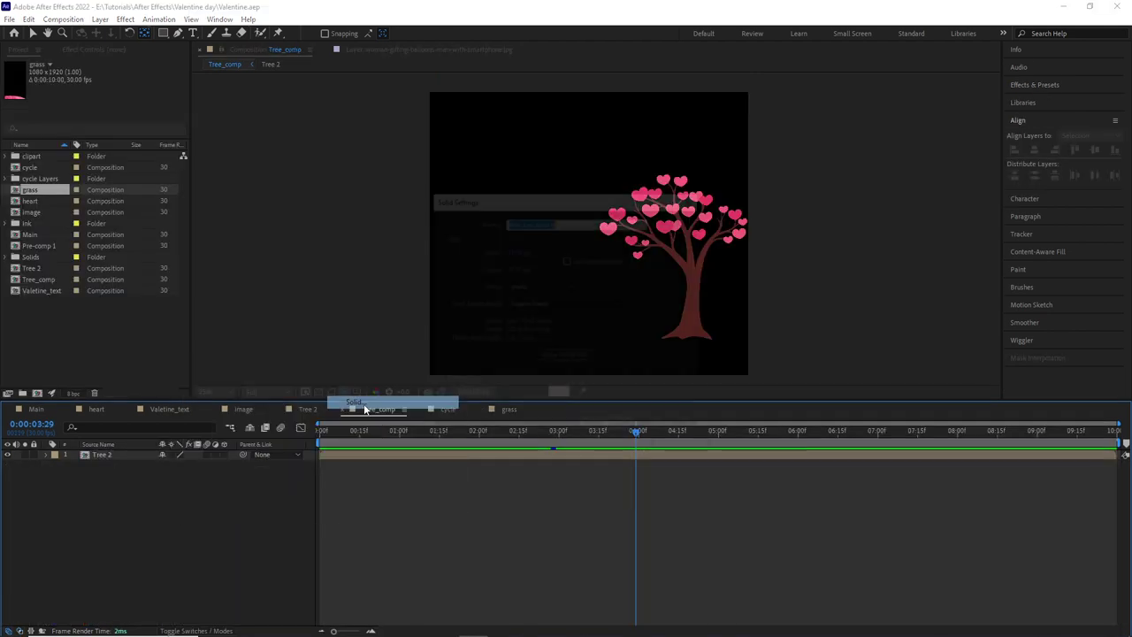
left_click(604, 426)
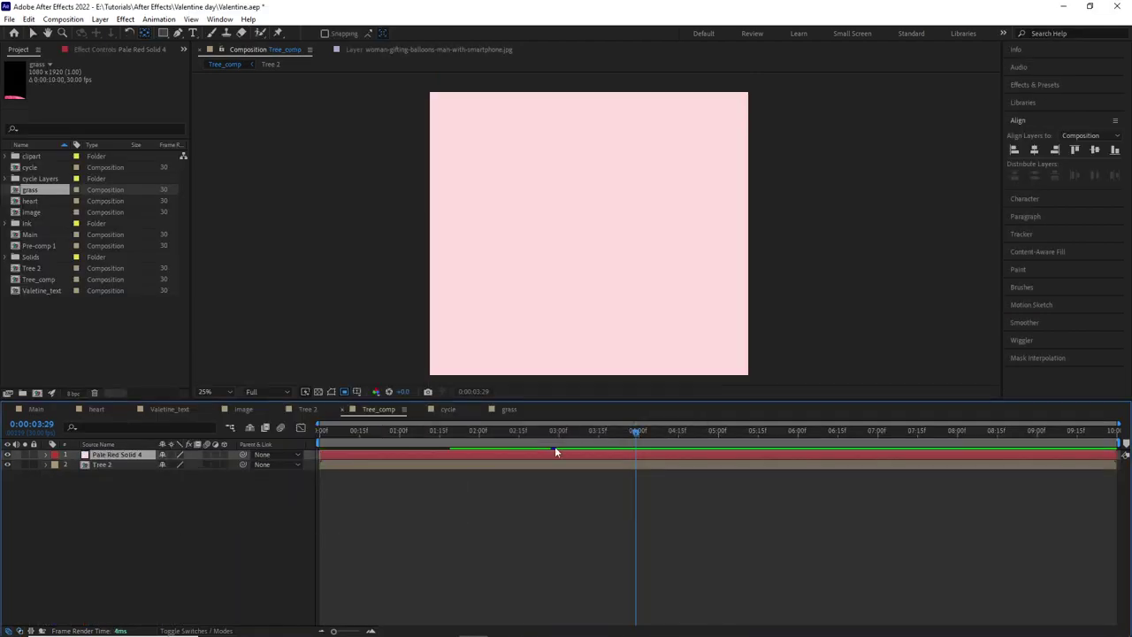
left_click_drag(124, 474, 128, 482)
left_click(119, 457)
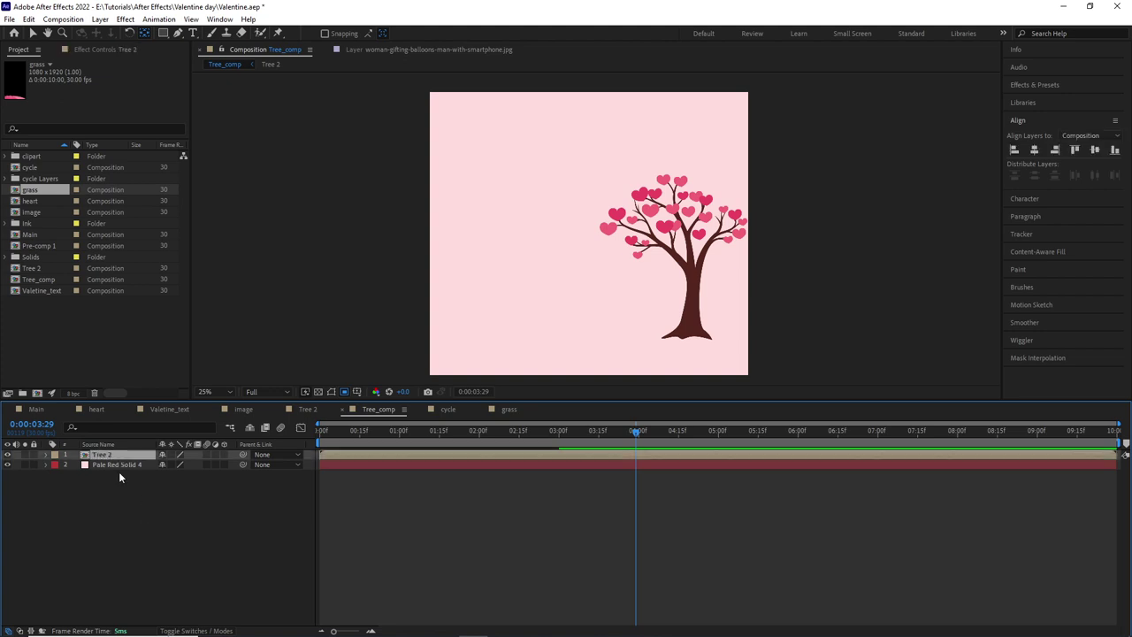
Step: Add the grass comp aligned left and a duplicate grass clump at bottom right
left_click_drag(50, 191, 109, 459)
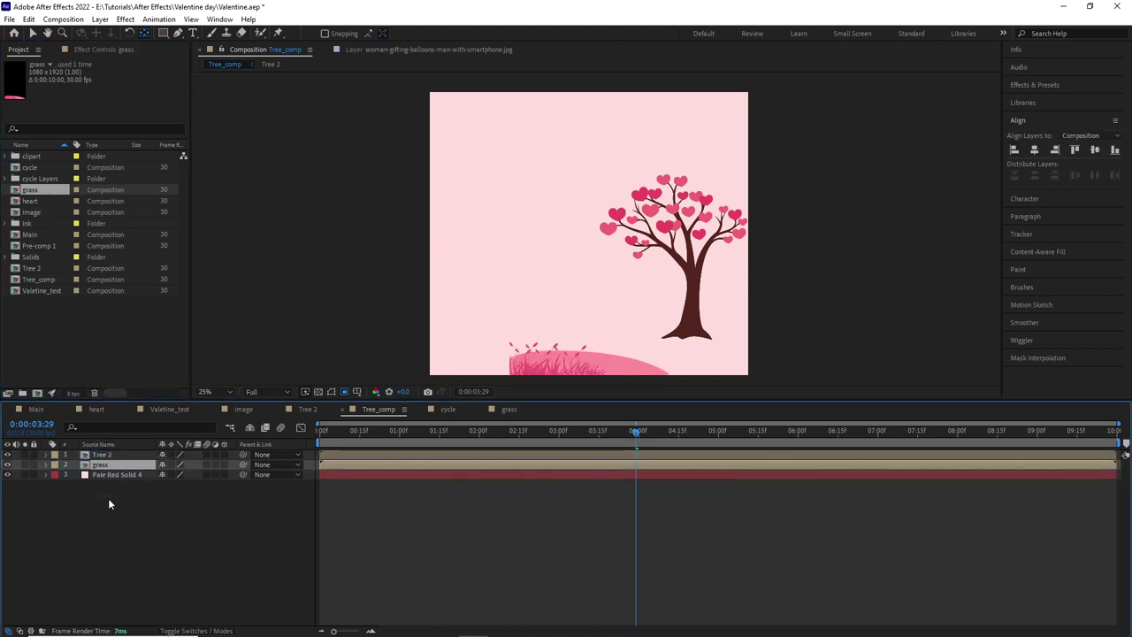
left_click(1015, 150)
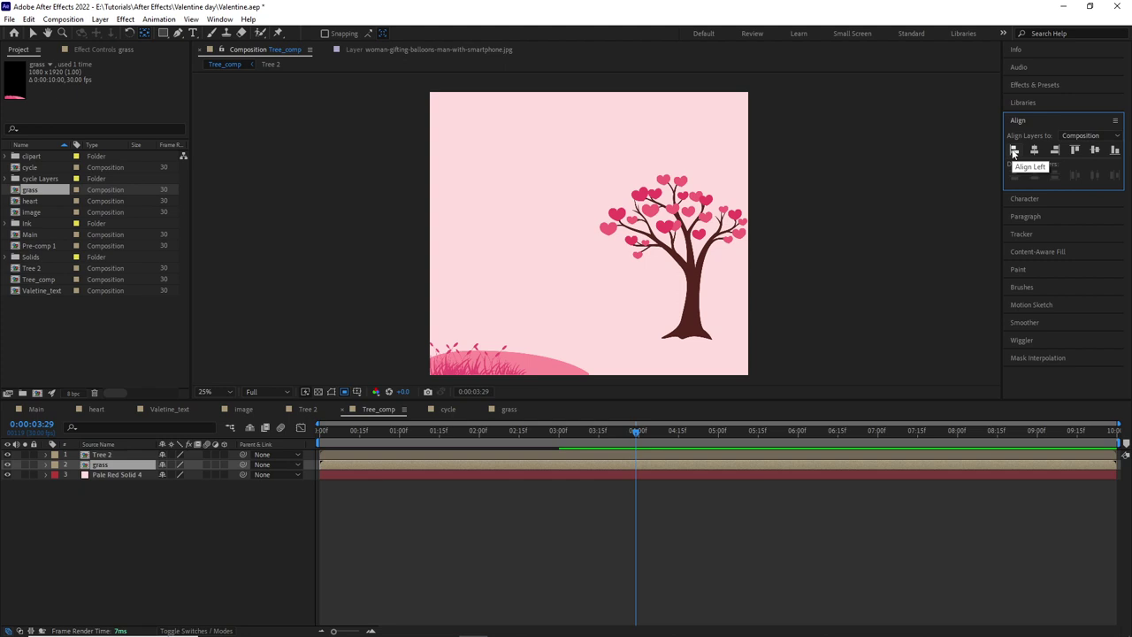
key("ctrl+d")
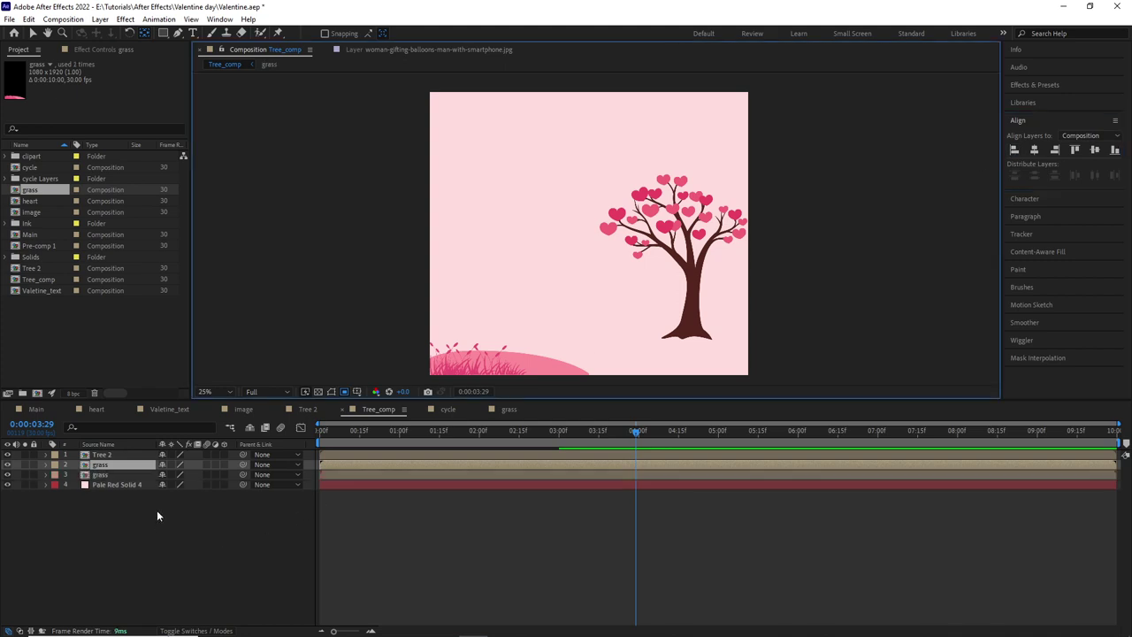
key("p")
left_click_drag(166, 474, 778, 472)
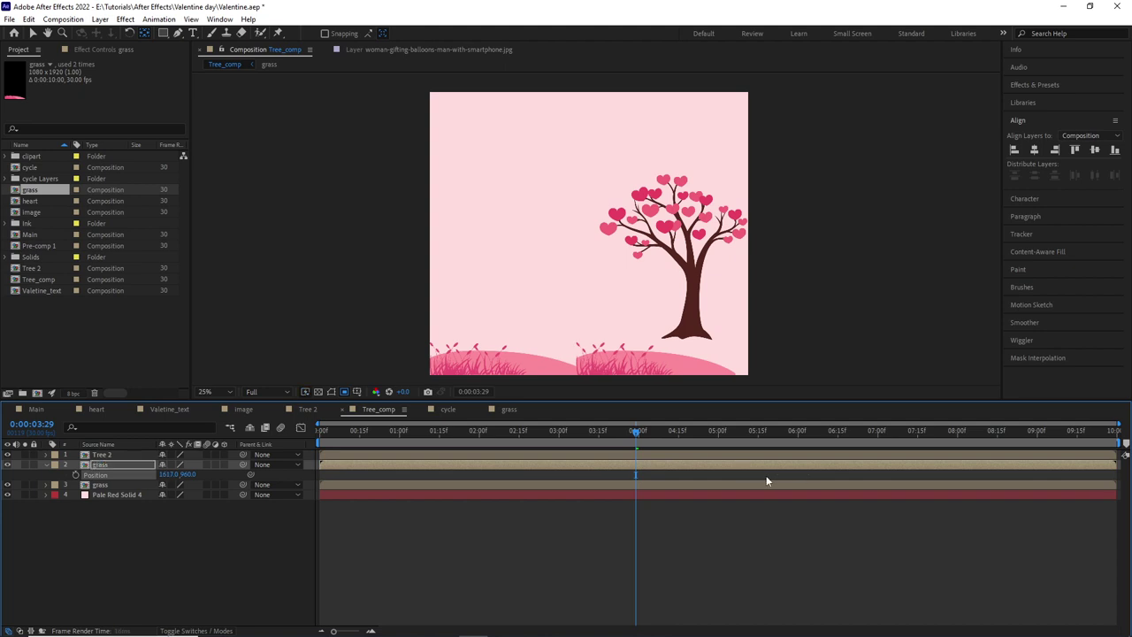
left_click_drag(186, 474, 151, 512)
key("s")
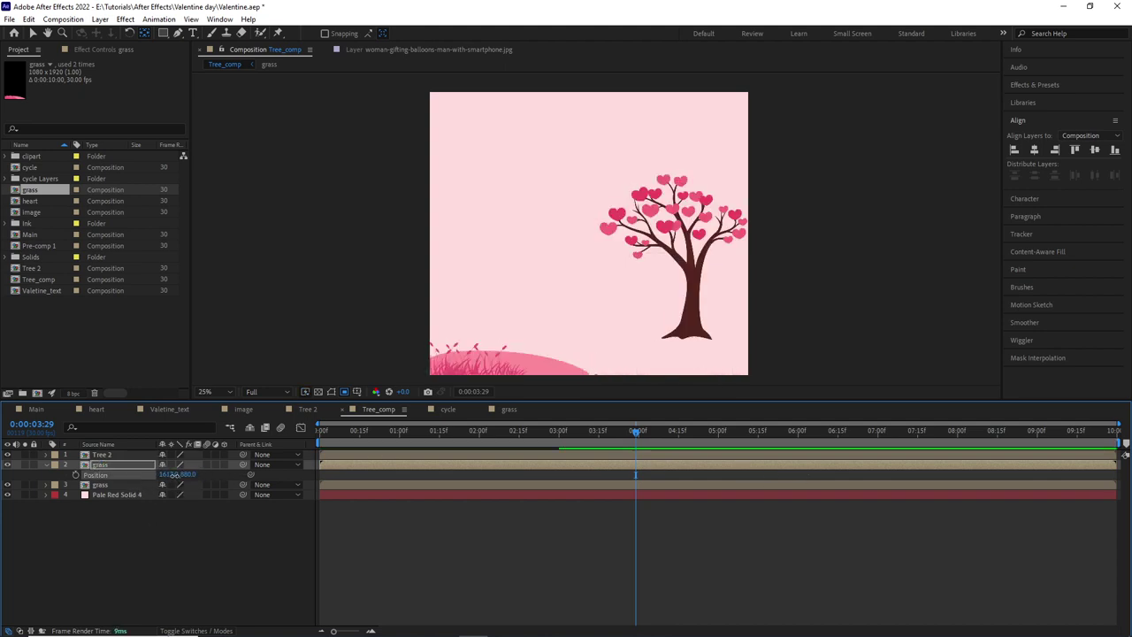
left_click_drag(190, 478, 11, 529)
Step: Move the Tree 2 heart tree right and down onto the hills
key("space")
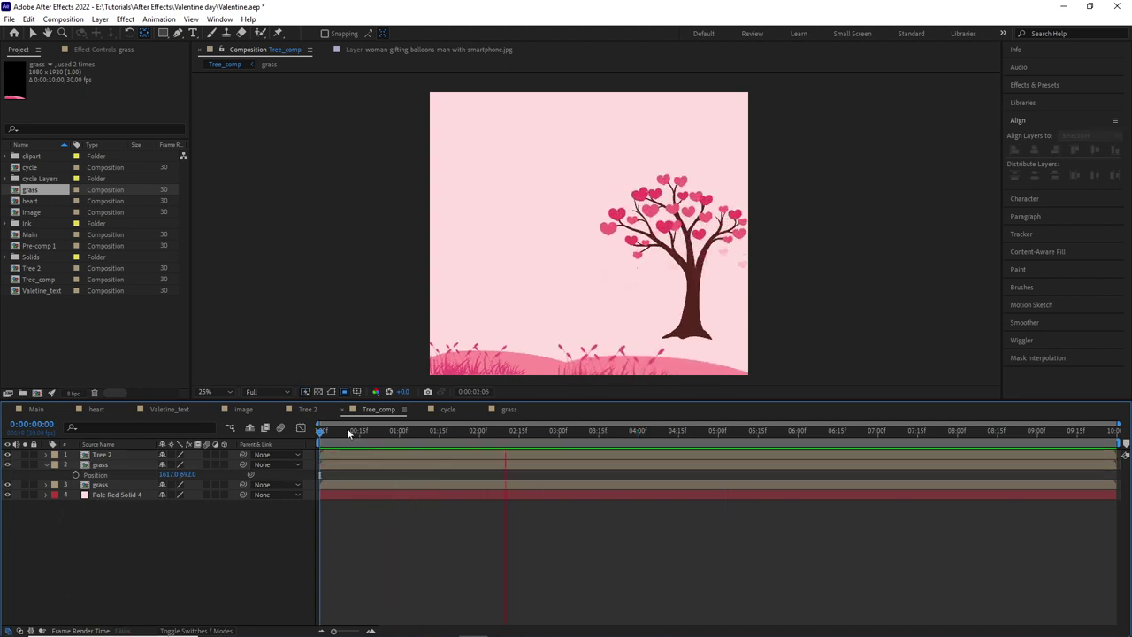
left_click(402, 434)
key("Home")
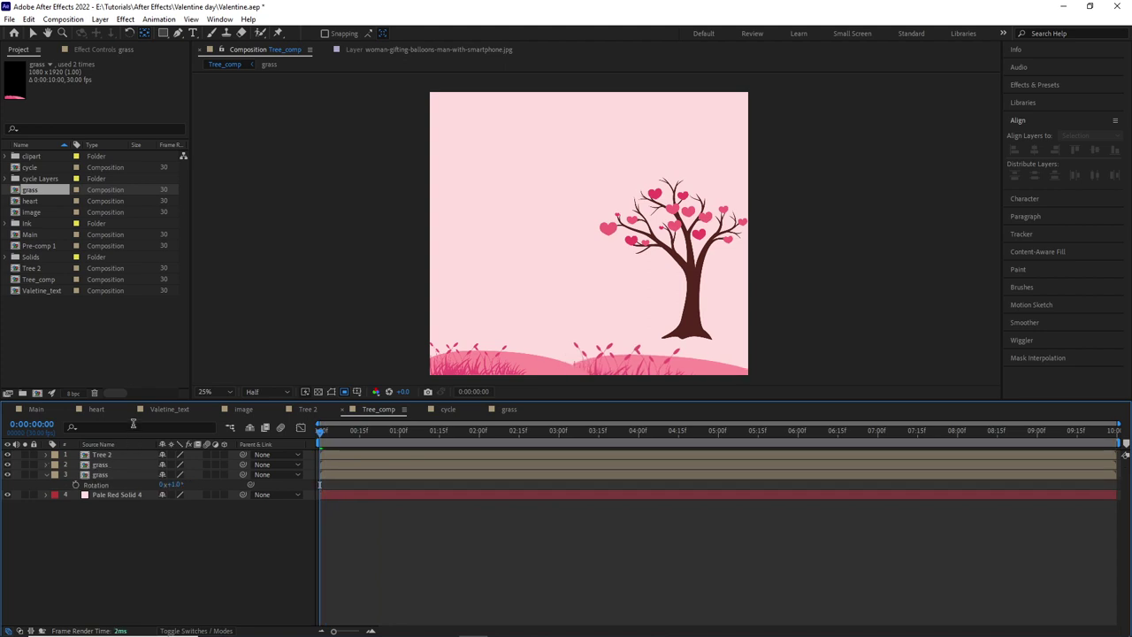
left_click(102, 455)
key("p")
left_click_drag(184, 466, 210, 464)
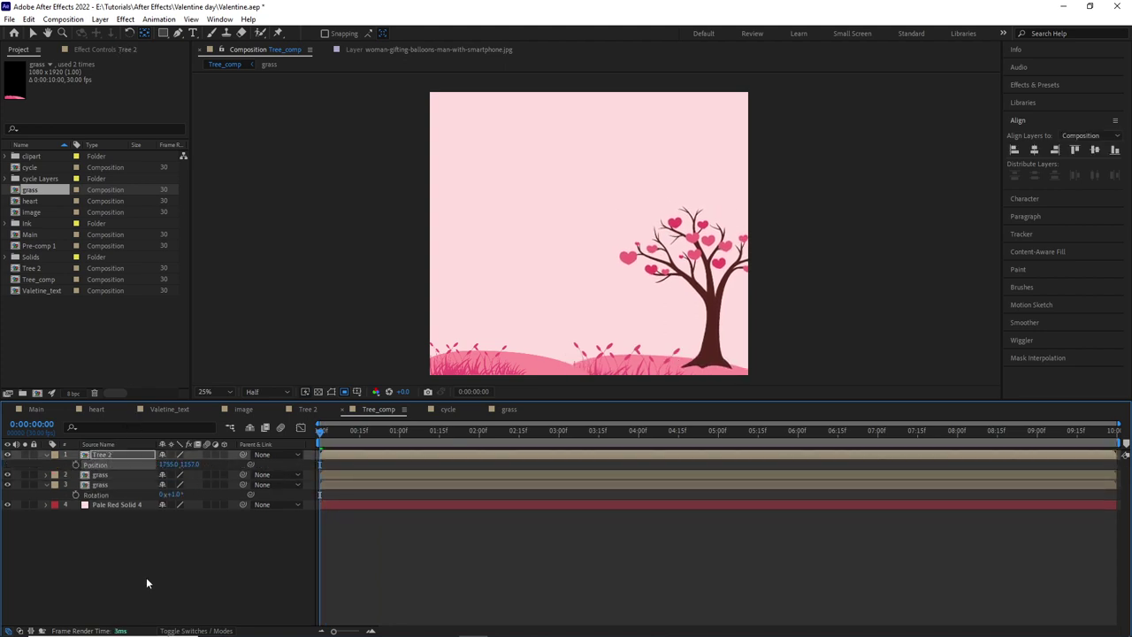
key("ctrl+z")
left_click(34, 168)
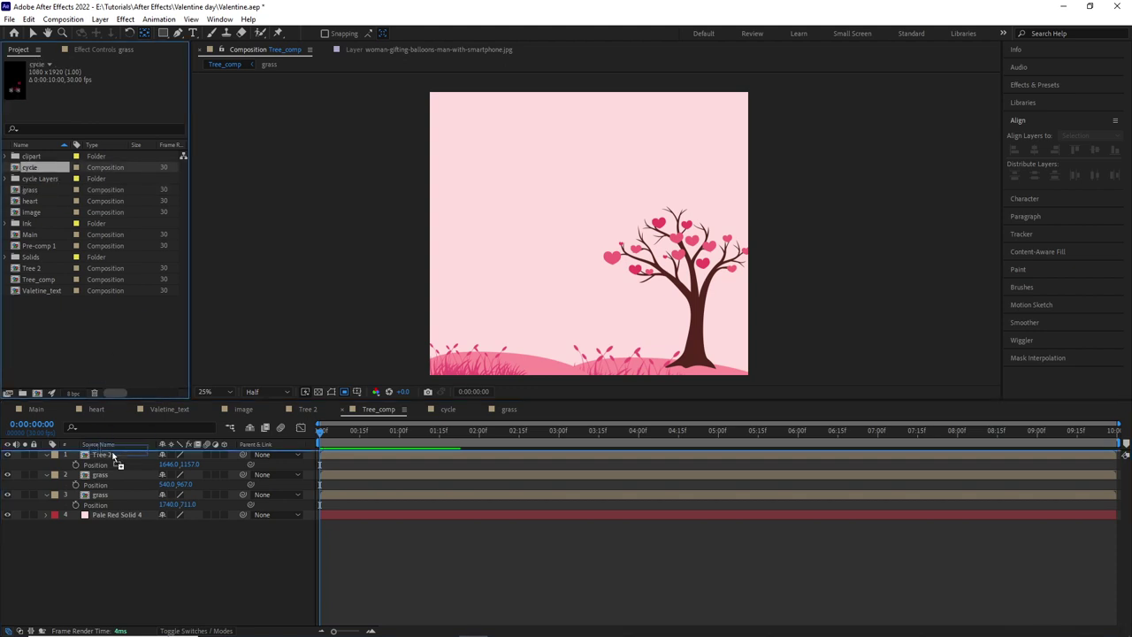
Step: Add the cycle comp to Tree_comp, lowered onto the grass and off the right edge
left_click_drag(112, 445, 113, 471)
key("p")
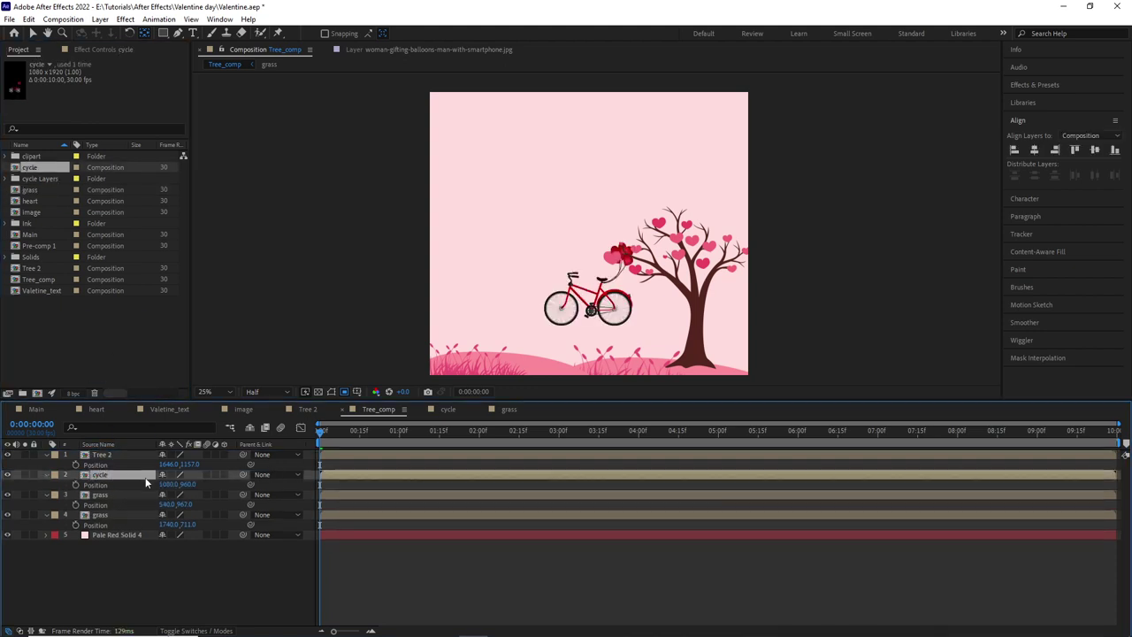
left_click_drag(187, 484, 267, 504)
mouse_move(191, 485)
left_mouse_down()
mouse_move(202, 499)
mouse_move(677, 493)
left_mouse_up()
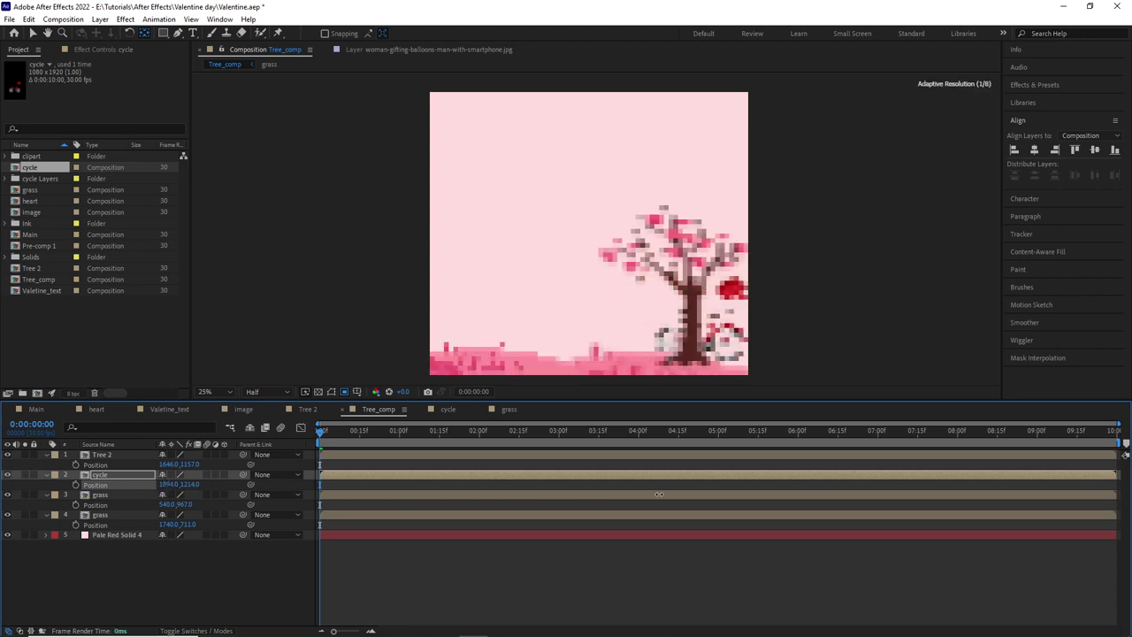
left_click_drag(177, 484, 495, 495)
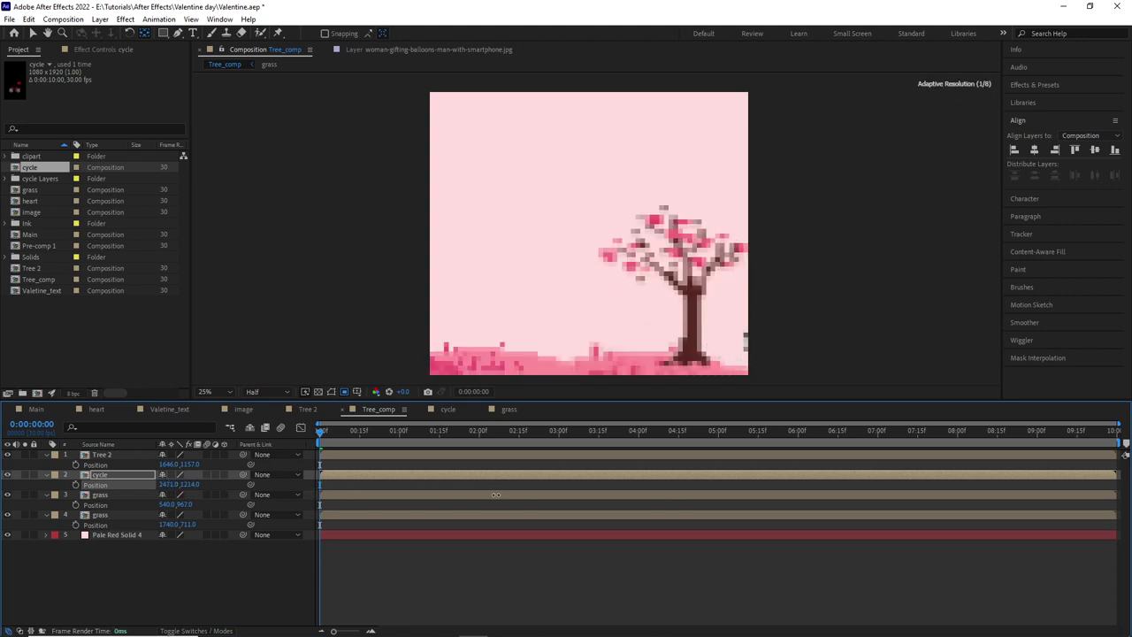
Step: Keyframe the bicycle's Position so it rides off the left edge by the end
left_click(75, 485)
left_click_drag(329, 430, 1082, 518)
left_click_drag(169, 484, 157, 488)
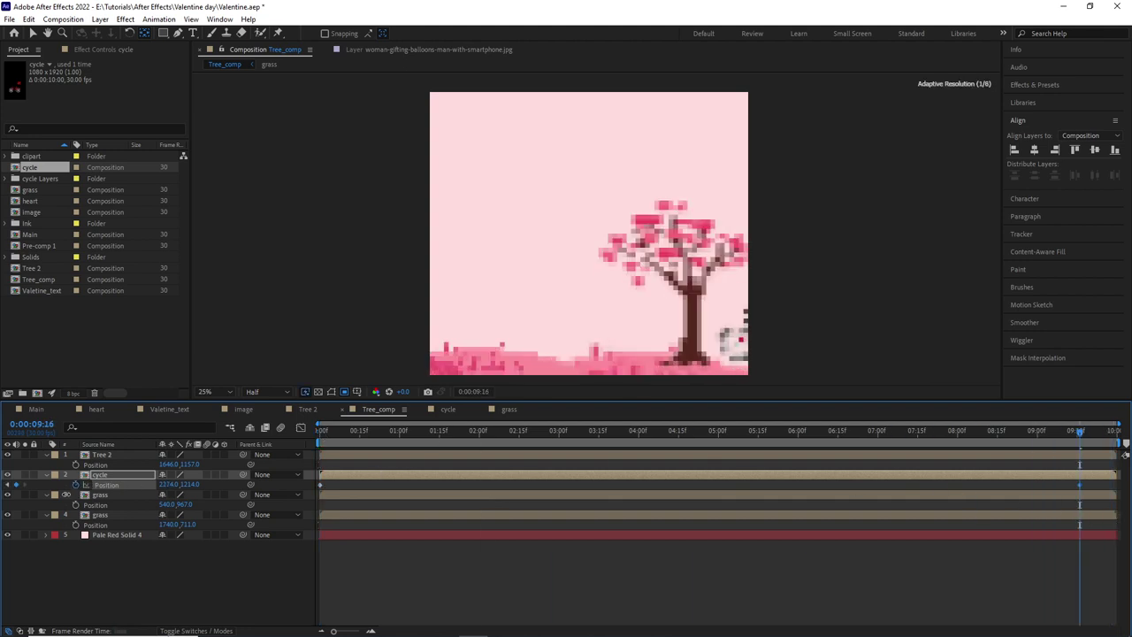
left_click(1015, 150)
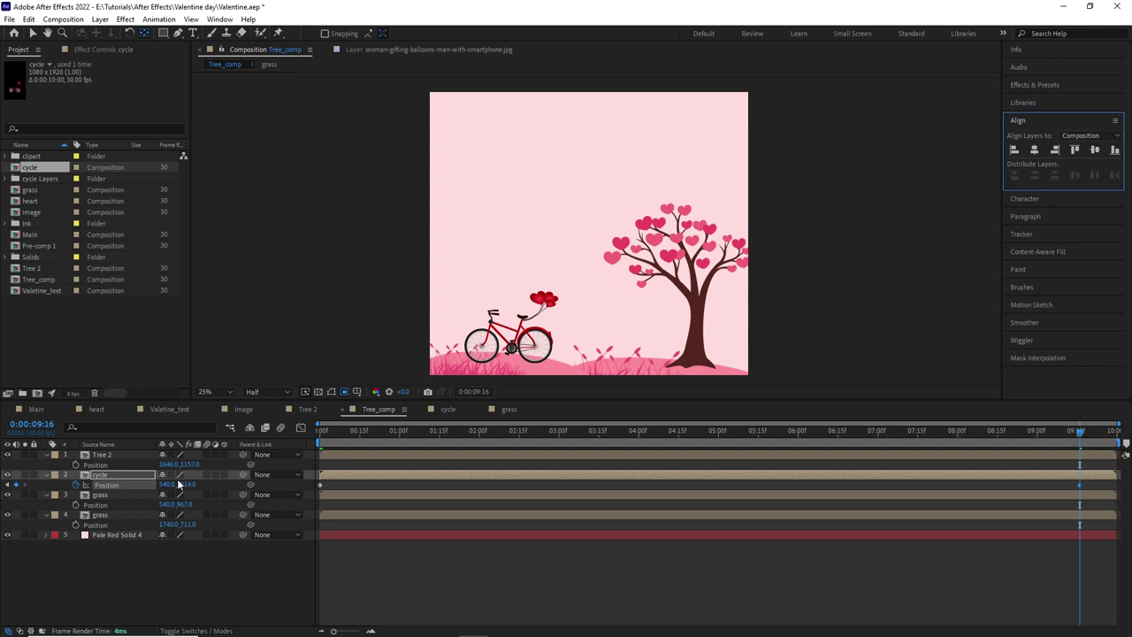
left_click_drag(164, 485, 115, 484)
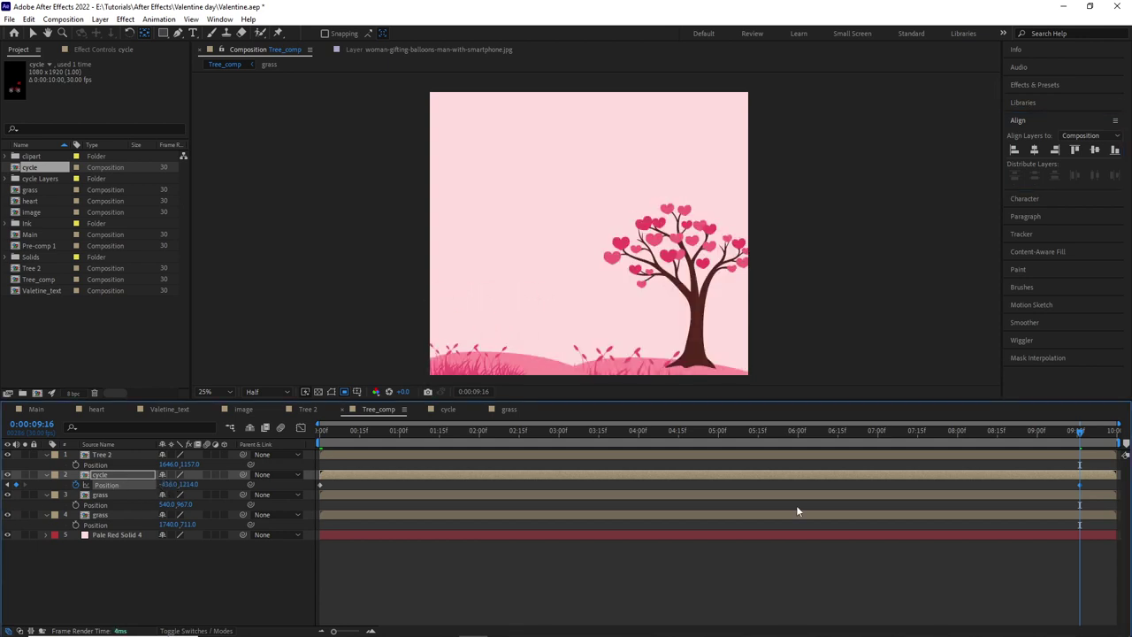
key("Home")
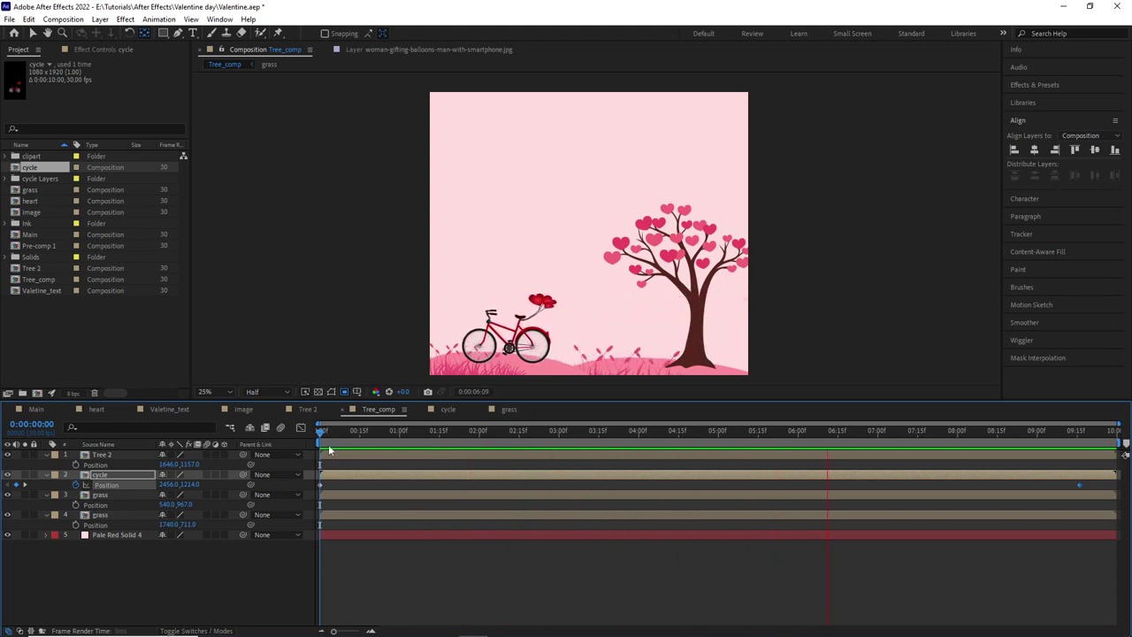
left_click(362, 447)
Step: Move the cycle layer beneath both grass layers
left_click_drag(1086, 492, 319, 494)
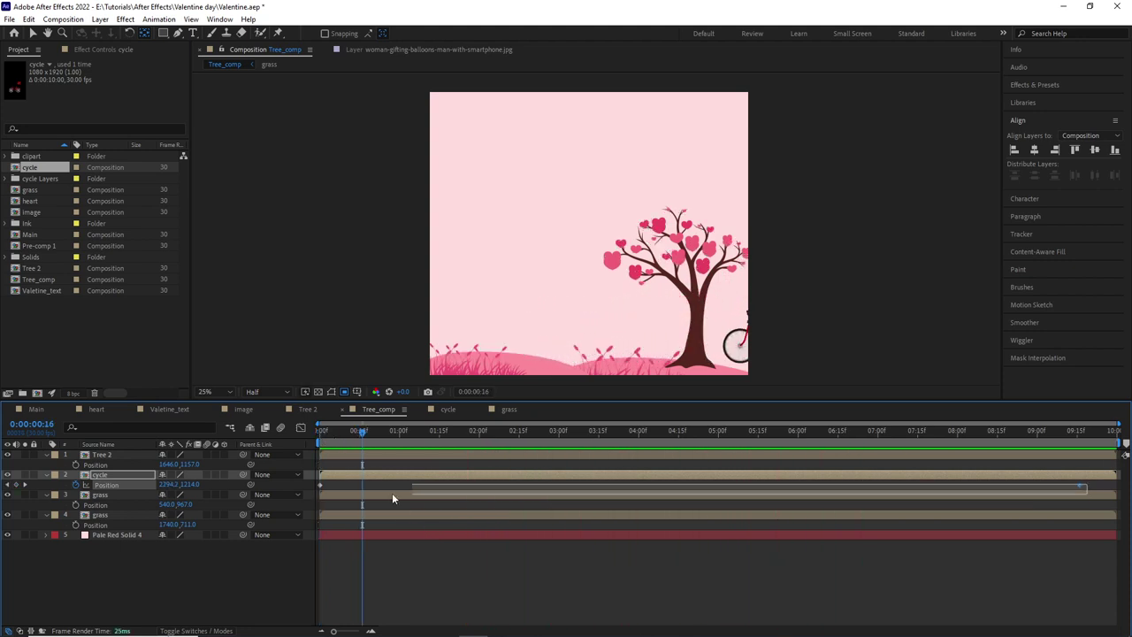
left_click_drag(124, 477, 127, 524)
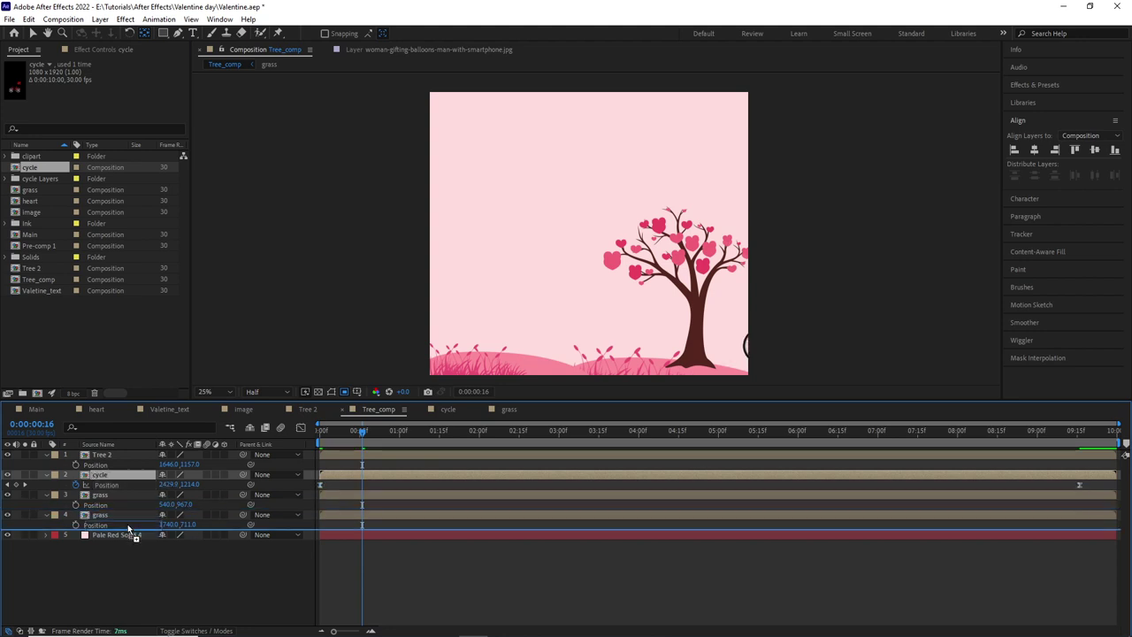
key("Home")
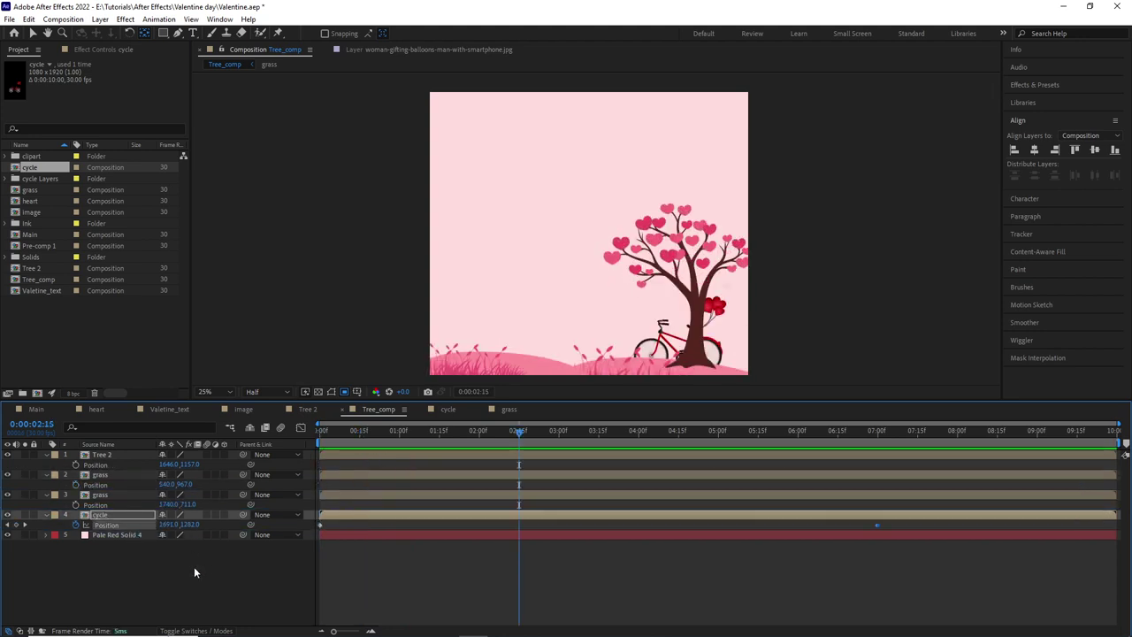
Step: Add bicycle Position keyframes at 2:15, 4:15 and 6:00 so it moves left
left_click_drag(187, 524, 181, 528)
left_click(601, 515)
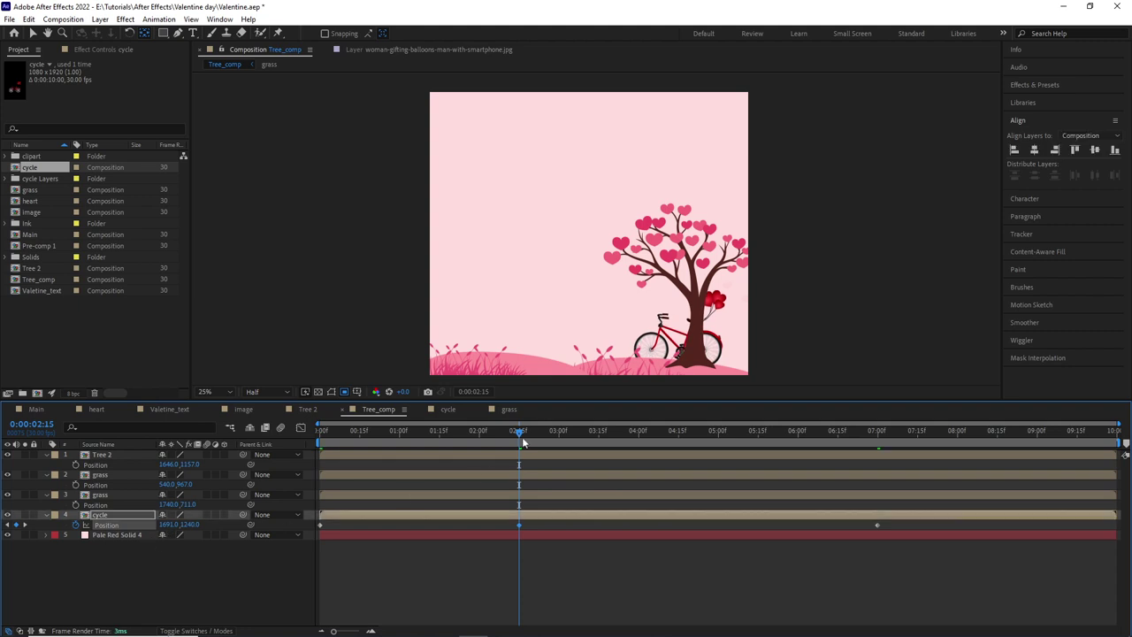
key("space")
key("space")
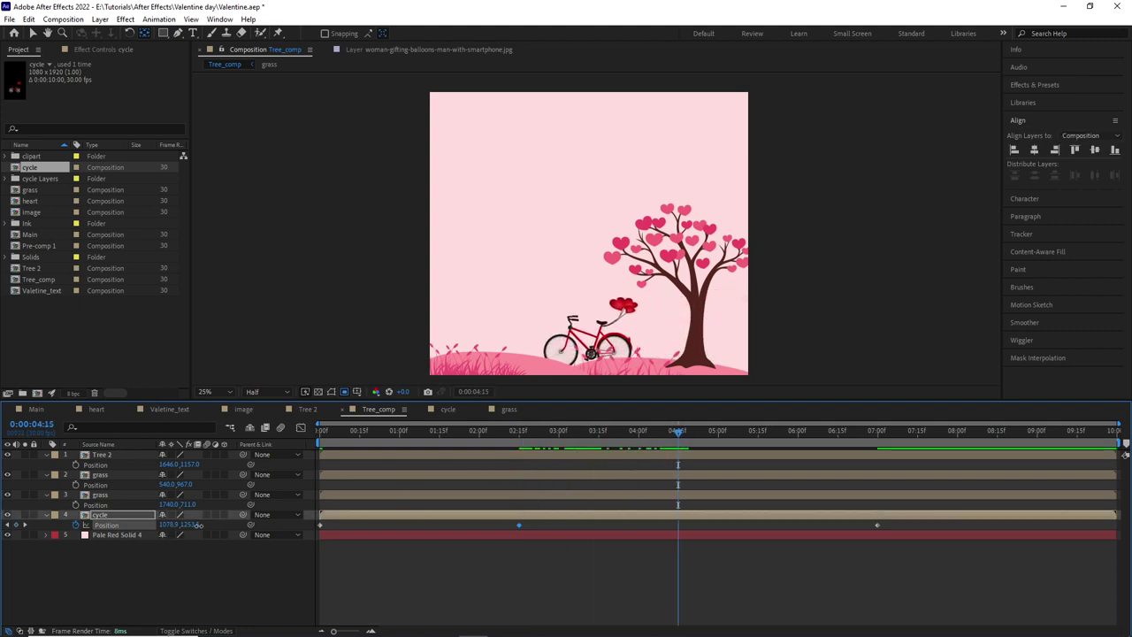
left_click_drag(188, 525, 206, 526)
left_click_drag(681, 442, 799, 452)
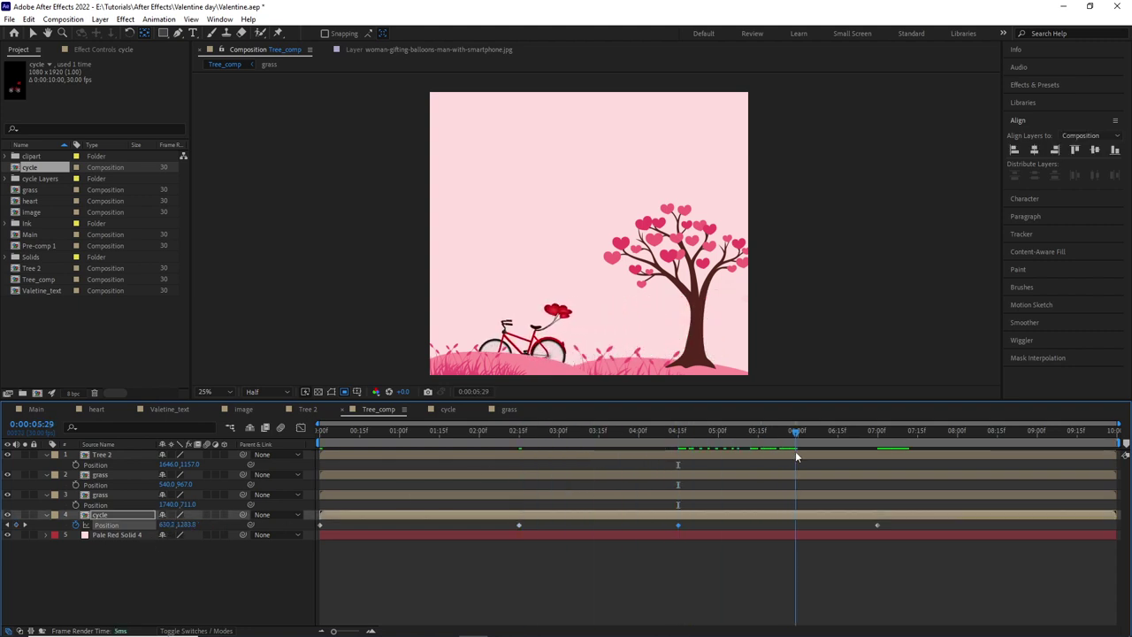
left_click_drag(171, 524, 416, 595)
key("space")
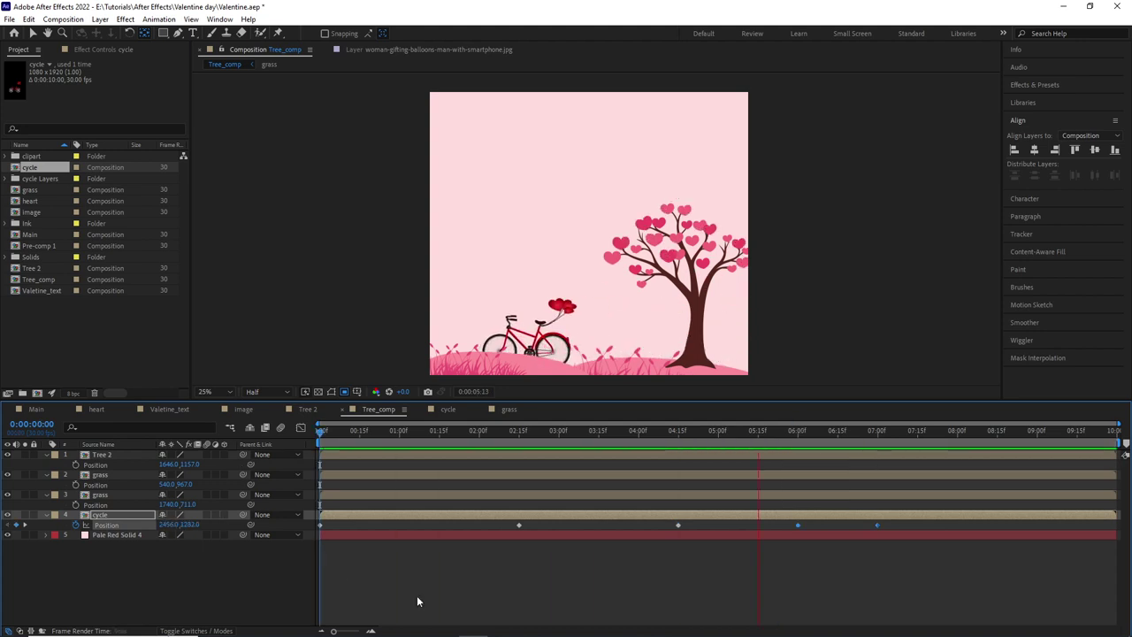
Step: Add Camera 1 to the composition and make Tree 2 and both grass layers 3D
right_click(111, 540)
mouse_move(146, 399)
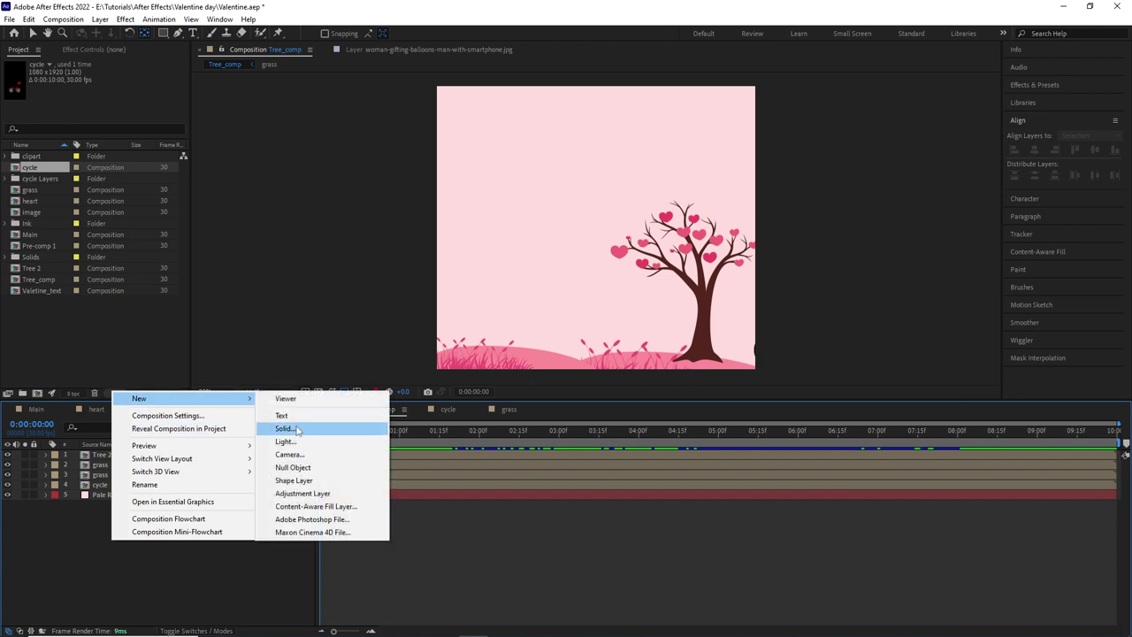
left_click(292, 460)
left_click(684, 451)
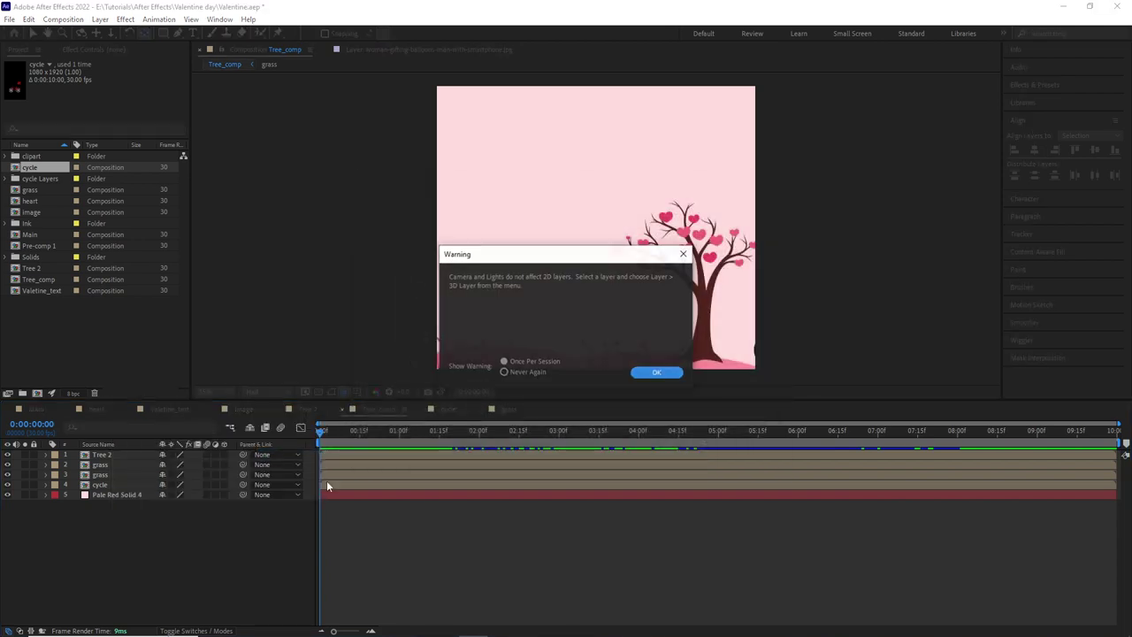
left_click(656, 372)
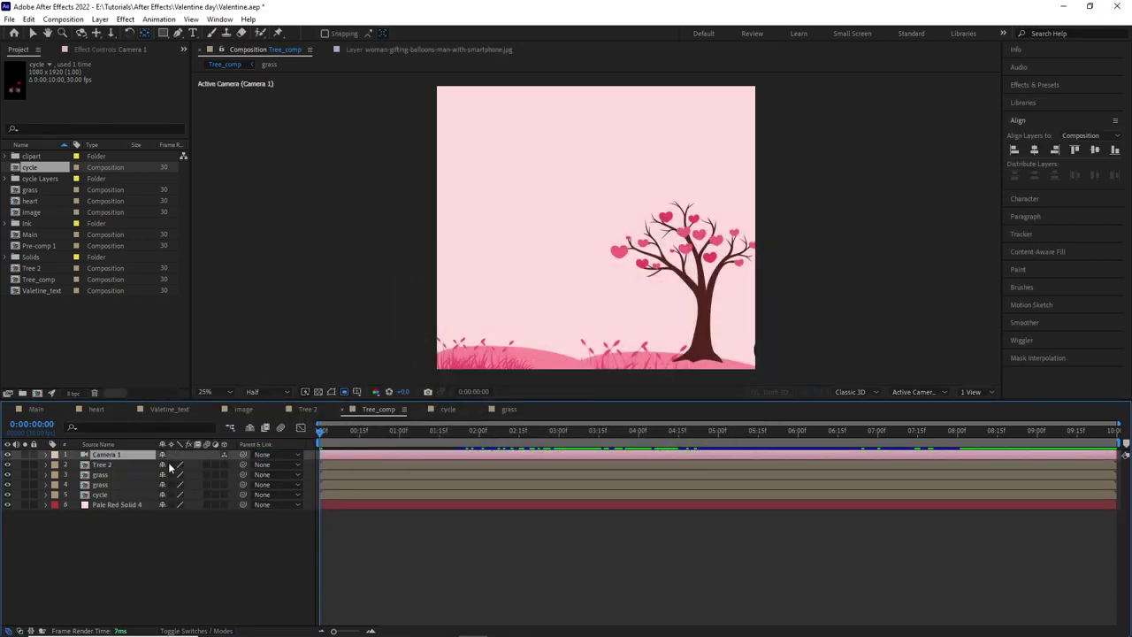
left_click(223, 465)
left_click_drag(224, 474, 224, 485)
left_click(225, 499)
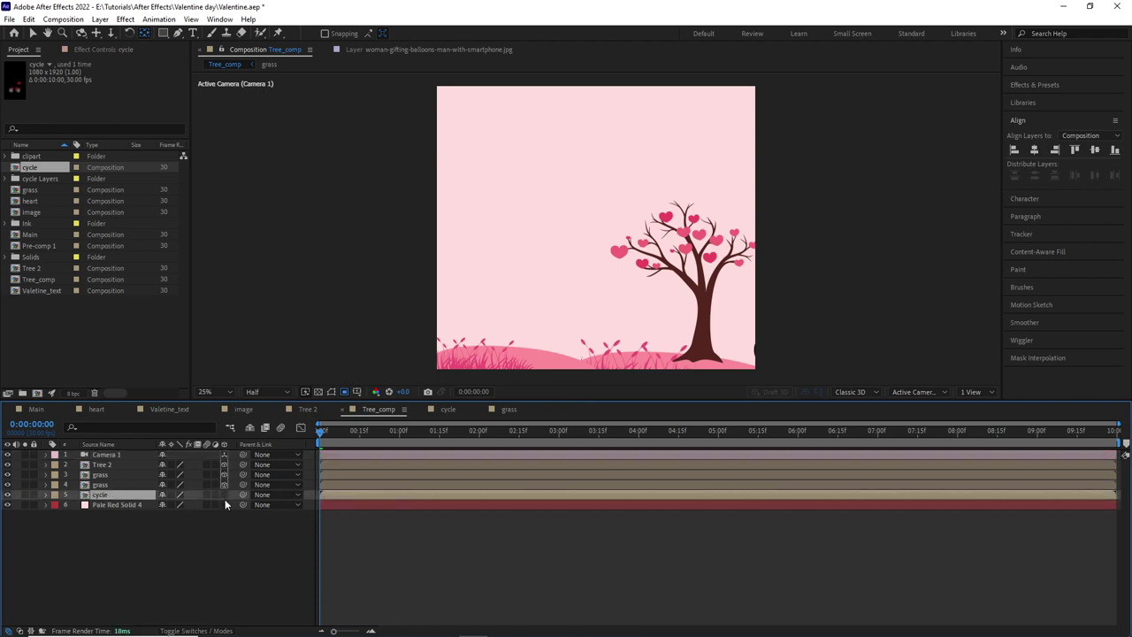
Step: Add Null 2 at the top of the stack and parent Camera 1 to it
key("ctrl+alt+shift+y")
left_click_drag(102, 494, 121, 456)
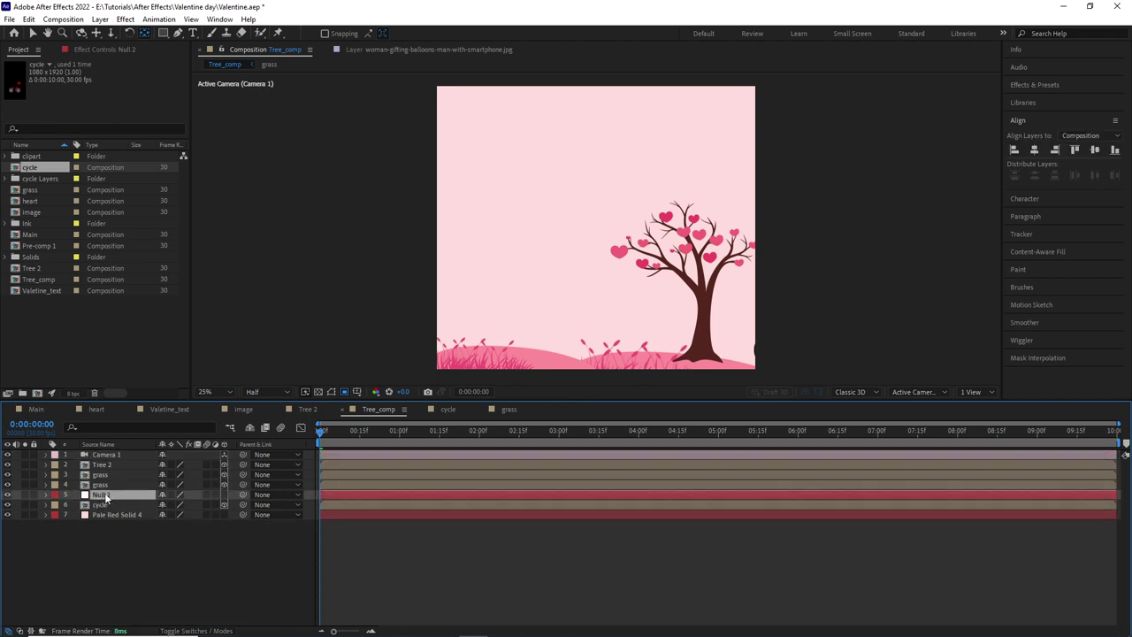
left_click_drag(243, 465, 130, 454)
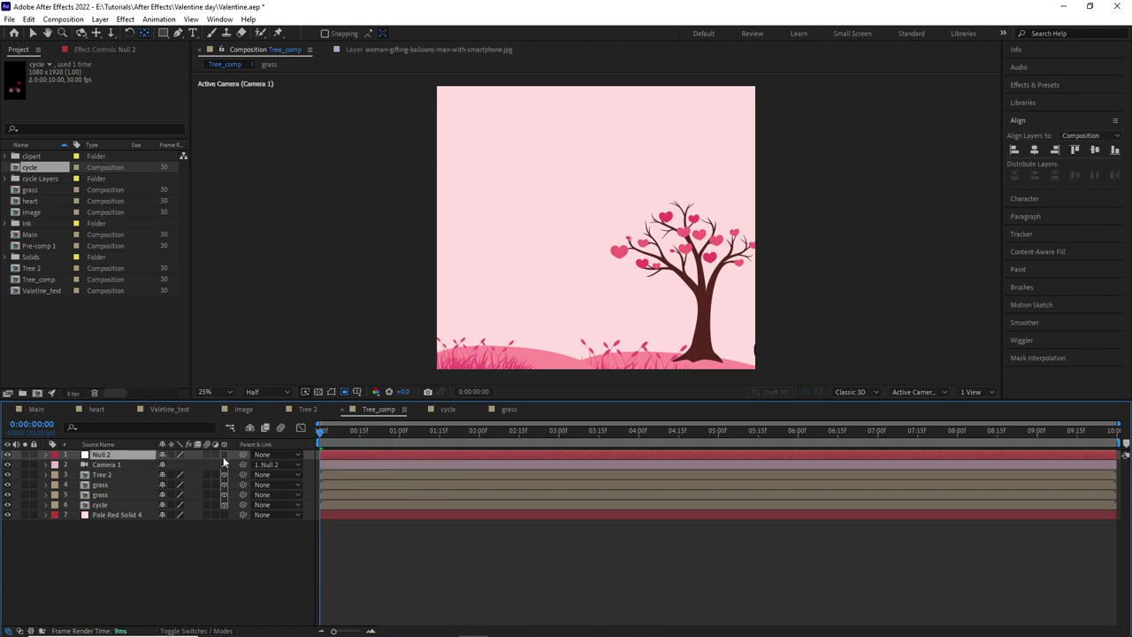
left_click(46, 455)
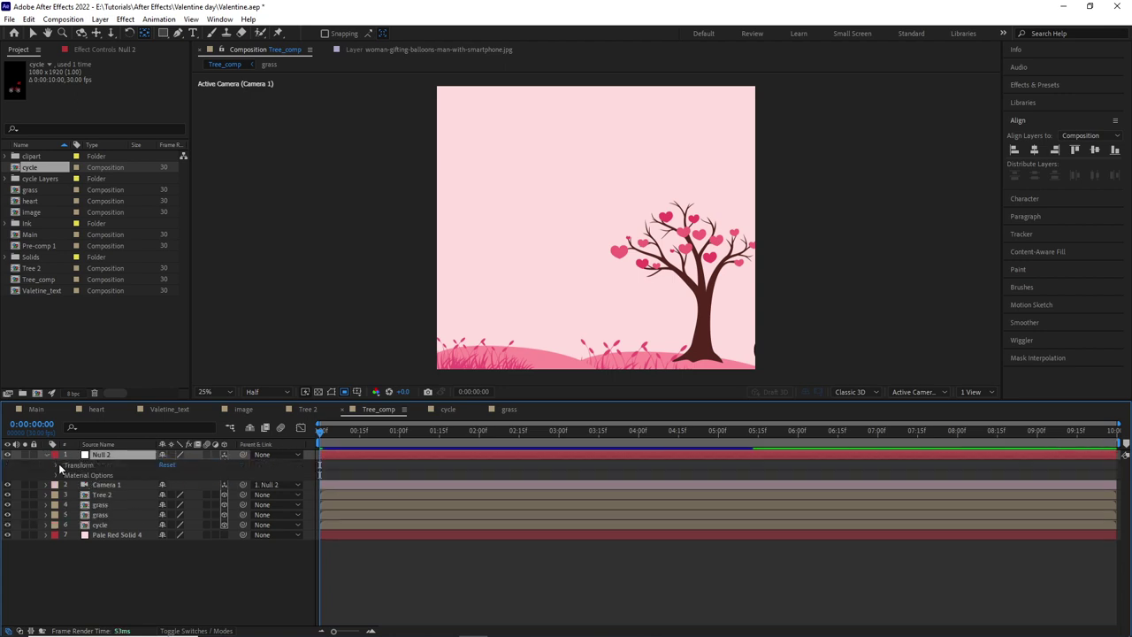
left_click(55, 464)
Step: Keyframe Null 2's Scale from 85% at the start to 100% at 5:00
left_click_drag(322, 430, 717, 479)
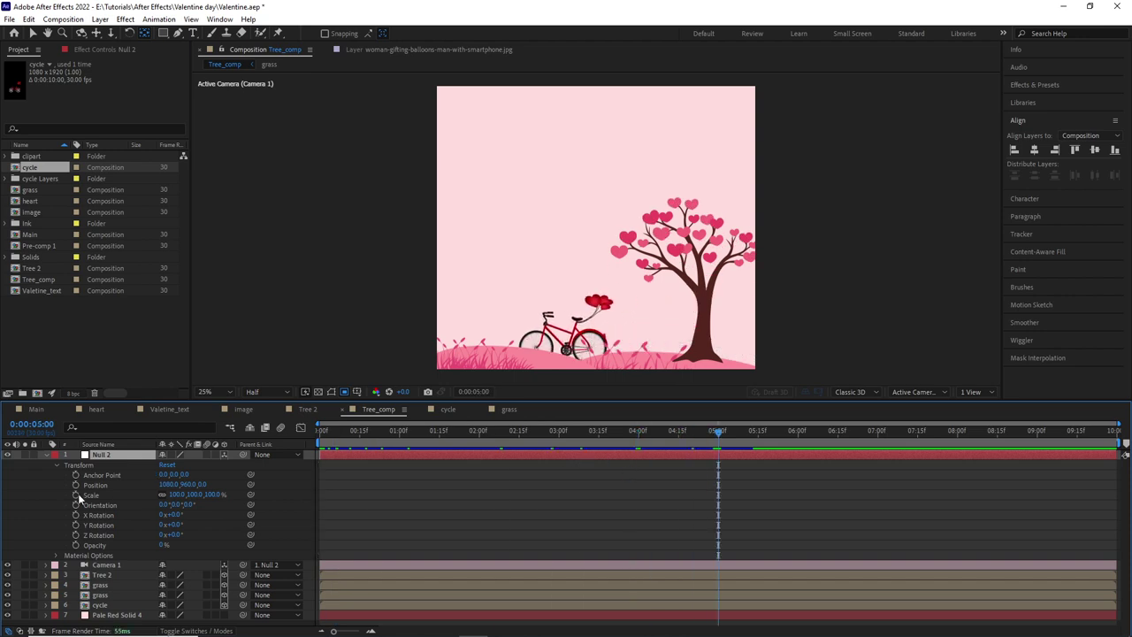
left_click_drag(718, 431, 320, 431)
left_click(193, 494)
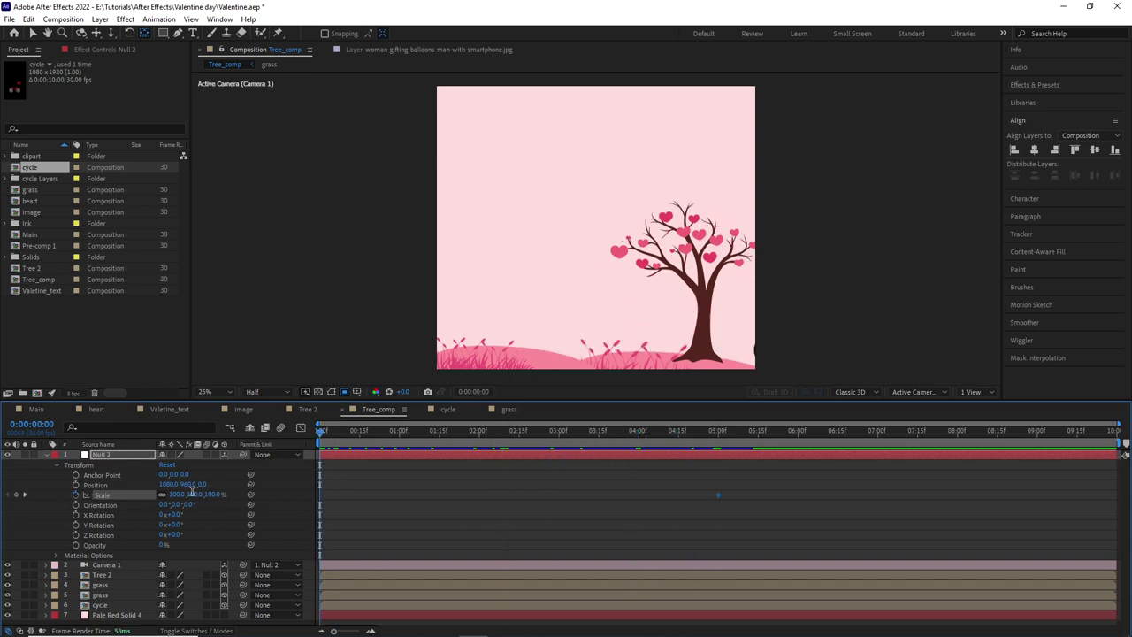
type("85")
key("Return")
key("space")
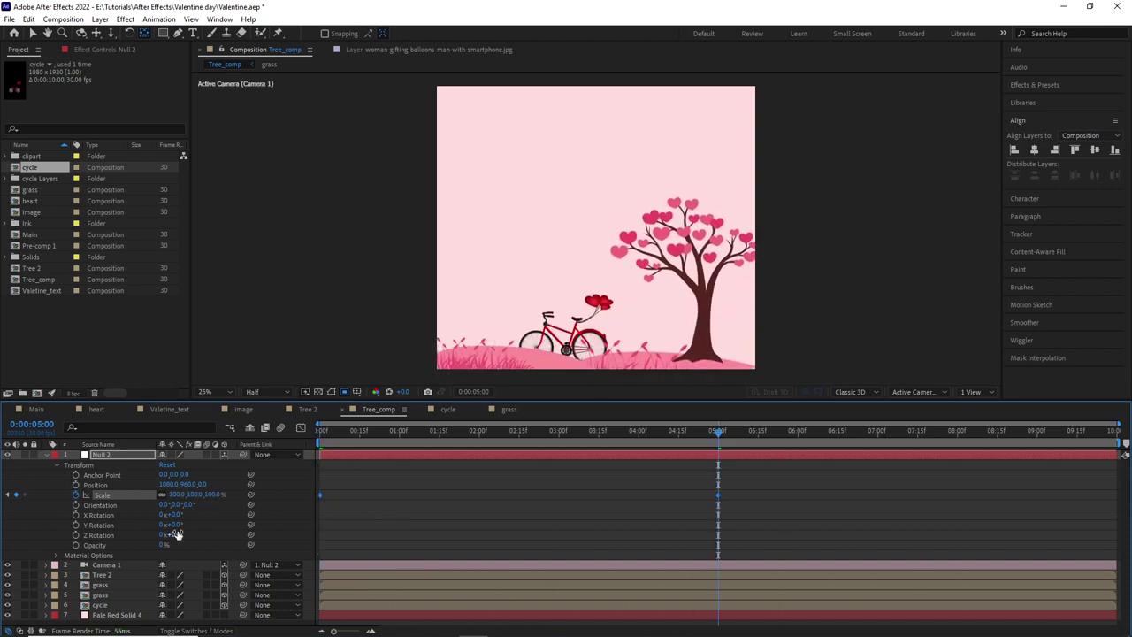
key("j")
Step: Keyframe Null 2's X Rotation from 10° at the start to 0° at 5:00, then preview
left_click(75, 514)
key("Home")
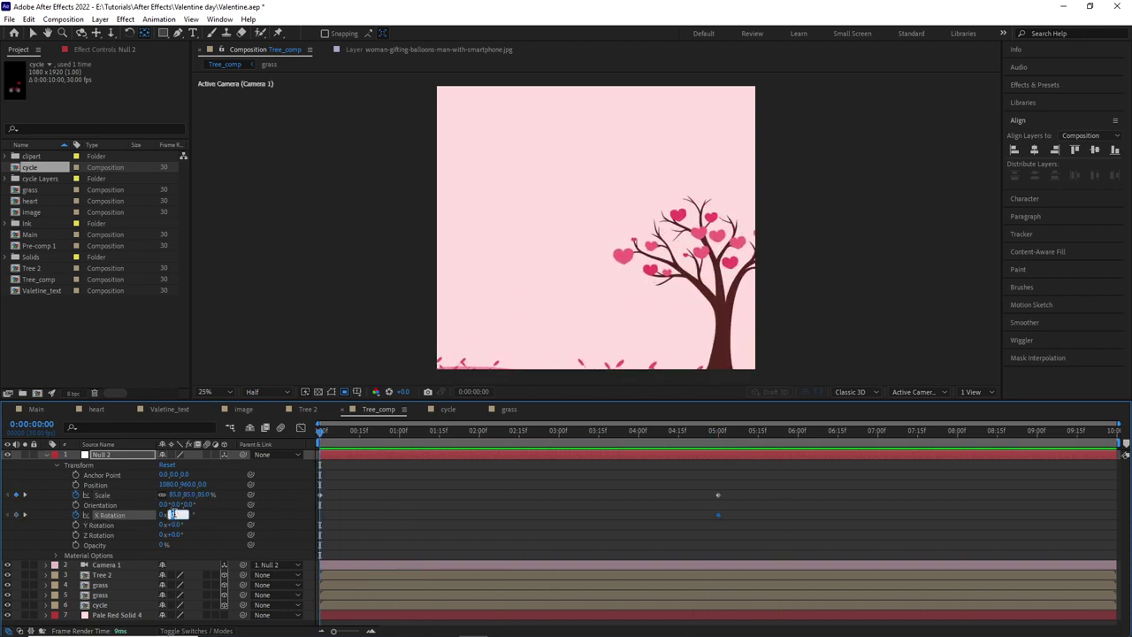
key("Return")
key("space")
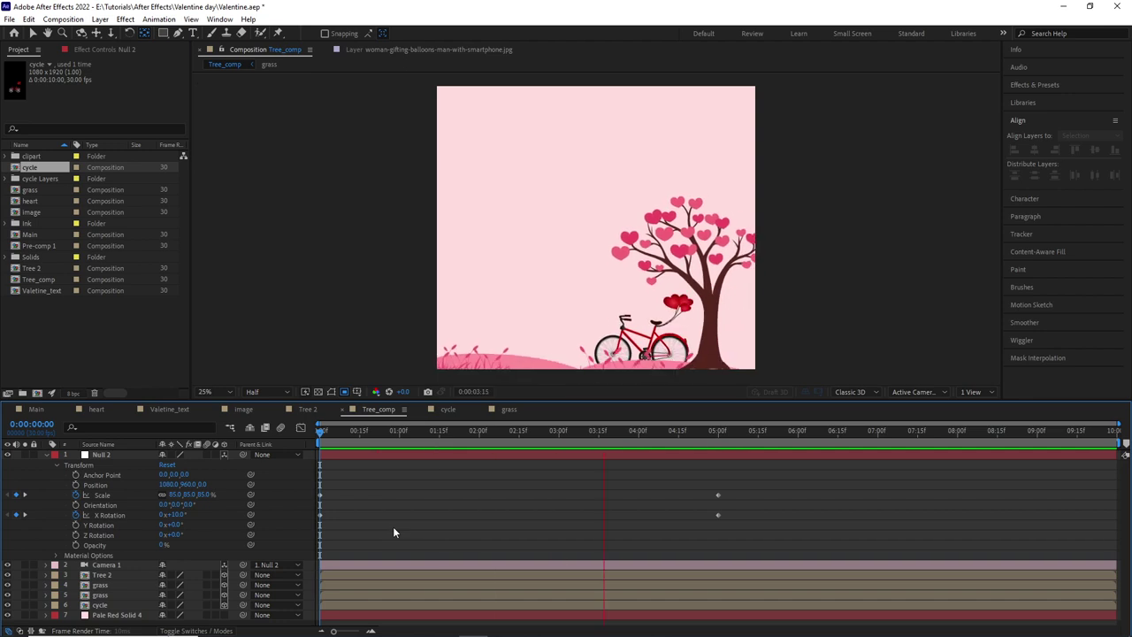
left_click_drag(764, 485, 320, 549)
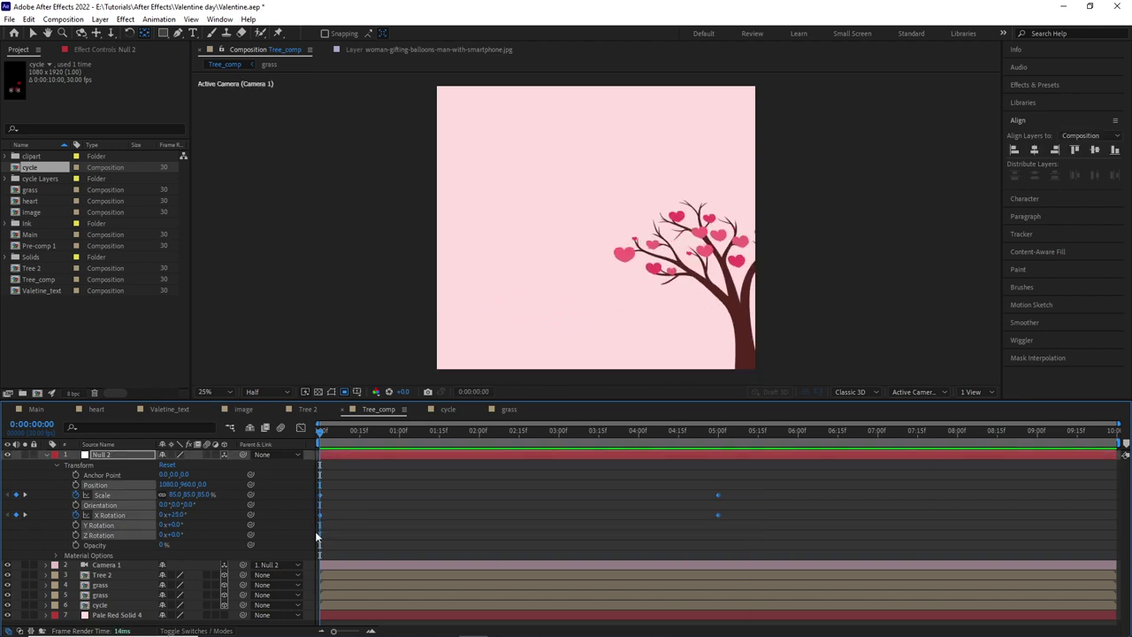
key("space")
key("space")
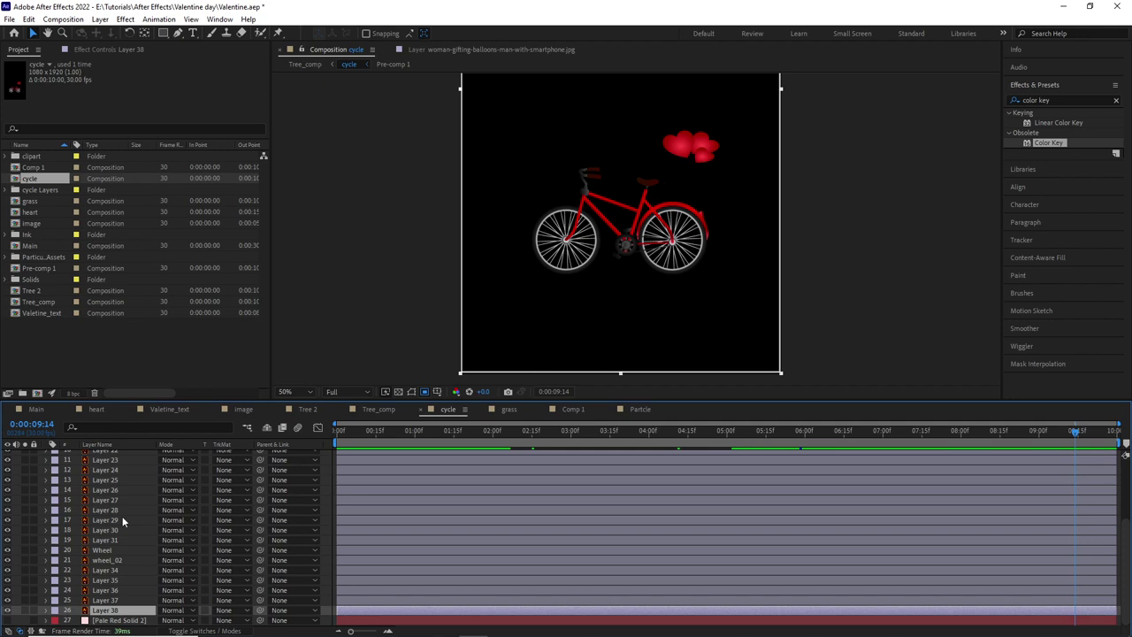
Step: Pre-compose all the bicycle layers into cycle_comp
scroll(122, 516, "up", 3)
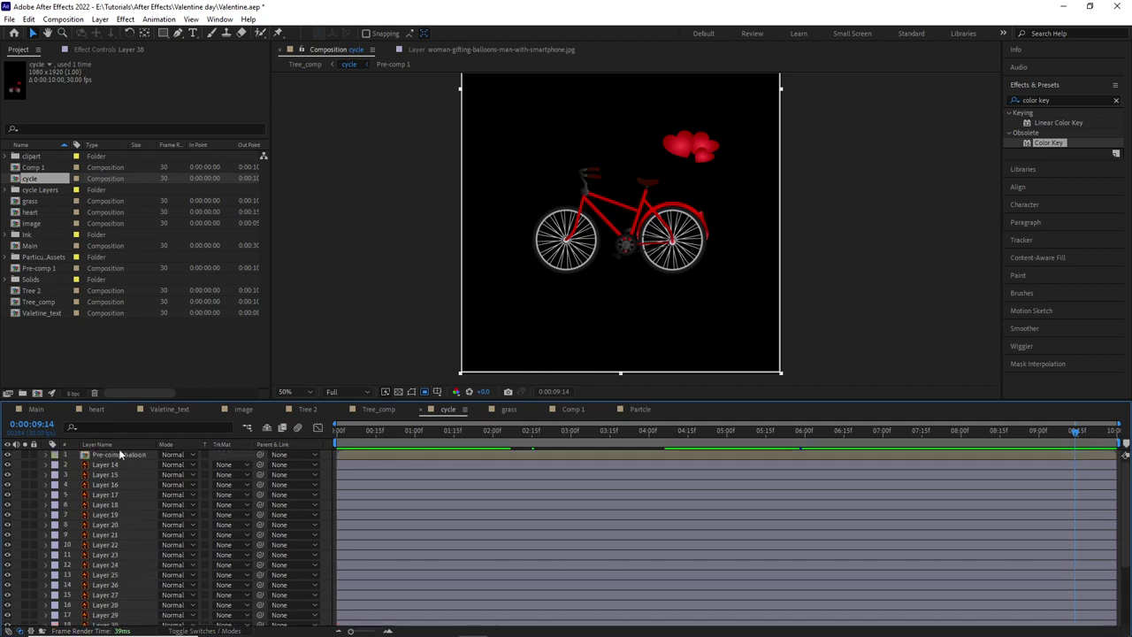
left_click(116, 479, "shift")
right_click(116, 482)
left_click(155, 407)
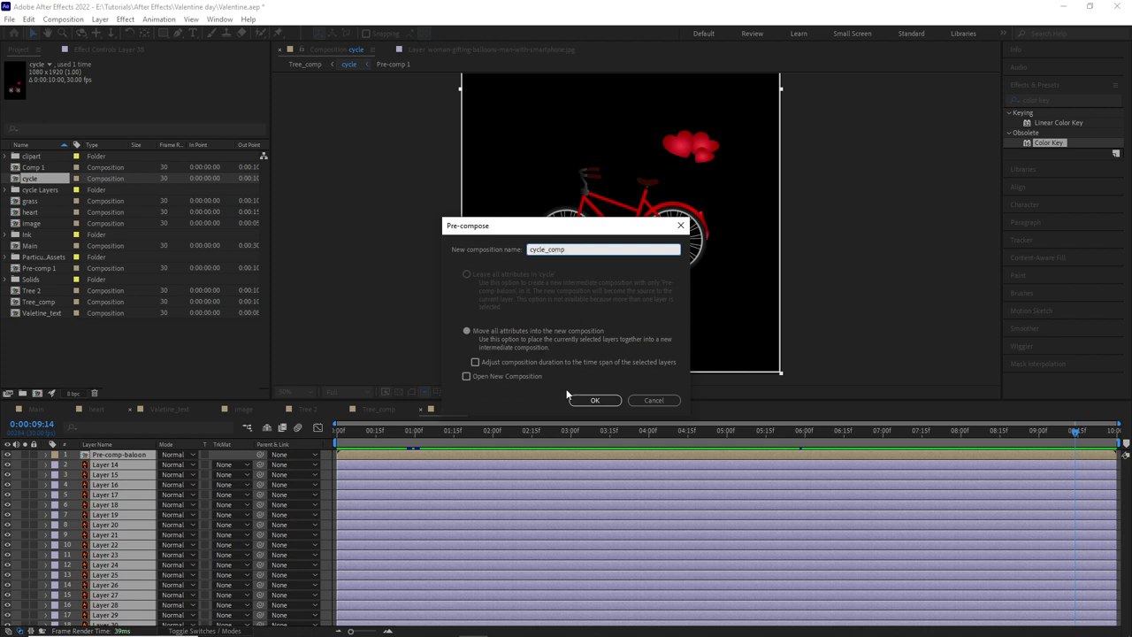
left_click(588, 399)
key("space")
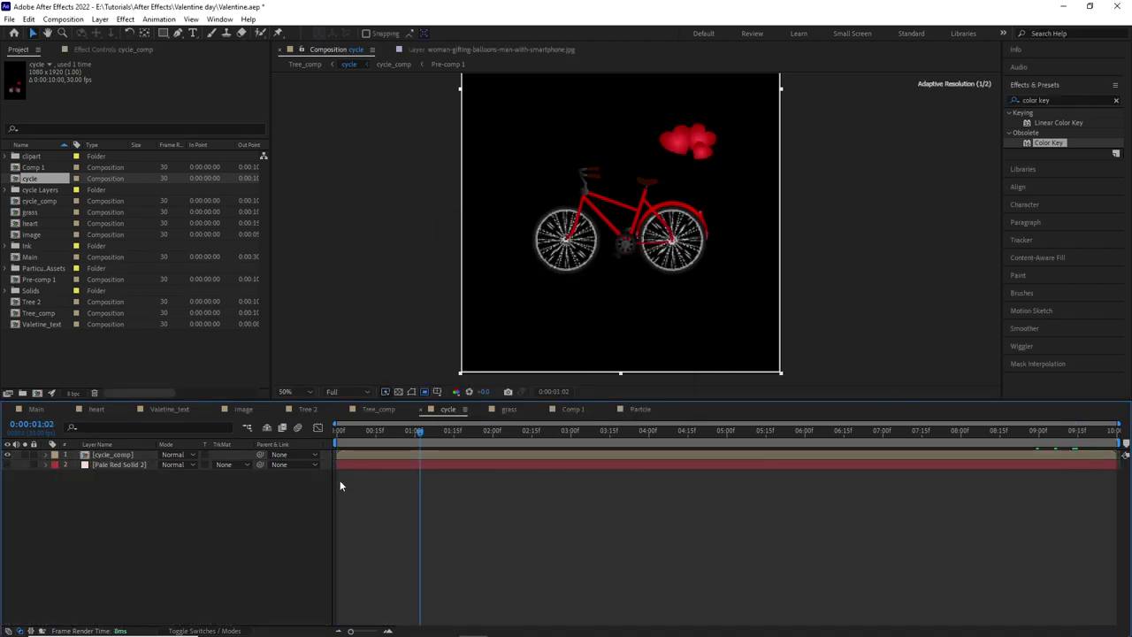
Step: Show the pink Pale Red Solid 2 background and set the viewer zoom to 33.3%
left_click(354, 503)
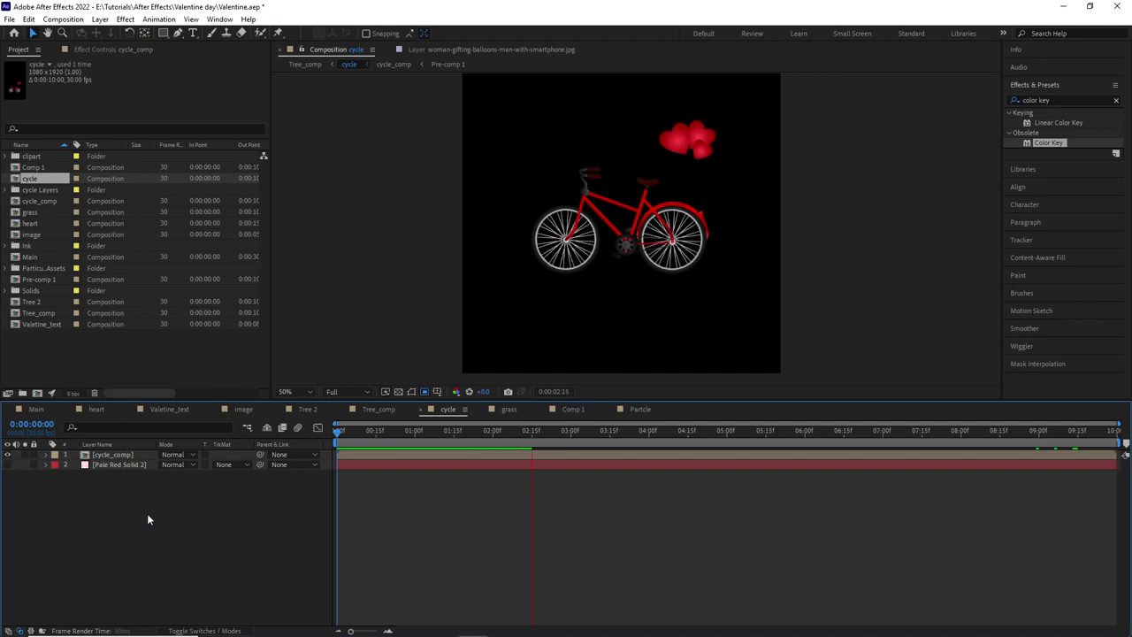
left_click(8, 465)
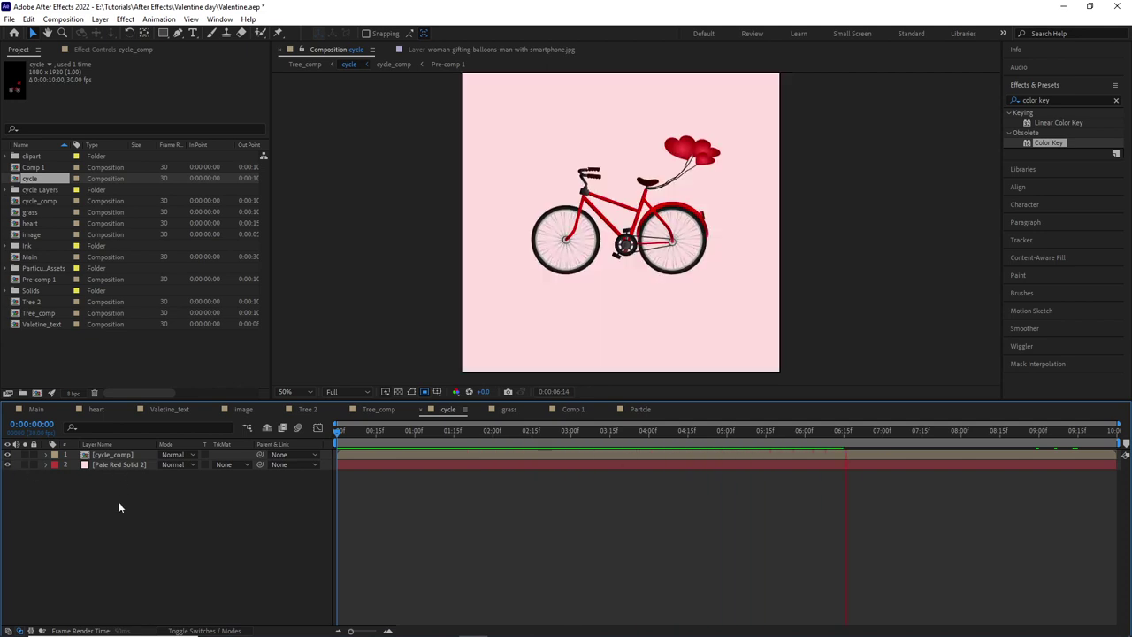
left_click(291, 392)
left_click(300, 485)
left_click(292, 392)
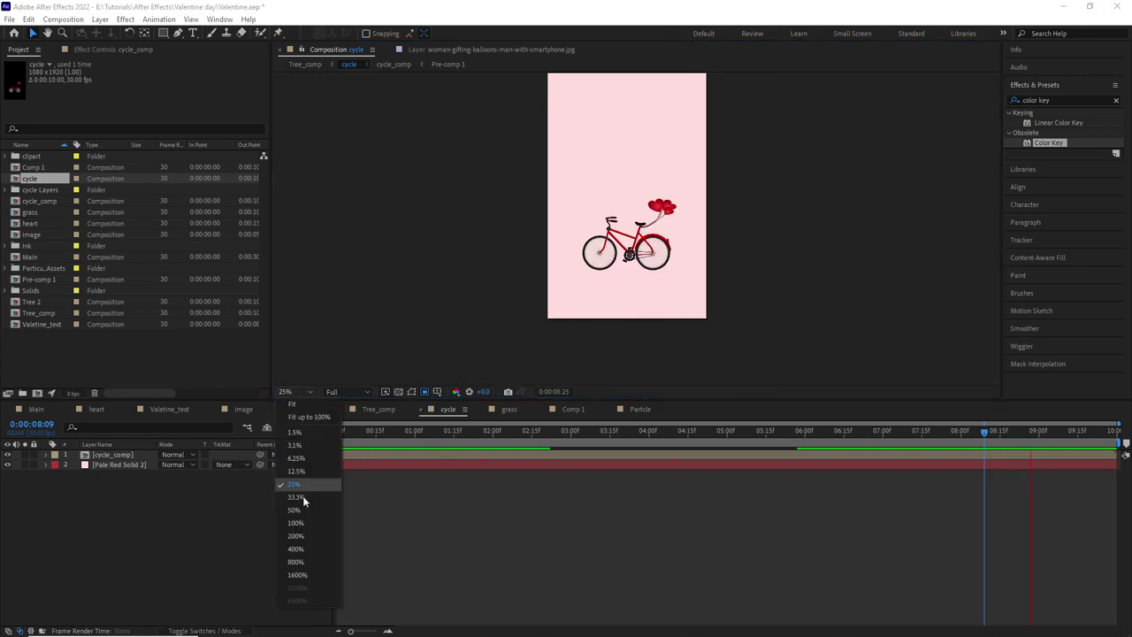
left_click(299, 497)
right_click(173, 531)
Step: Add an adjustment layer and apply the Particular effect to it
mouse_move(224, 392)
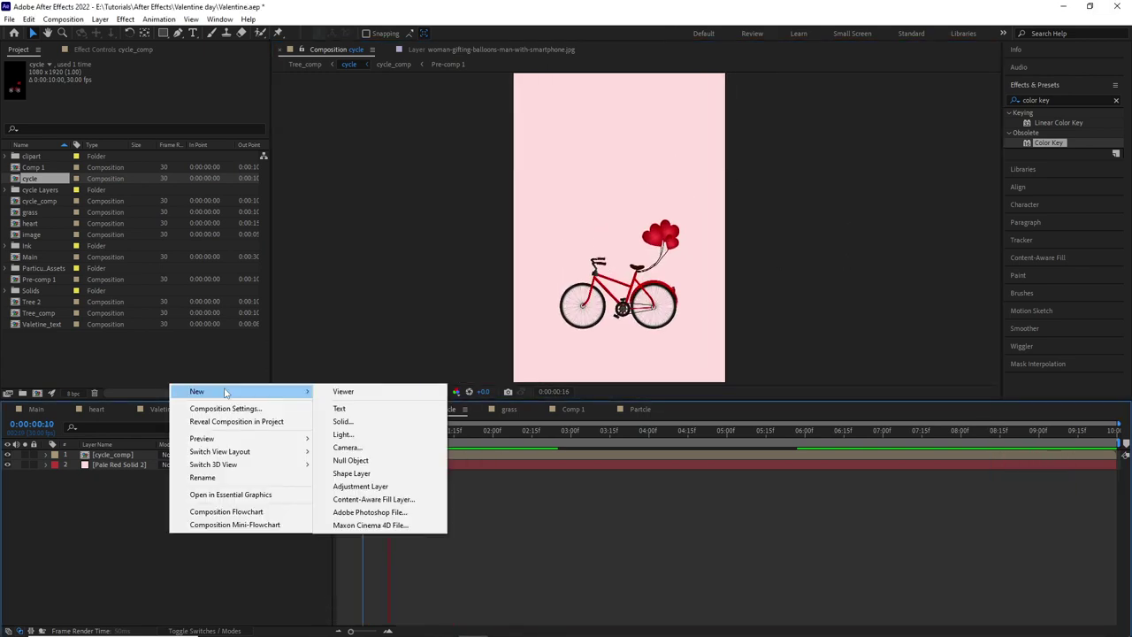
left_click(360, 485)
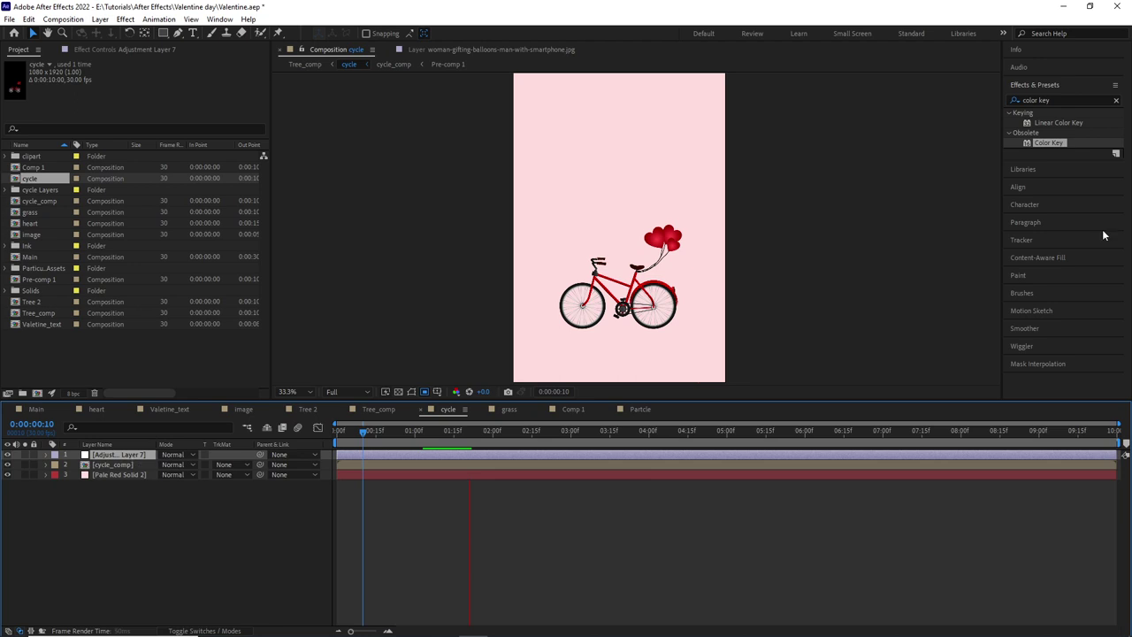
left_click(1116, 100)
type("part")
left_click(1017, 101)
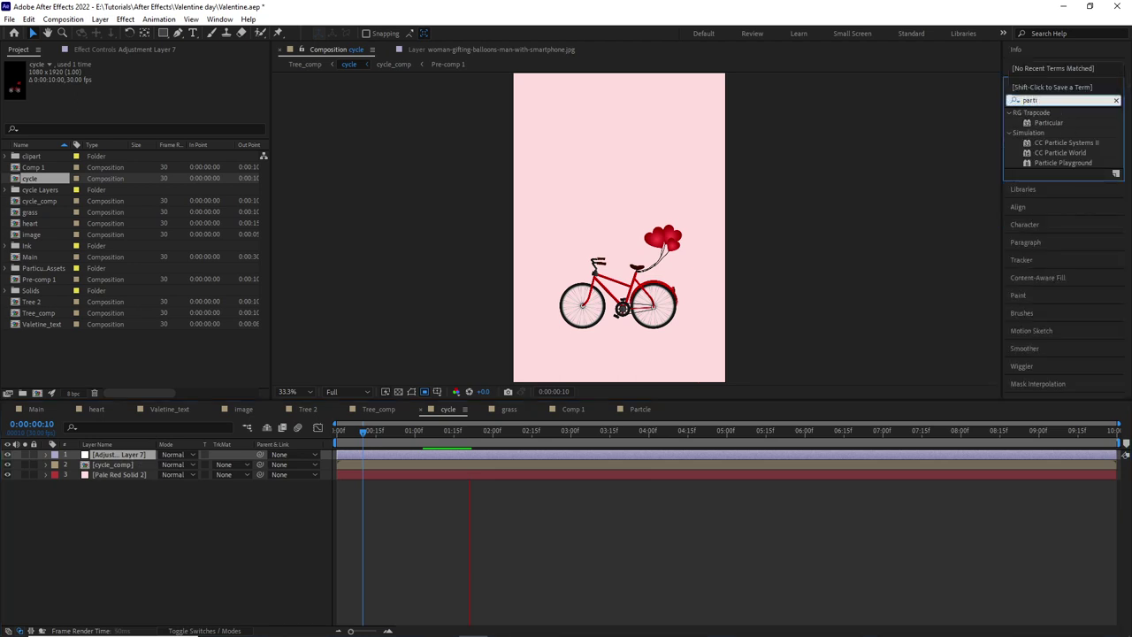
left_click_drag(1062, 123, 1059, 121)
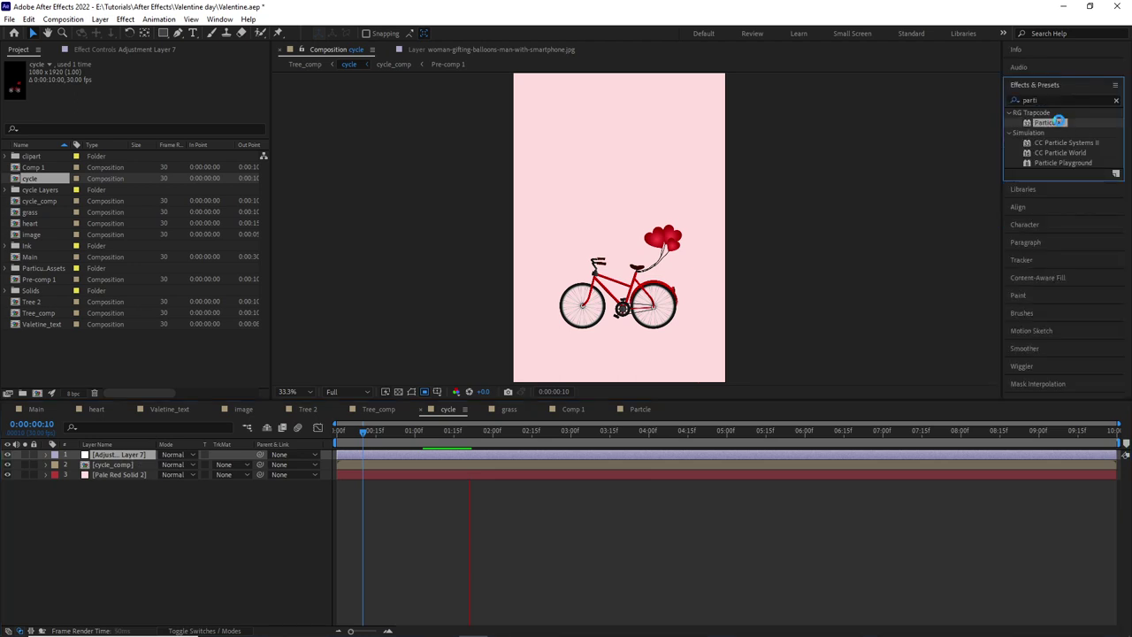
key("space")
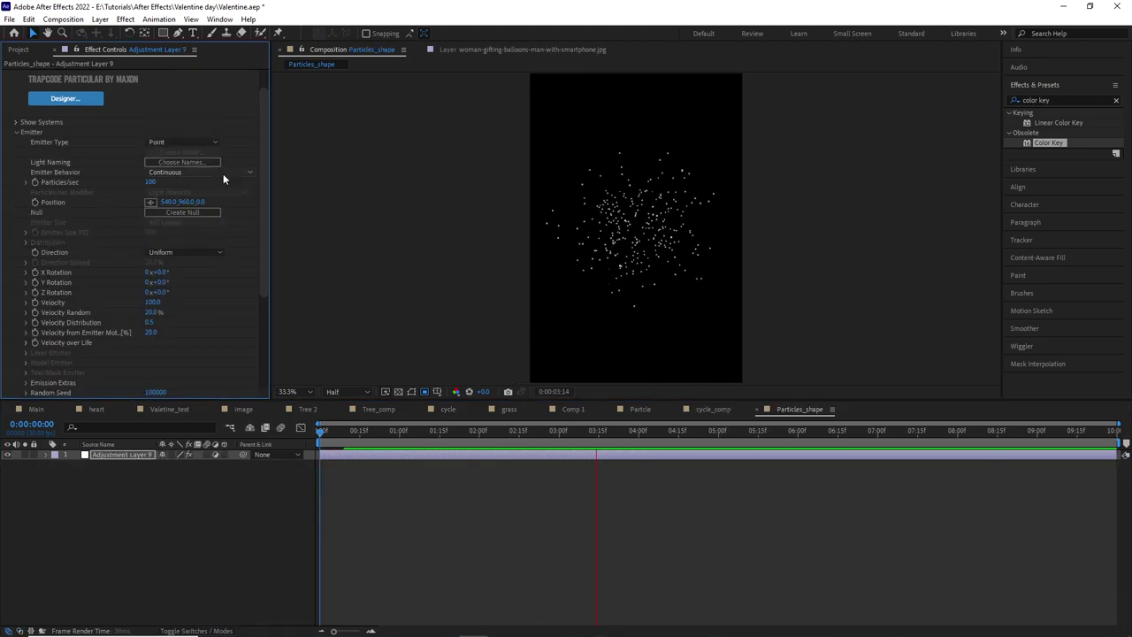
Step: Set the emitter behavior to Explode and the Particle Type to Sprite
left_click(223, 174)
left_click(213, 199)
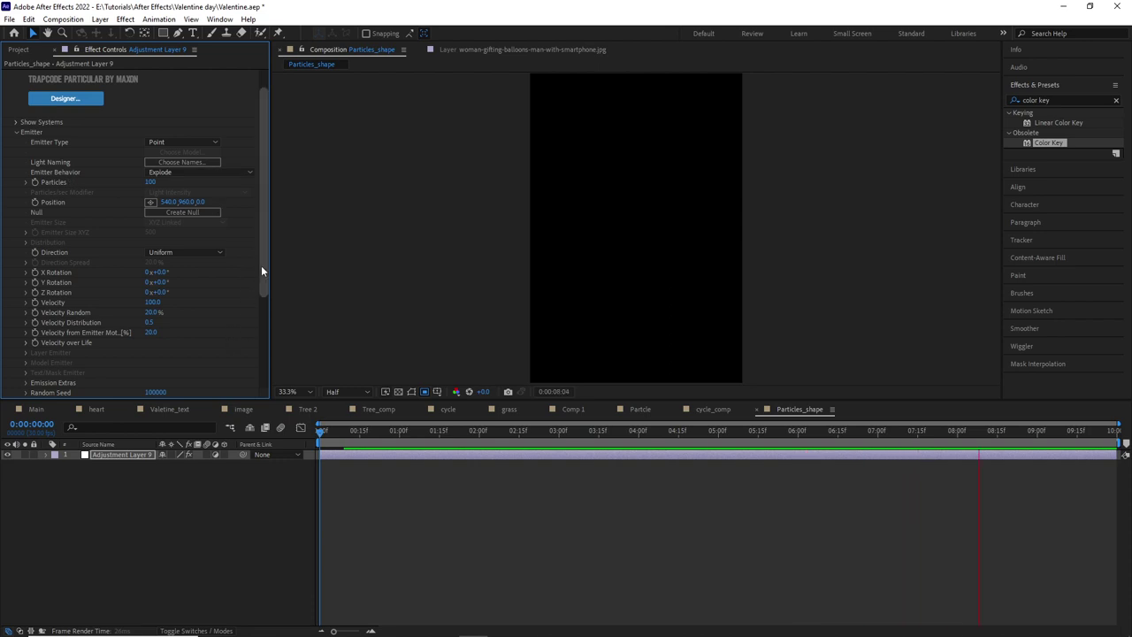
left_click(16, 131)
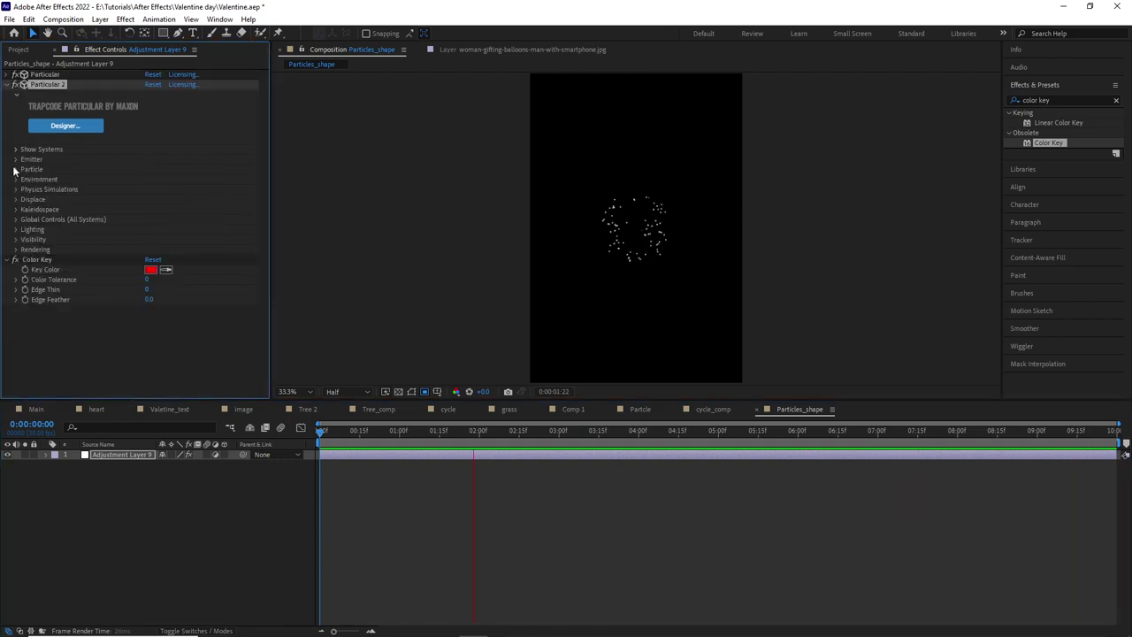
left_click(15, 169)
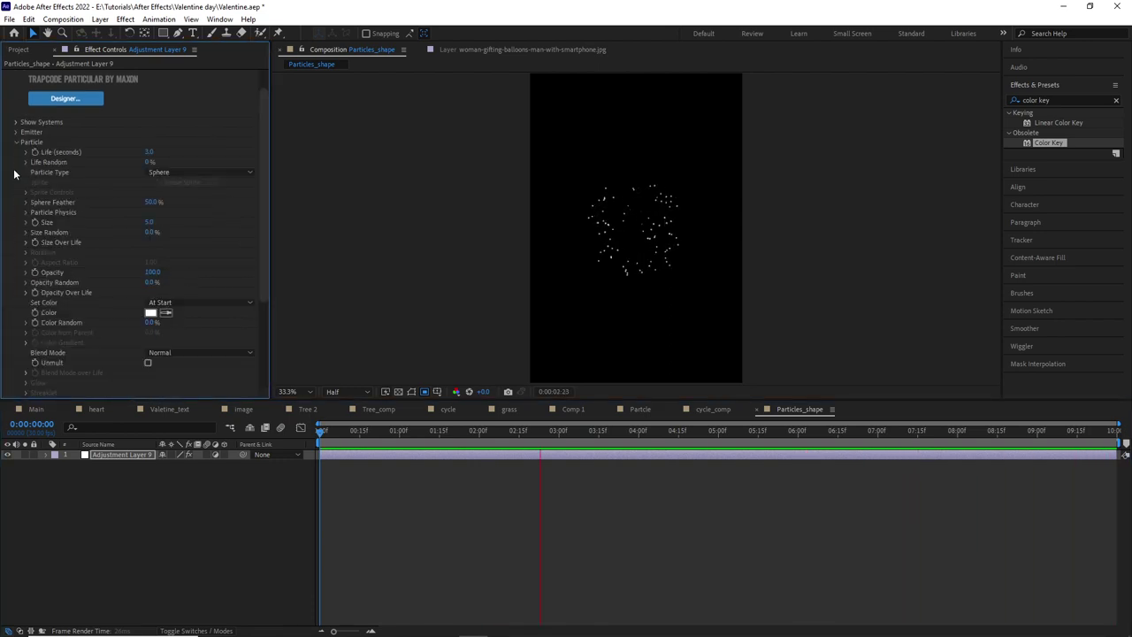
left_click(188, 172)
left_click(189, 250)
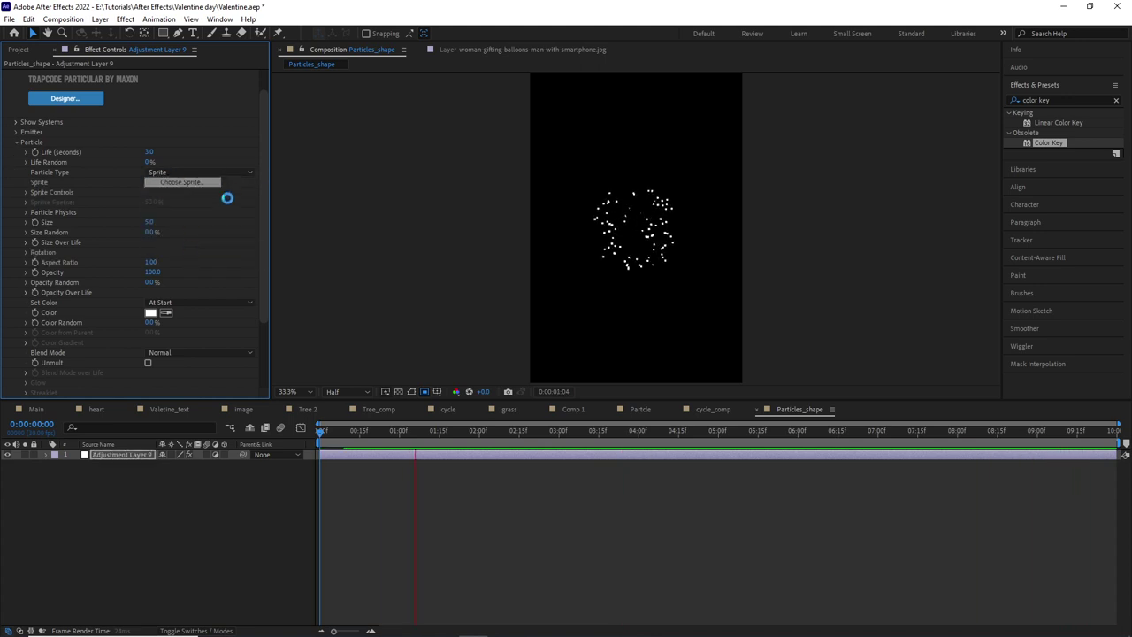
Step: Use the Heart sprite with Life 5, Life Random 10% and Size Random 100%
scroll(371, 221, "down", 10)
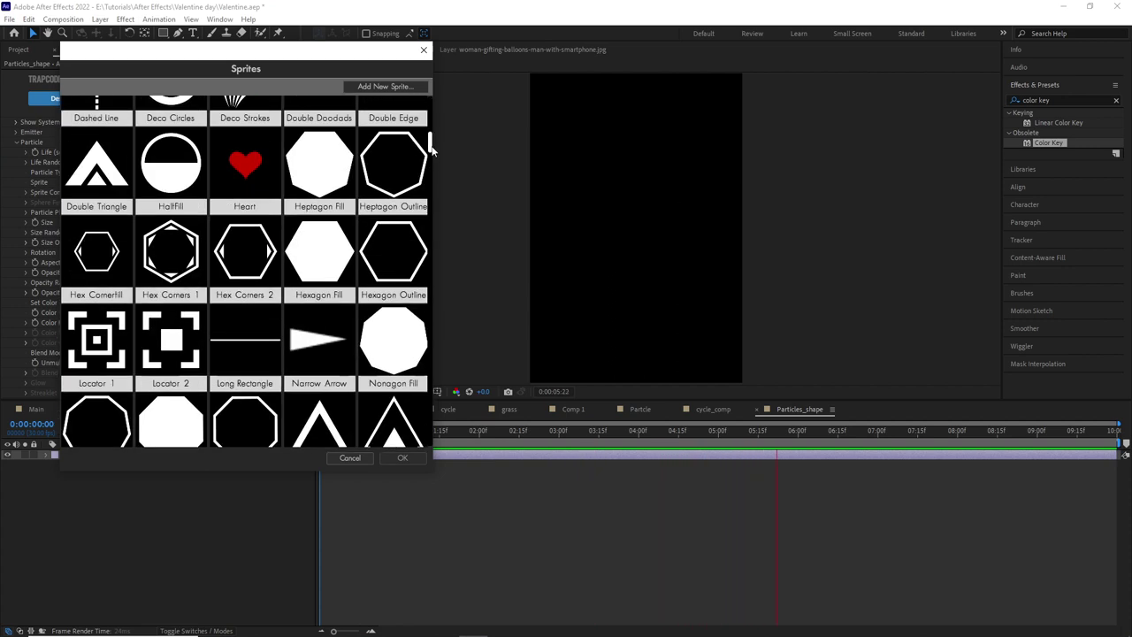
left_click(389, 459)
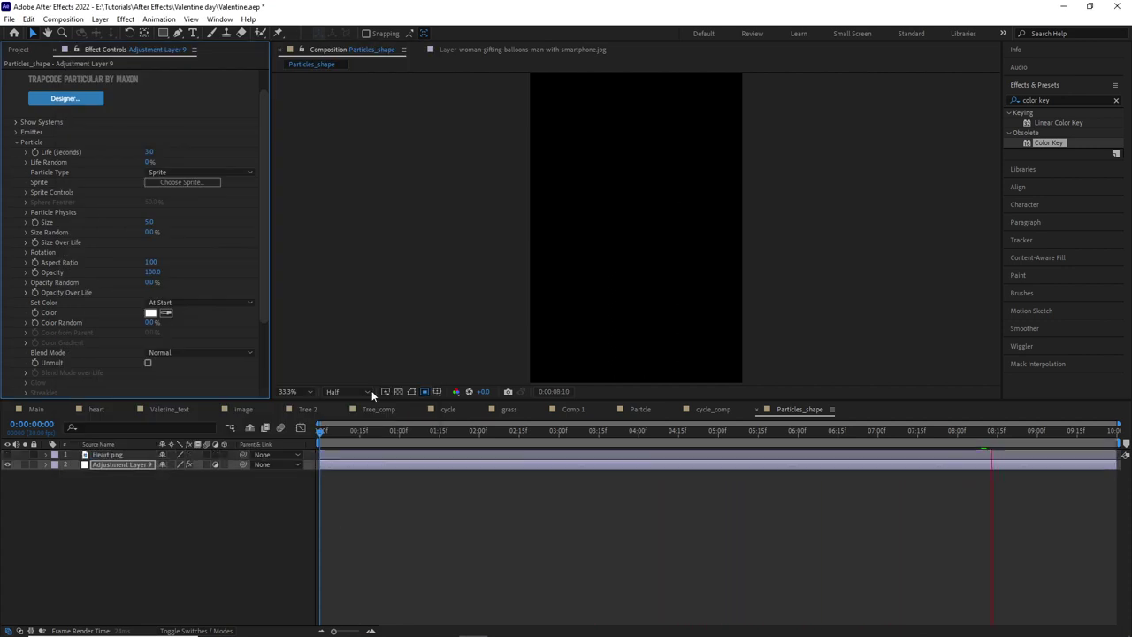
left_click(149, 152)
type("5")
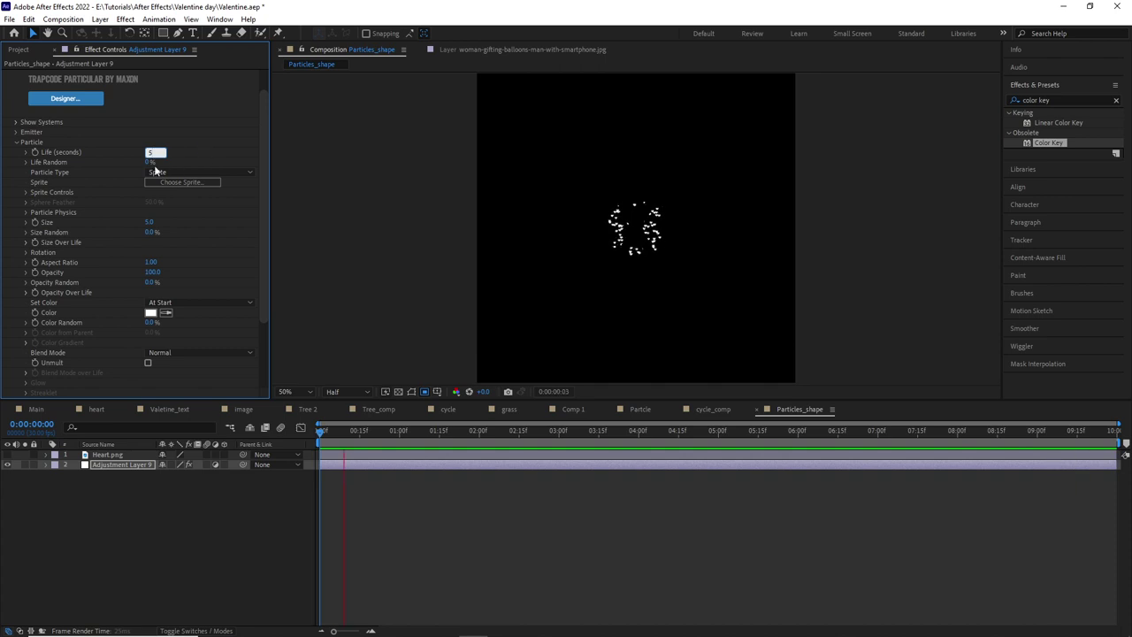
left_click(152, 163)
type("10")
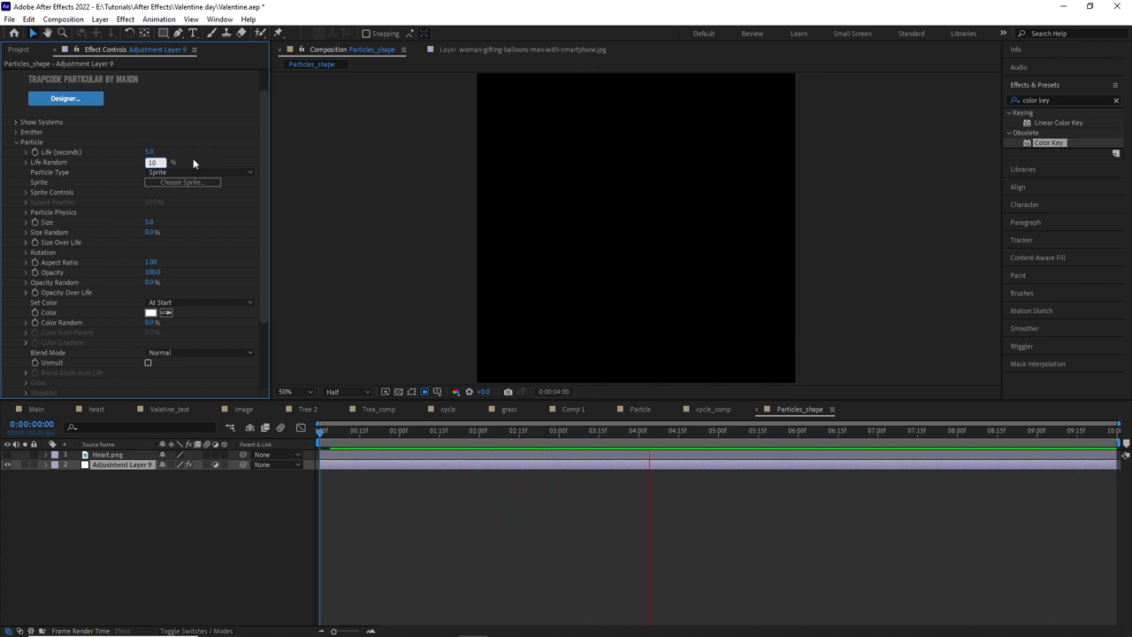
key("Return")
left_click(723, 440)
left_click(150, 222)
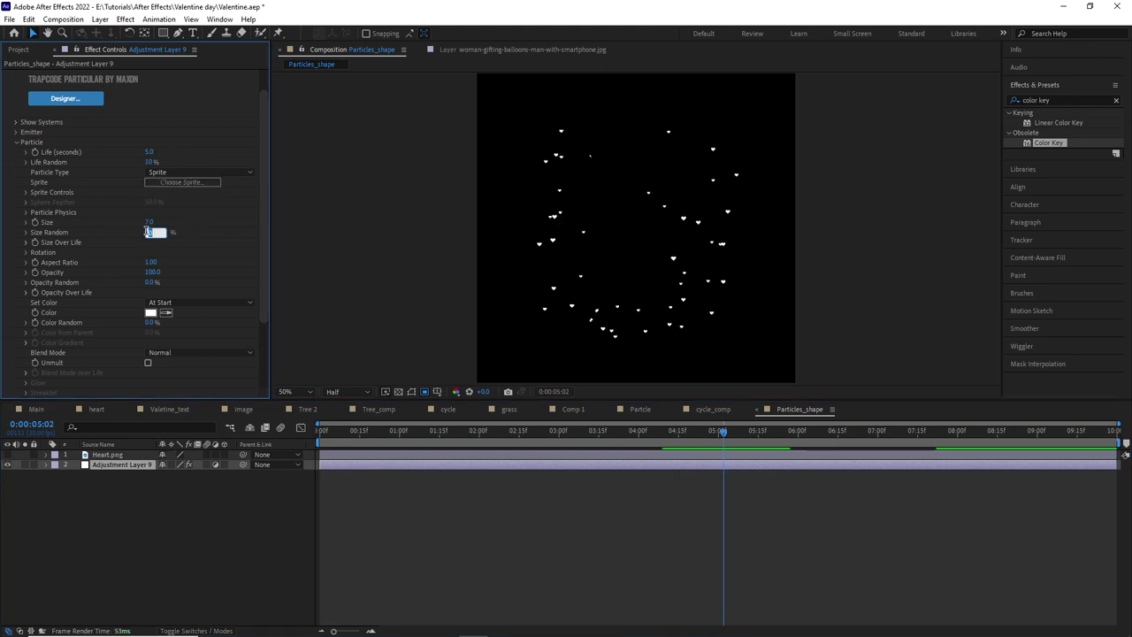
type("100300")
key("Return")
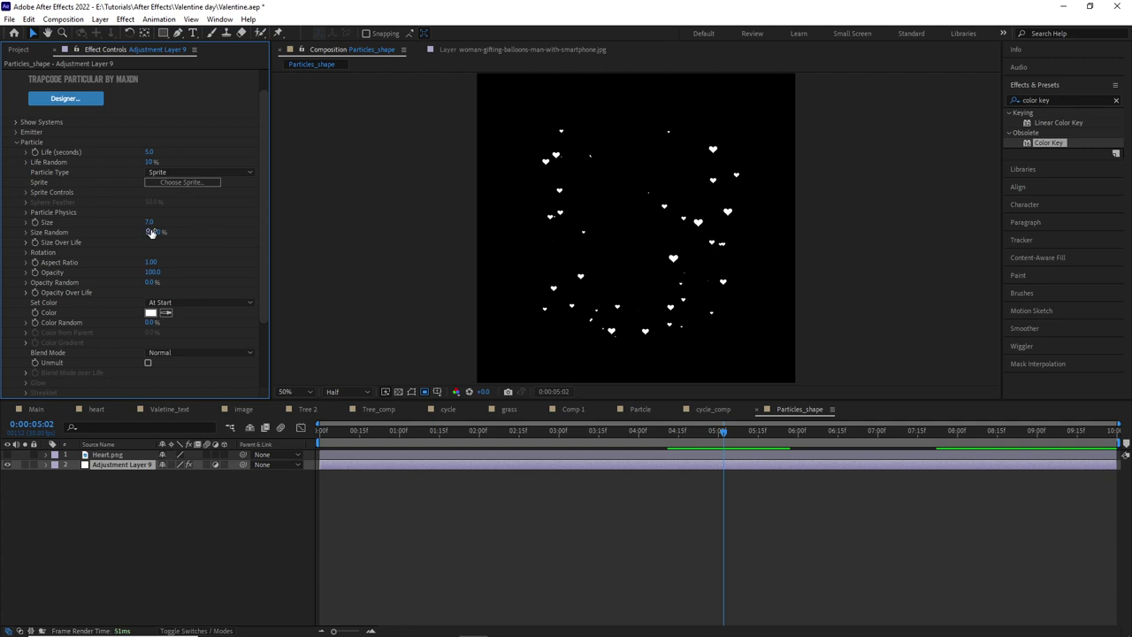
key("Return")
Step: Give the environment gravity -100 so hearts rise and a sideways wind of 250
scroll(266, 265, "down", 2)
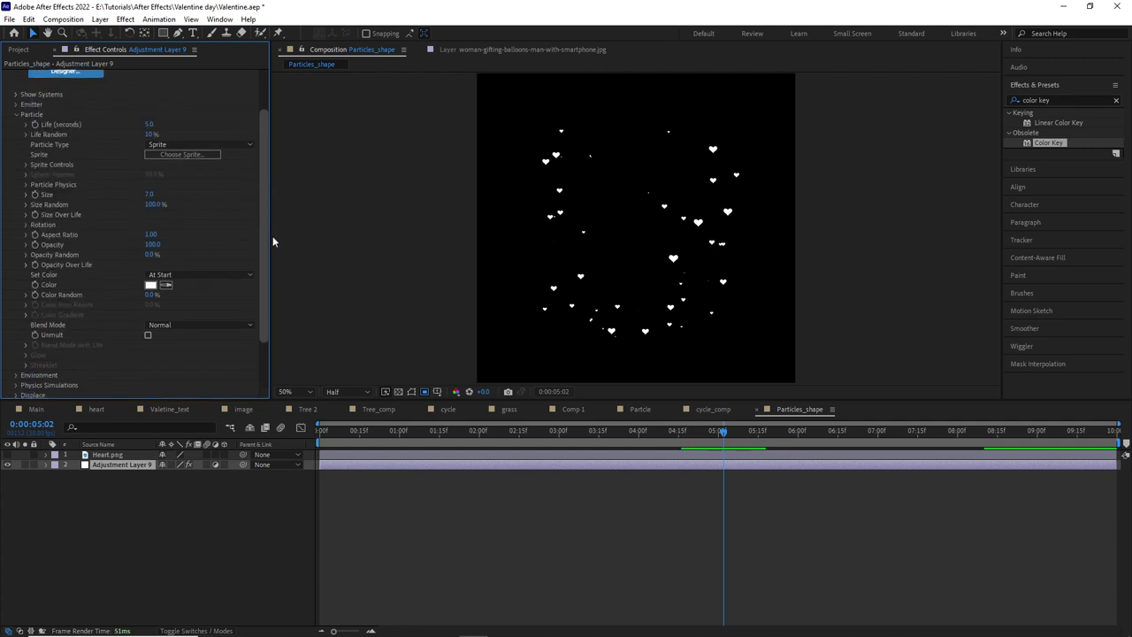
scroll(266, 247, "down", 2)
left_click(16, 312)
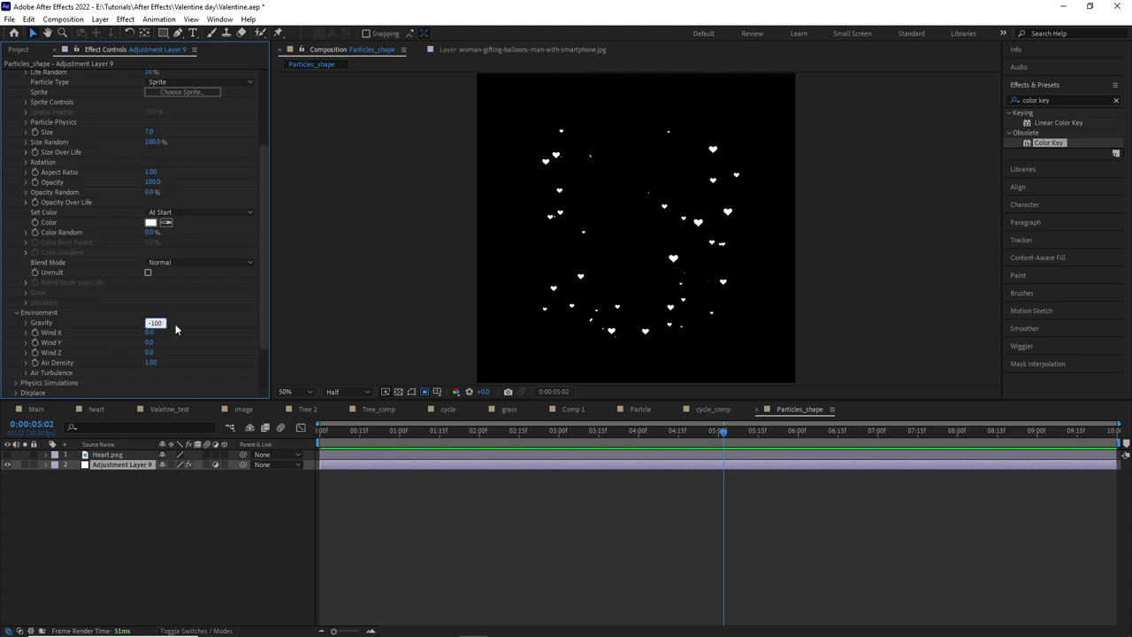
left_click_drag(715, 435, 318, 496)
key("space")
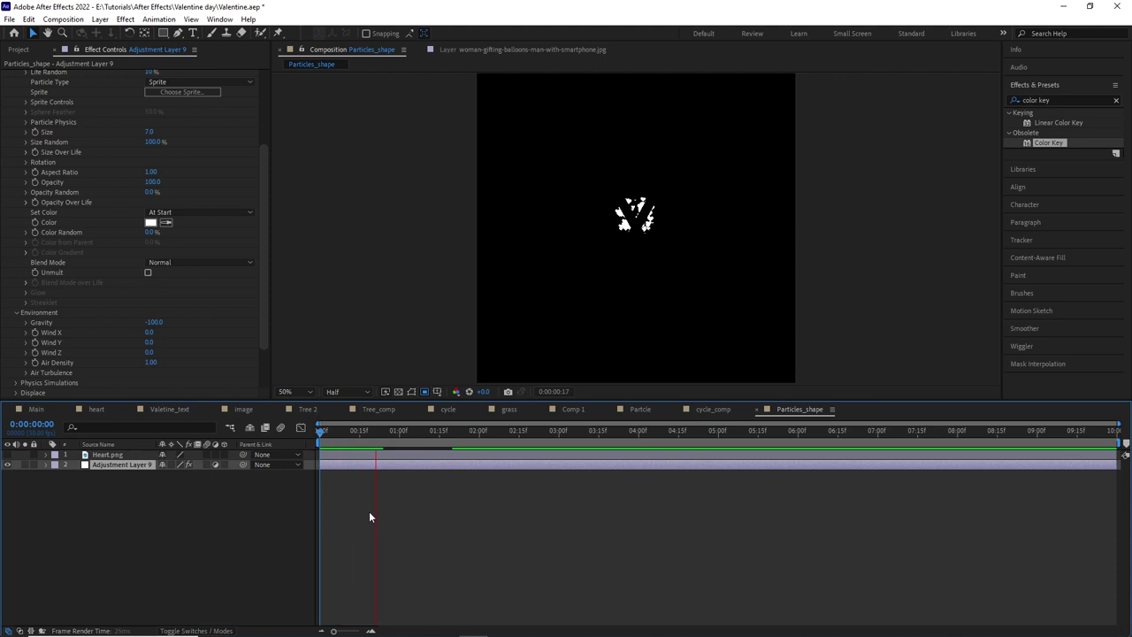
left_click(308, 391)
left_click(291, 494)
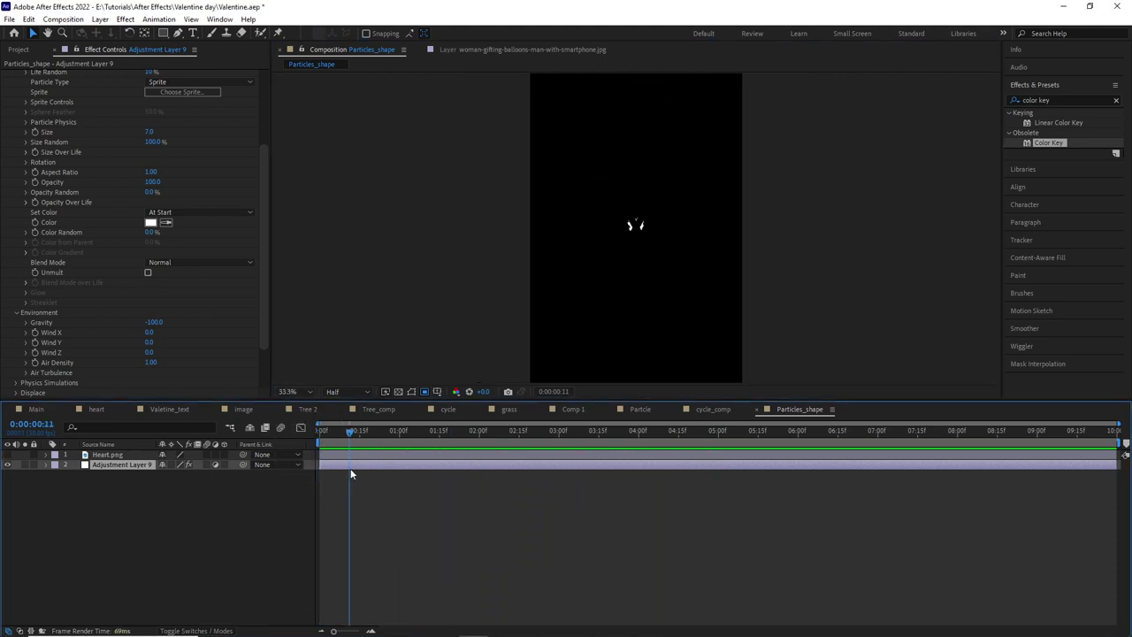
left_click(152, 332)
type("250")
key("Return")
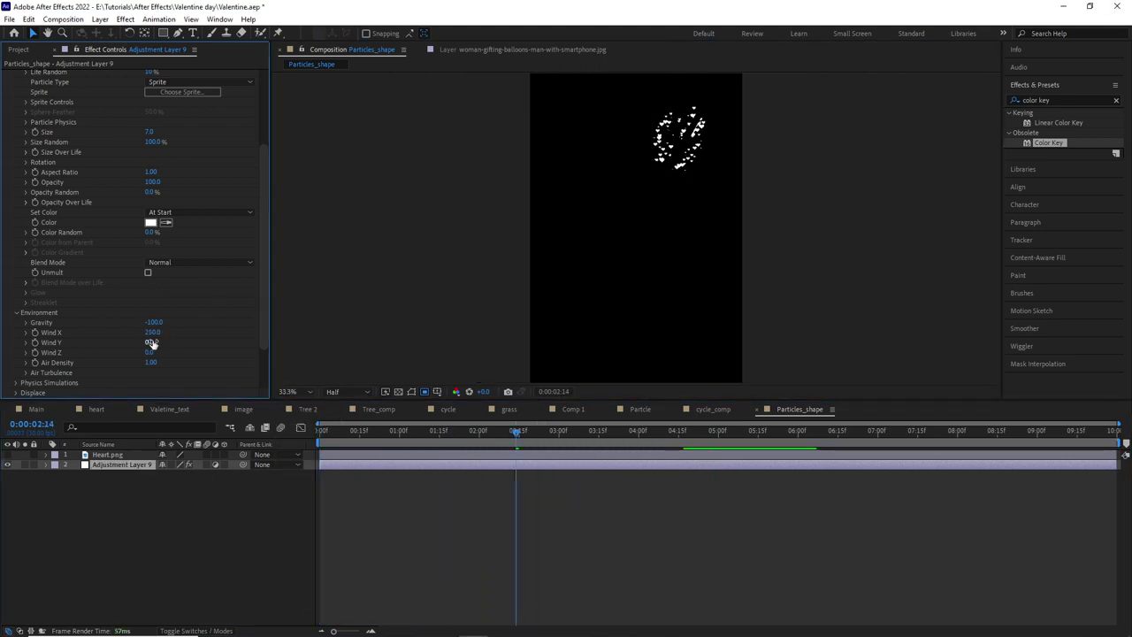
Step: Set particle size 10, Opacity Random 100%, gravity -75 and 15 particles
scroll(157, 341, "down", 1)
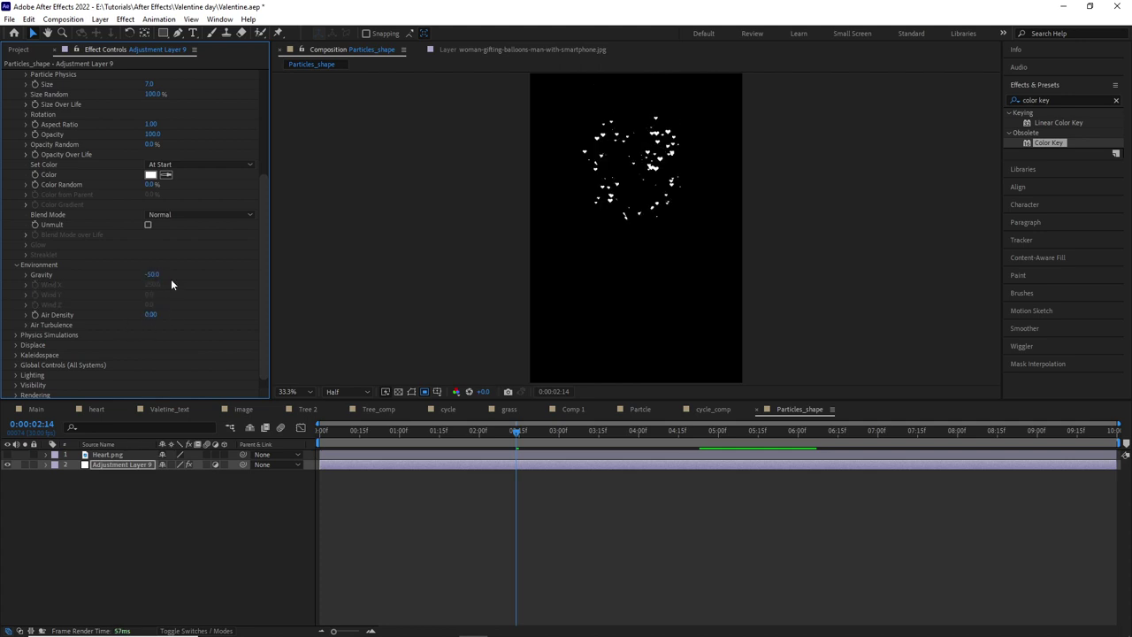
scroll(219, 297, "down", 2)
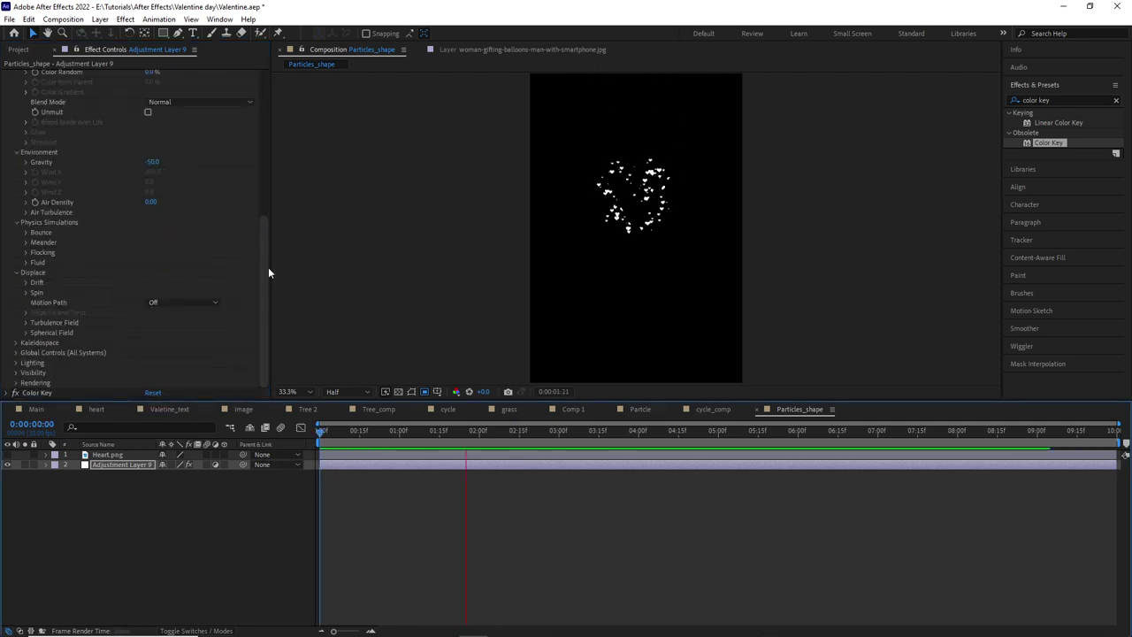
scroll(128, 151, "up", 5)
key("Return")
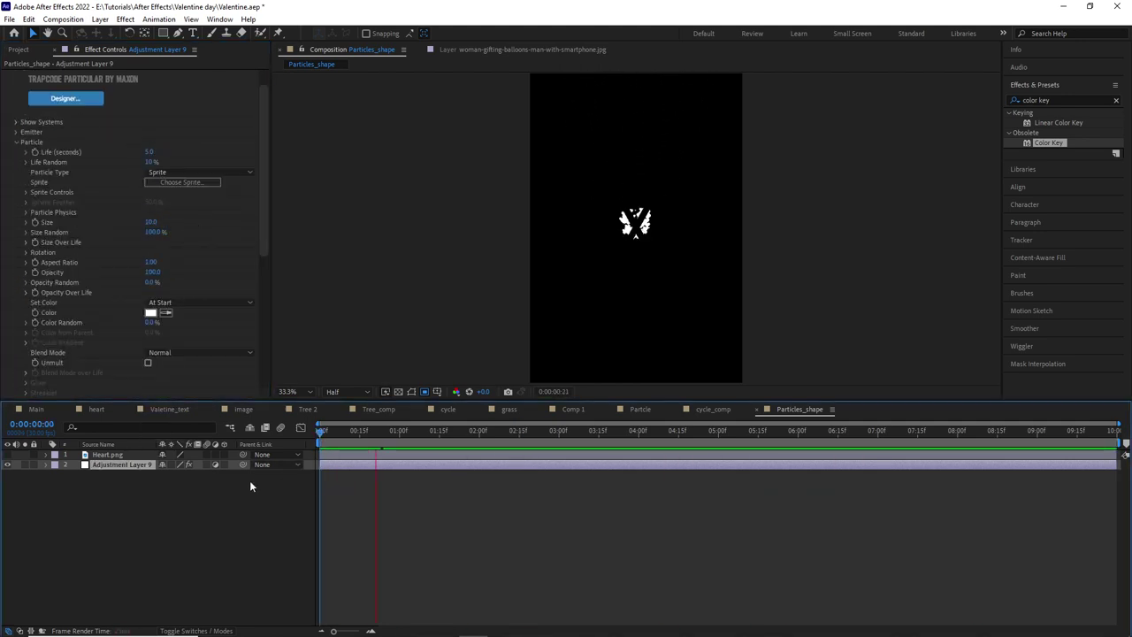
left_click_drag(152, 282, 265, 282)
scroll(155, 243, "down", 3)
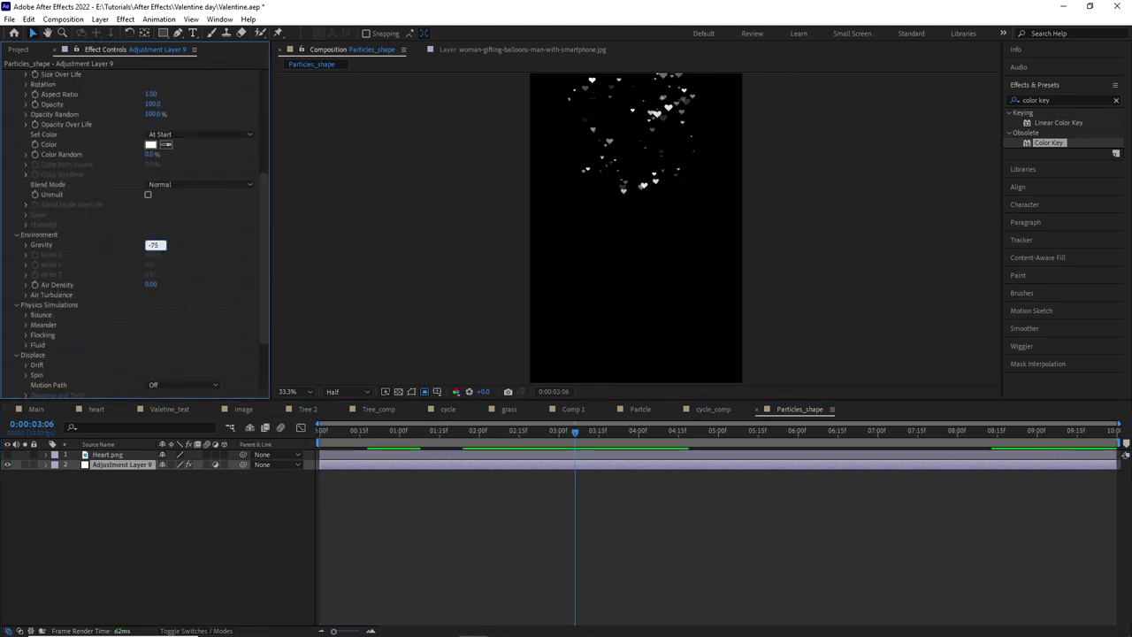
key("Return")
scroll(265, 292, "down", 2)
scroll(18, 162, "up", 10)
left_click(154, 182)
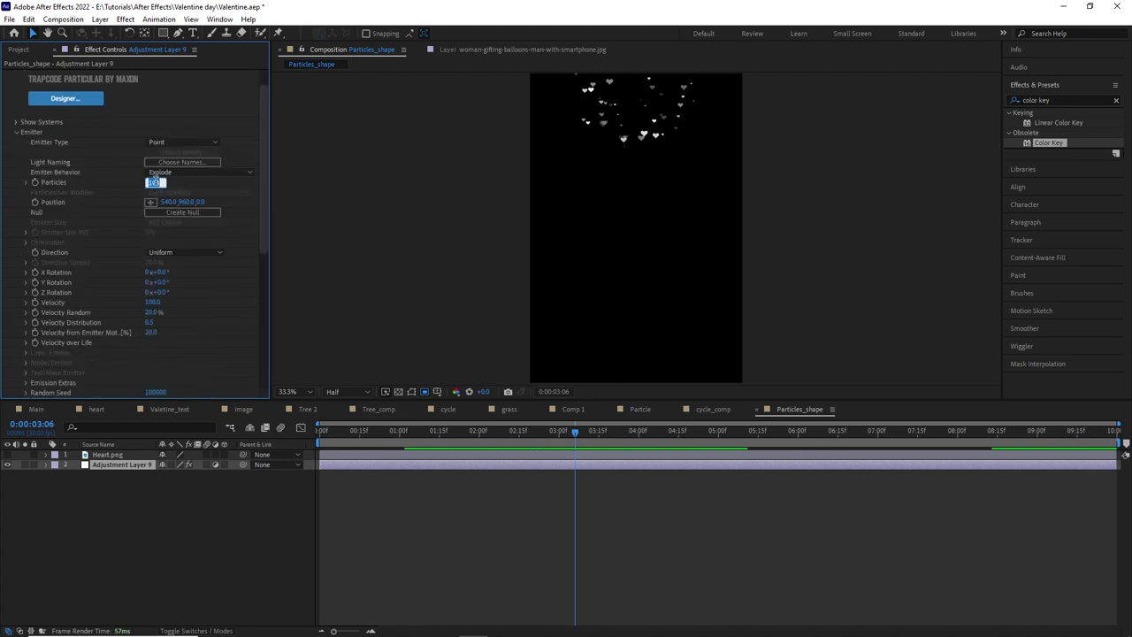
type("15")
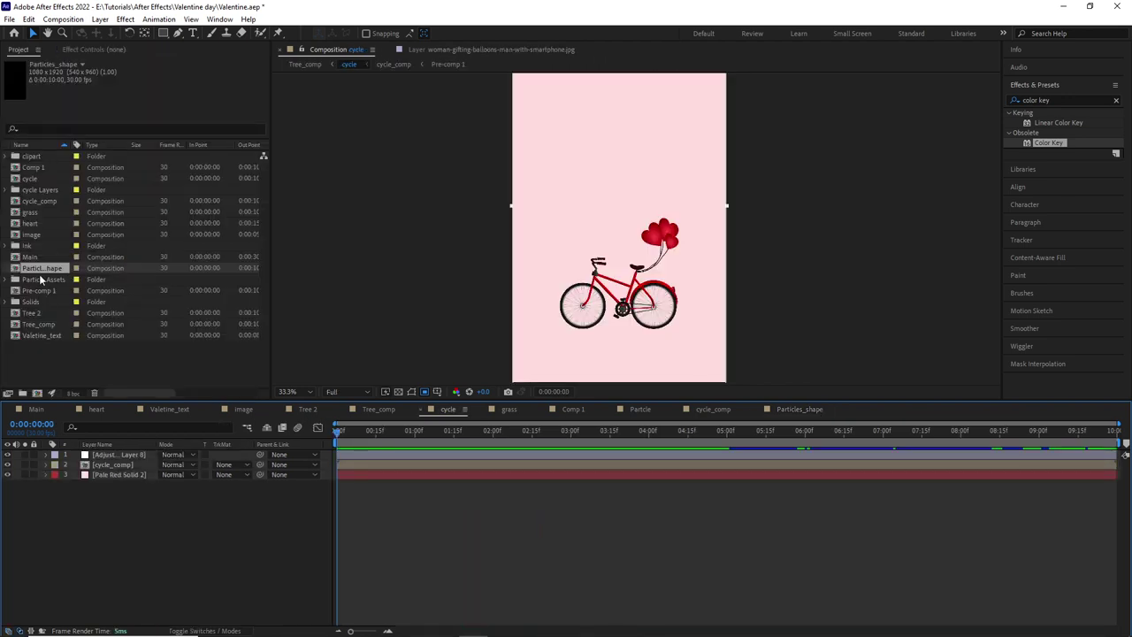
left_click_drag(42, 268, 106, 455)
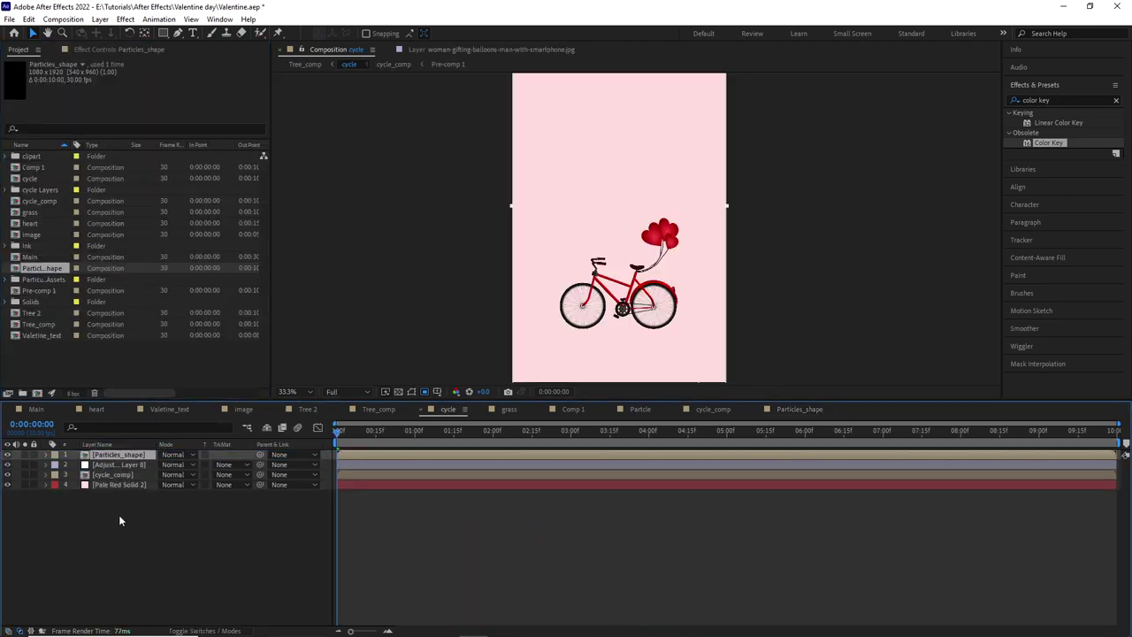
Step: Preview the rising hearts in the cycle comp with the pale red solid hidden, then open Tree_comp
key("space")
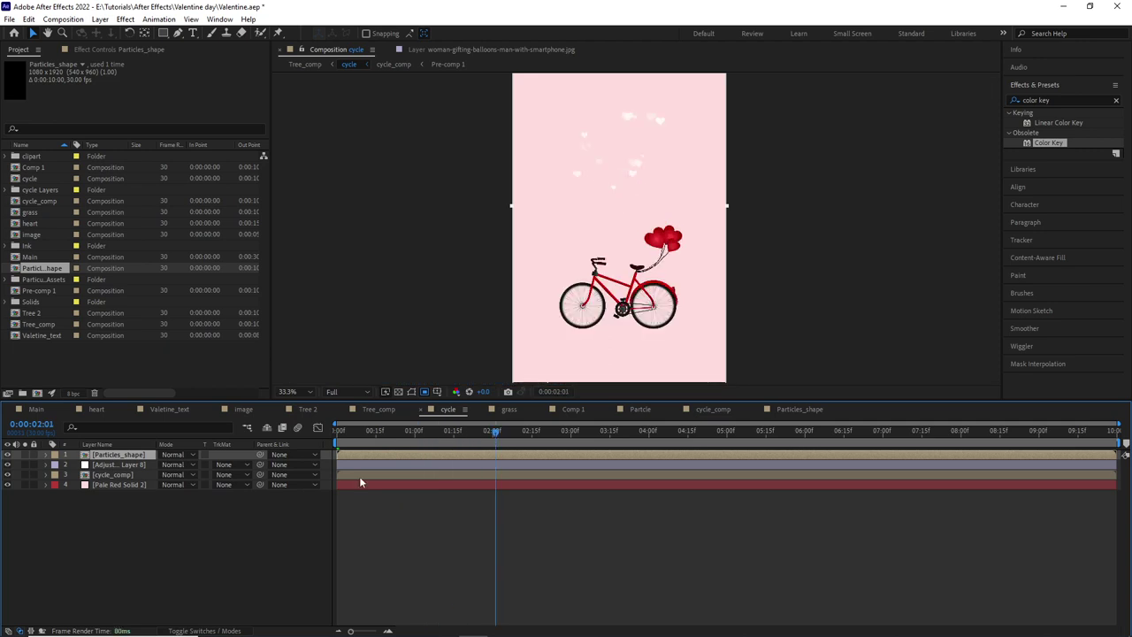
left_click(7, 485)
key("p")
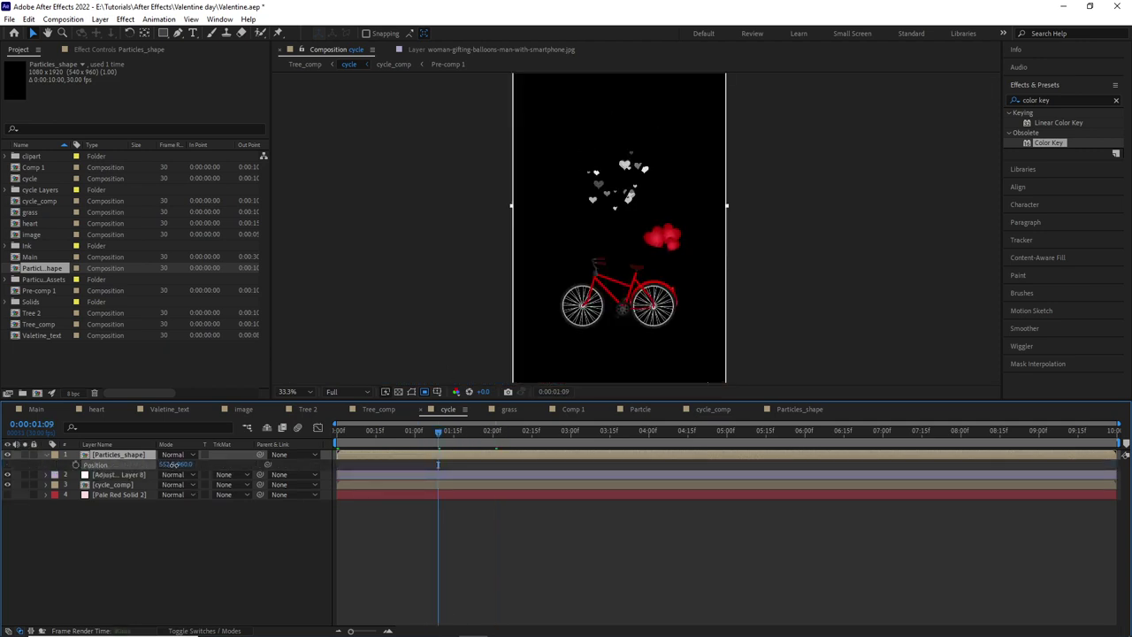
left_click_drag(436, 431, 339, 431)
key("space")
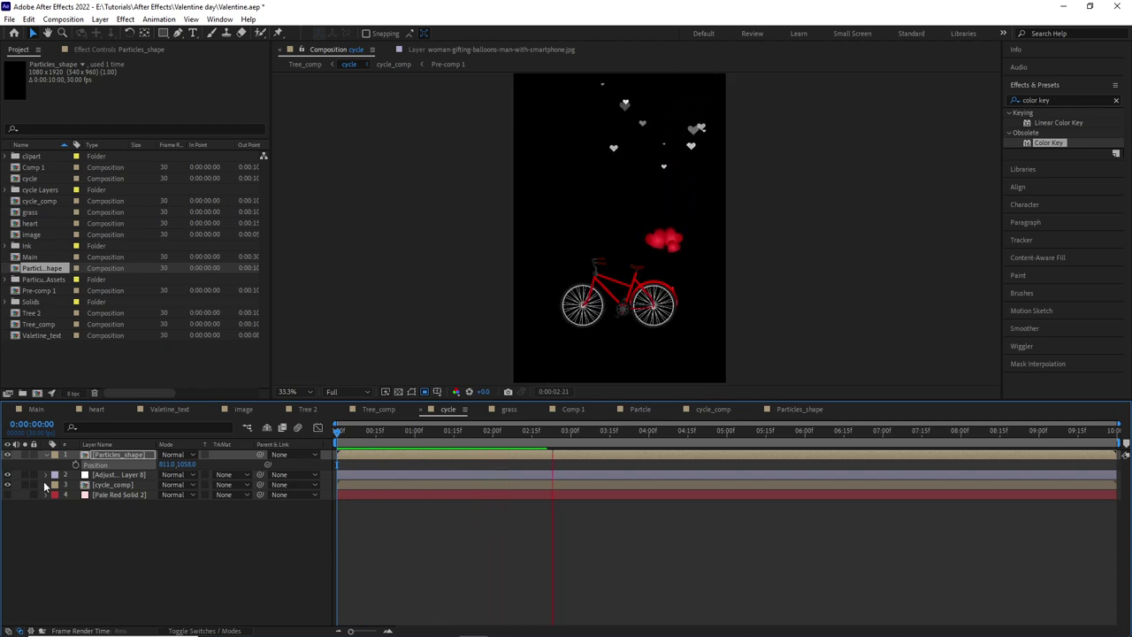
left_click(48, 455)
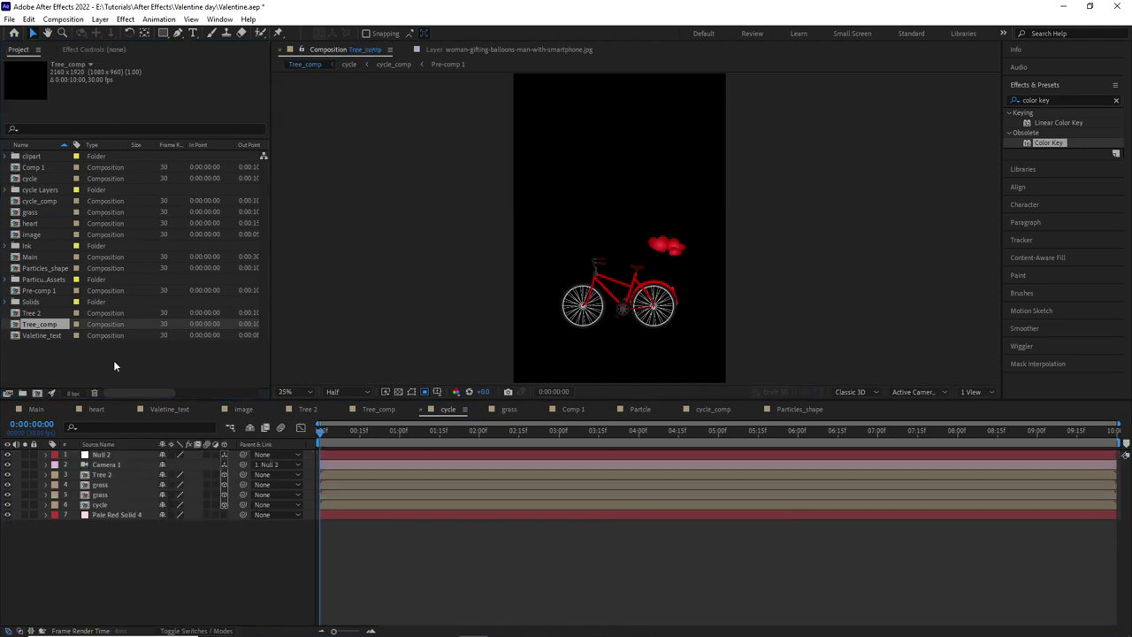
double_click(36, 323)
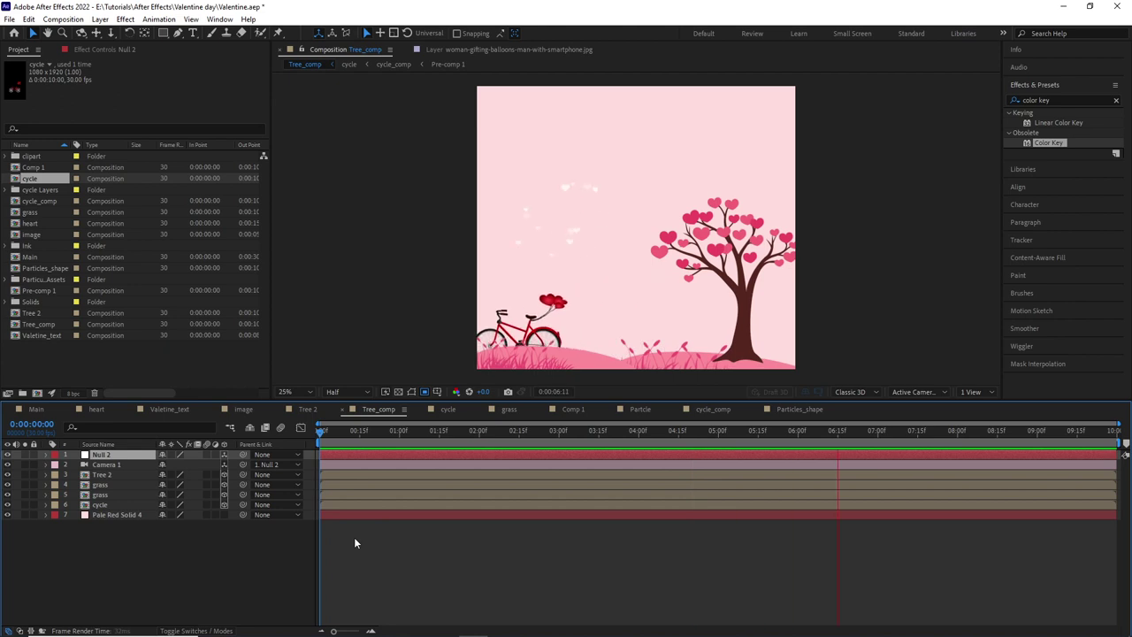
Step: Create a new composition named valentine
left_click(38, 394)
type("e")
left_click(948, 475)
Step: Import valentine_logo.ai as a composition, add it to valentine, and open its layers
double_click(106, 366)
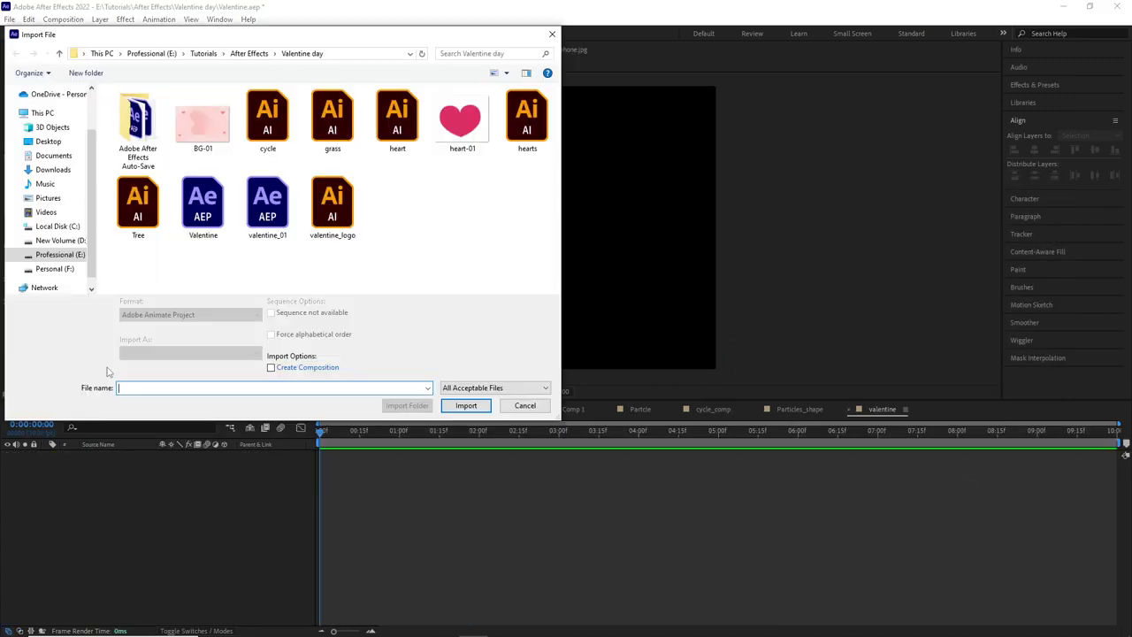
left_click(333, 205)
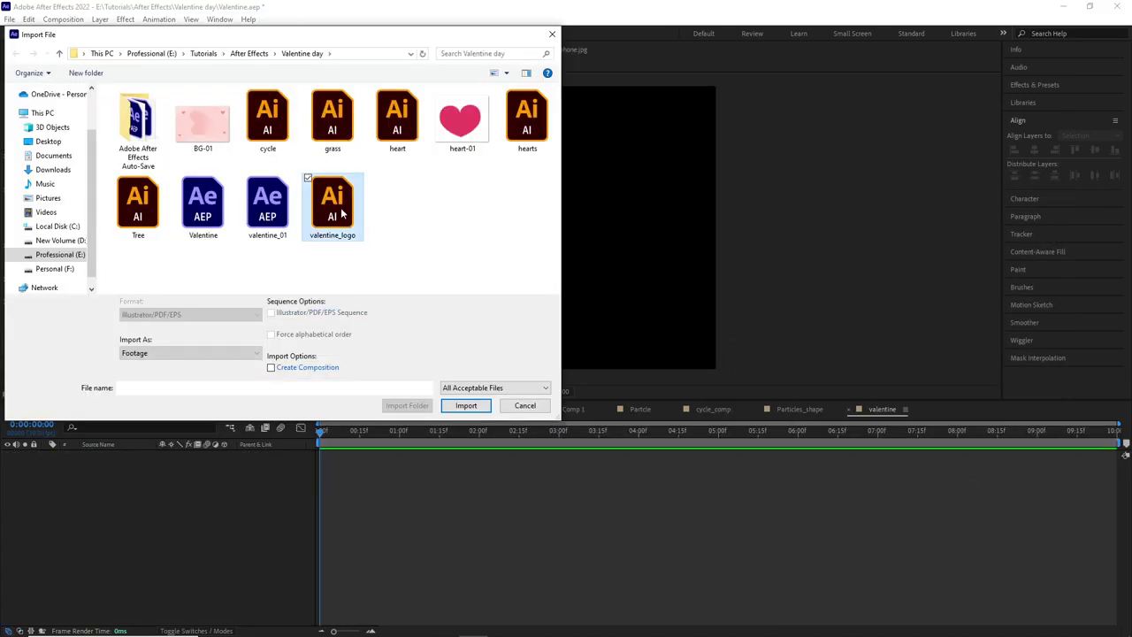
left_click(190, 353)
left_click(146, 378)
left_click(445, 407)
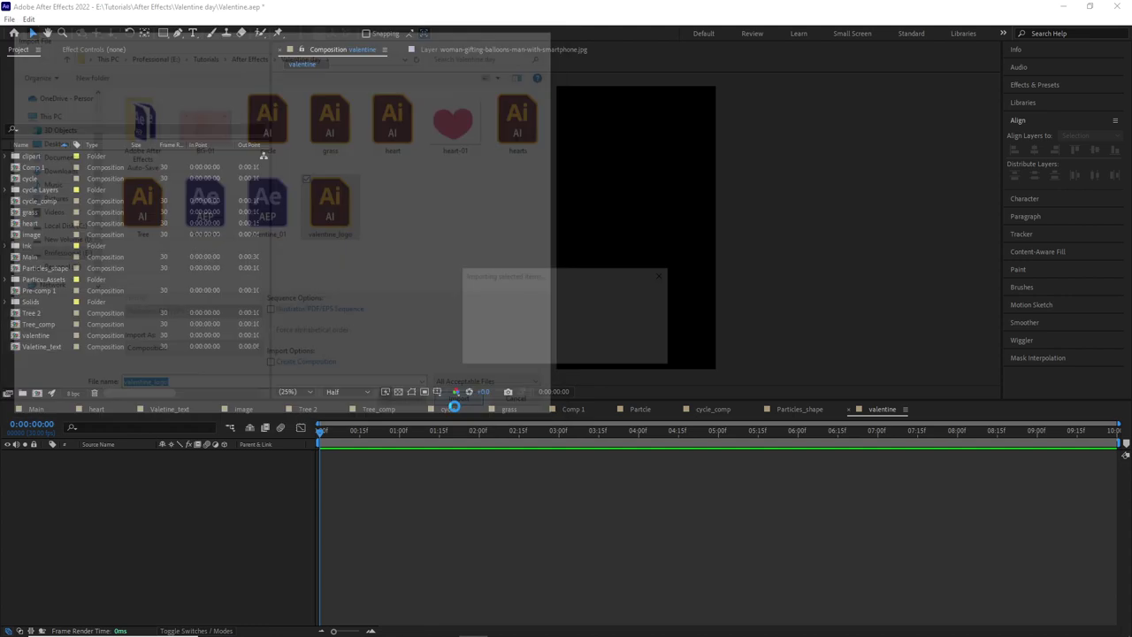
left_click_drag(42, 346, 72, 475)
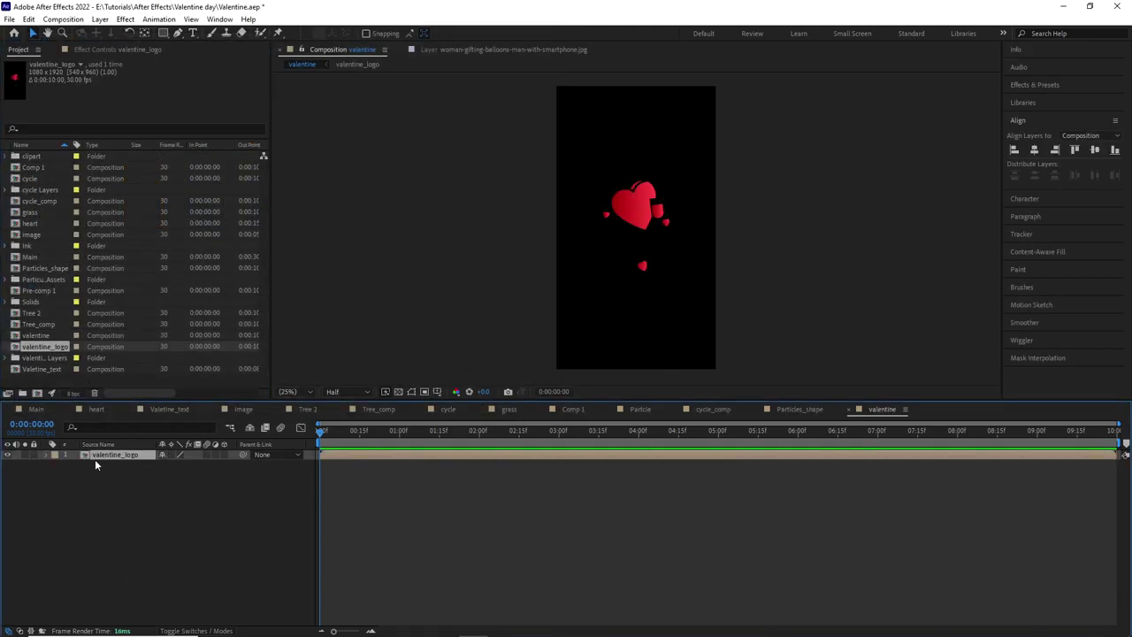
double_click(95, 458)
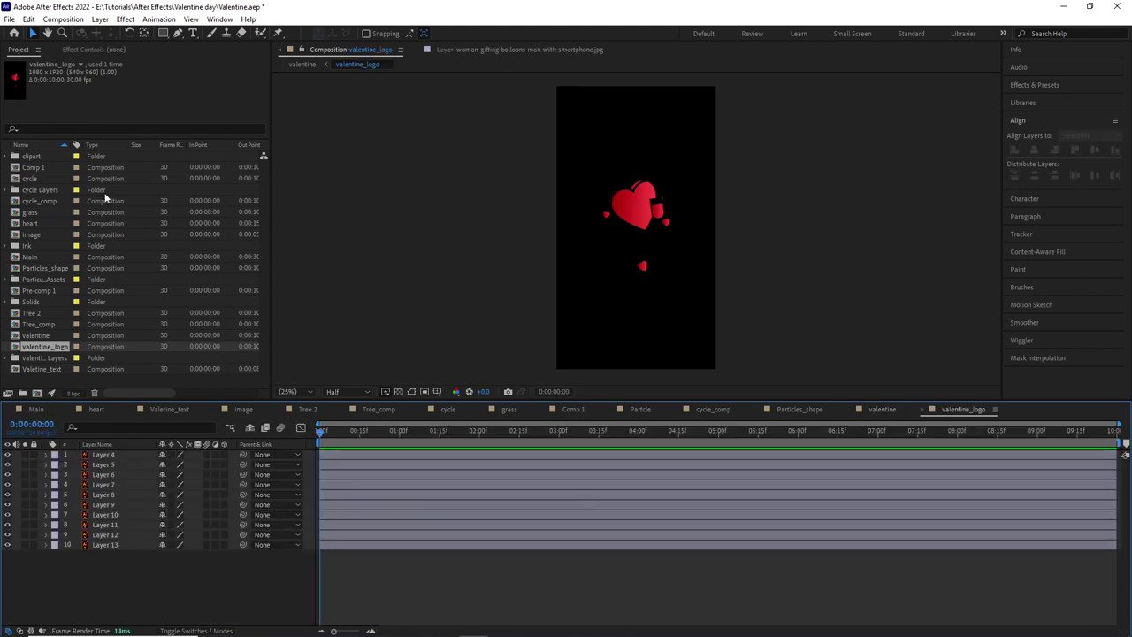
Step: Add BG-01.jpg as a layer in valentine_logo, hide the top logo layers, and select Layer 10
left_click(13, 156)
left_click_drag(44, 168, 101, 586)
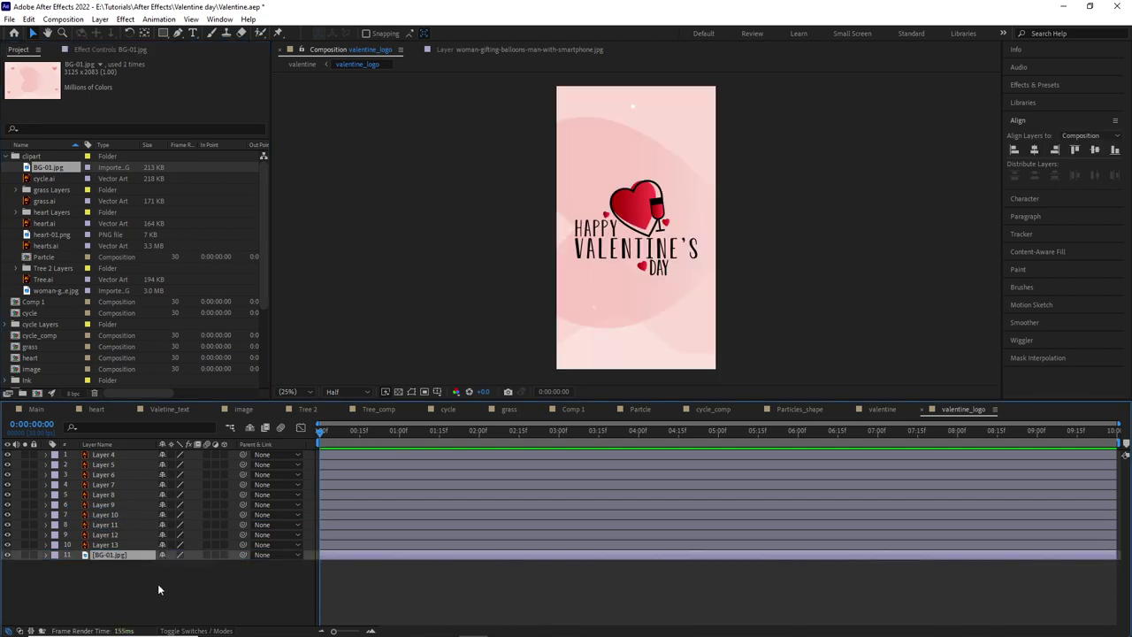
left_click_drag(7, 470, 9, 482)
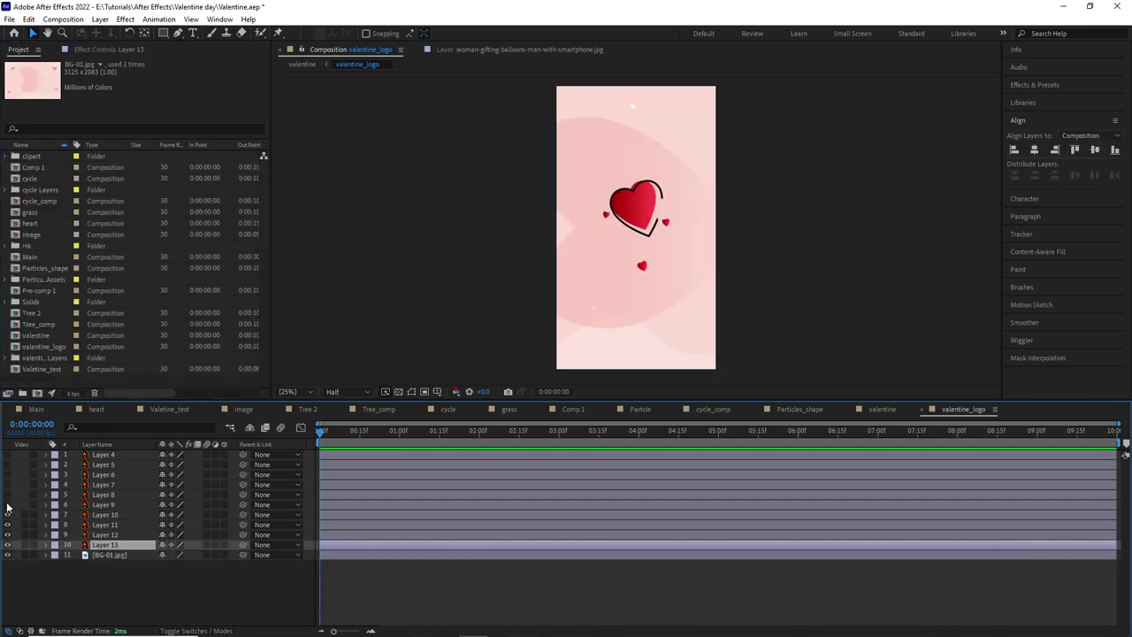
left_click(104, 515)
key("s")
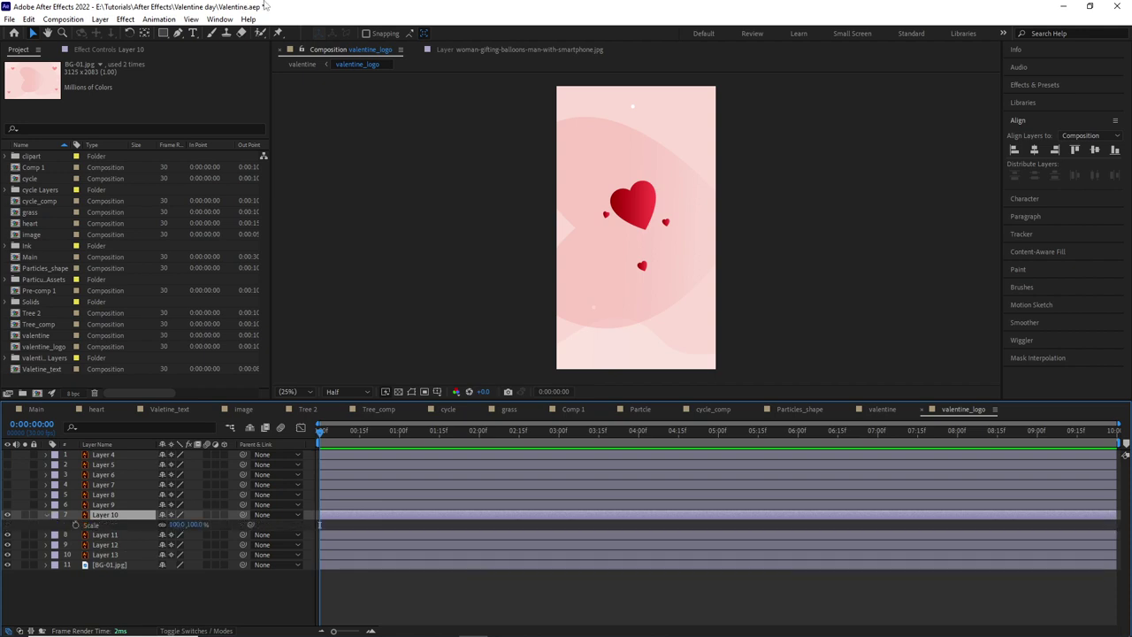
Step: Keyframe Layer 10's Scale from 0% at 0:00 to 100% at 1:00
left_click(33, 31)
left_click(144, 33)
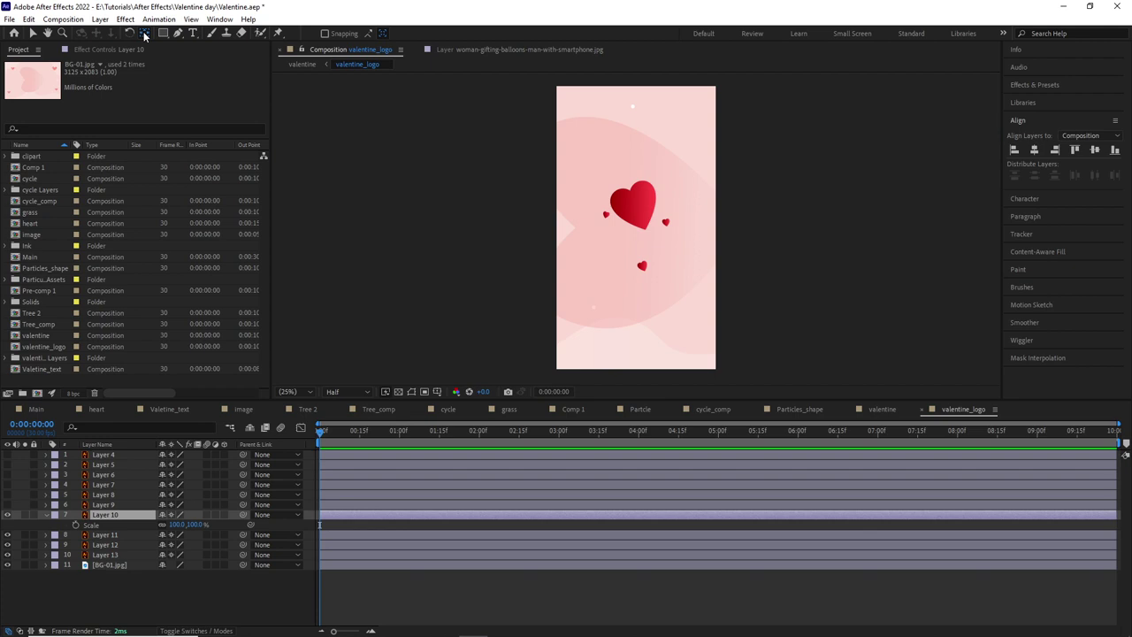
left_click(76, 524)
left_click_drag(175, 524, 174, 523)
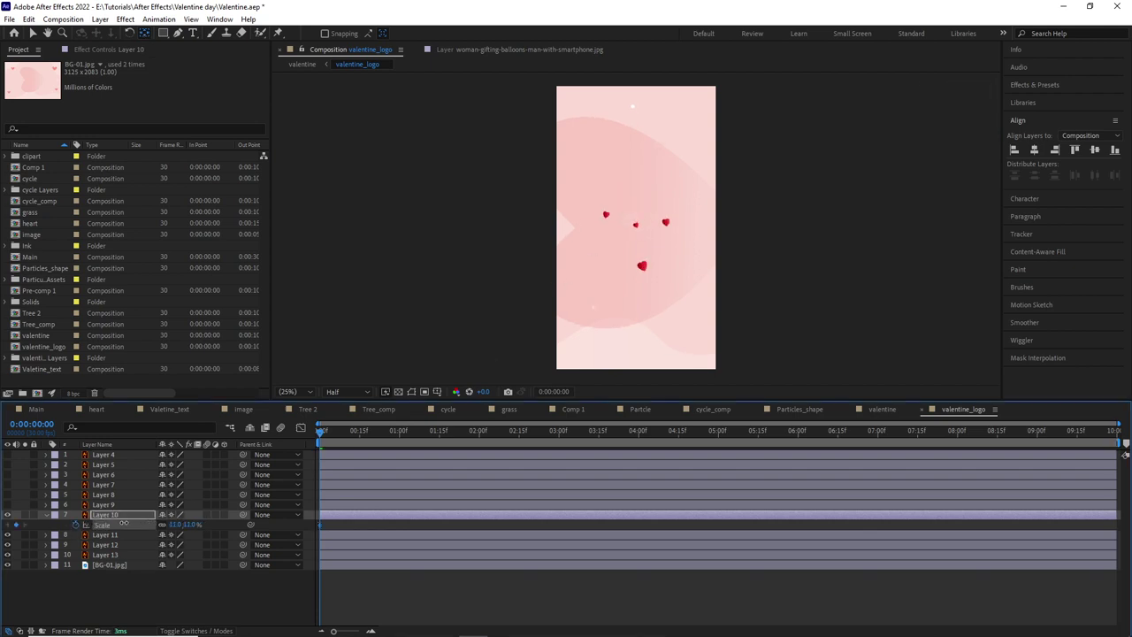
key("Return")
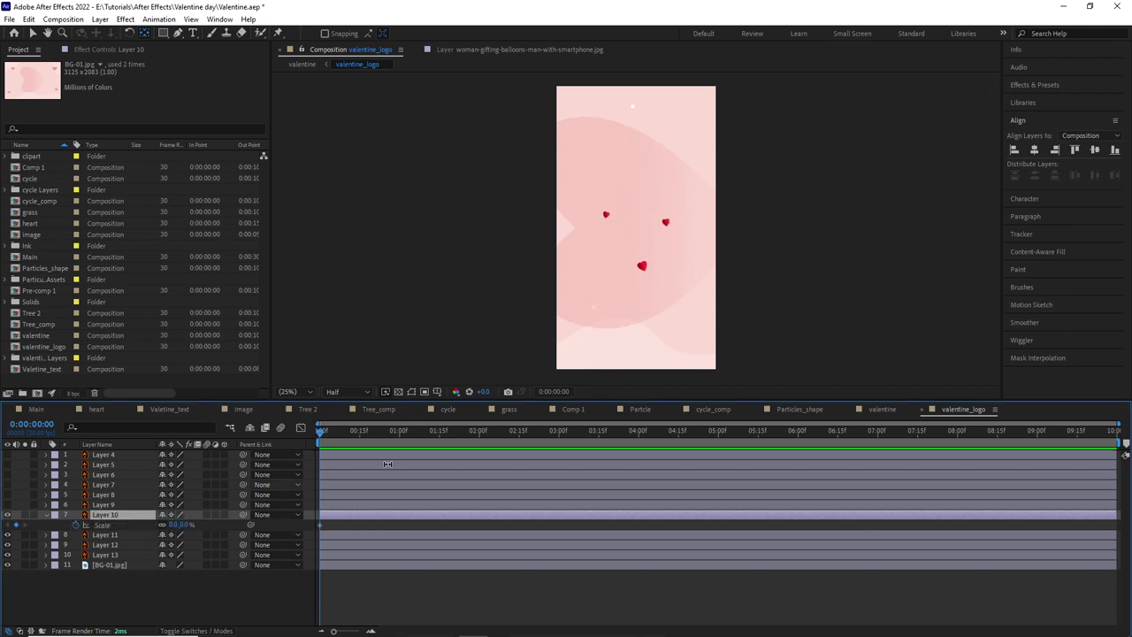
left_click_drag(437, 455, 477, 463)
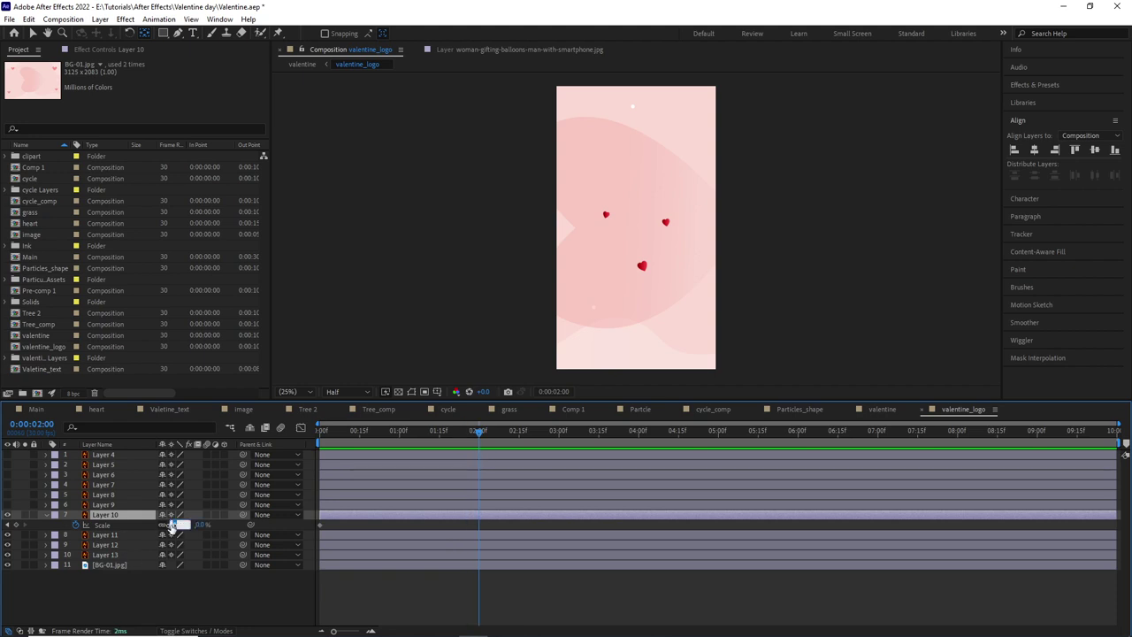
left_click(194, 597)
key("space")
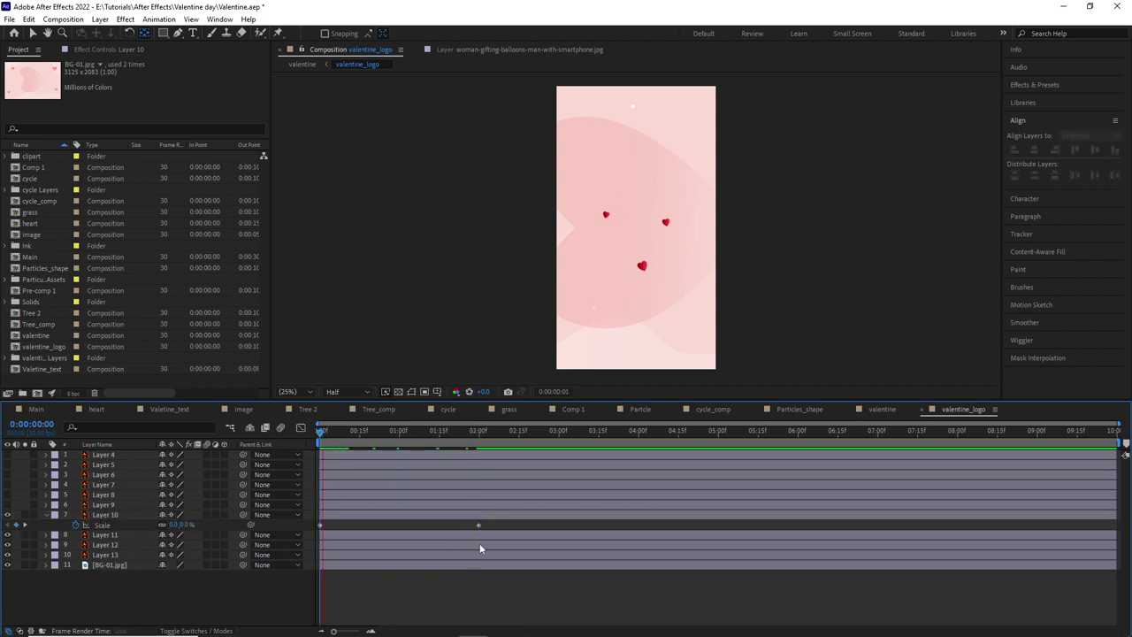
left_click_drag(331, 428, 393, 434)
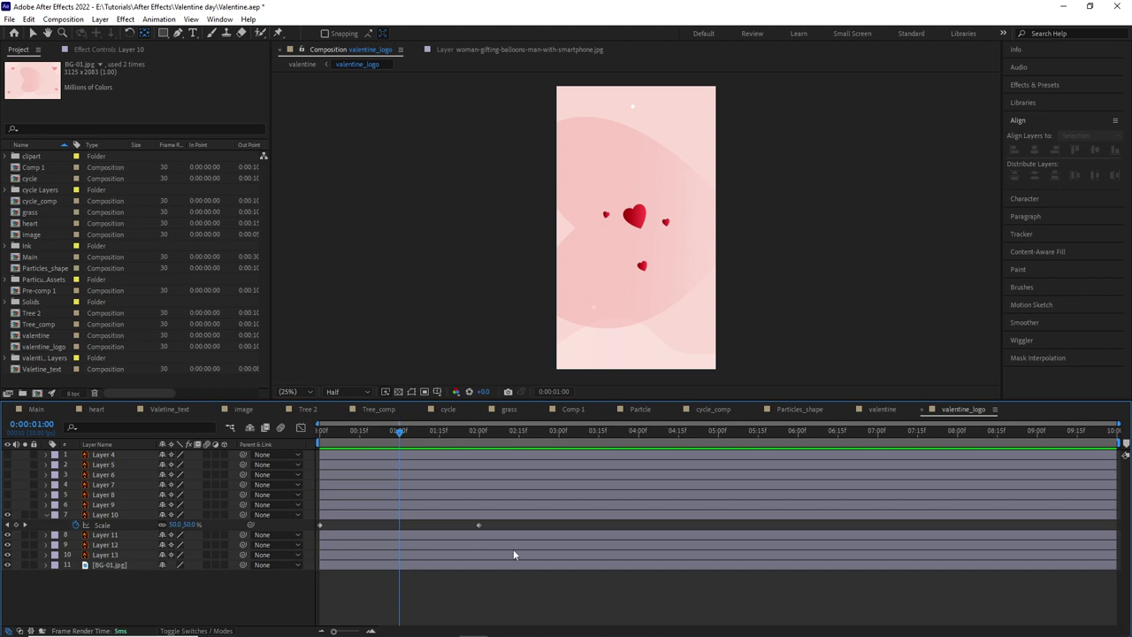
left_click_drag(479, 524, 315, 536)
left_click(9, 506)
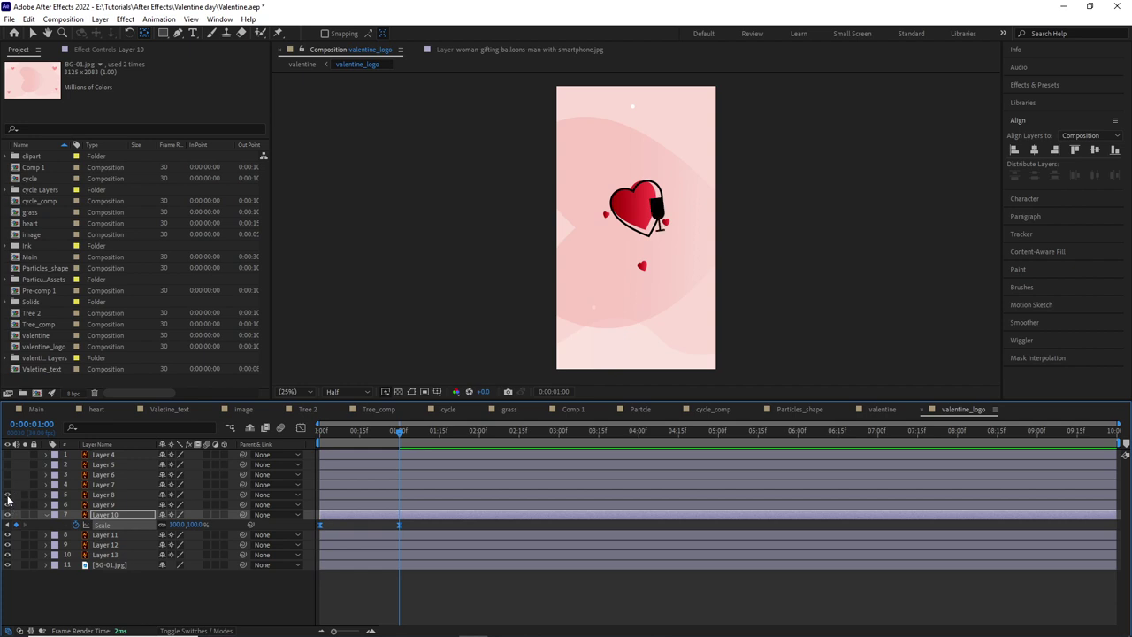
Step: Keyframe Layer 8's Scale from 0% at 0:15 to 100% at 1:00, then select Layer 9
left_click(9, 504)
left_click(103, 494)
key("s")
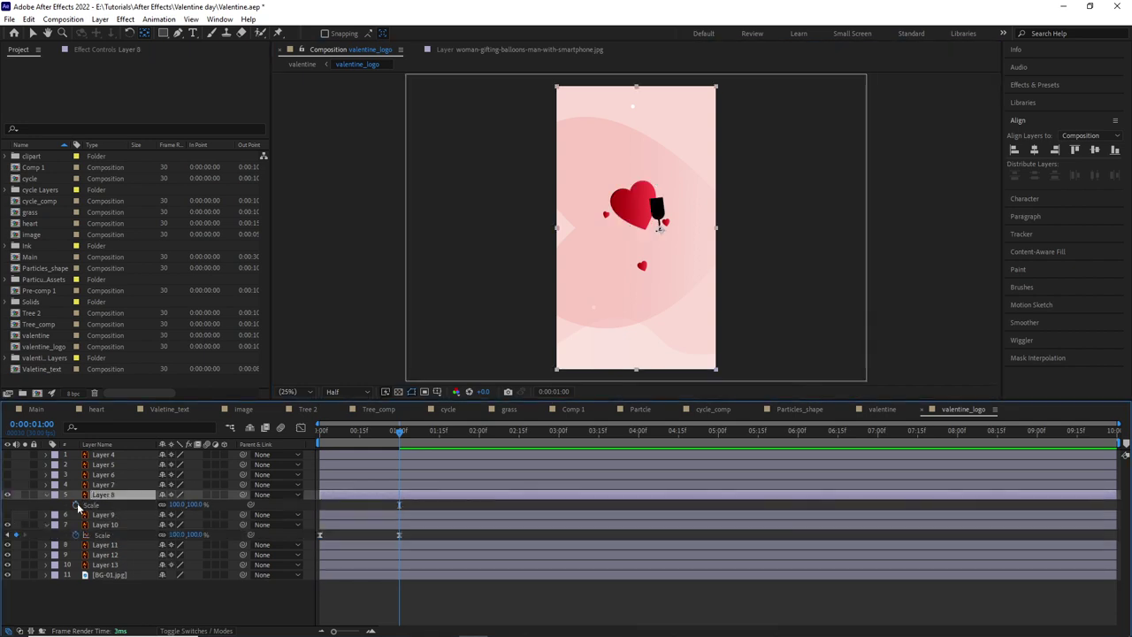
left_click(76, 504)
left_click_drag(400, 431, 360, 440)
type("0")
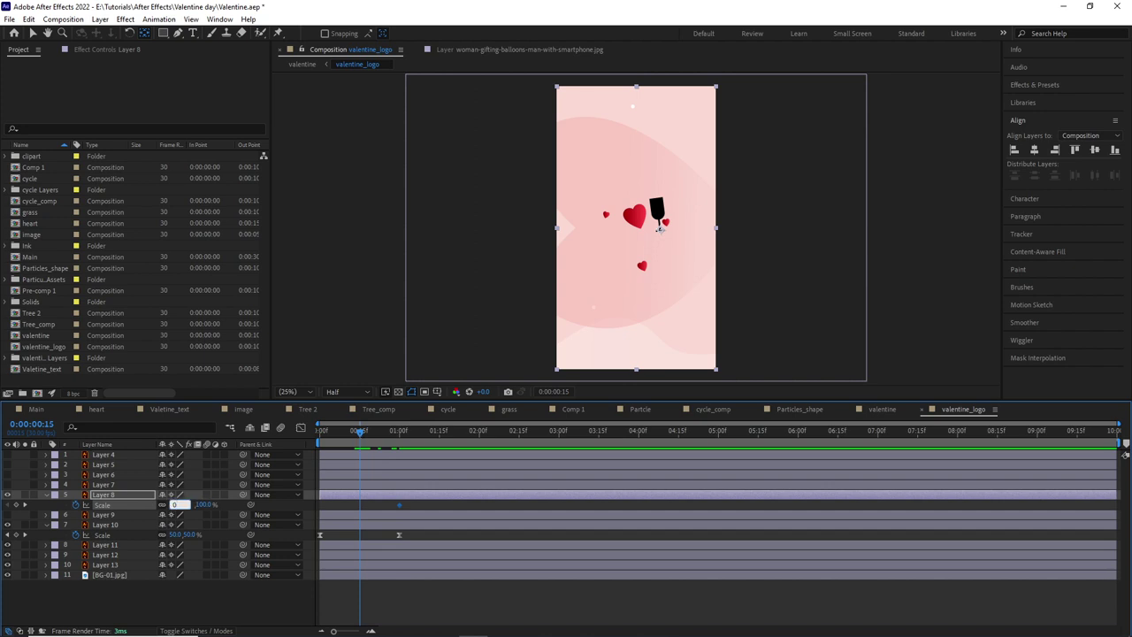
key("Return")
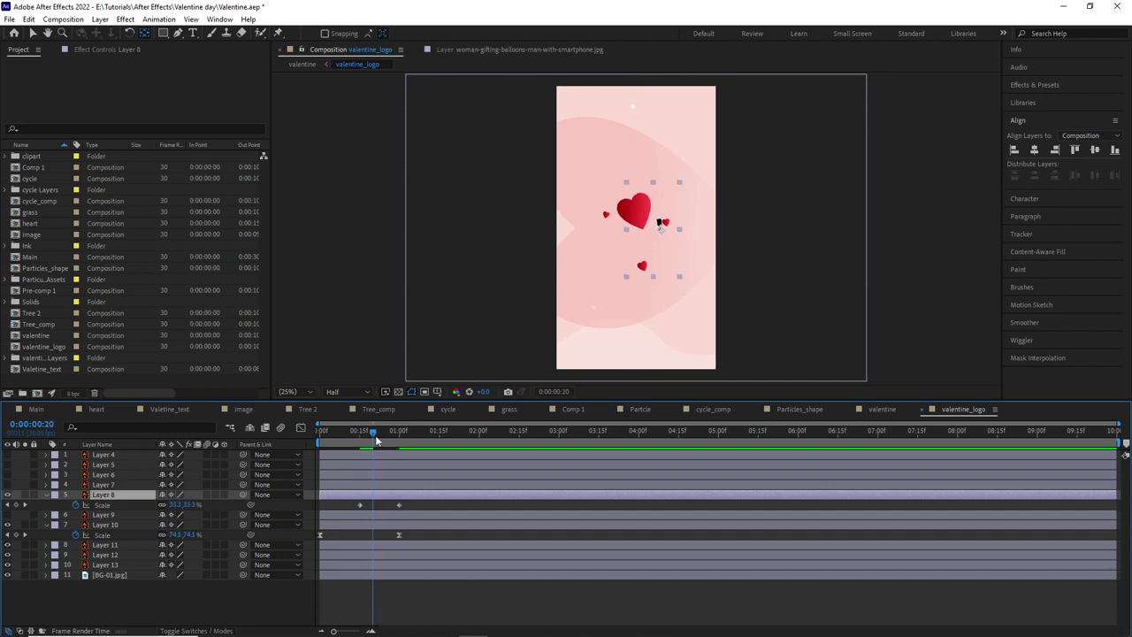
left_click(652, 243)
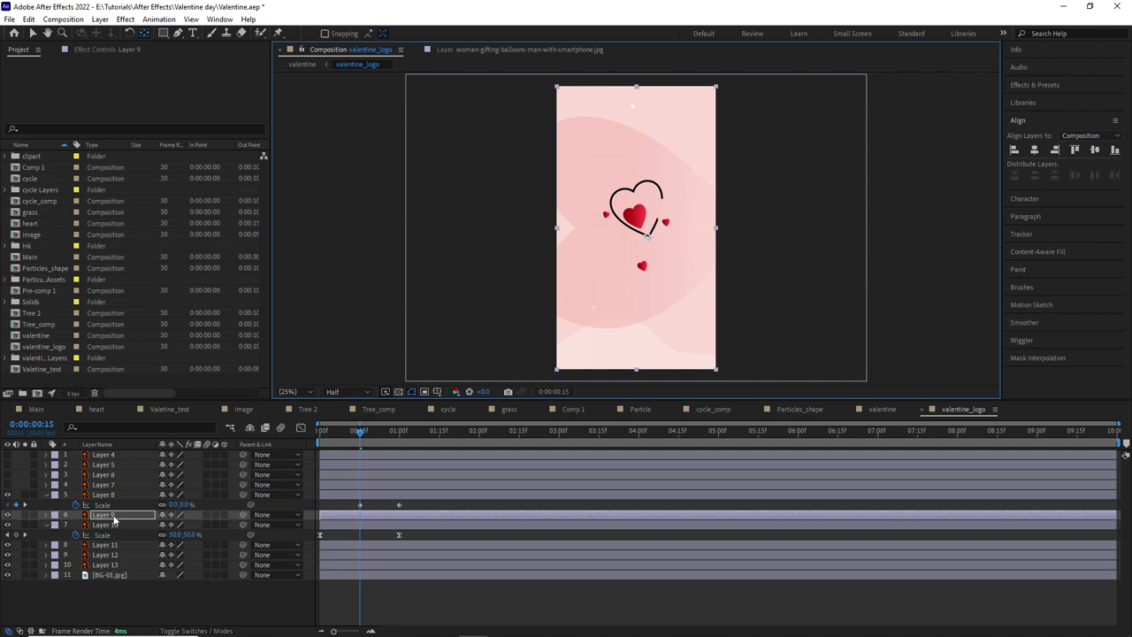
key("s")
key("k")
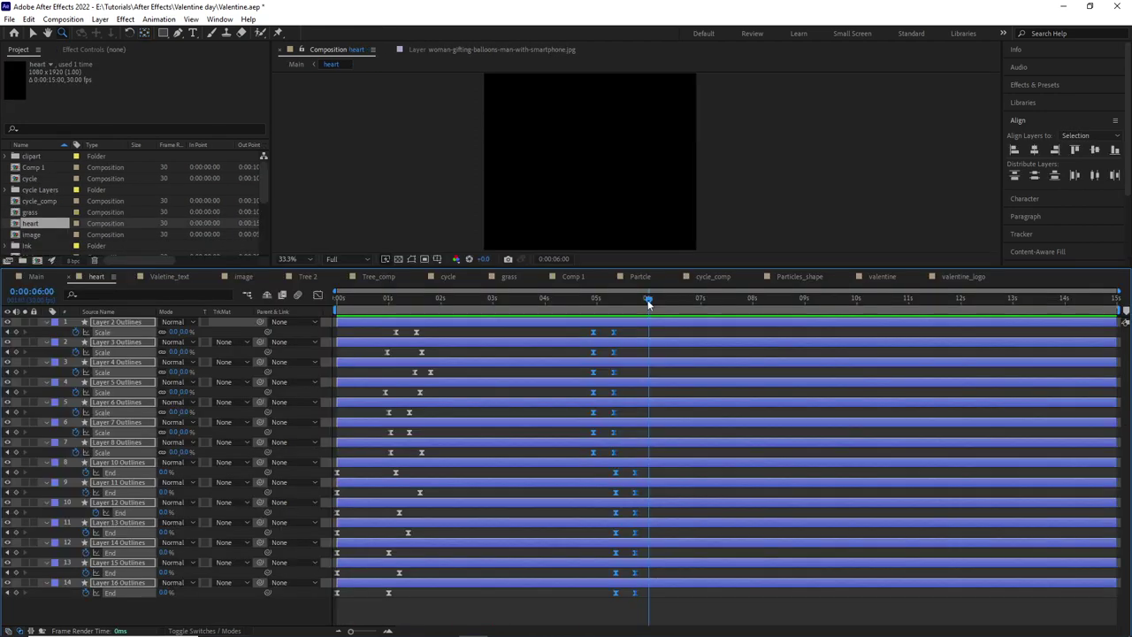
Step: Review the hearts animation, then add Tree_comp to the Main composition
left_click_drag(648, 301, 614, 301)
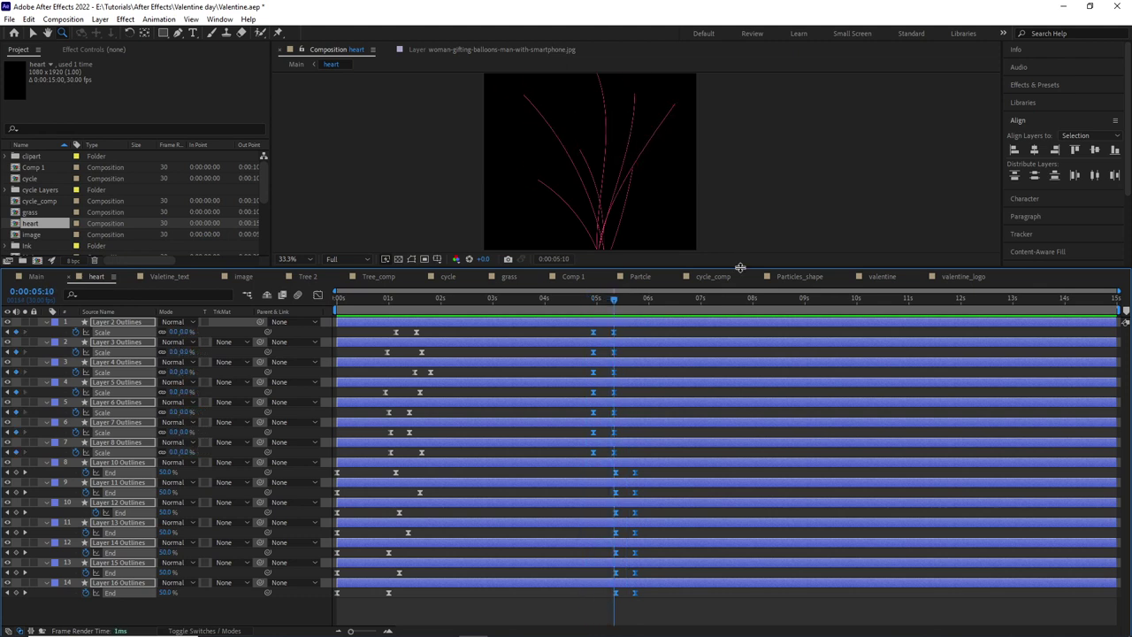
left_click_drag(741, 267, 741, 332)
left_click_drag(614, 361, 591, 362)
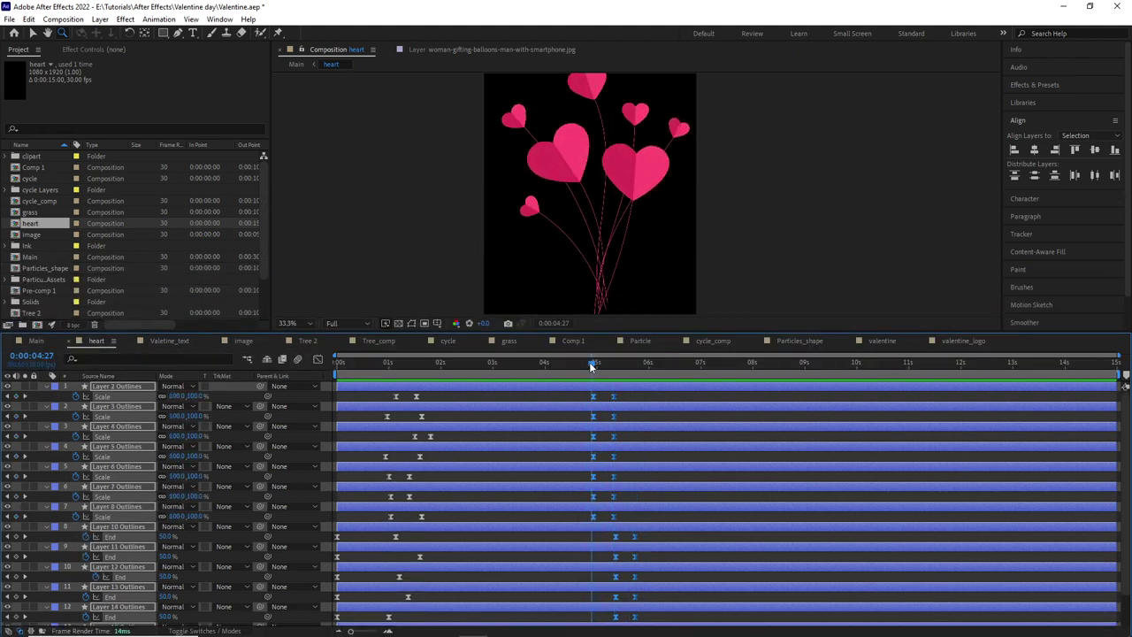
left_click(37, 342)
left_click_drag(463, 363, 493, 367)
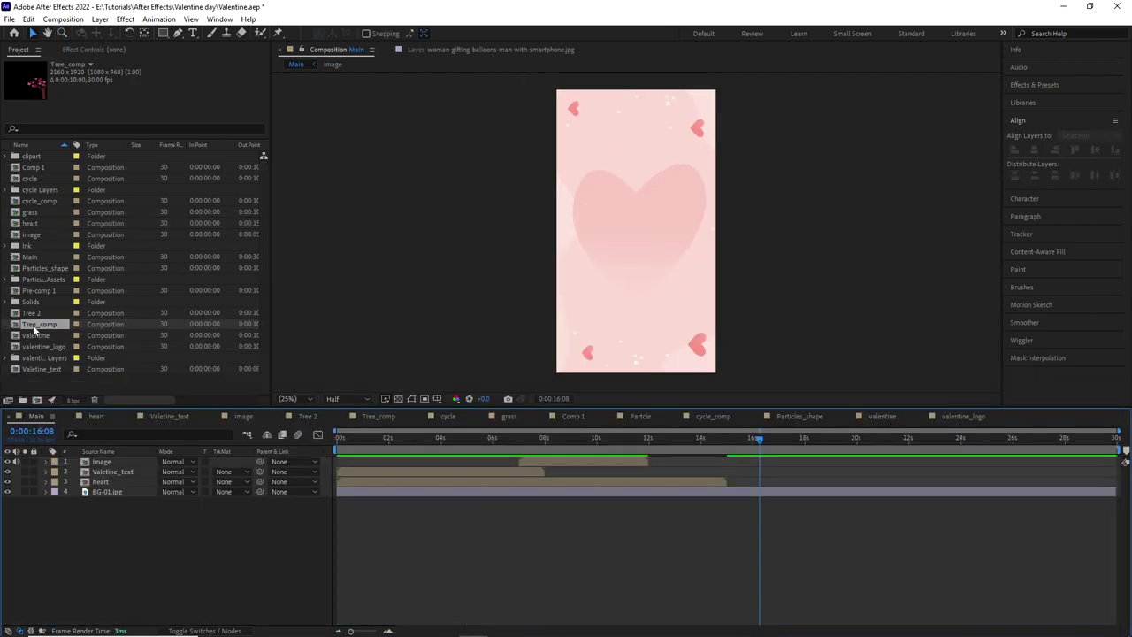
mouse_move(35, 329)
left_mouse_down()
mouse_move(93, 466)
mouse_move(110, 476)
left_mouse_up()
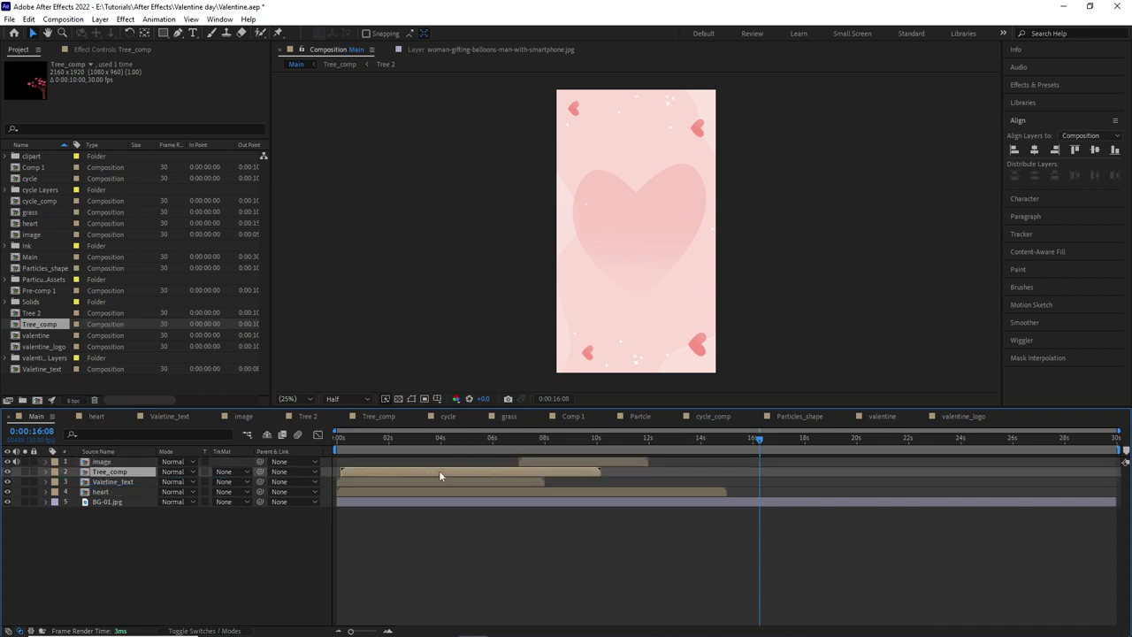
Step: Make Tree_comp start near 11:29 and move it to the top layer
left_click_drag(759, 438, 583, 438)
left_click_drag(510, 473, 758, 471)
left_click_drag(584, 439, 617, 439)
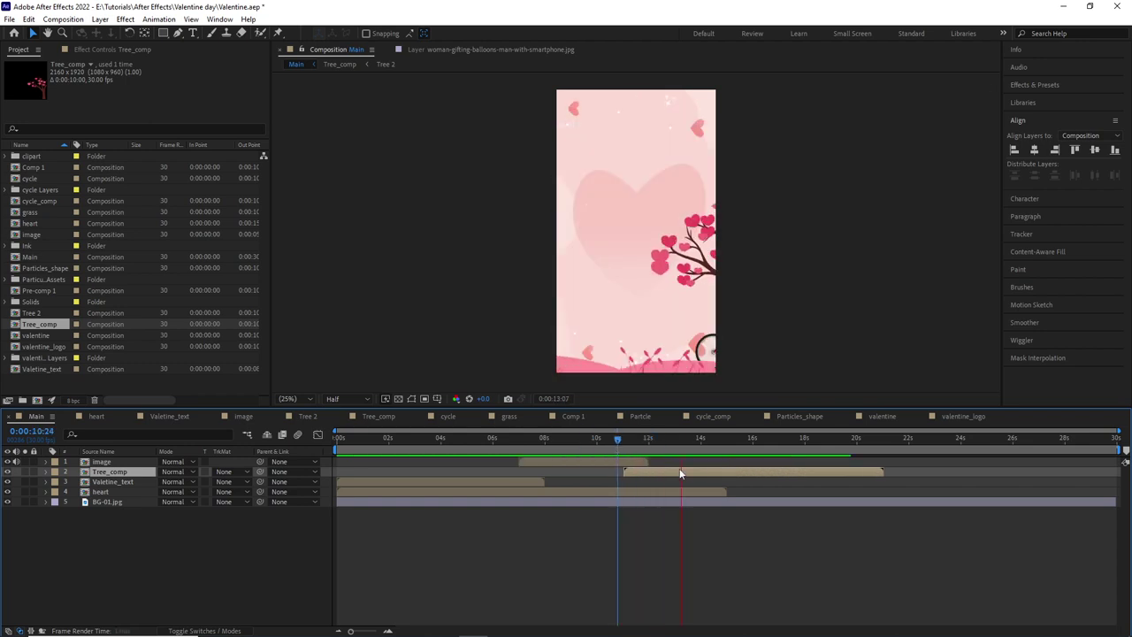
left_click_drag(668, 473, 691, 473)
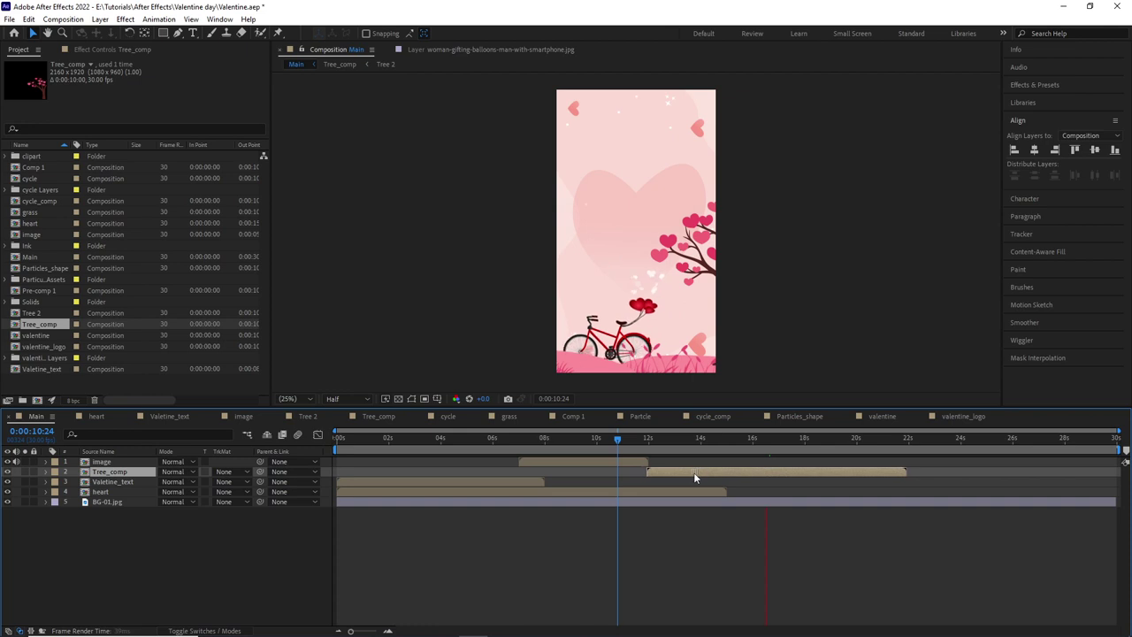
left_click_drag(620, 437, 640, 437)
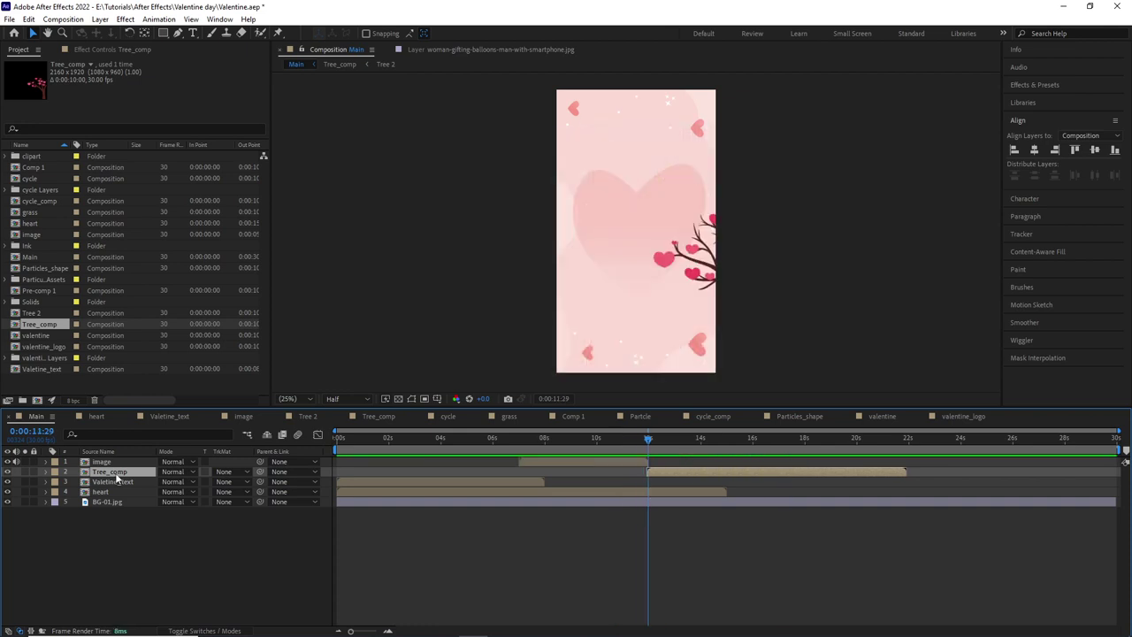
left_click_drag(110, 472, 110, 461)
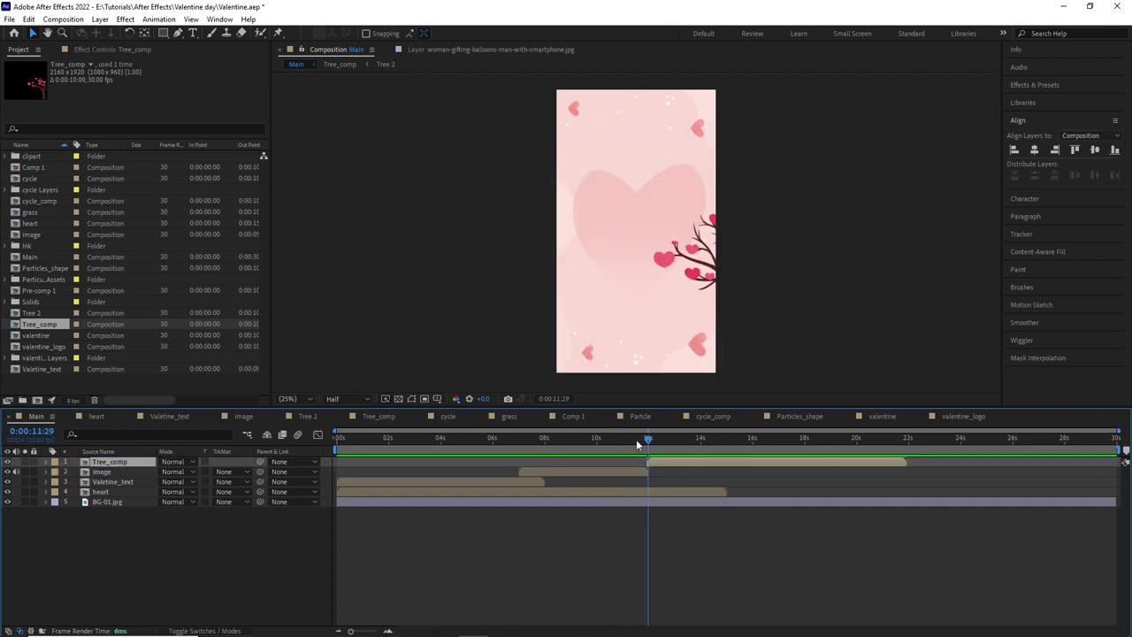
left_click(651, 438)
left_click_drag(646, 438, 644, 442)
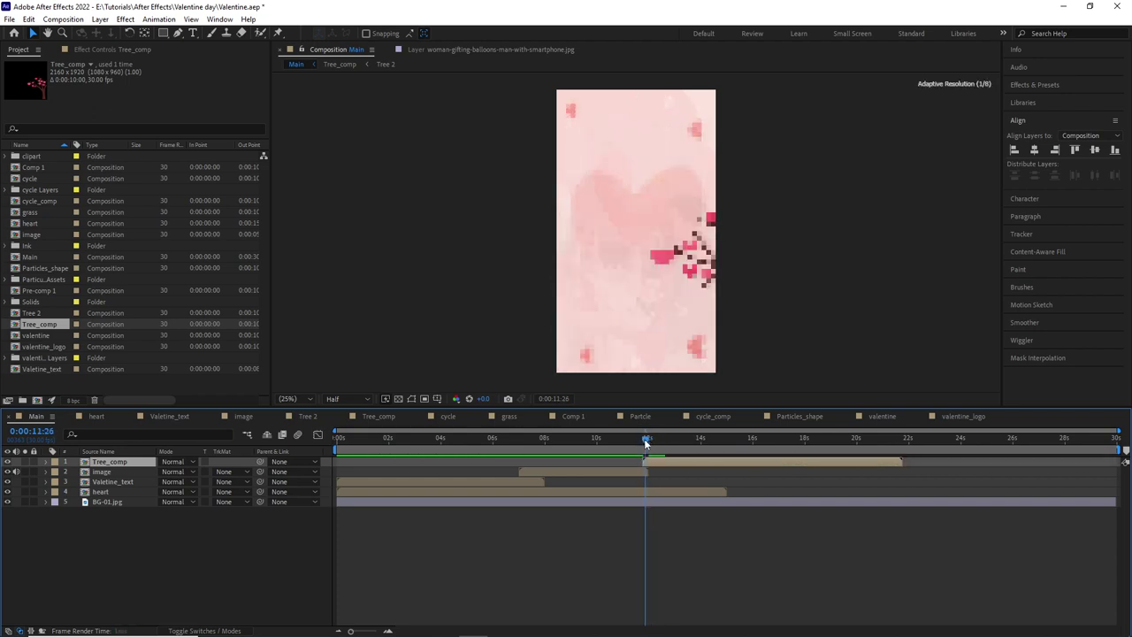
Step: Keyframe Tree_comp's Position at 11:26 and 18:00 so the tree slides across the frame
key("p")
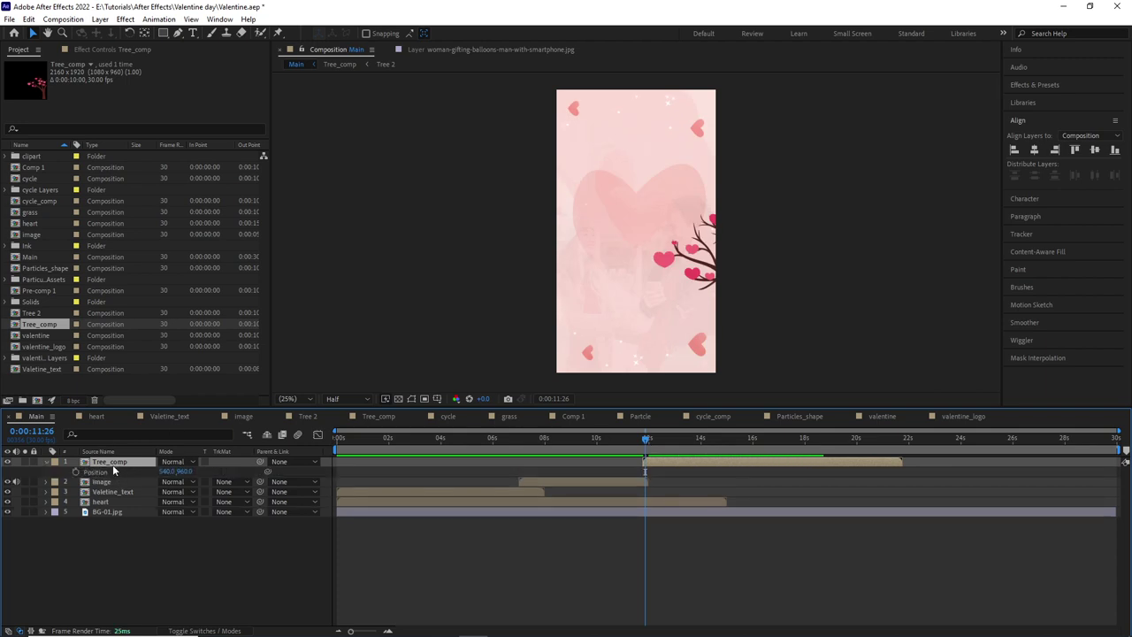
left_click_drag(168, 471, 157, 476)
left_click_drag(647, 439, 804, 467)
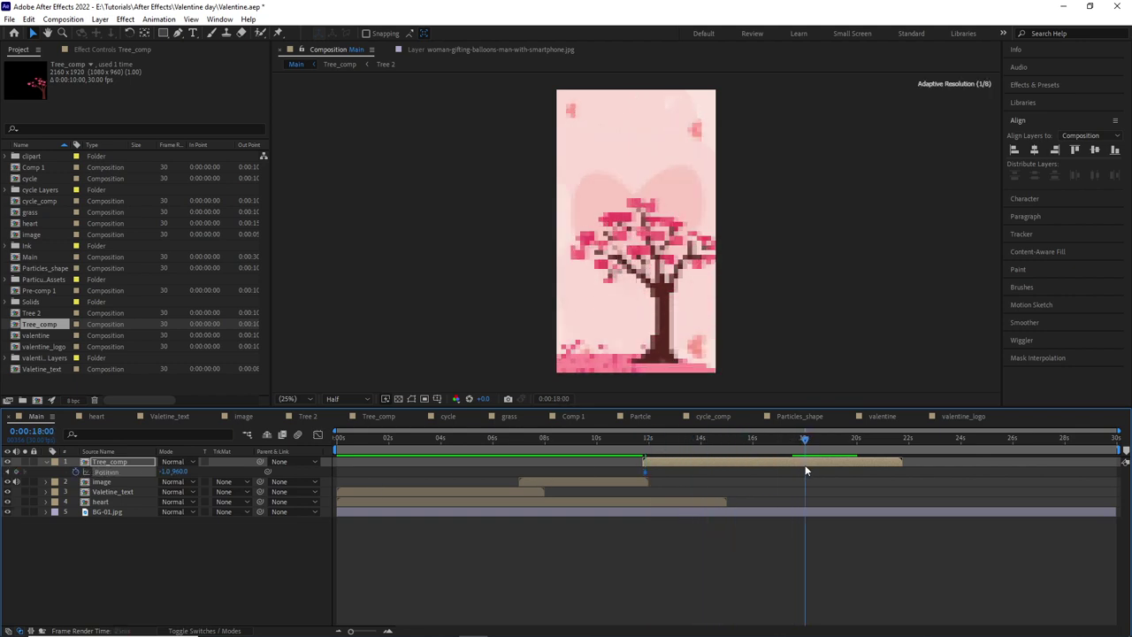
mouse_move(164, 471)
left_mouse_down()
mouse_move(219, 473)
mouse_move(210, 478)
left_mouse_up()
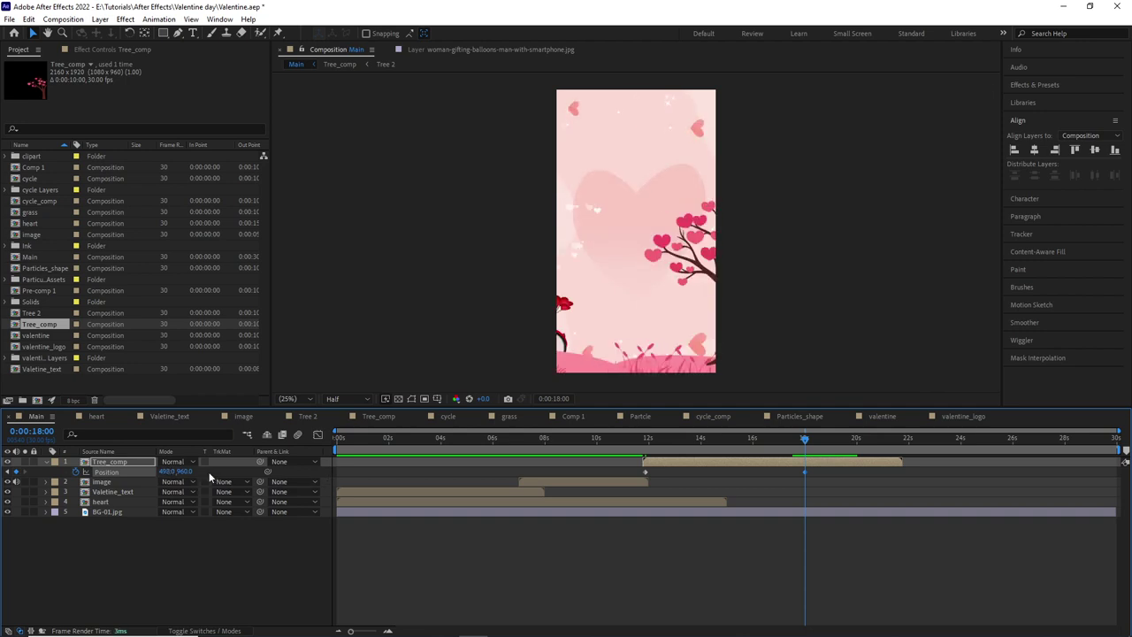
left_click_drag(796, 477, 658, 461)
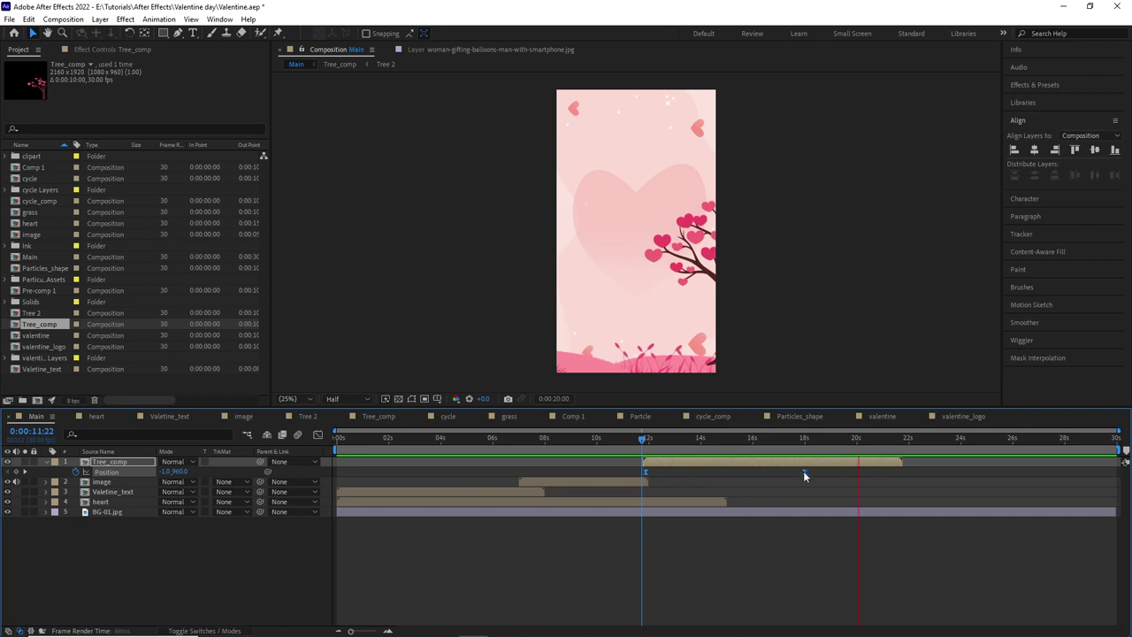
mouse_move(644, 436)
left_mouse_down()
mouse_move(778, 439)
mouse_move(777, 473)
mouse_move(648, 438)
left_mouse_up()
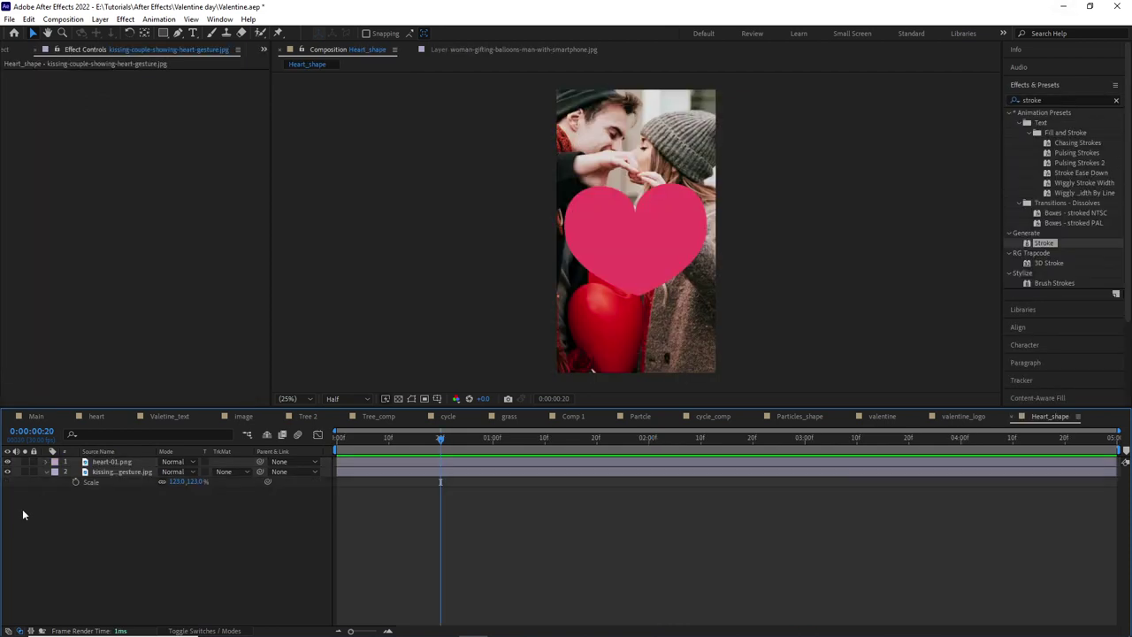
Step: Set the couple photo's TrkMat to Alpha Matte so it shows only inside the heart, and shrink it
left_click(129, 474)
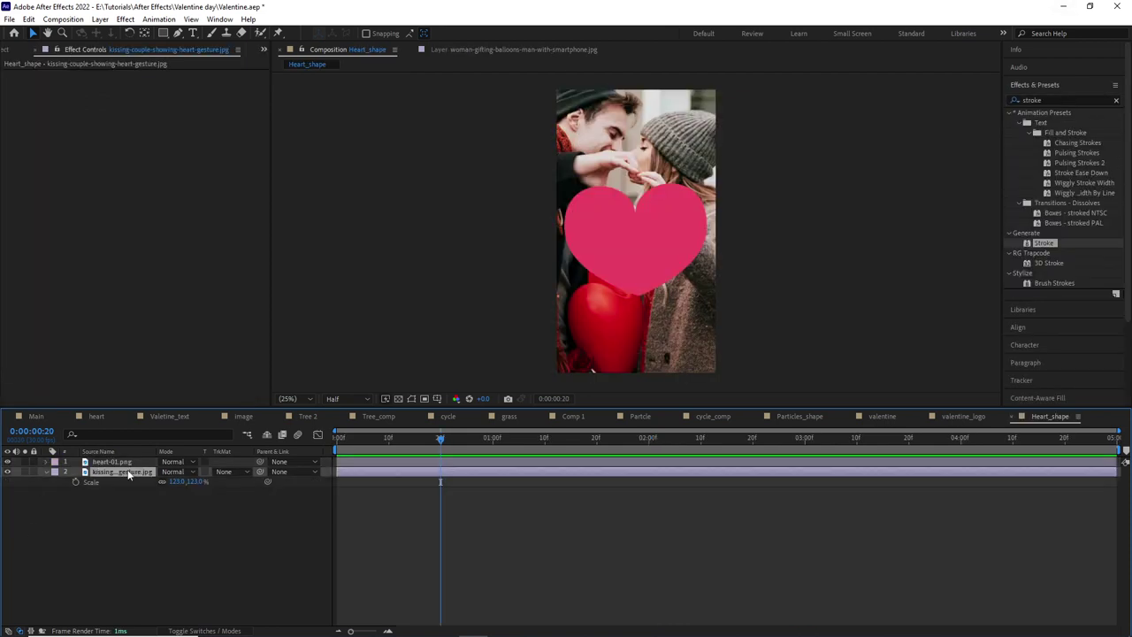
left_click(120, 464)
left_click(229, 471)
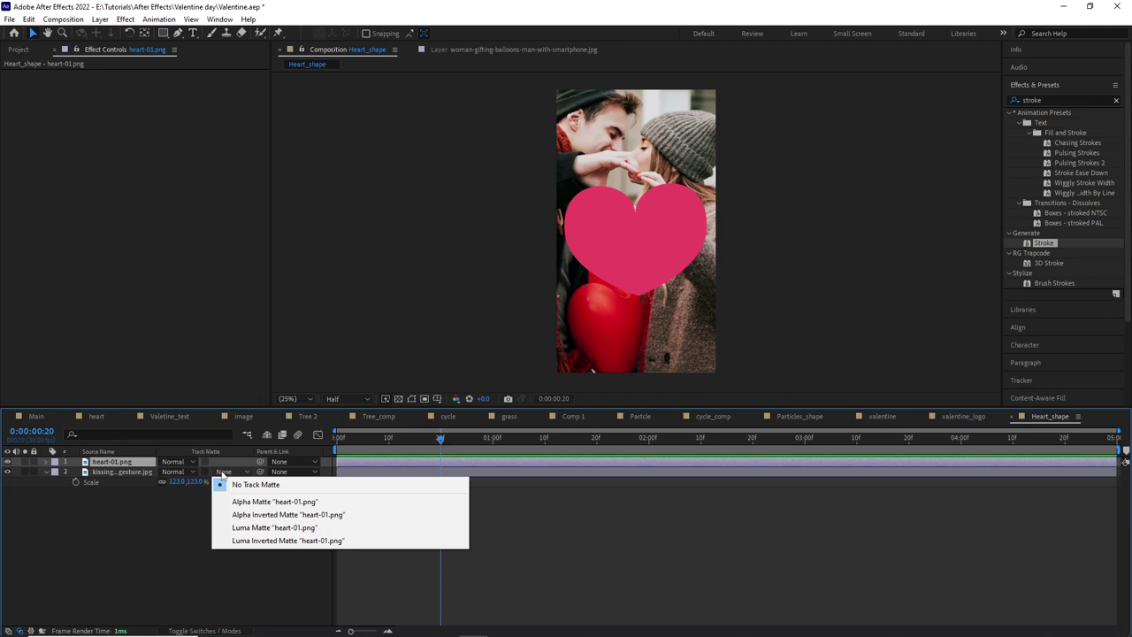
left_click(262, 498)
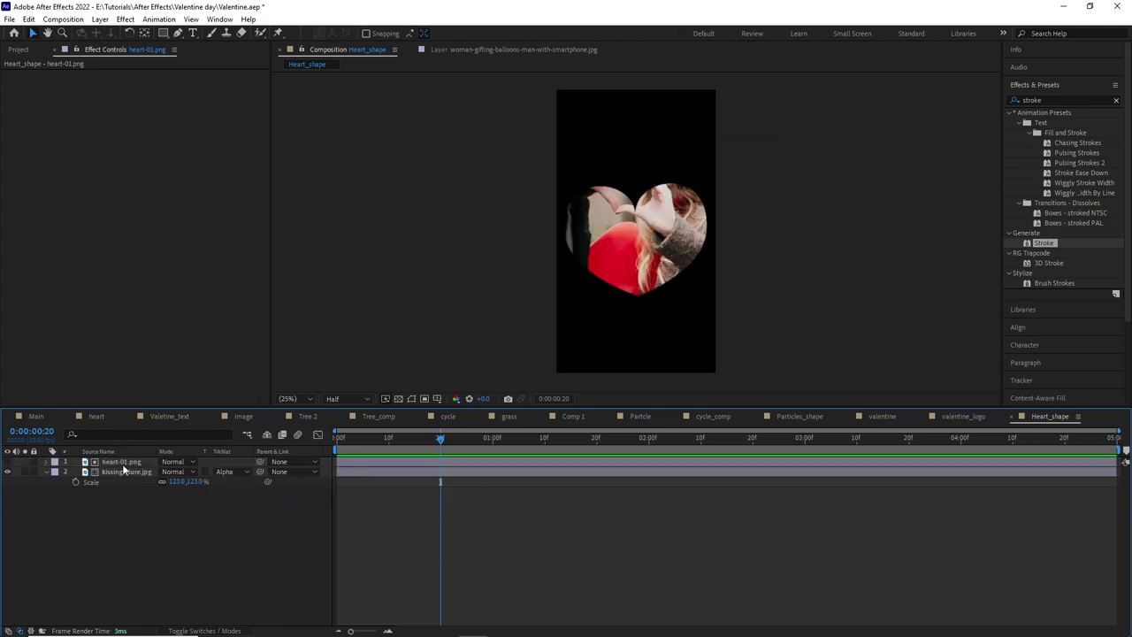
left_click_drag(203, 483, 173, 511)
Step: Keyframe the photo's scale at 0s and change it to 40% at one second
left_click_drag(440, 438, 329, 448)
key("Return")
left_click(75, 481)
key("shift+Page_Down")
key("shift+Page_Down")
key("shift+Page_Down")
key("Return")
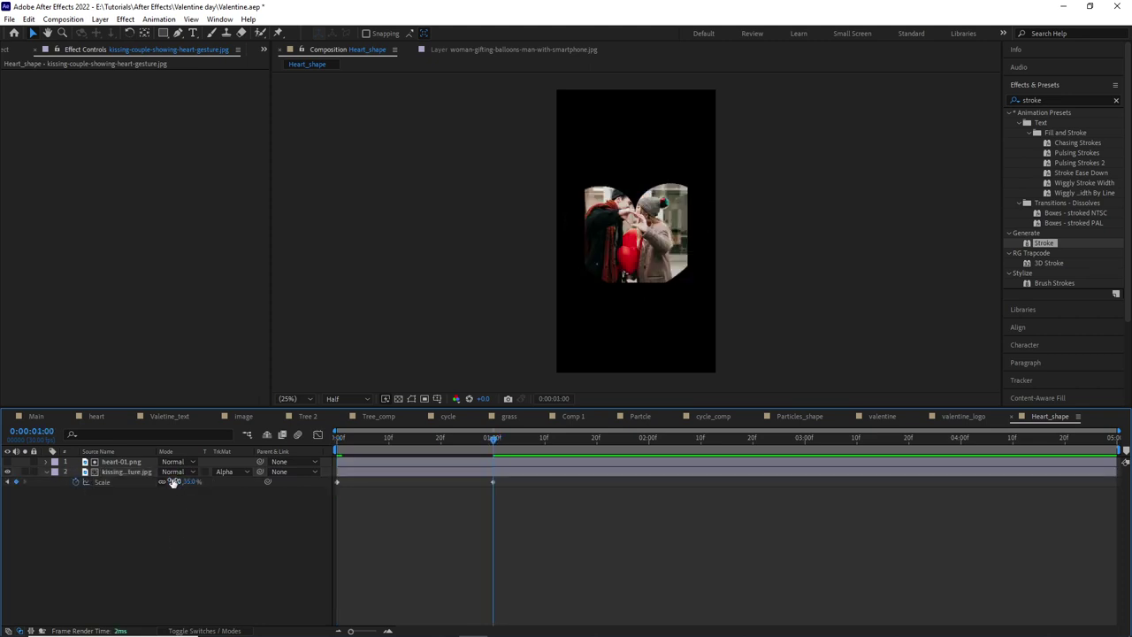
type("40")
key("Return")
key("Return")
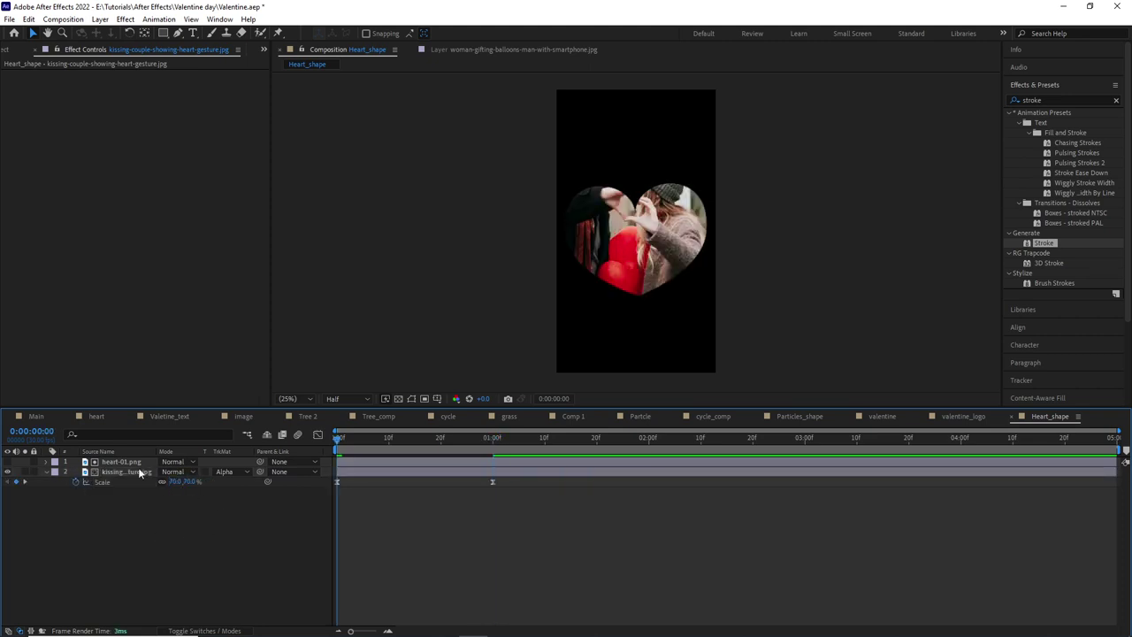
Step: Keyframe the photo's position at 0s and 1s so the hands and balloon show
left_click(140, 469)
key("p")
key("Home")
key("shift+Down")
key("shift+Down")
key("shift+Down")
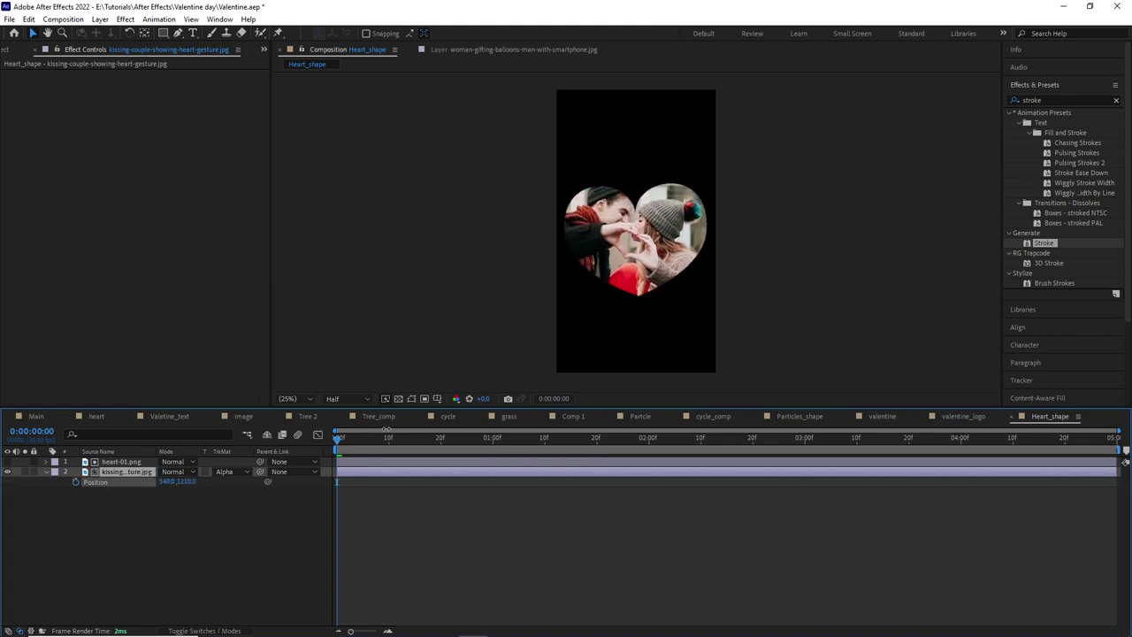
key("shift+Up")
key("shift+Up")
key("shift+Up")
key("shift+Up")
key("shift+Up")
key("shift+Up")
key("shift+Up")
key("shift+Up")
left_click(76, 481)
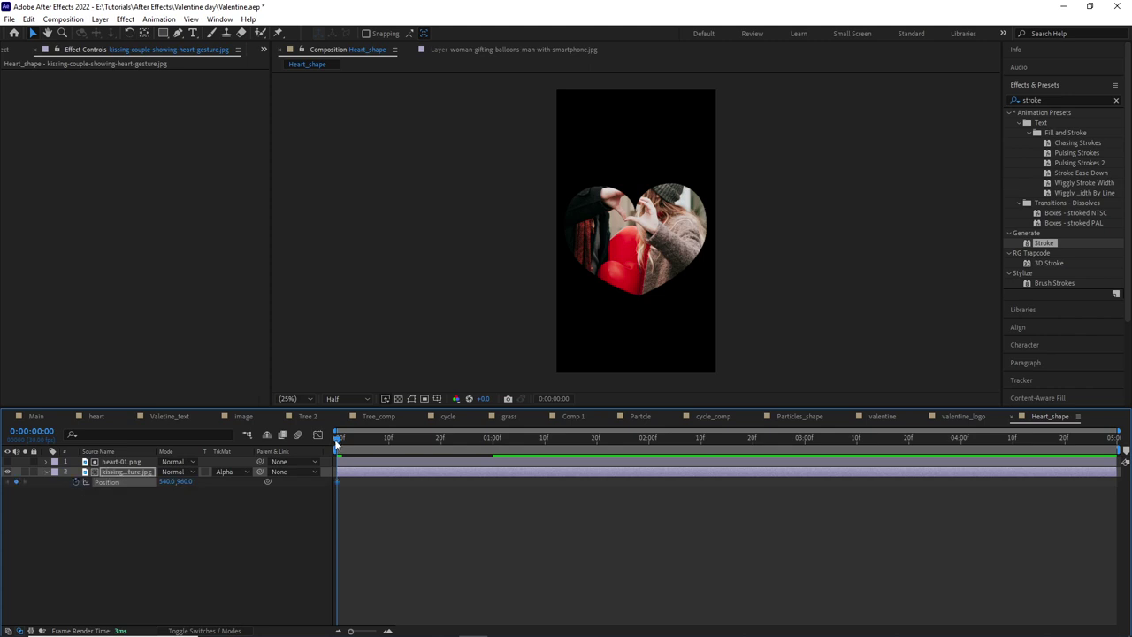
left_click_drag(337, 437, 495, 459)
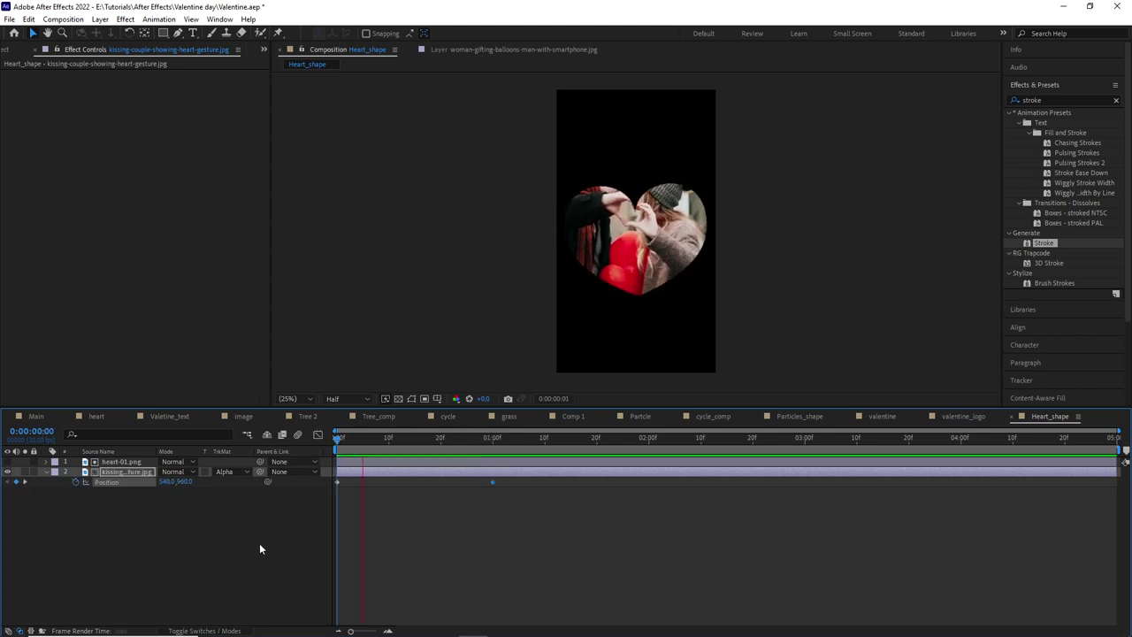
double_click(493, 482)
key("Return")
Step: Drag the end Position and Scale keyframes later to slow the pan and zoom
left_click_drag(490, 482, 643, 482)
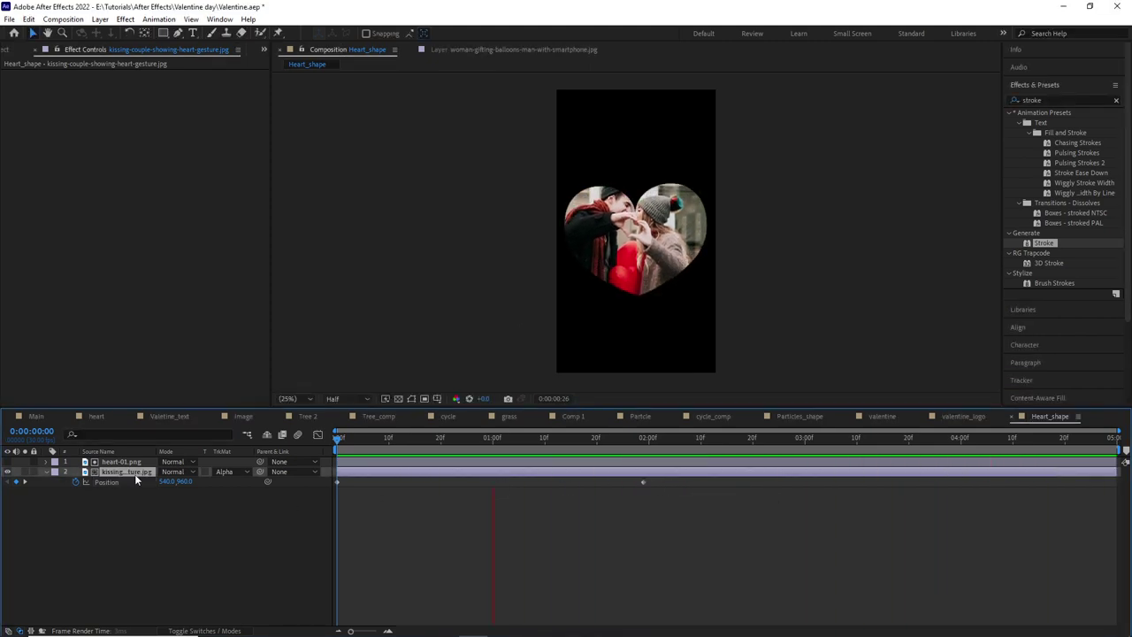
left_click_drag(662, 481, 328, 510)
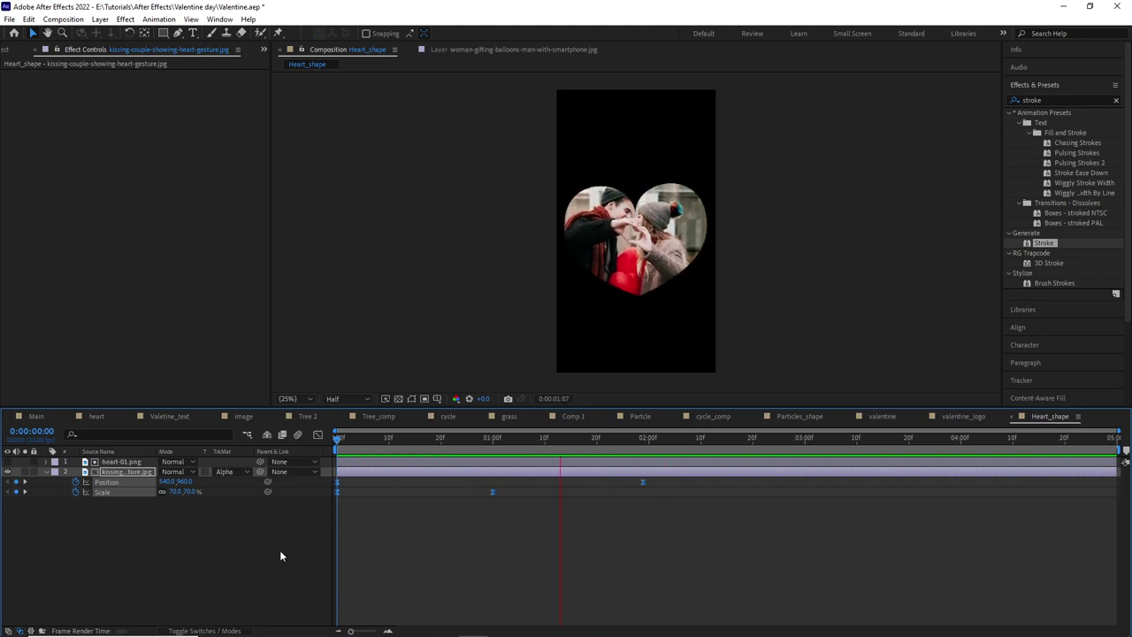
left_click_drag(337, 447, 384, 455)
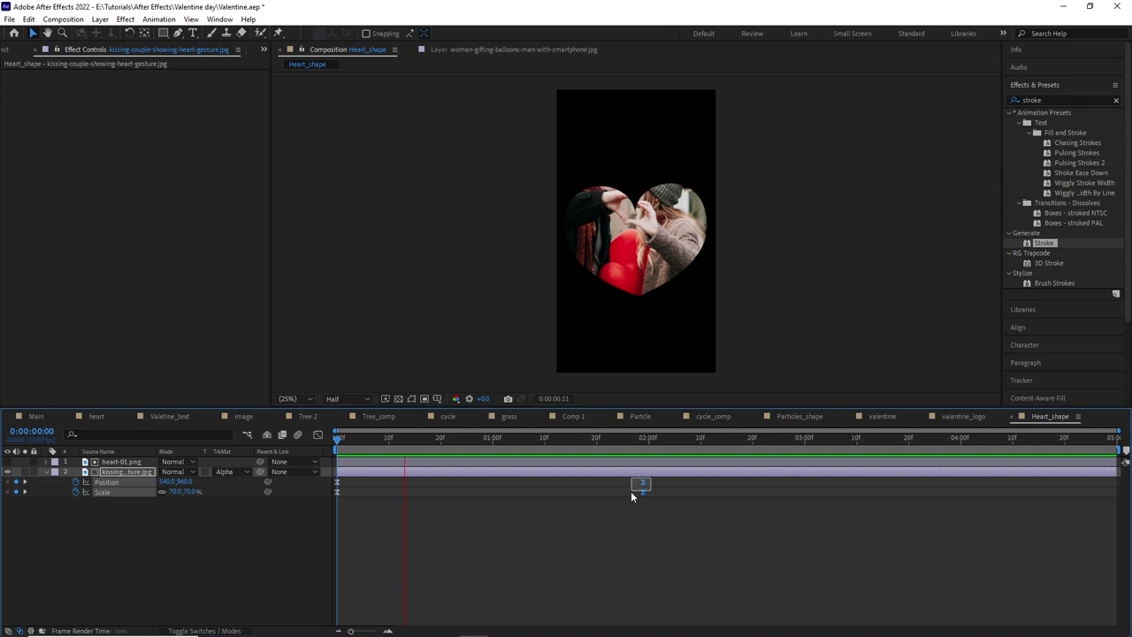
left_click_drag(642, 486, 804, 487)
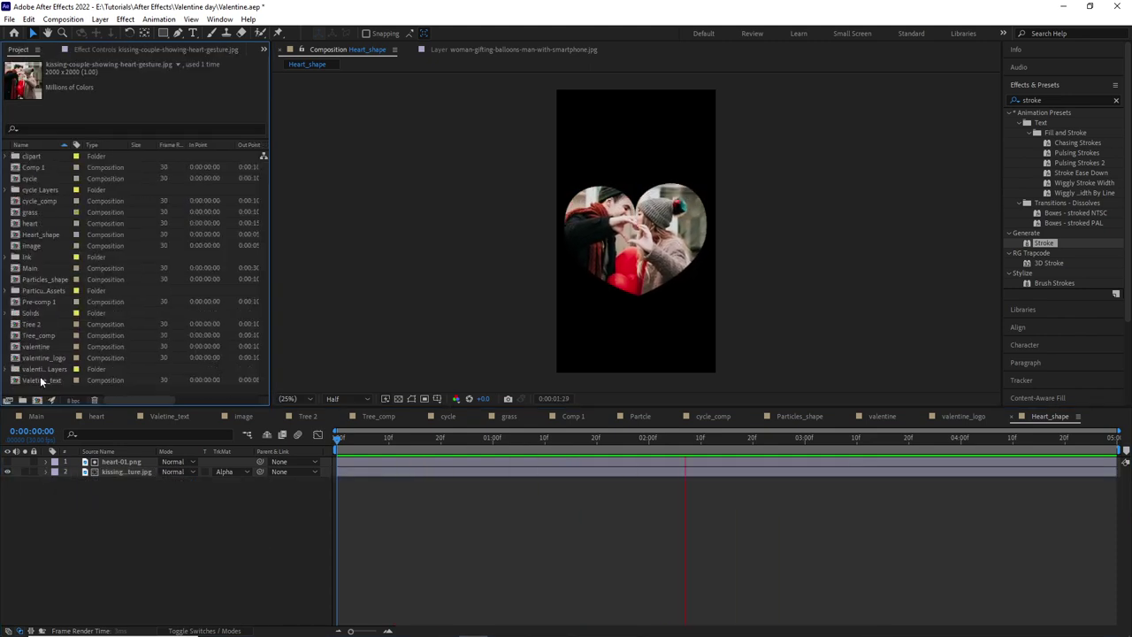
Step: Add Heart_shape as a layer in the Main comp, starting at about 19 seconds
left_click(35, 415)
left_click(42, 236)
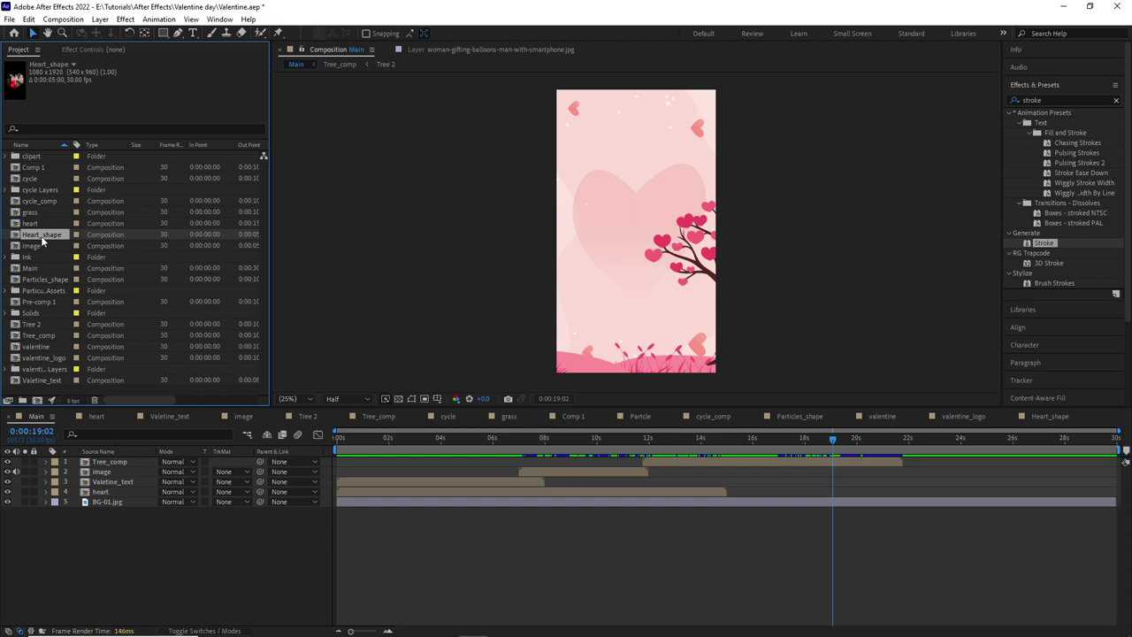
left_click_drag(114, 456, 118, 464)
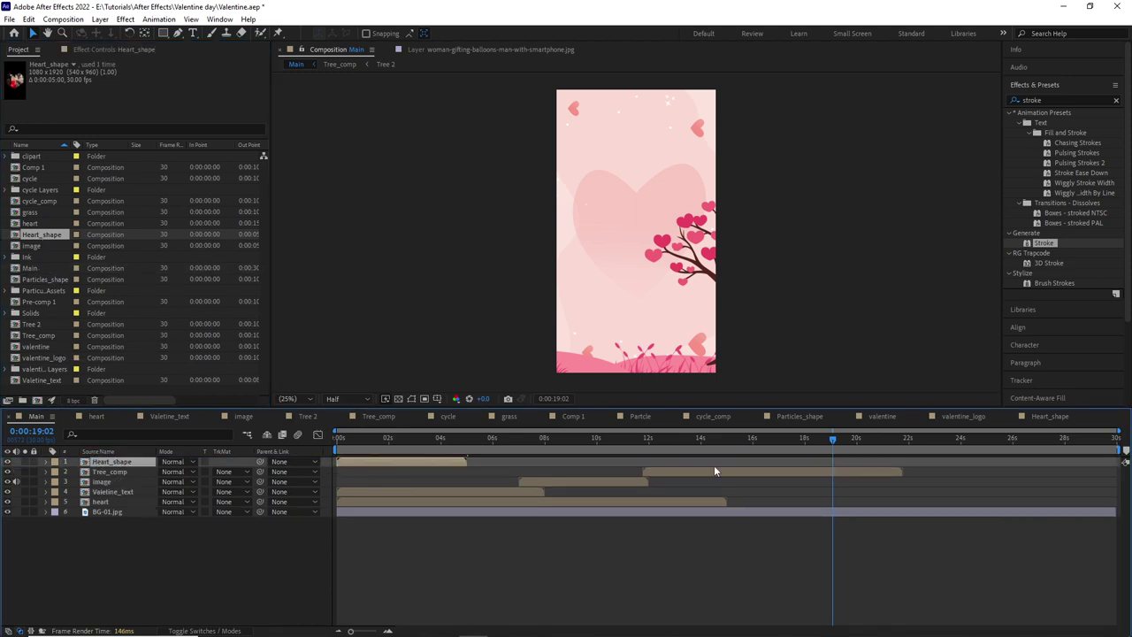
mouse_move(460, 469)
left_mouse_down()
mouse_move(850, 448)
mouse_move(804, 439)
left_mouse_up()
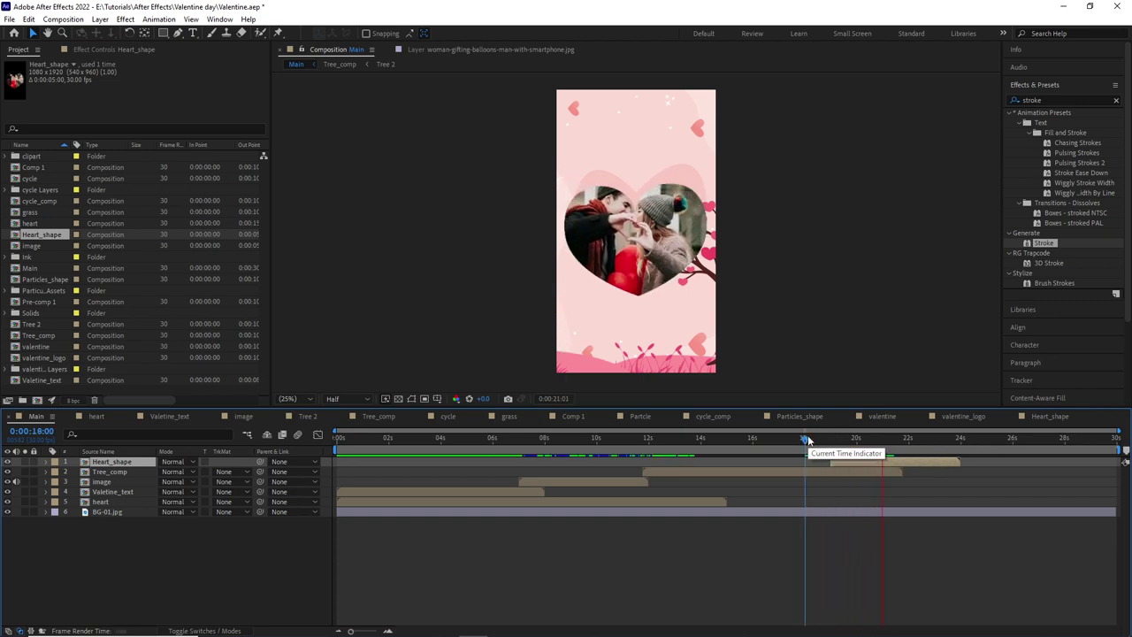
left_click_drag(808, 440, 858, 439)
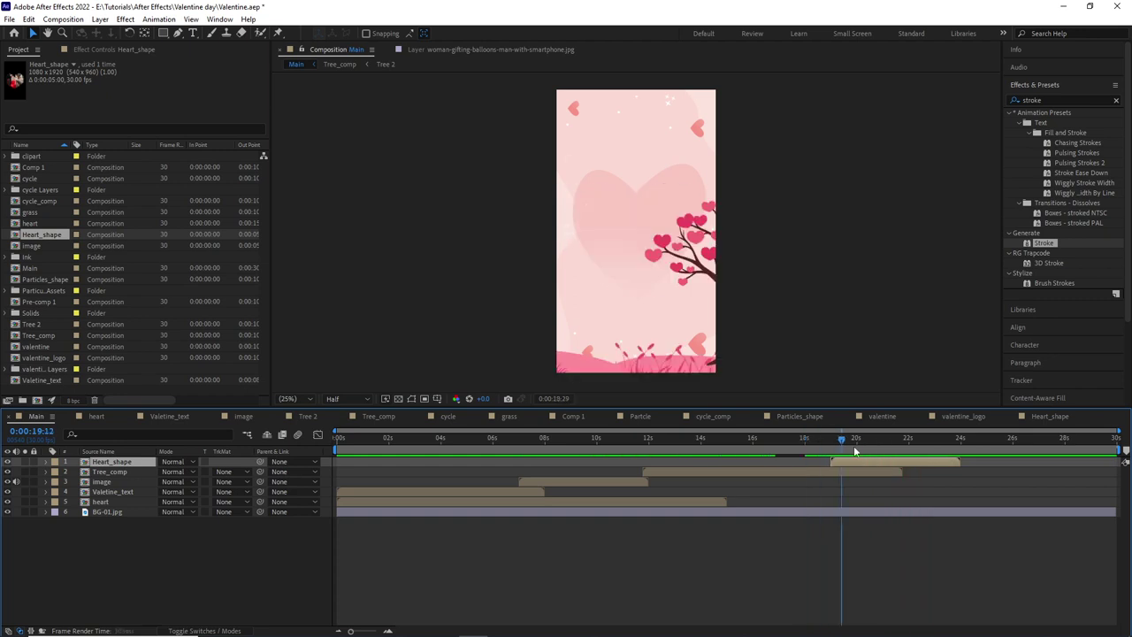
Step: Set Heart_shape's scale to 75% and position the heart lower in the frame
key("alt+shift+p")
mouse_move(192, 473)
left_mouse_down()
mouse_move(229, 482)
mouse_move(200, 478)
left_mouse_up()
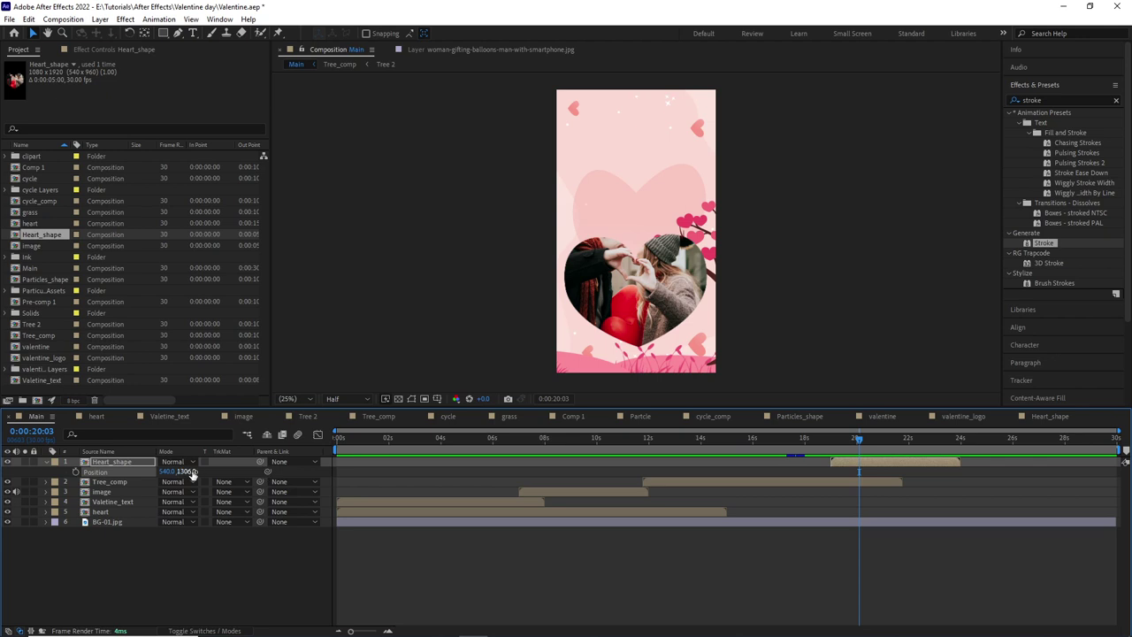
type("75")
left_click(185, 537)
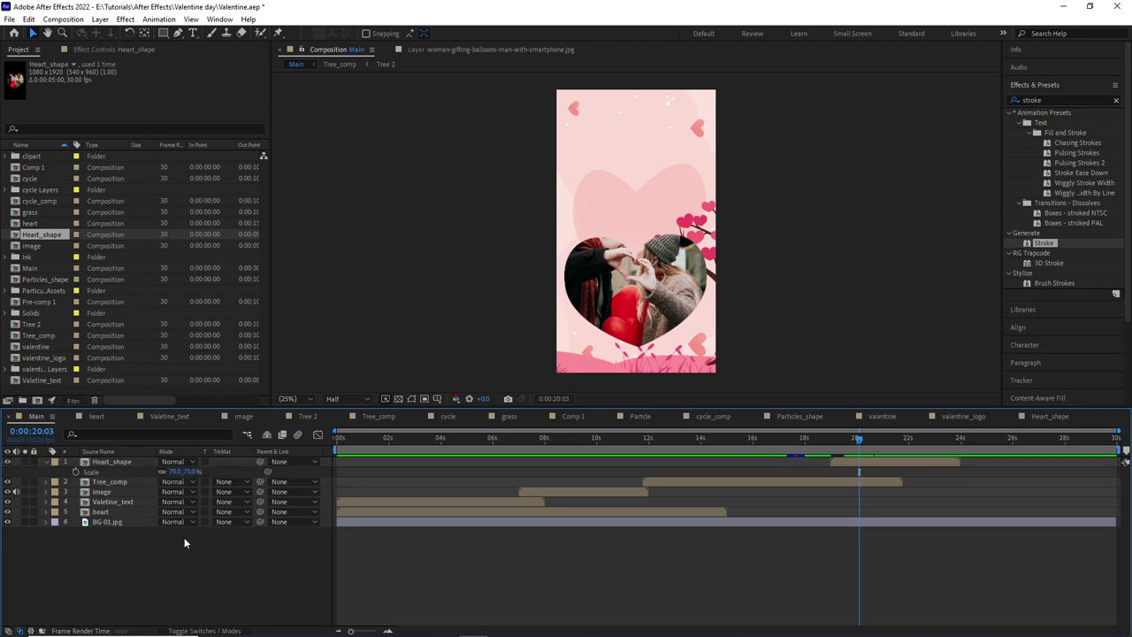
left_click(124, 464)
left_click_drag(170, 466, 185, 478)
left_click(682, 333)
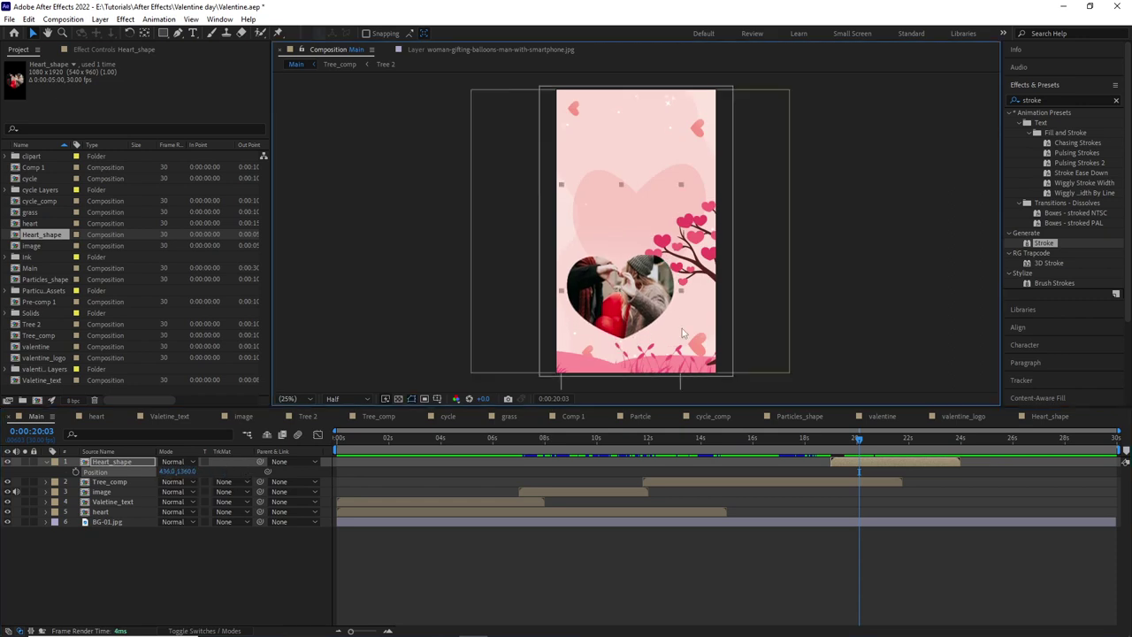
left_click_drag(617, 287, 618, 281)
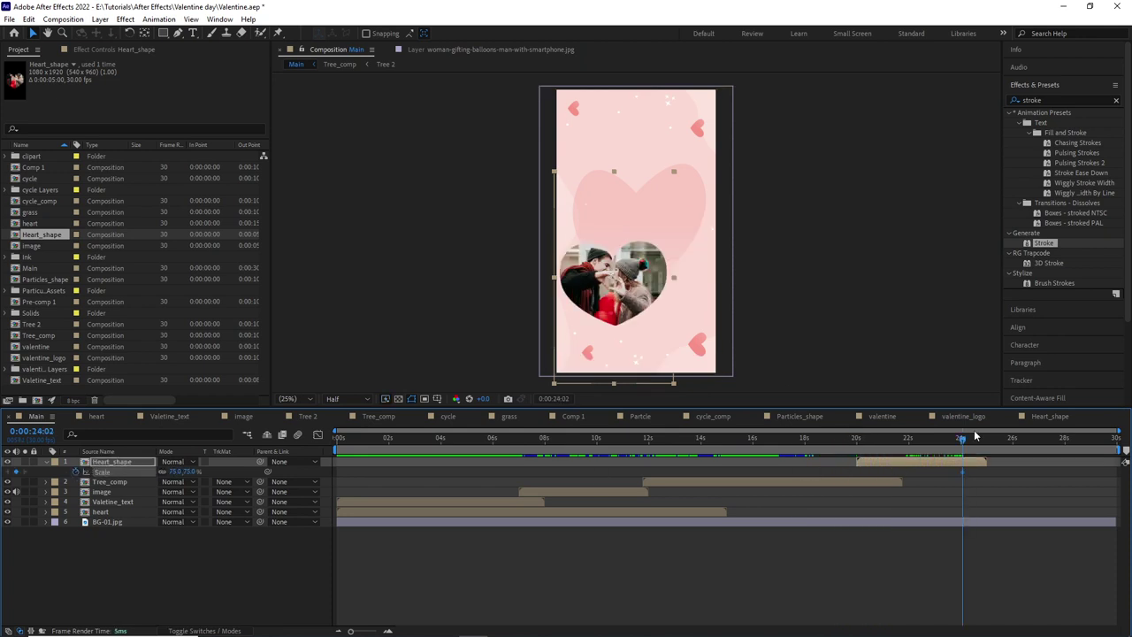
Step: At 20:03, enlarge the heart to 242% to fill the frame, then preview the shrink
left_click_drag(976, 437, 858, 437)
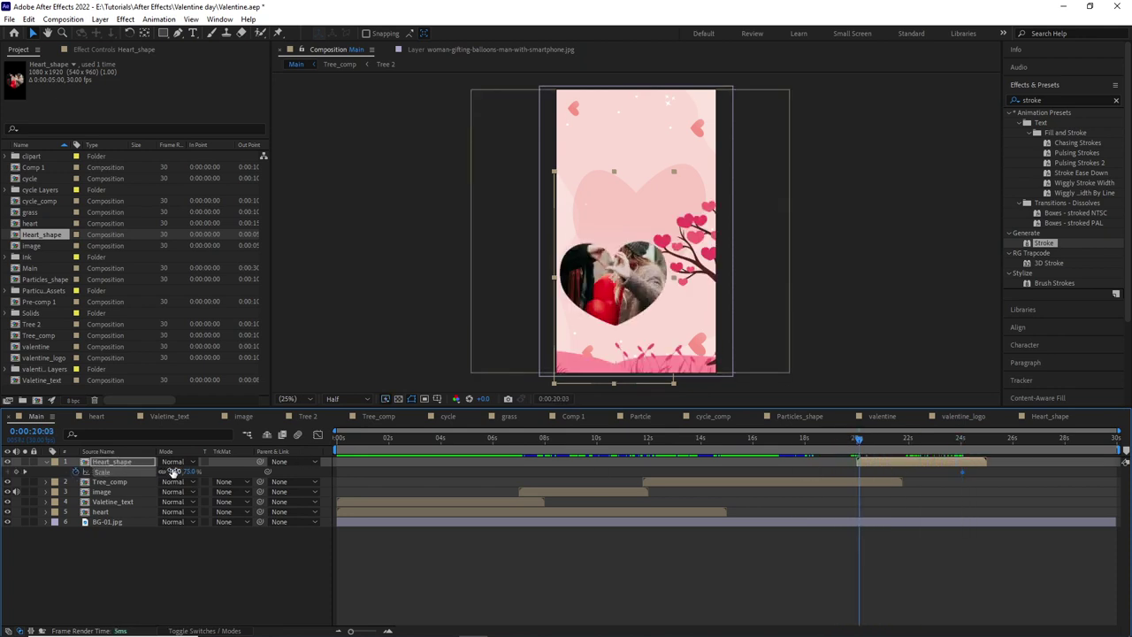
left_click_drag(174, 472, 218, 471)
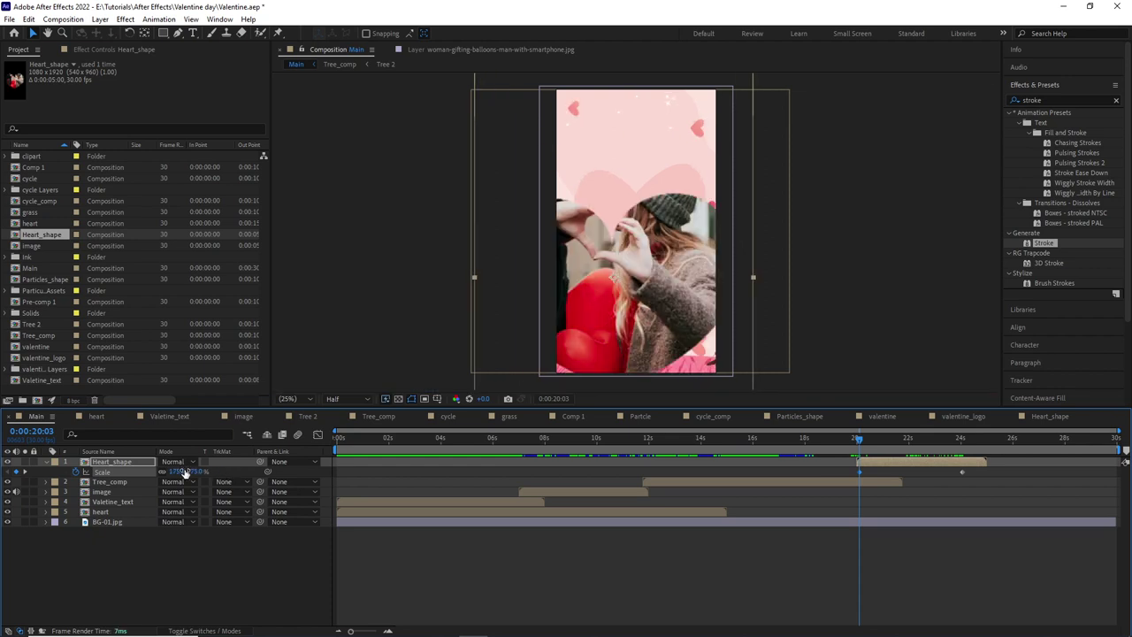
key("space")
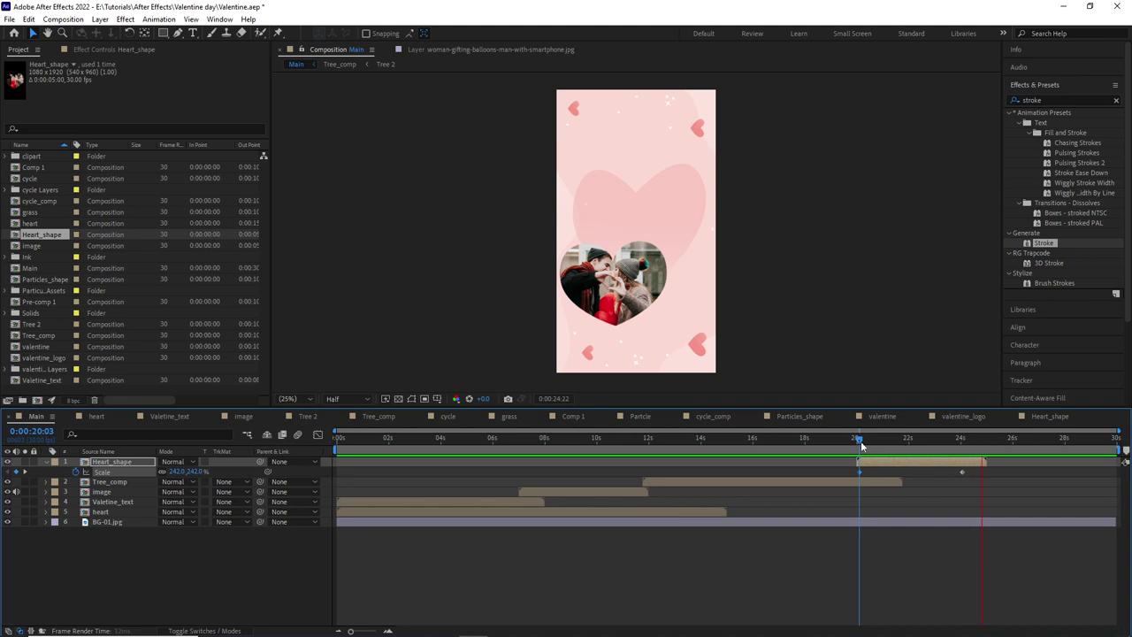
mouse_move(857, 440)
left_mouse_down()
mouse_move(917, 442)
mouse_move(932, 470)
left_mouse_up()
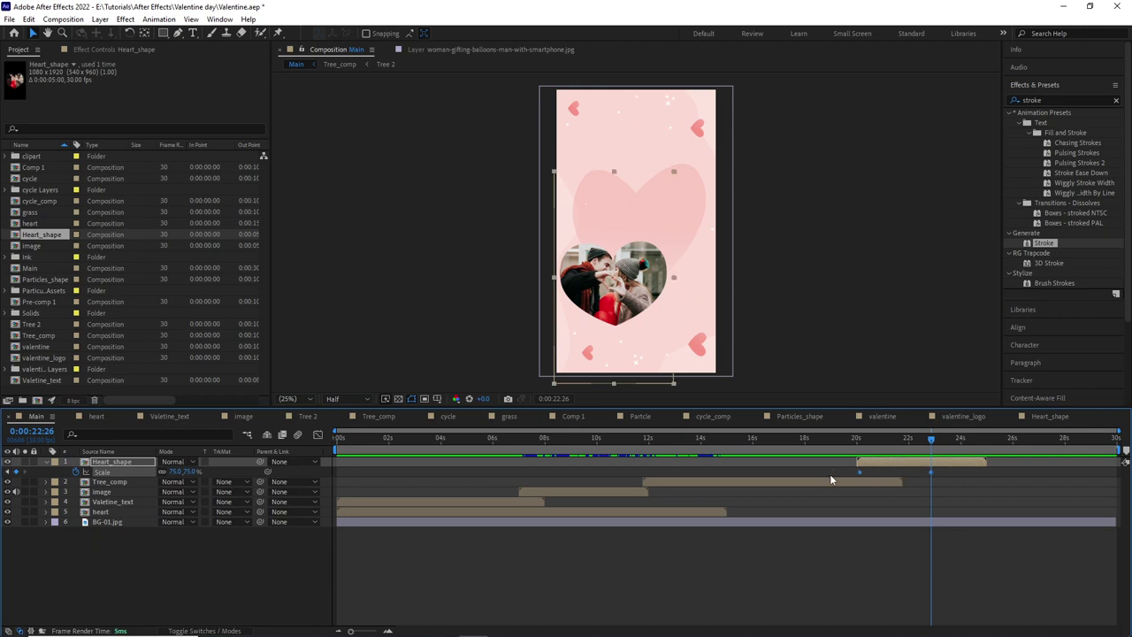
key("j")
key("p")
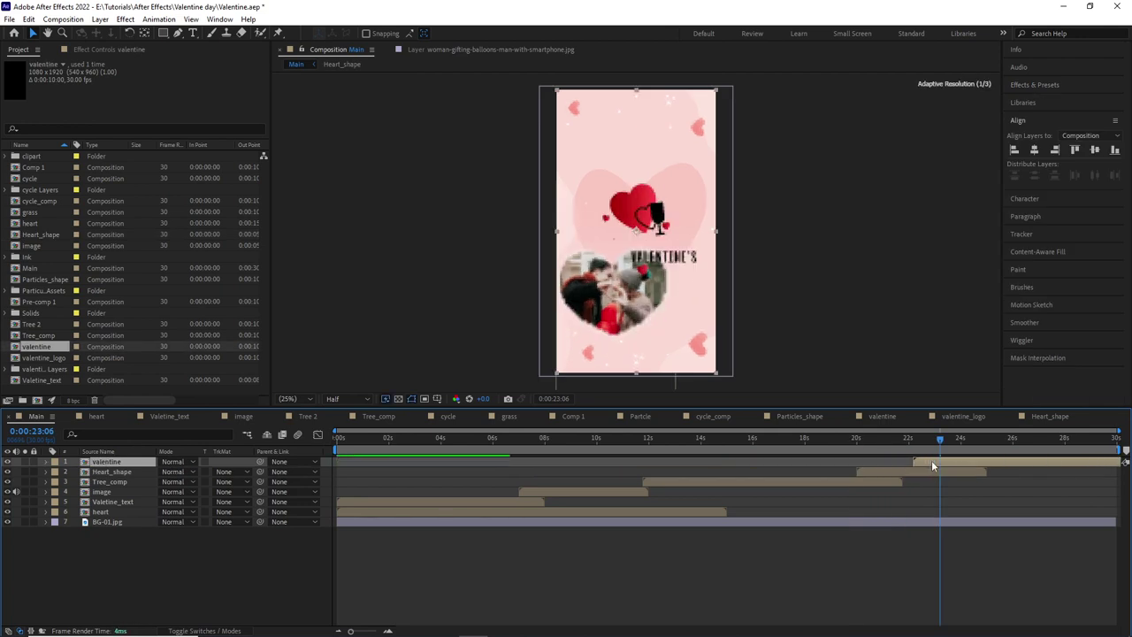
Step: At 28:05, move the valentine logo up to position 540, 663
left_click_drag(846, 439, 1069, 440)
key("p")
mouse_move(150, 500)
left_mouse_down()
mouse_move(196, 505)
mouse_move(121, 502)
left_mouse_up()
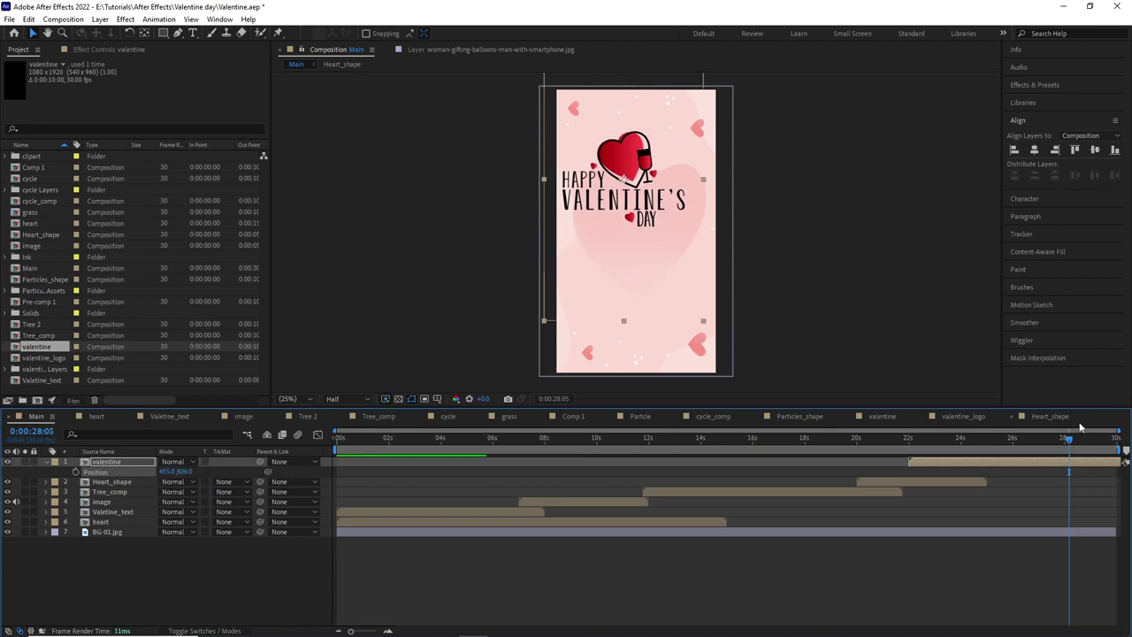
Step: Preview the heart-to-logo transition around 25:11 with the Heart_shape layer selected
key("j")
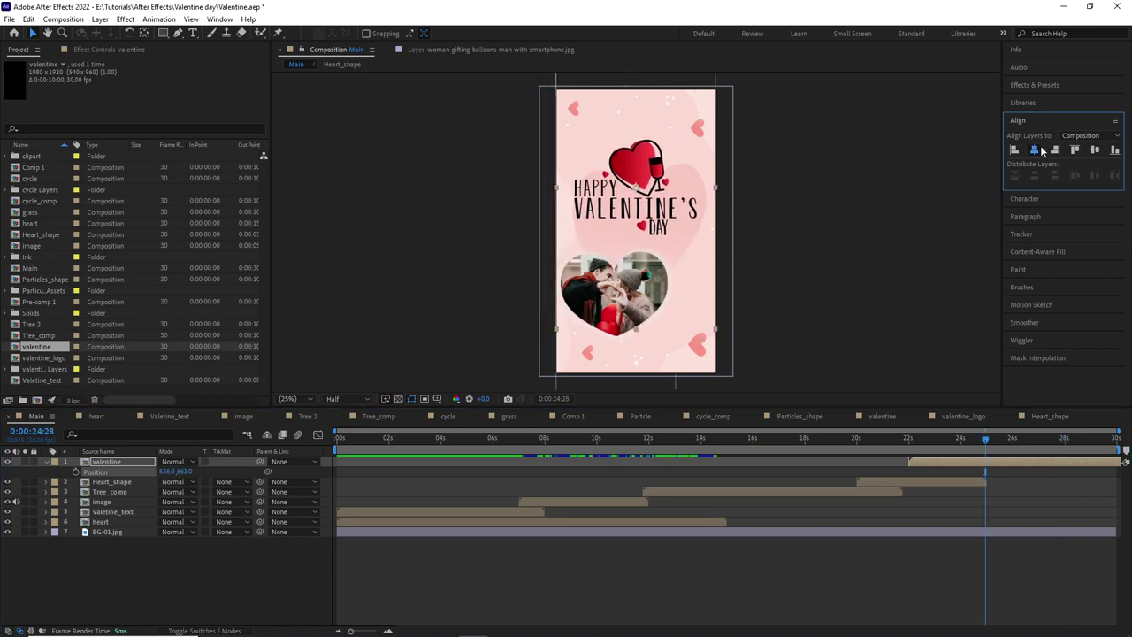
key("j")
key("space")
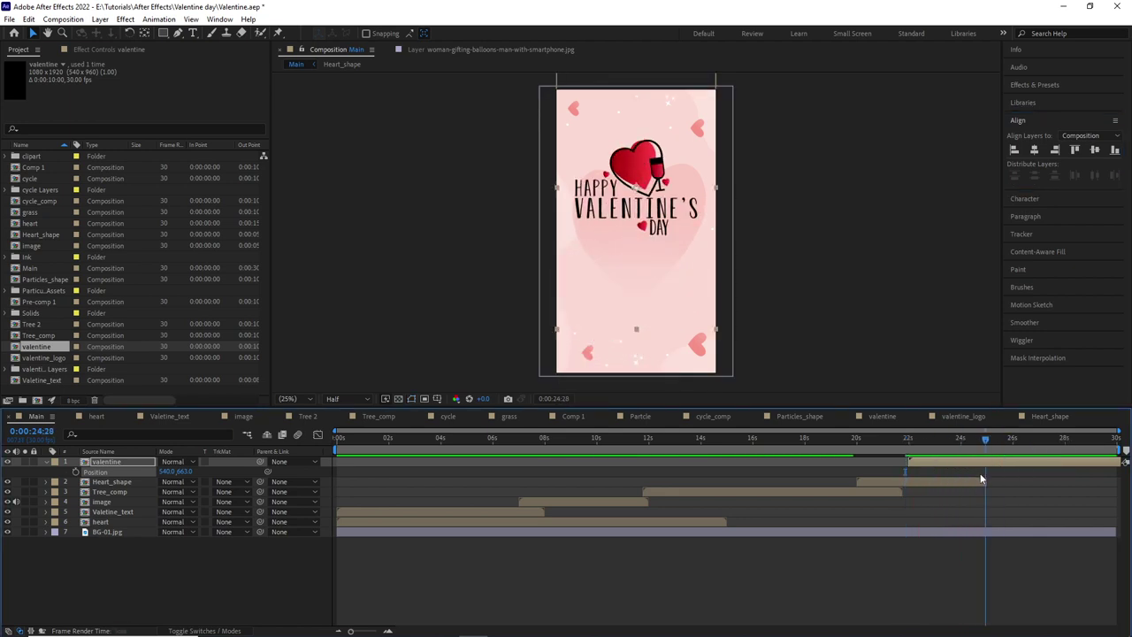
left_click(982, 480)
left_click(999, 445)
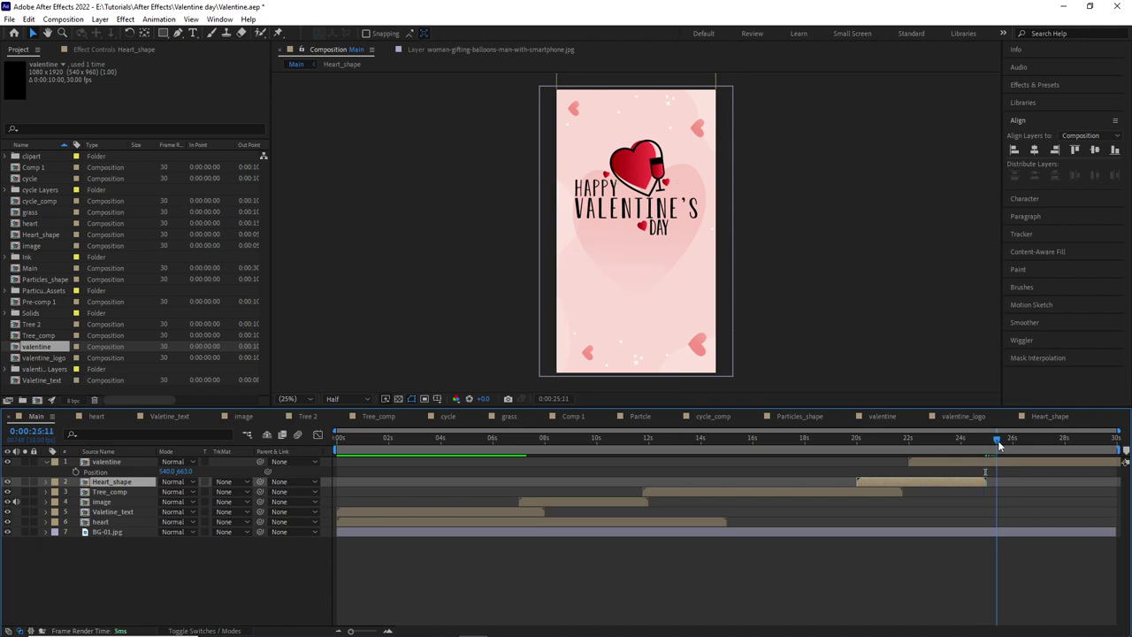
left_click_drag(989, 445, 991, 453)
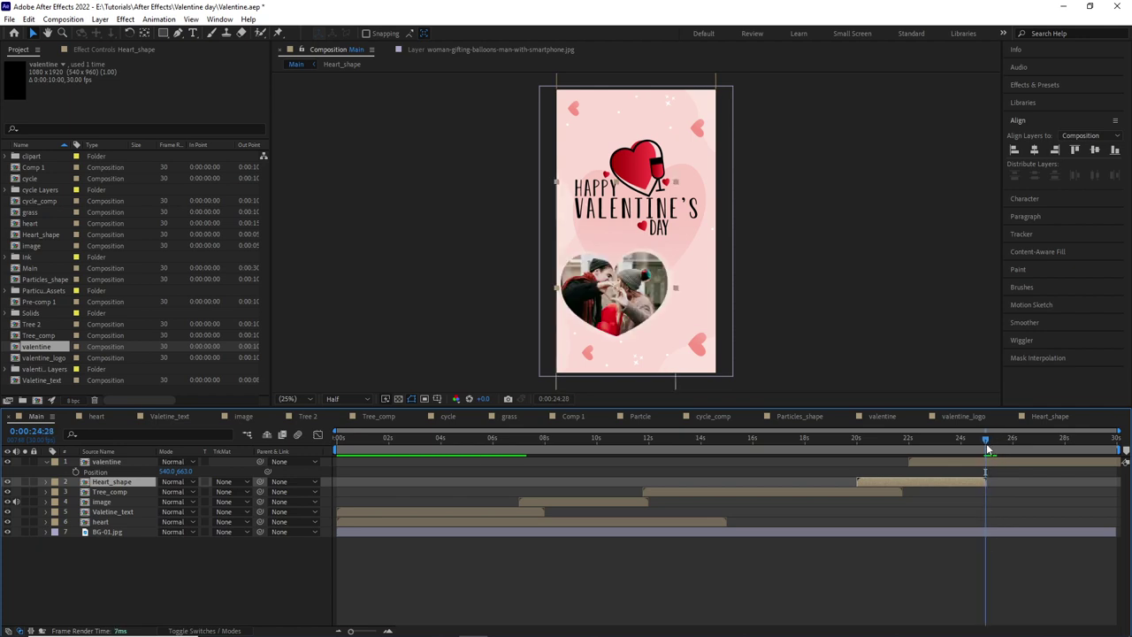